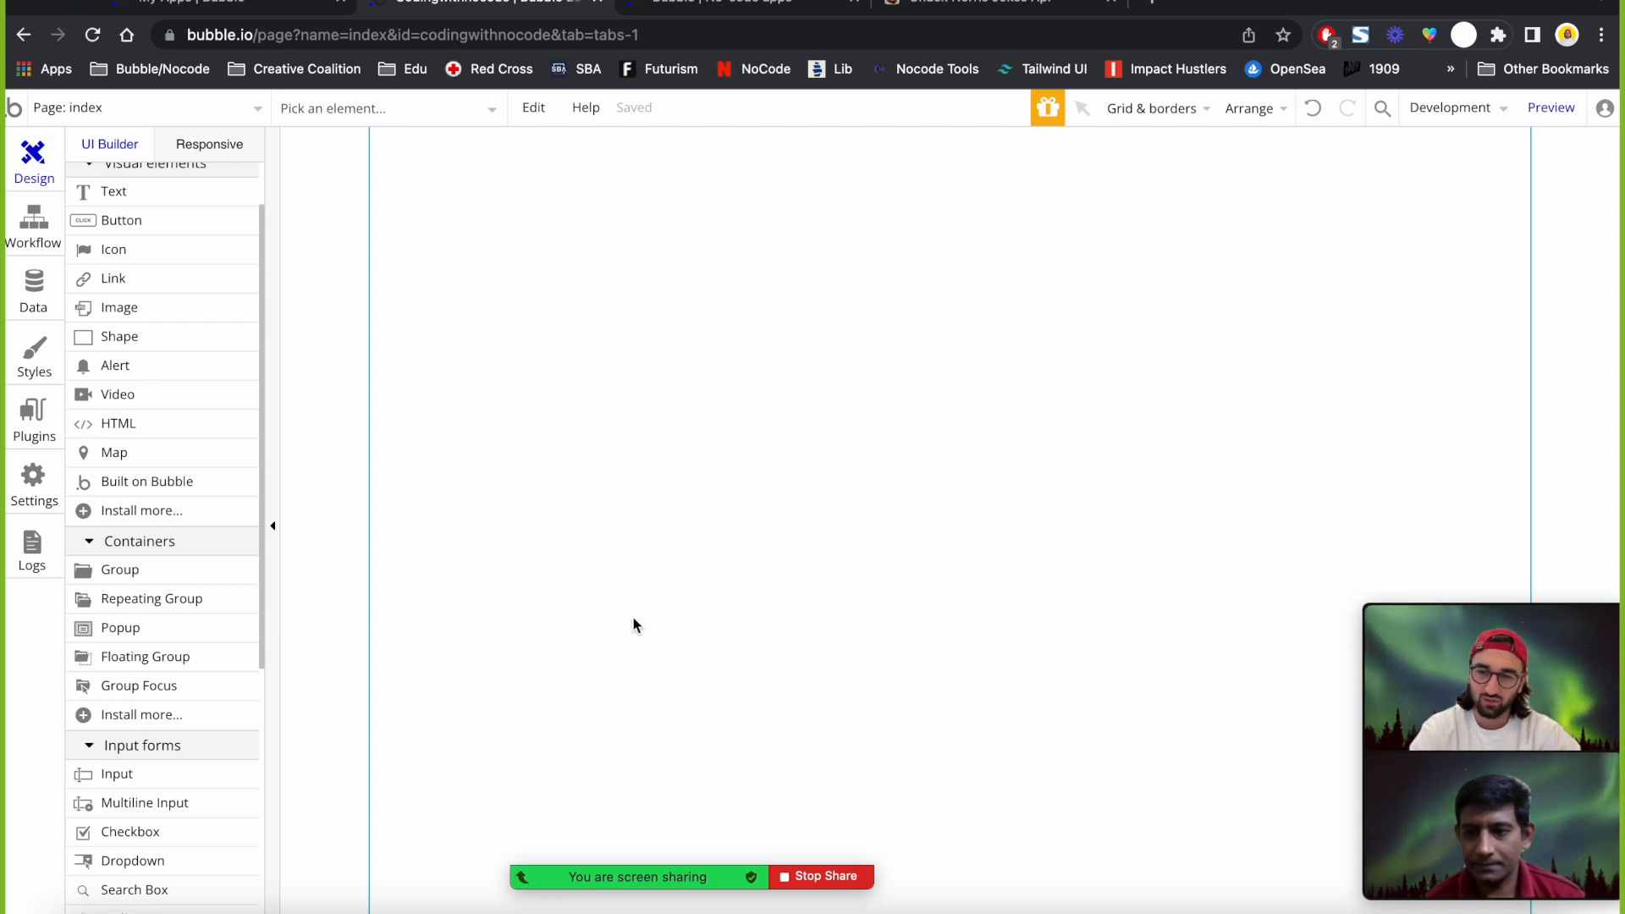
Search the plugin store for 'api' and install the API Connector plugin.
click(34, 355)
click(34, 413)
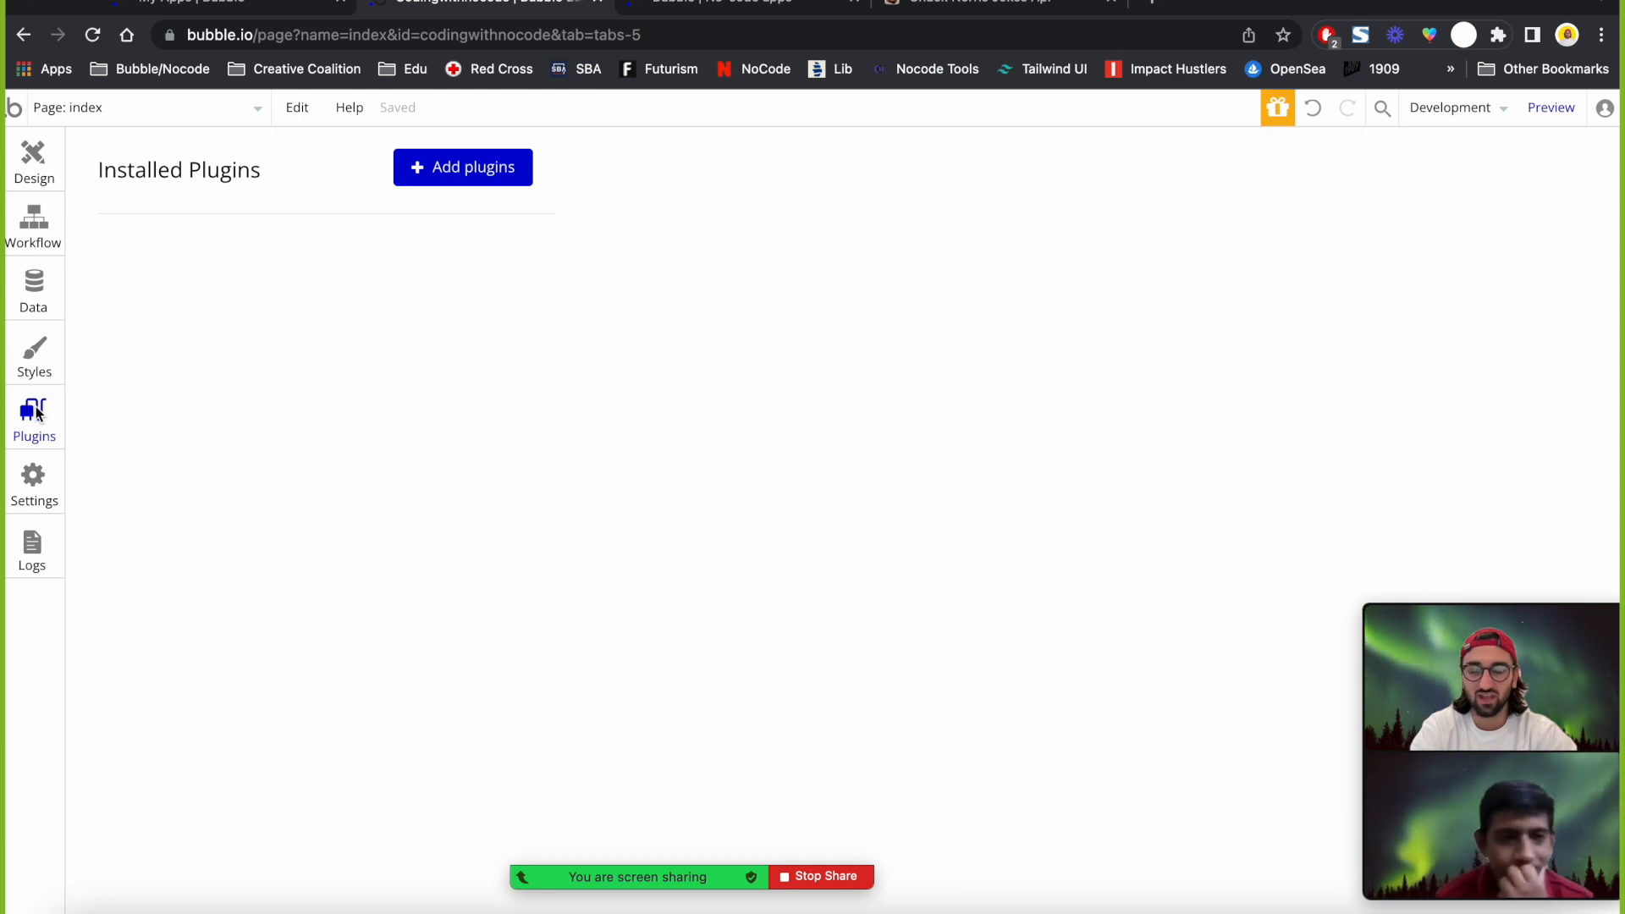
click(451, 169)
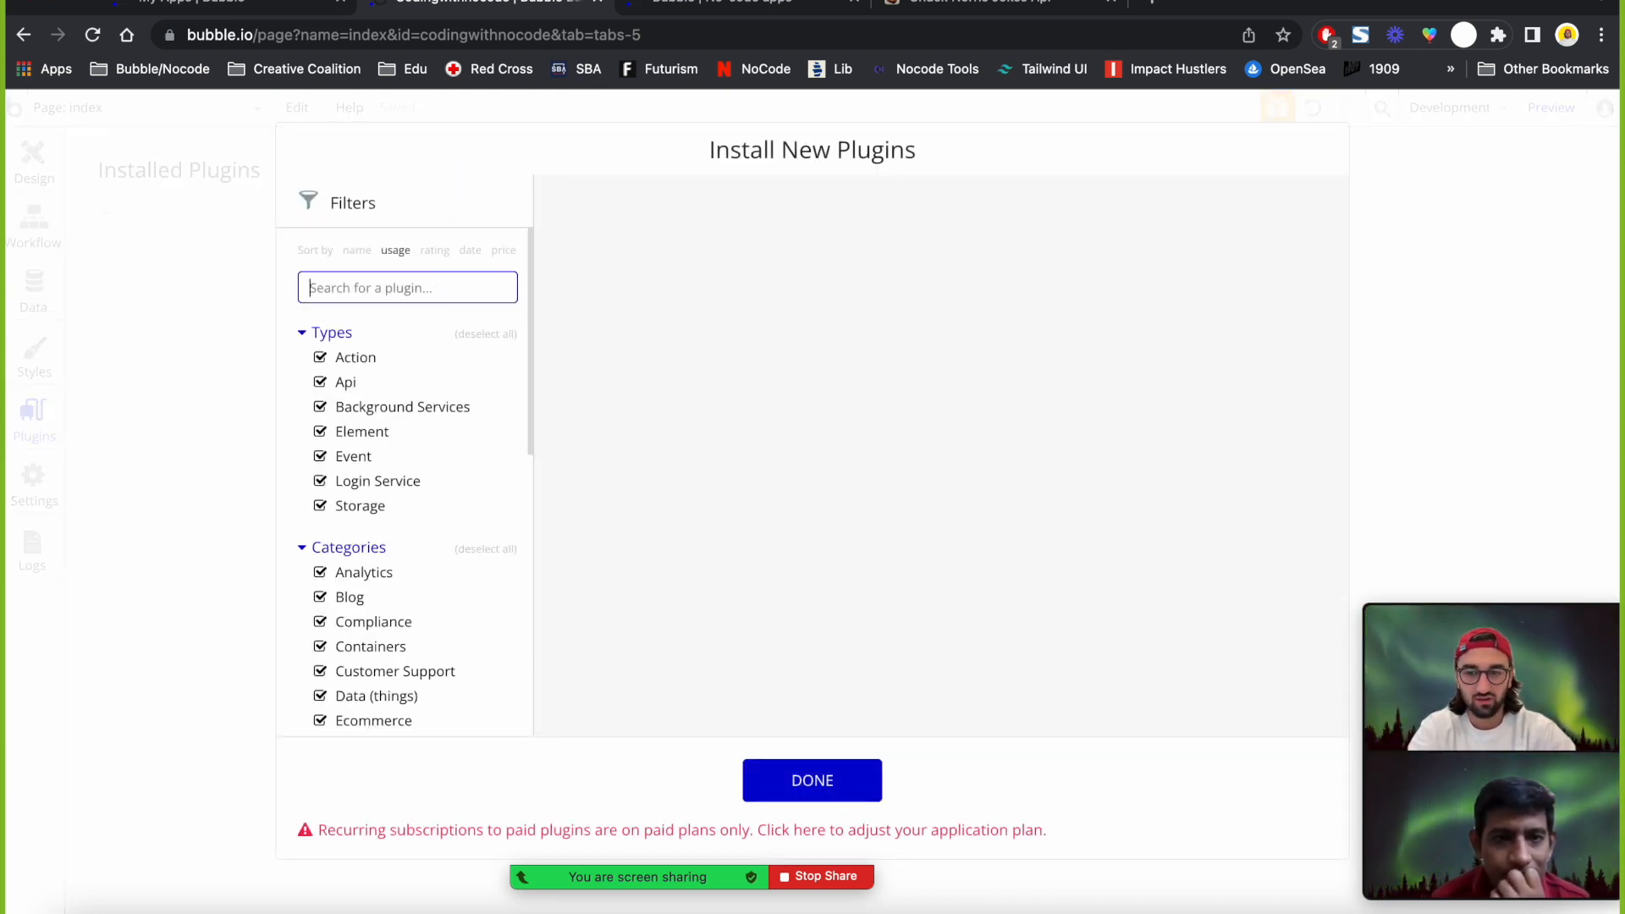
text(api)
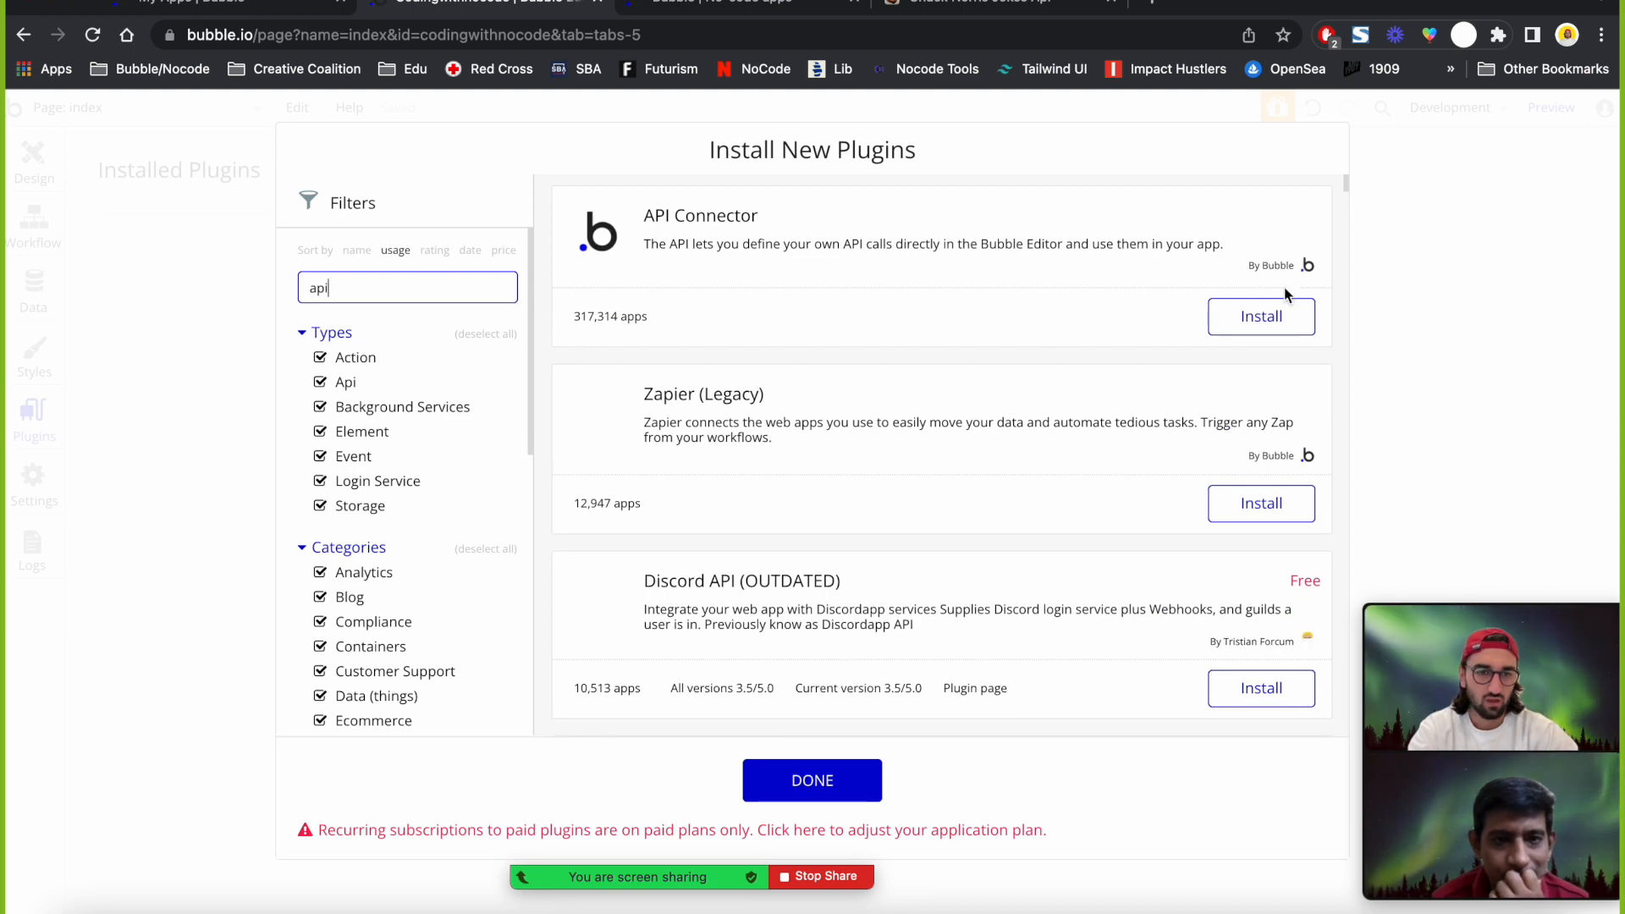
click(1267, 316)
click(809, 780)
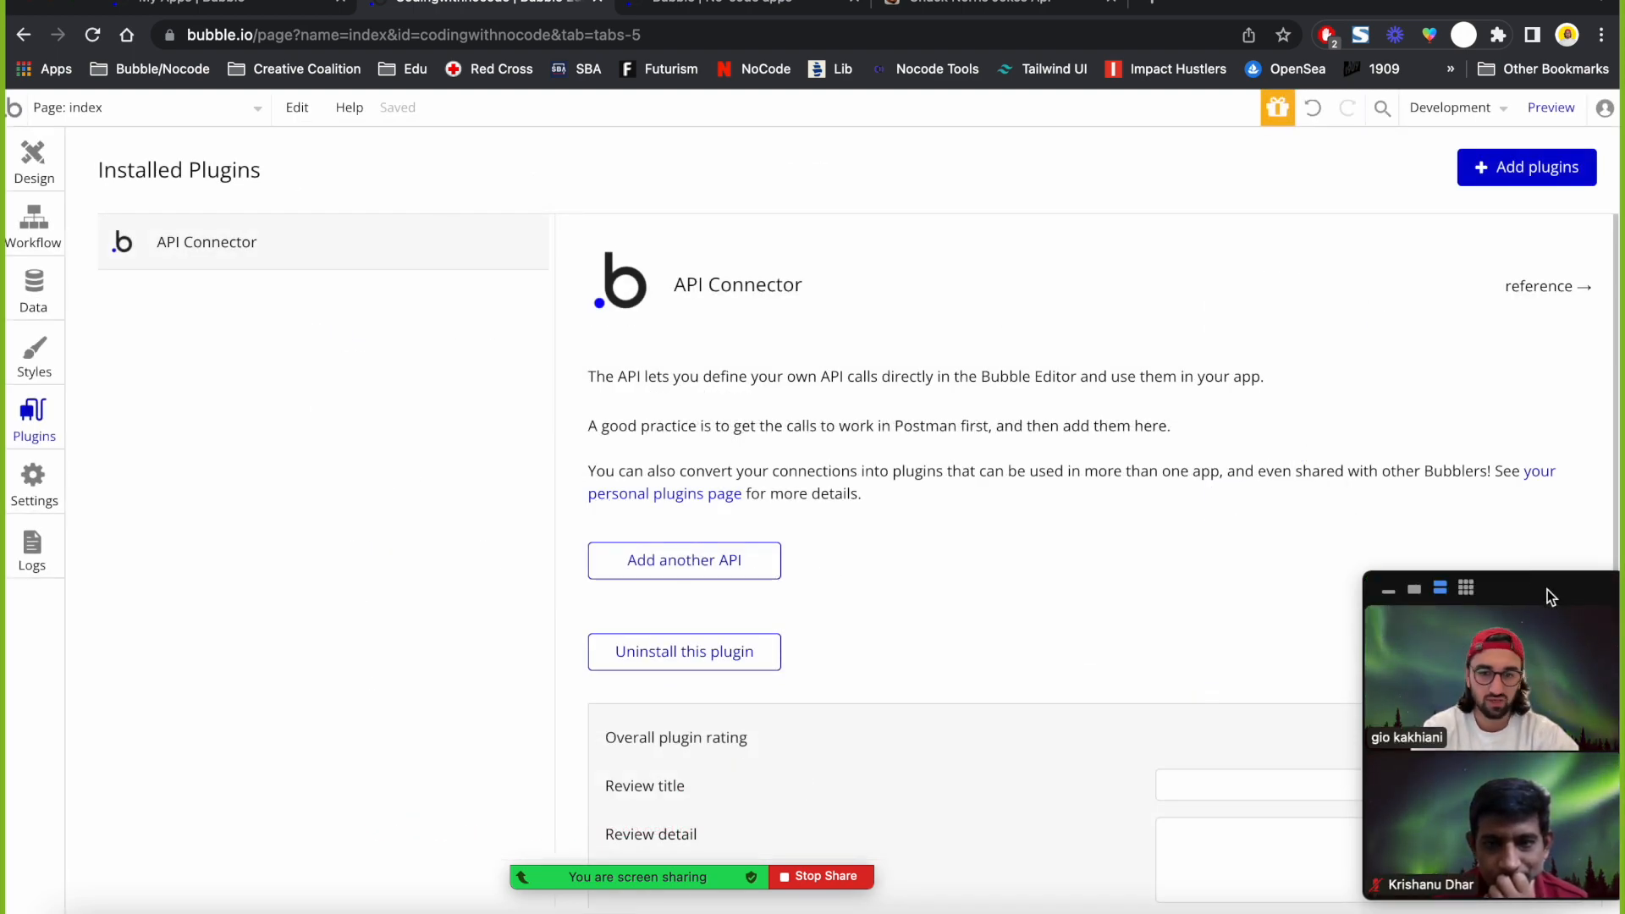
Close the extra Bubble homepage tab and glance at the Chuck Norris API documentation.
drag(1546, 591, 390, 563)
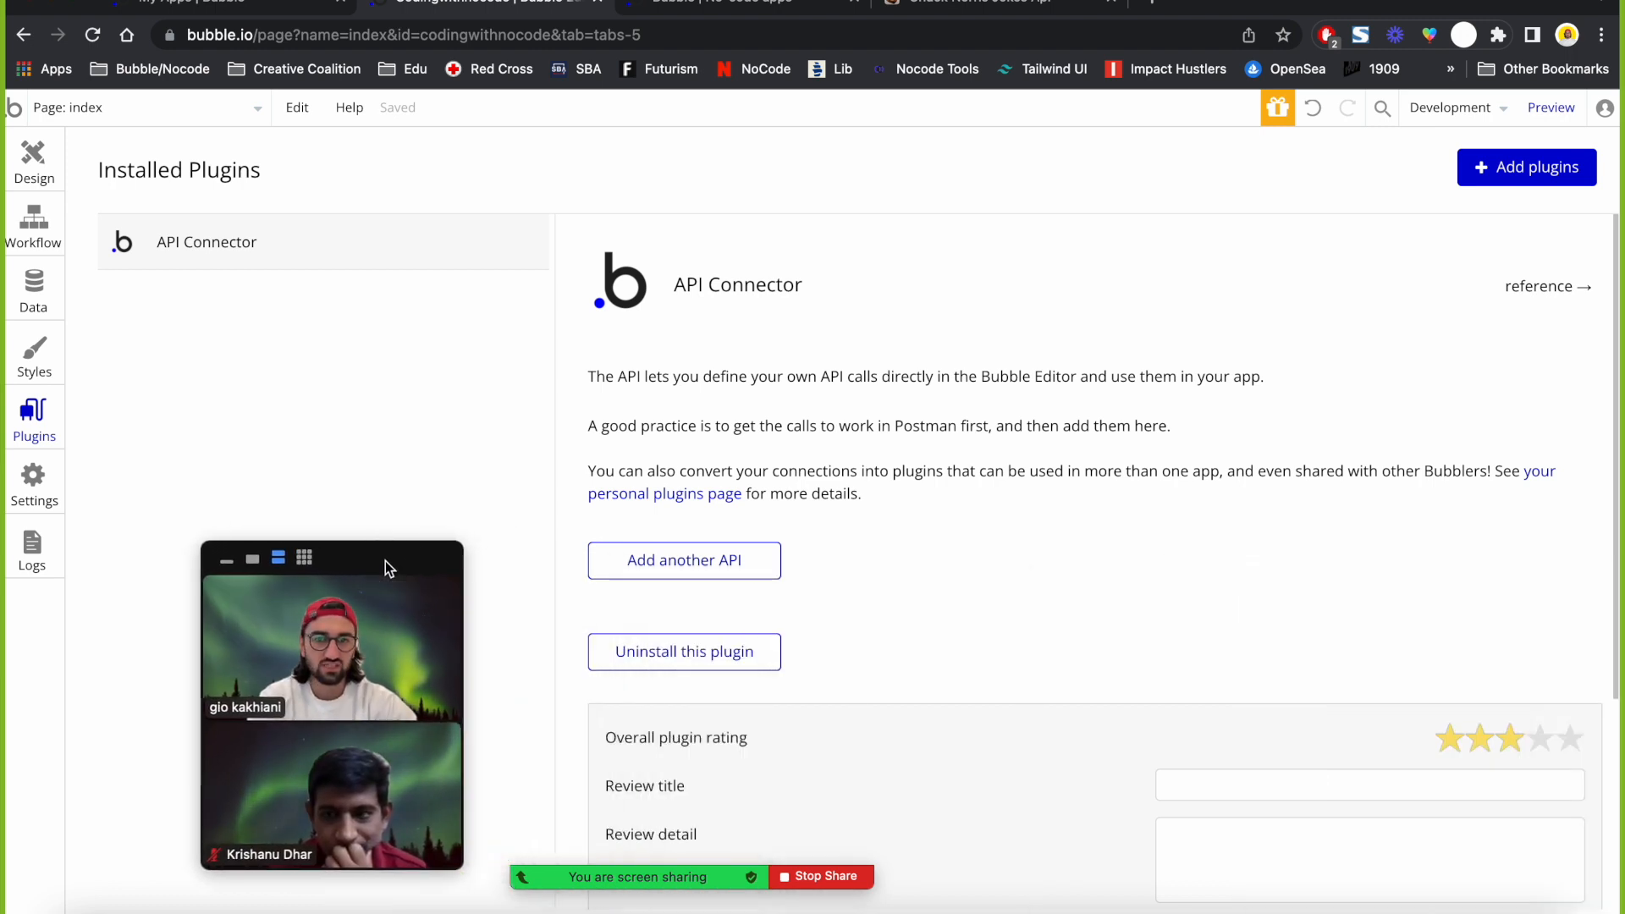
click(854, 2)
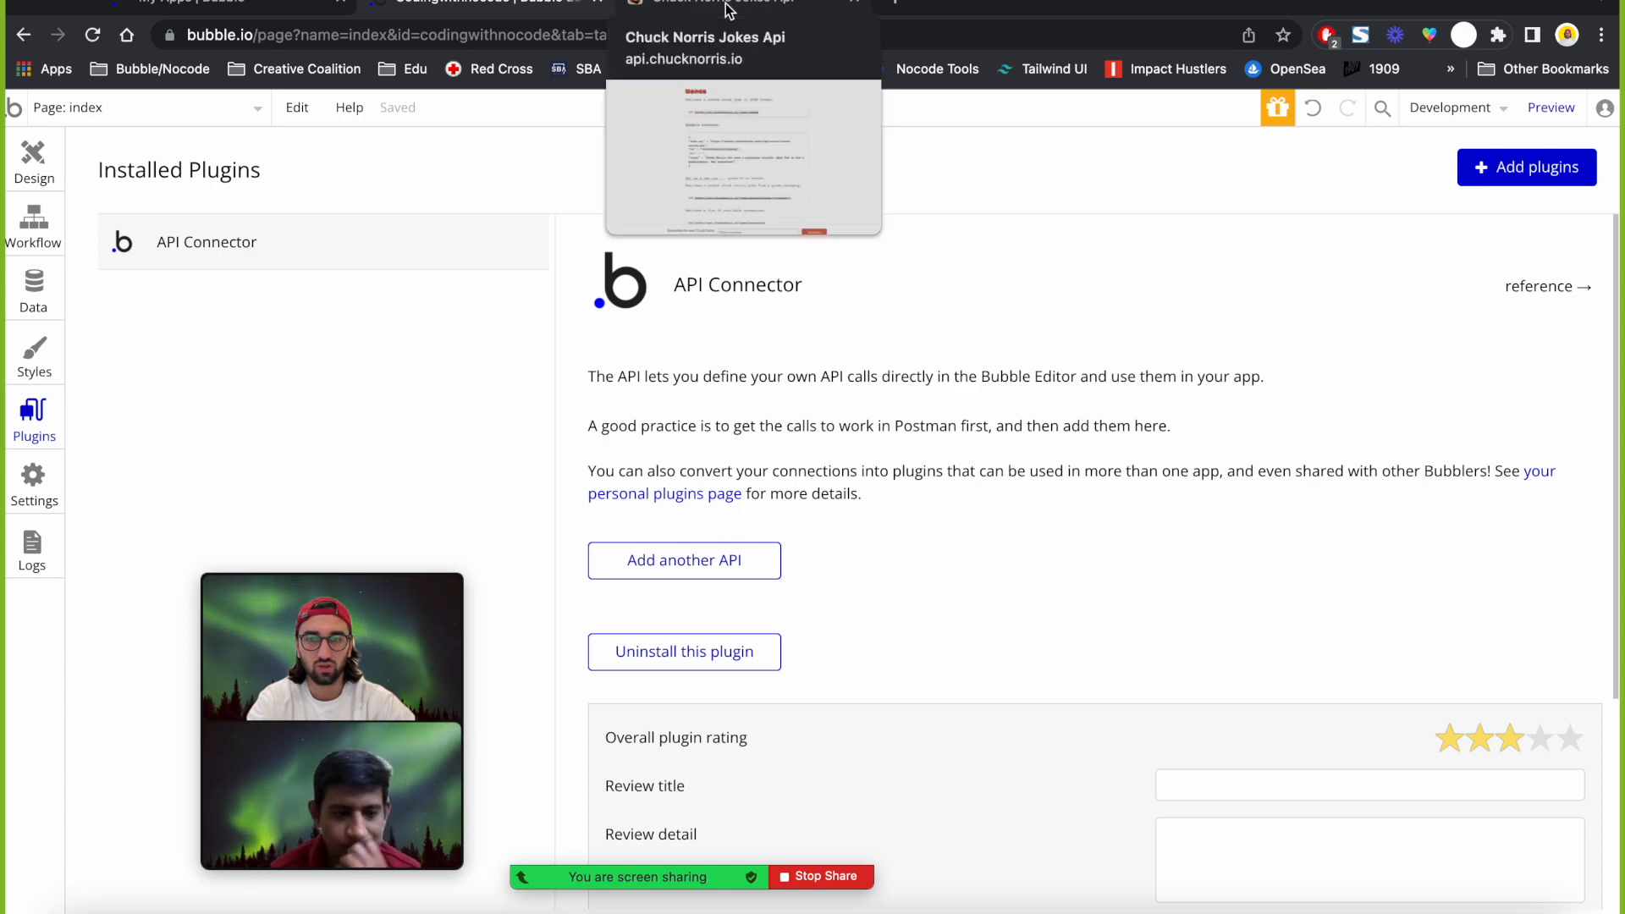
click(779, 5)
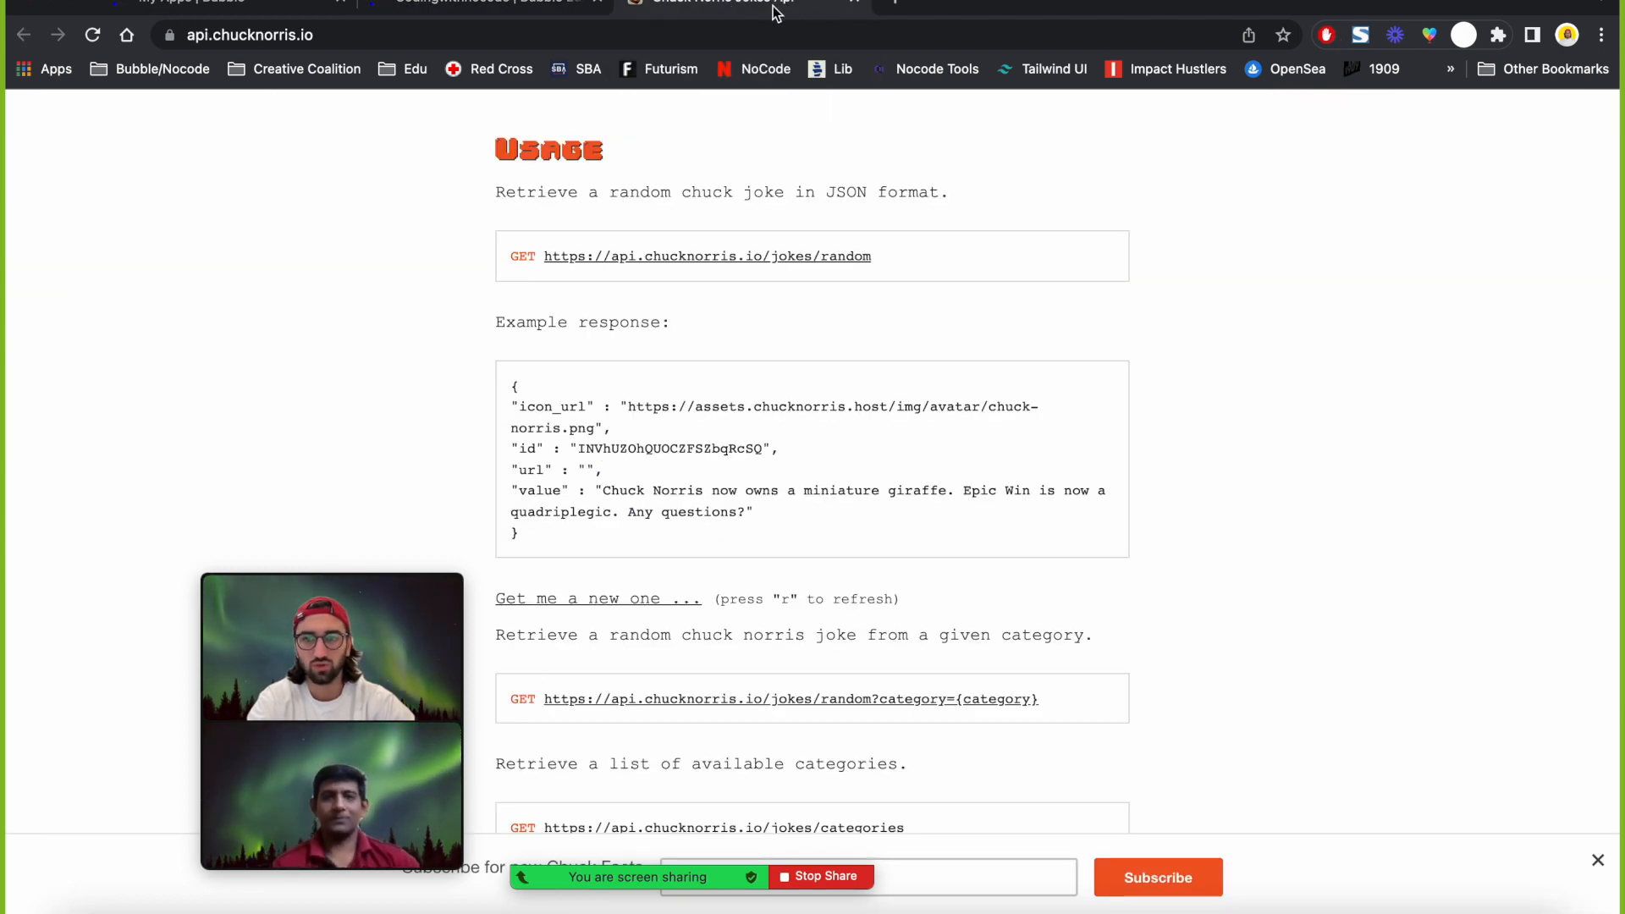
click(448, 4)
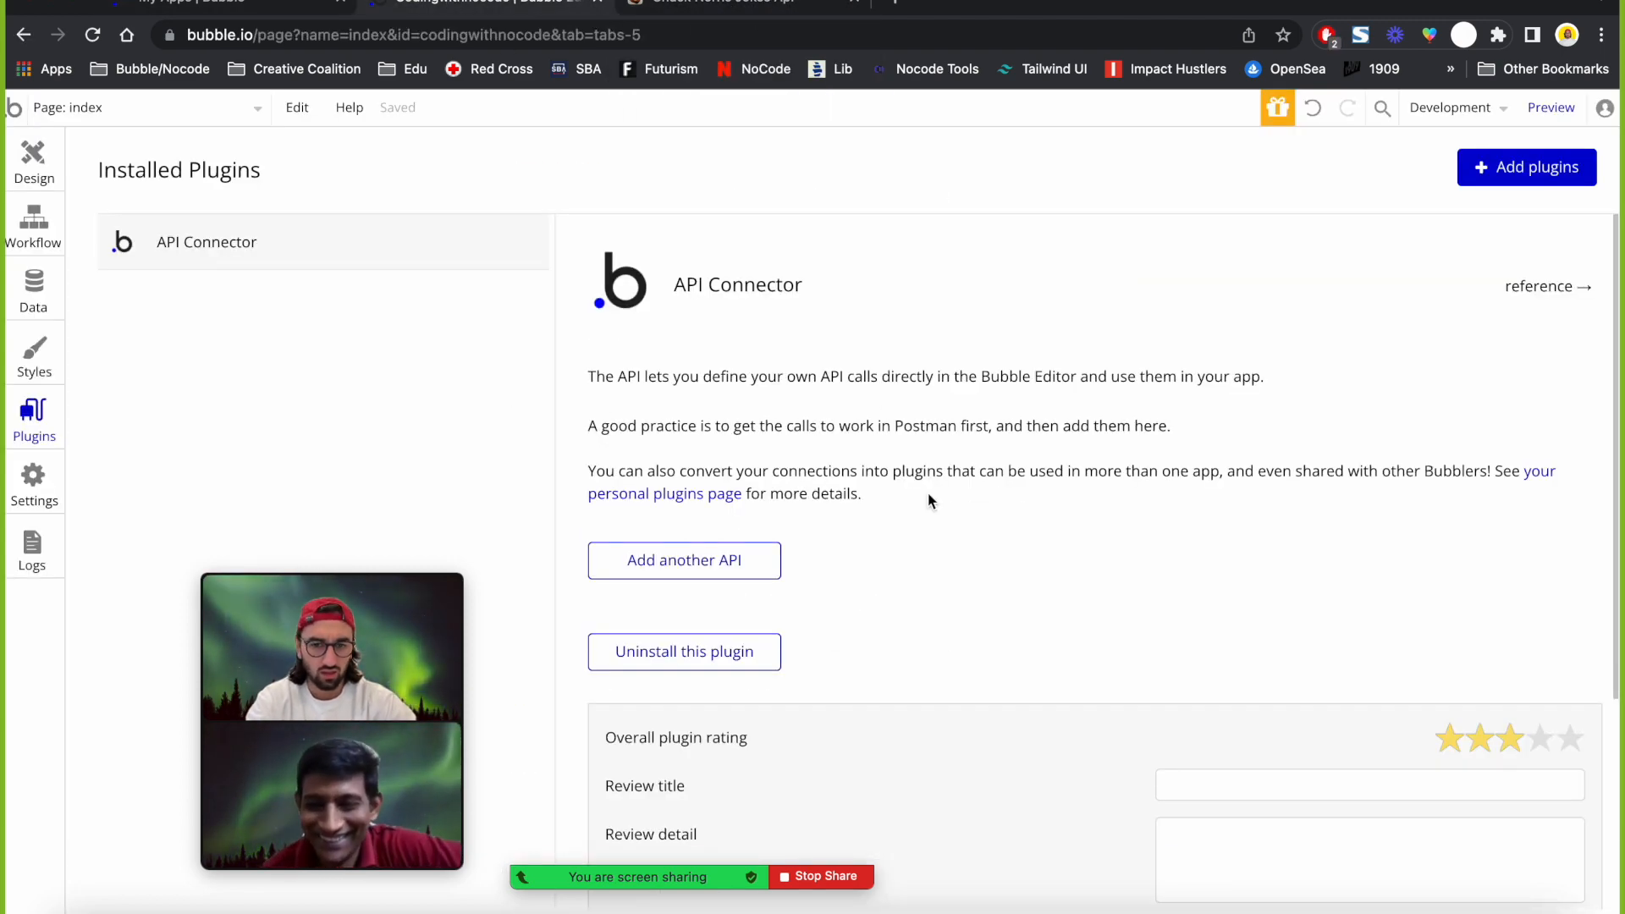
scroll(927, 491, down, 3)
scroll(897, 381, up, 2)
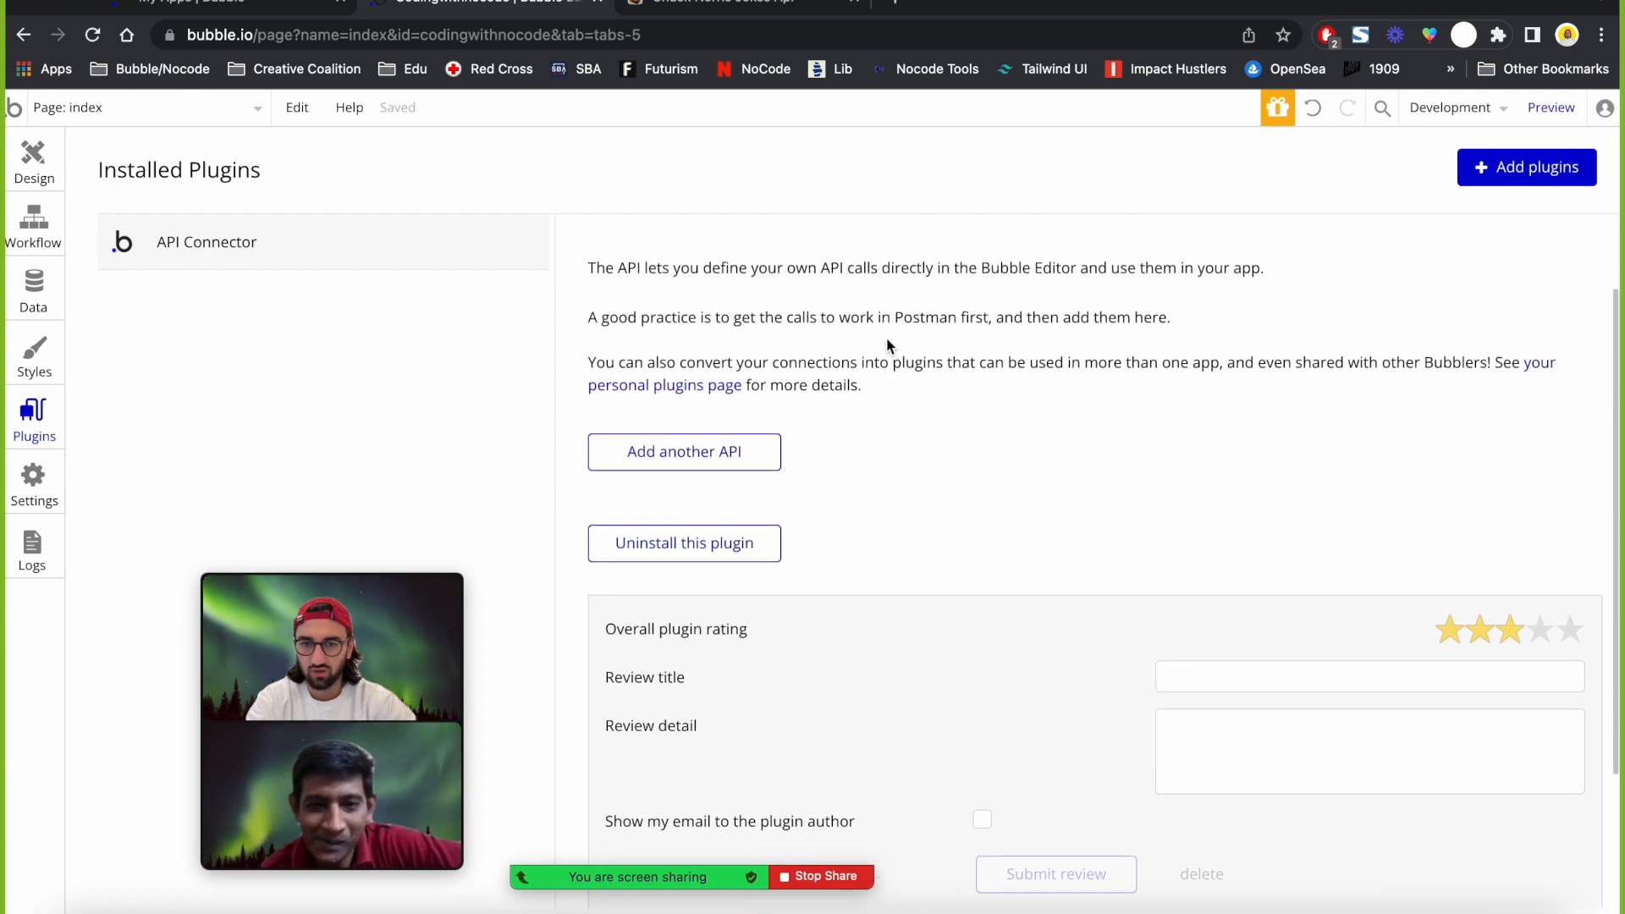
Add a new API entry to the API Connector.
click(686, 454)
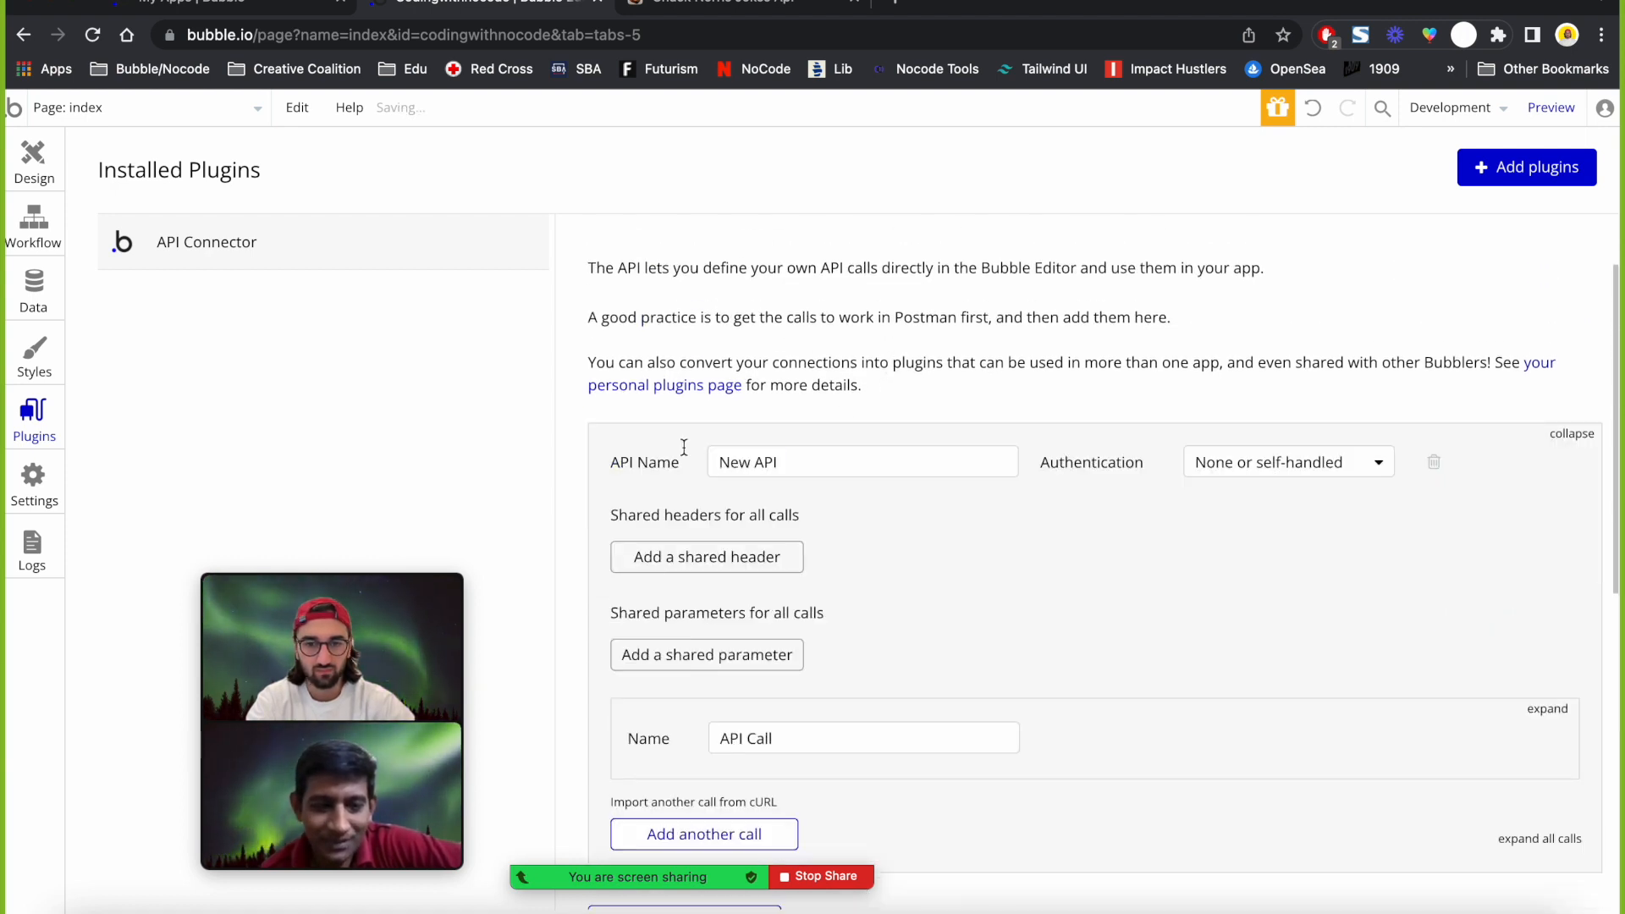
scroll(673, 451, up, 2)
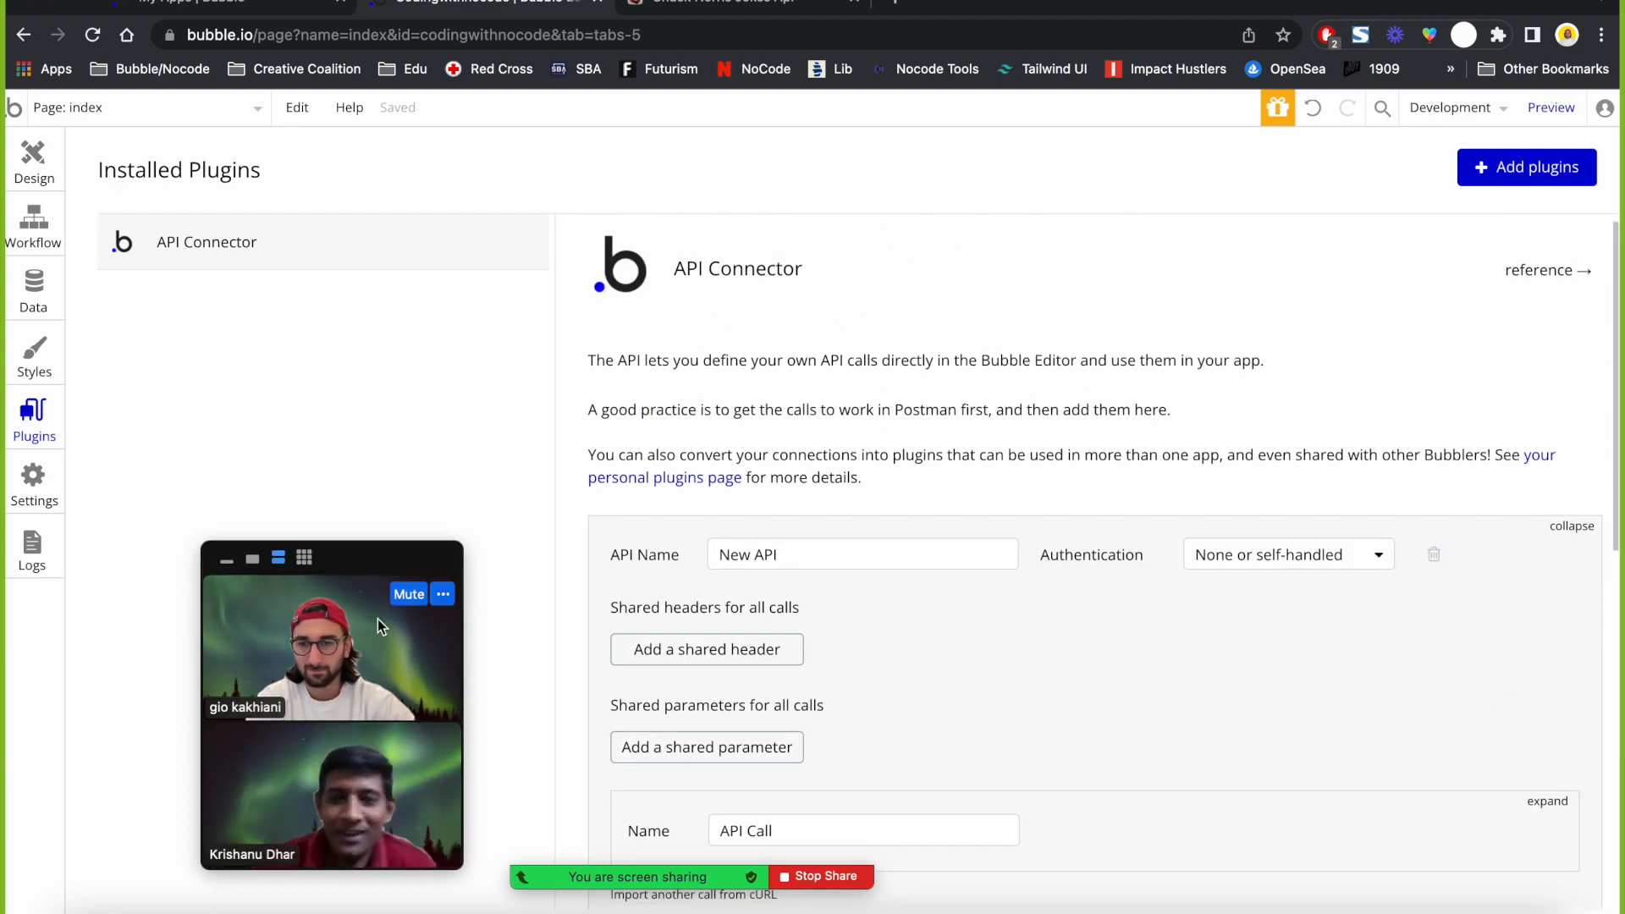
drag(378, 599, 259, 593)
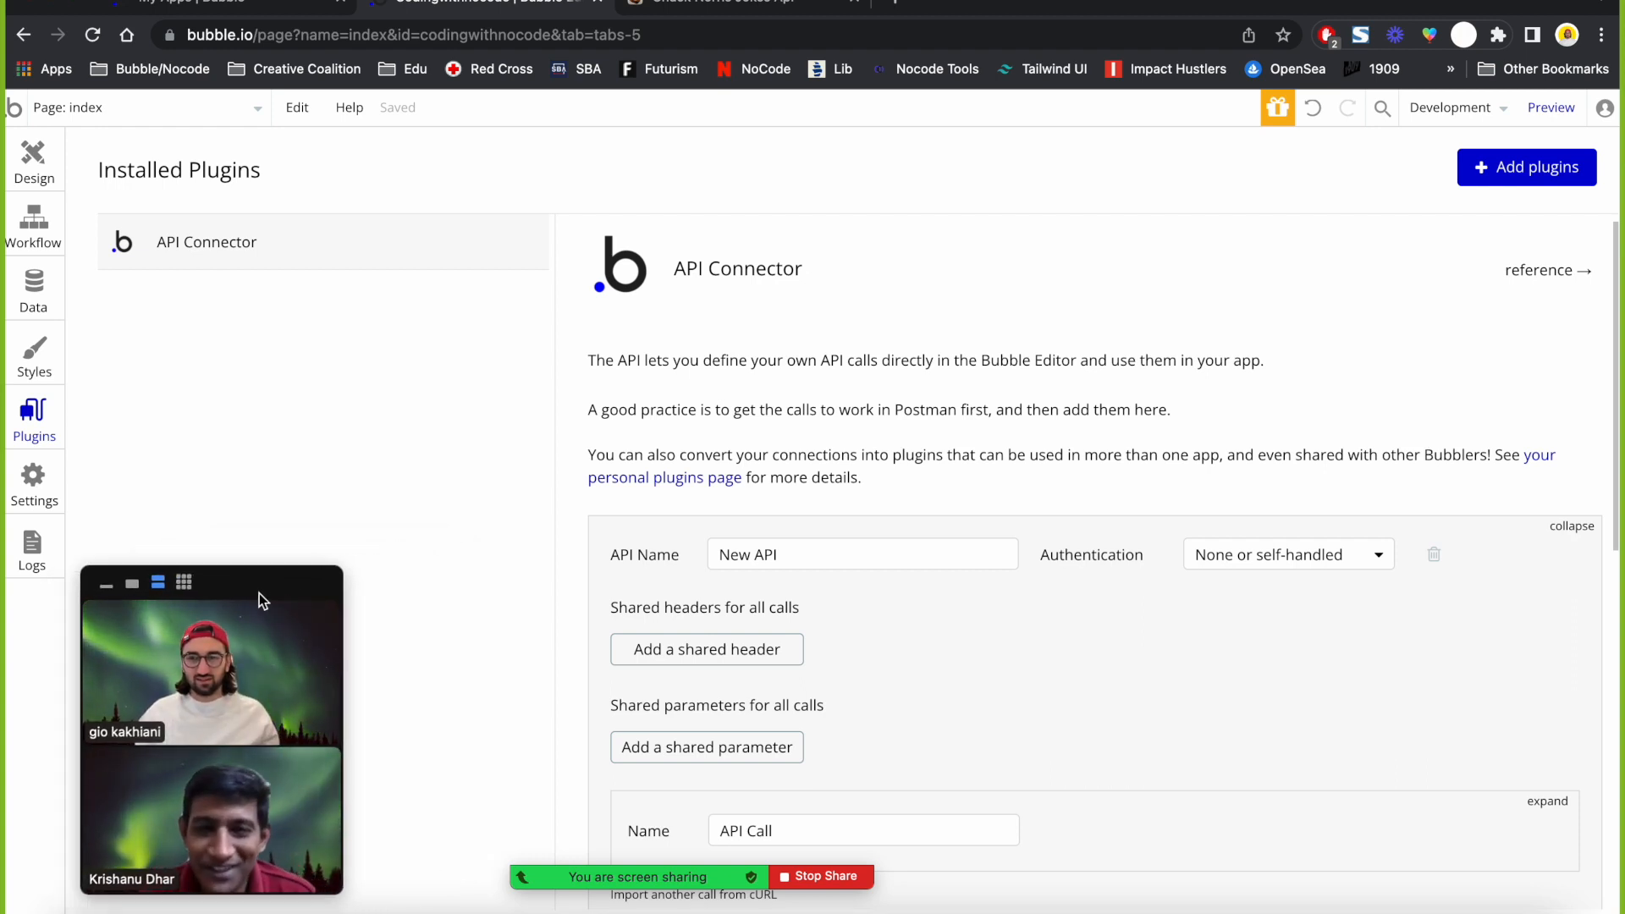
key(XF86AudioRaiseVolume)
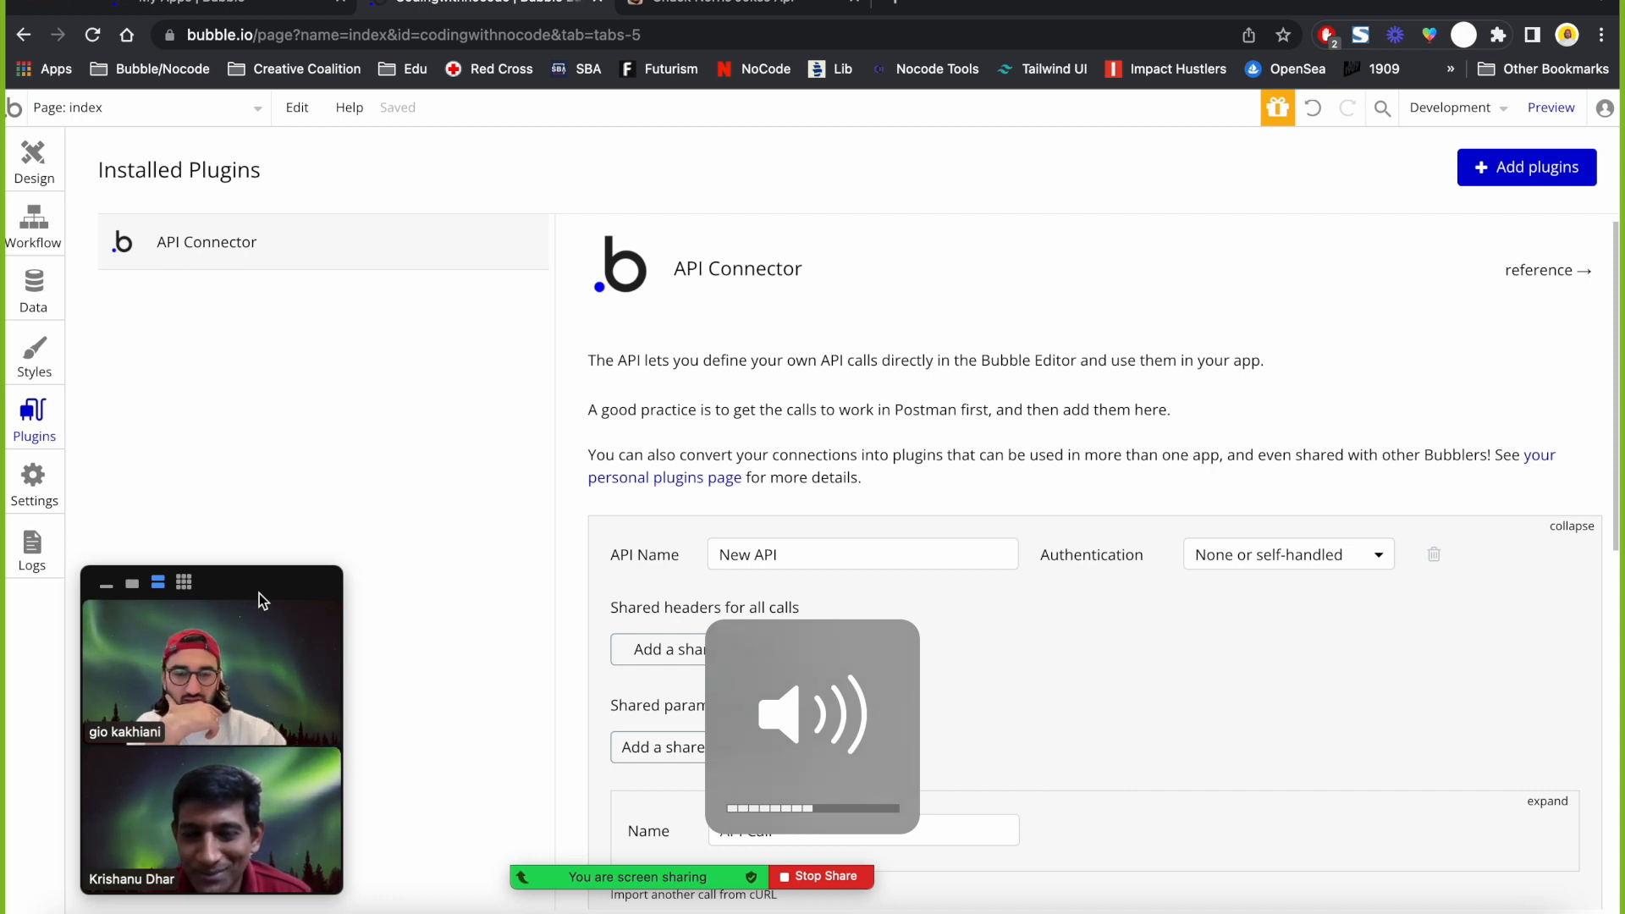
scroll(609, 655, down, 3)
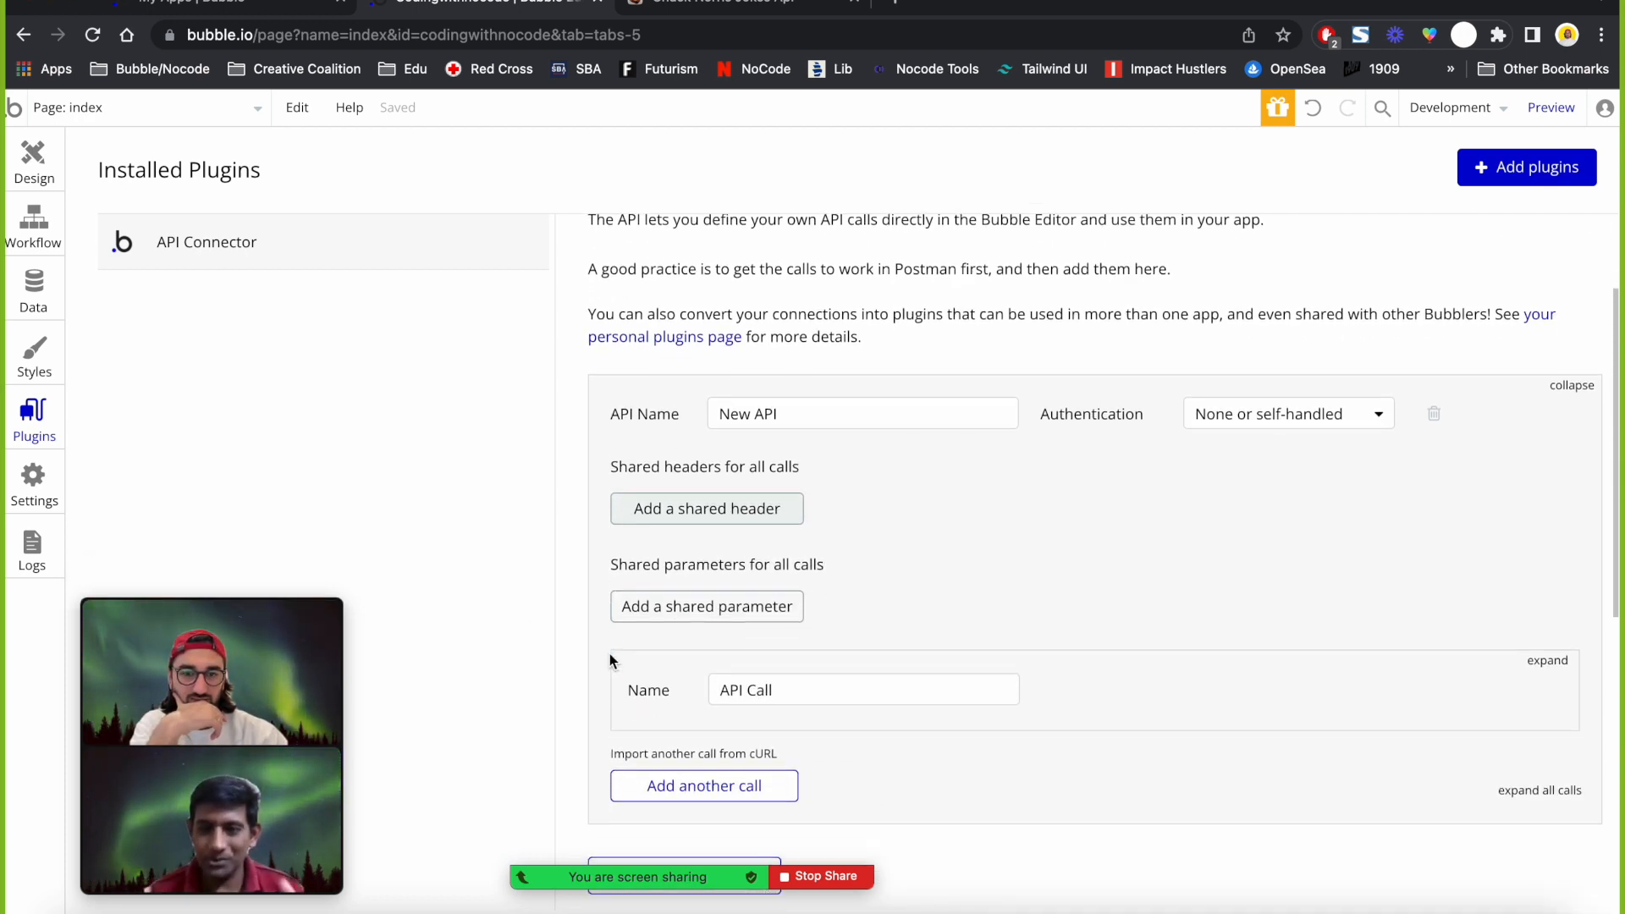
scroll(609, 654, up, 3)
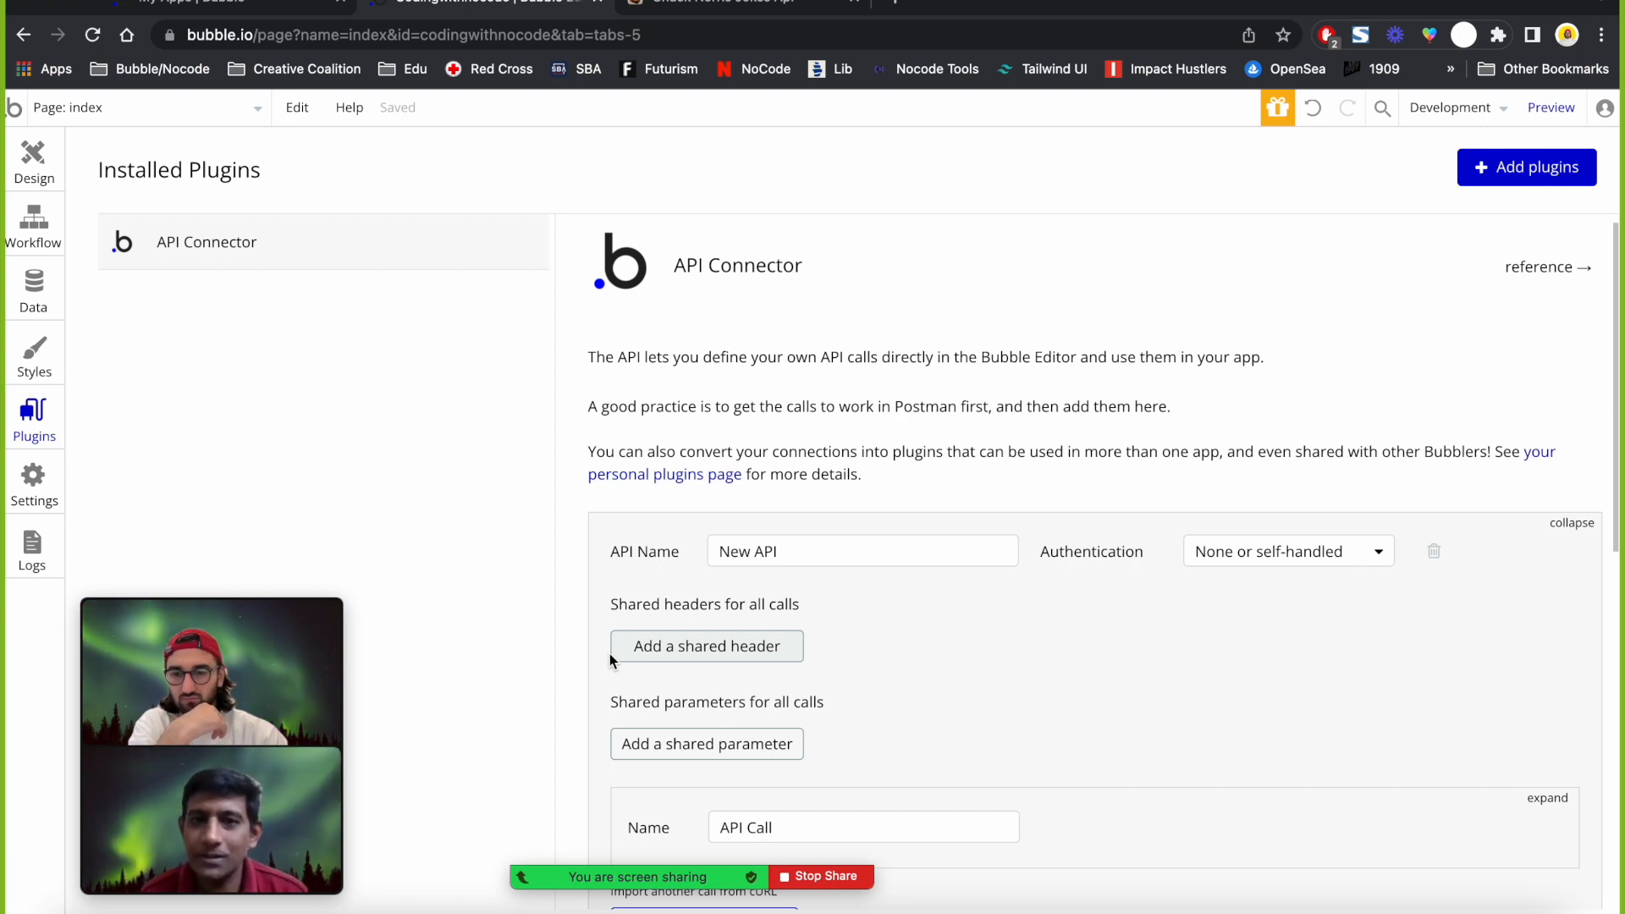
scroll(610, 661, down, 1)
scroll(609, 661, down, 1)
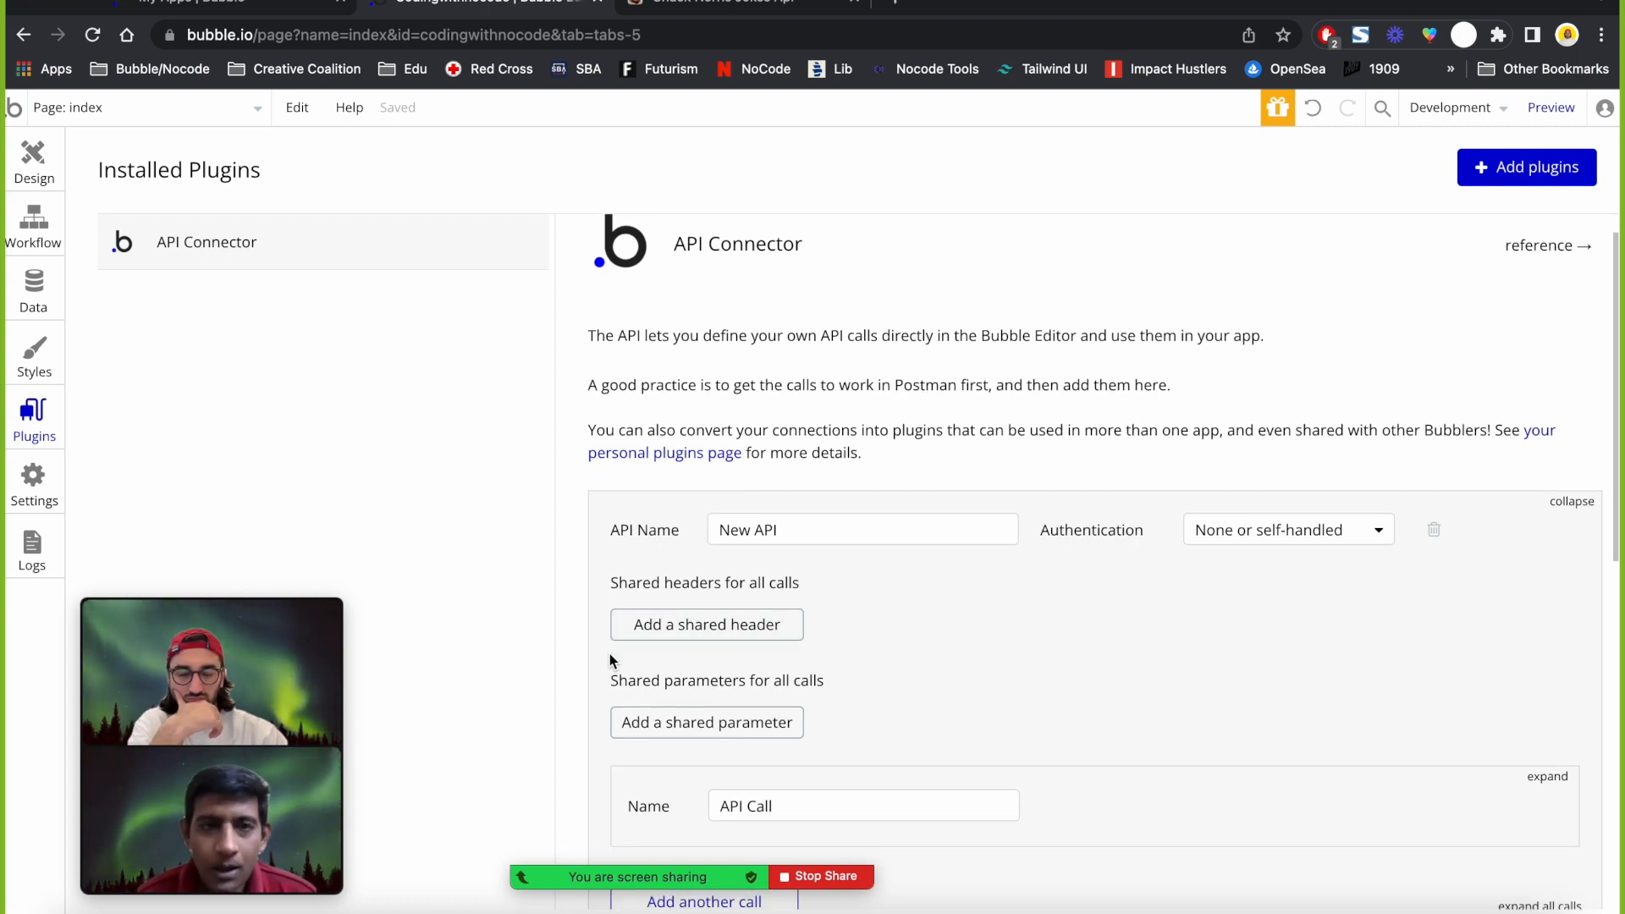
scroll(609, 659, down, 1)
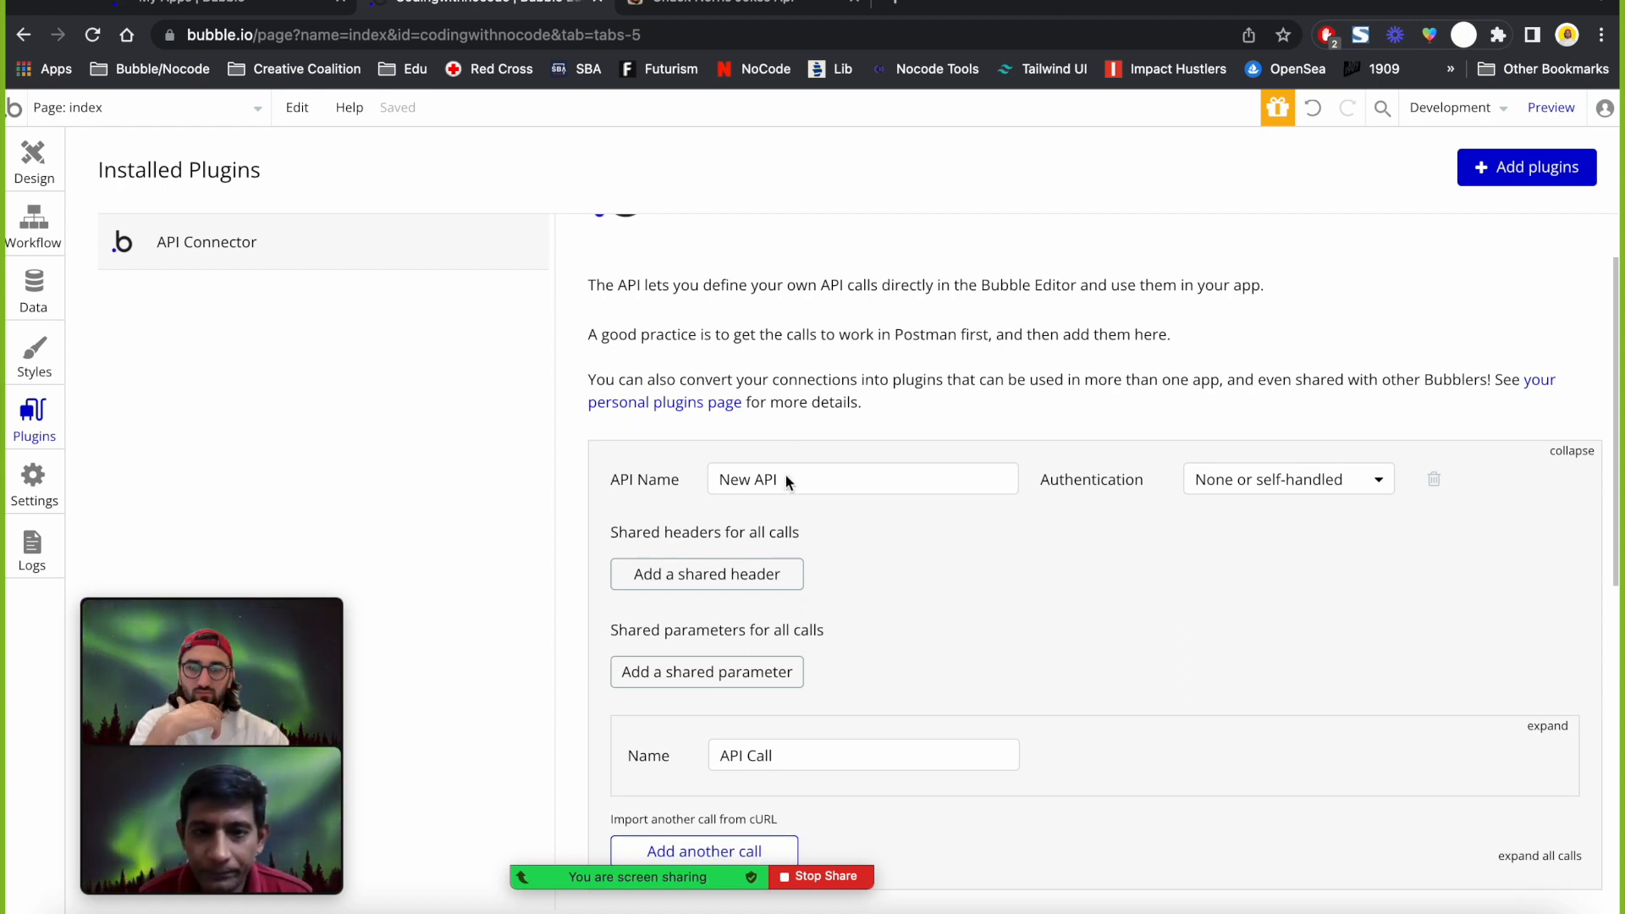
scroll(733, 512, down, 2)
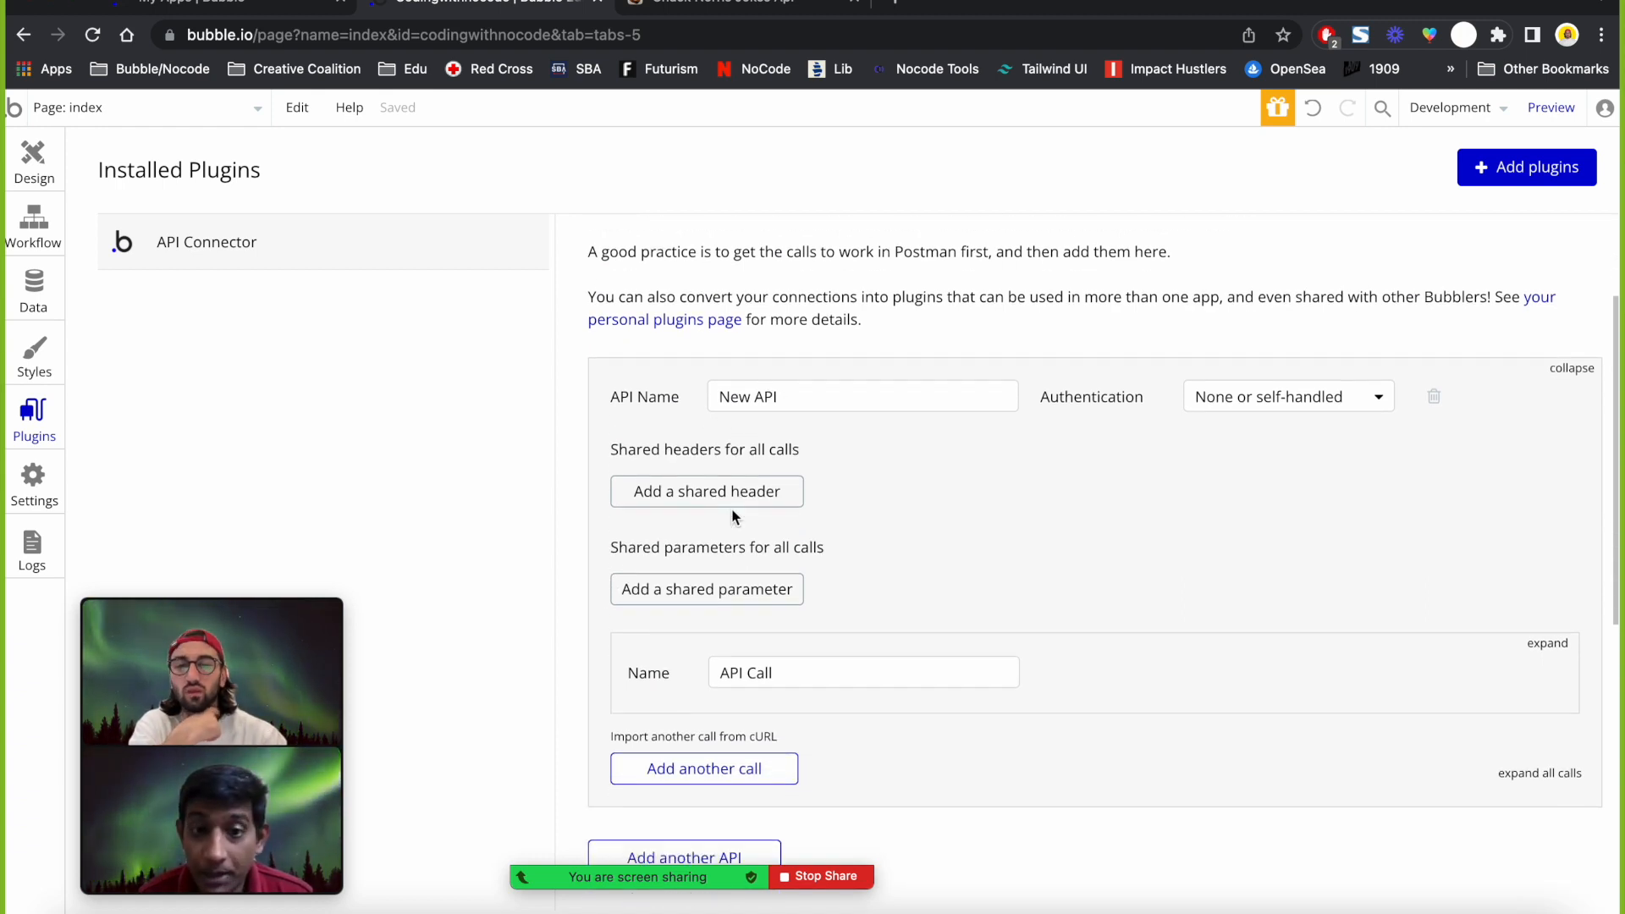
Rename the new API from 'New API' to 'Chuck Norris API'.
click(809, 397)
triple_click(808, 397)
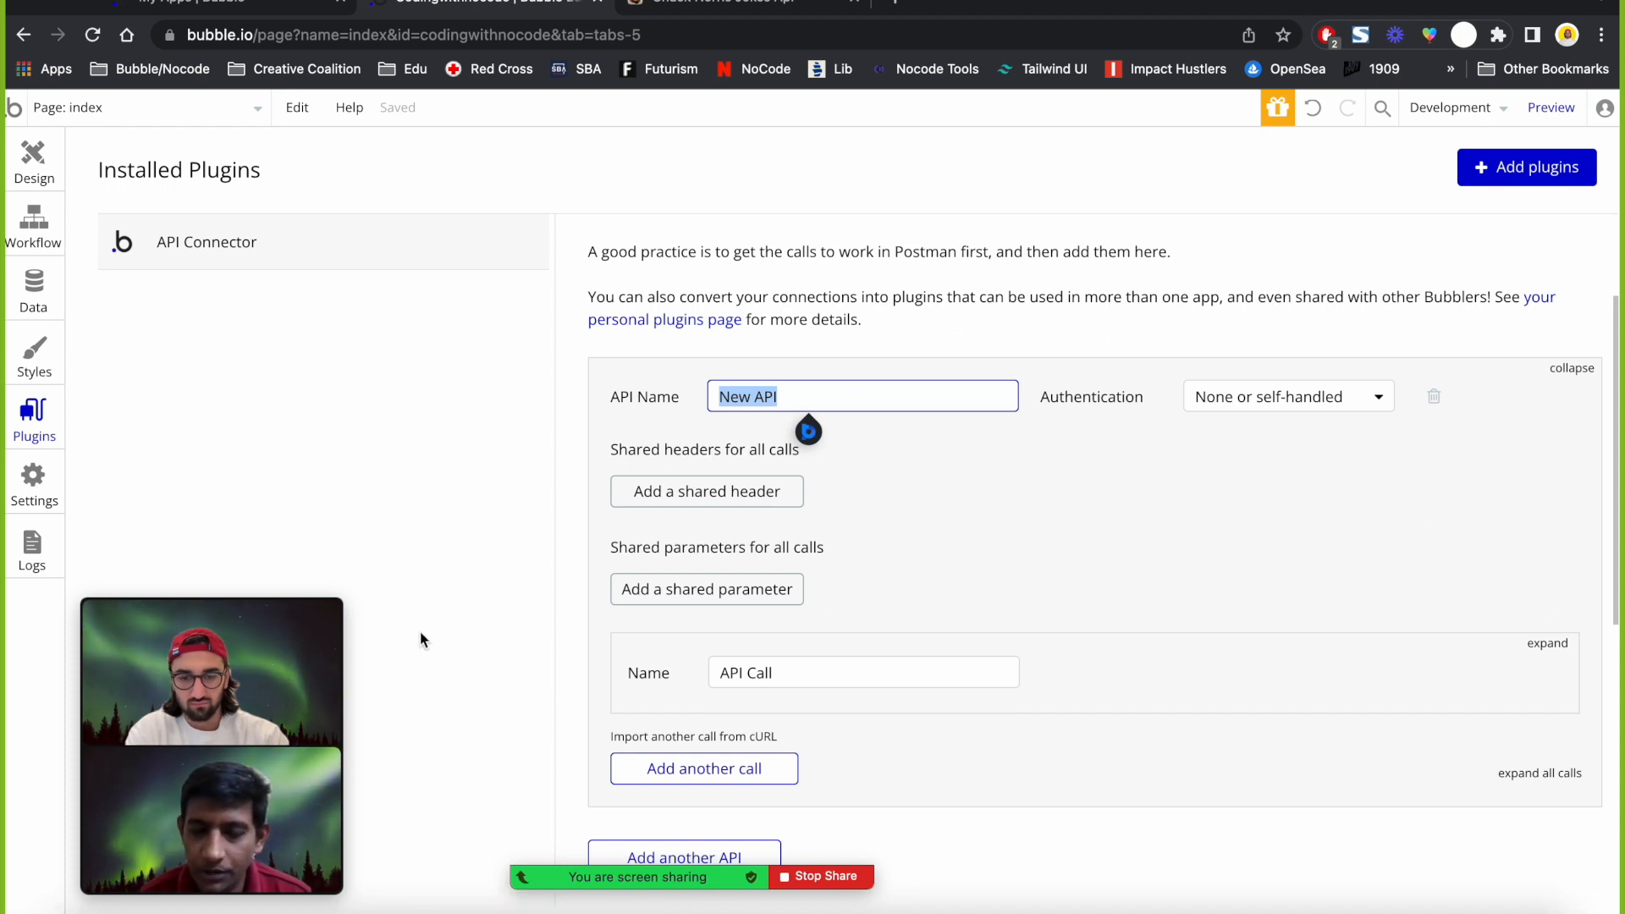
text(Chuck Nor)
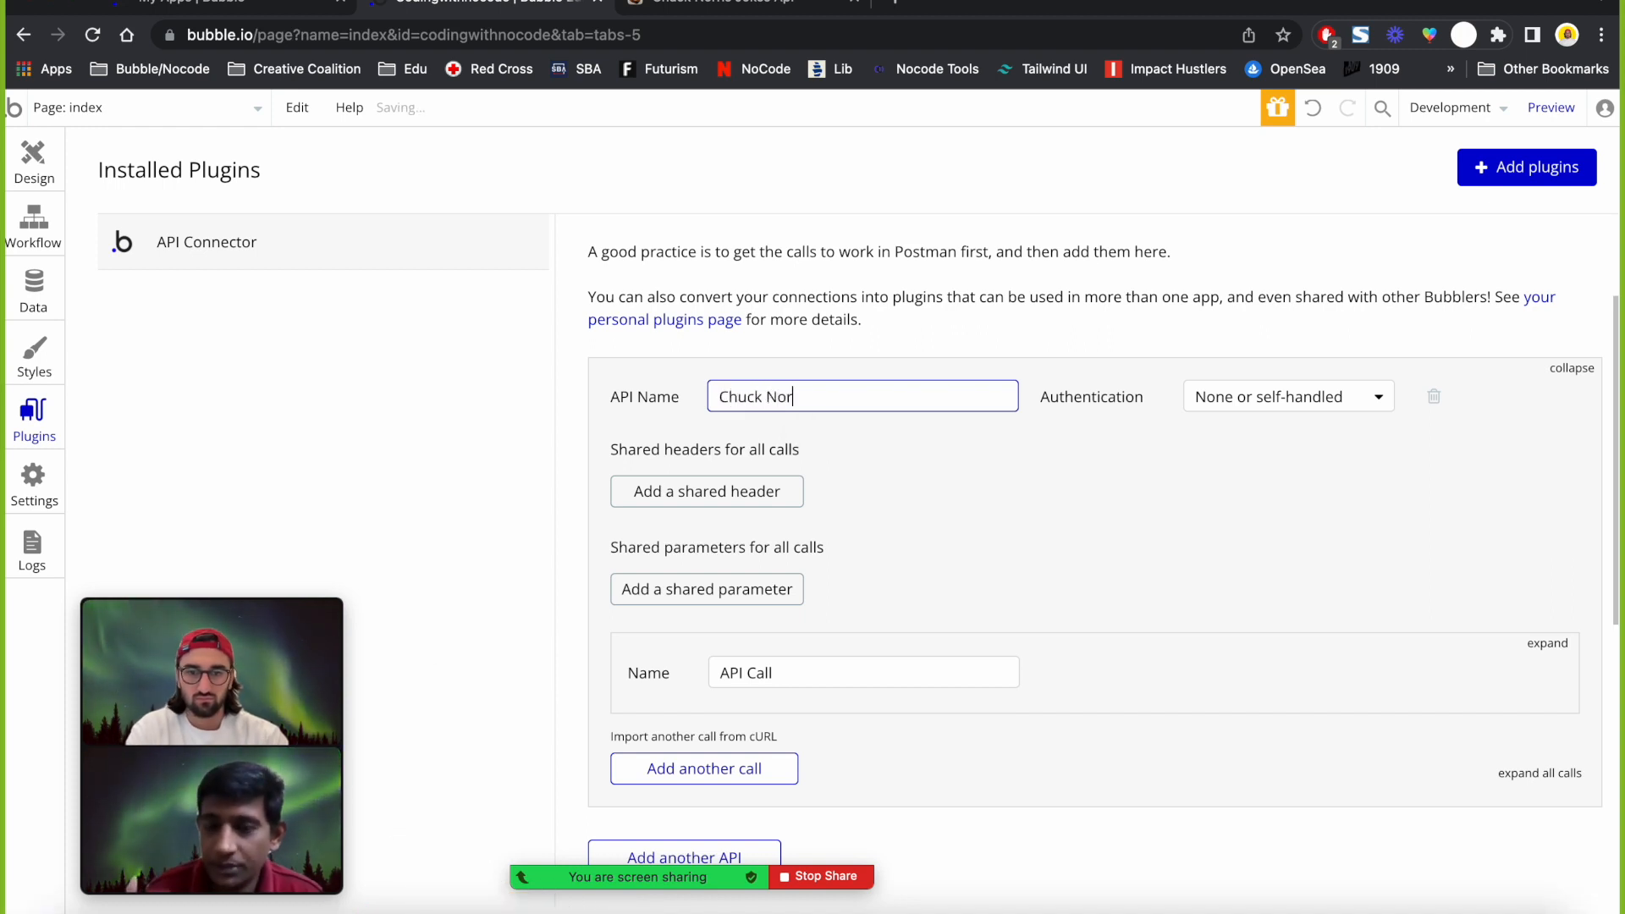
text(ris API)
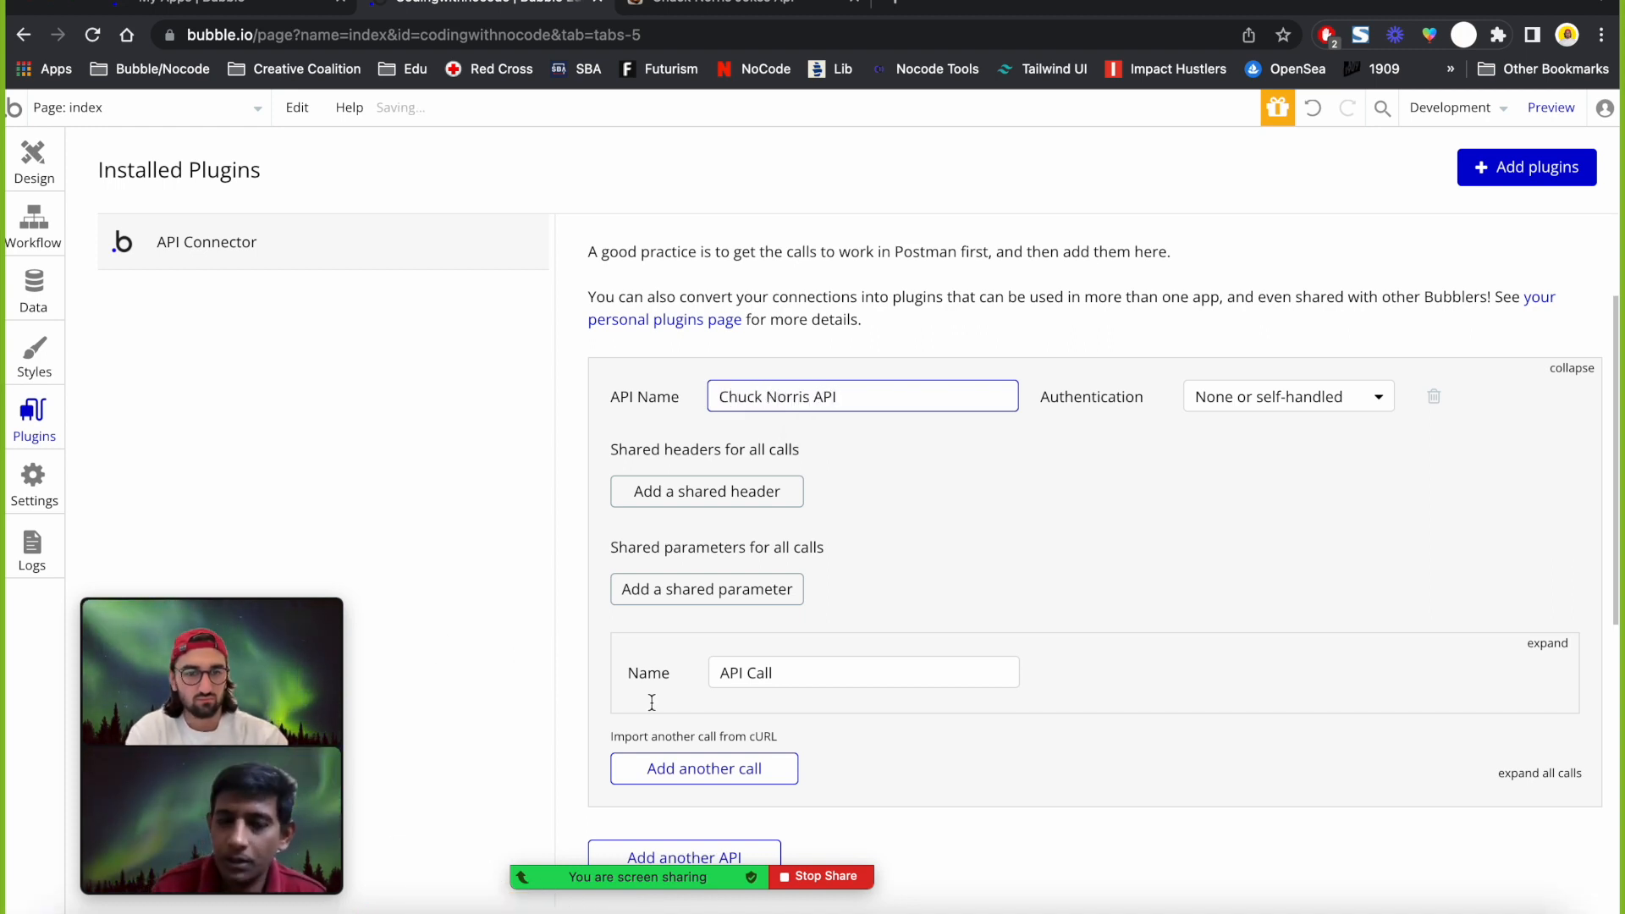
click(989, 512)
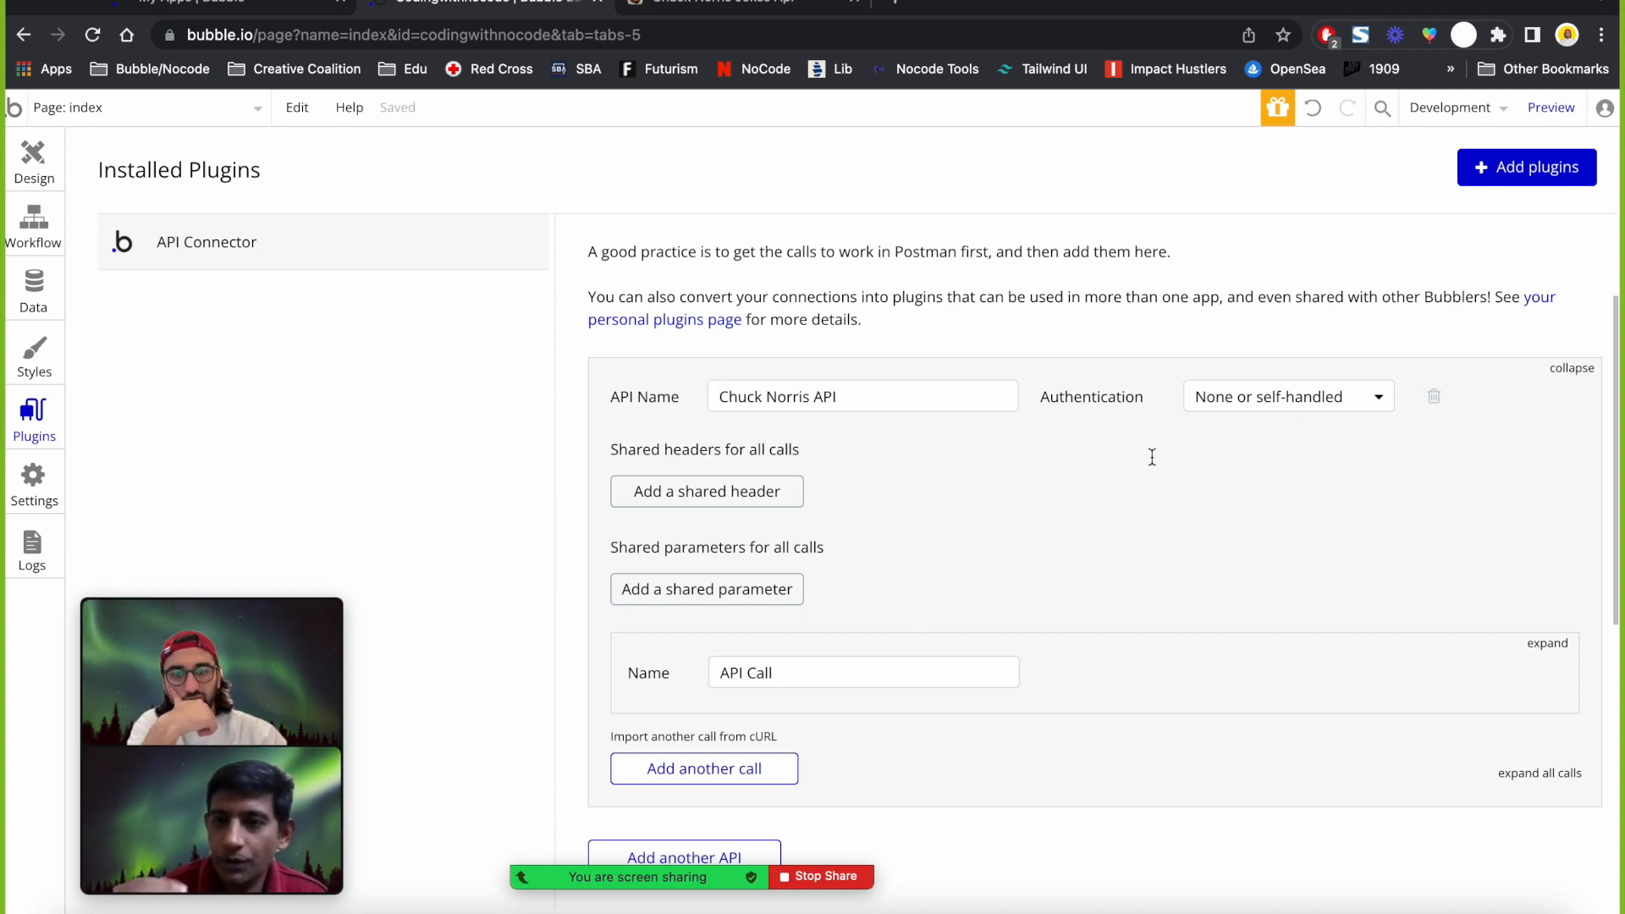
scroll(1151, 457, down, 1)
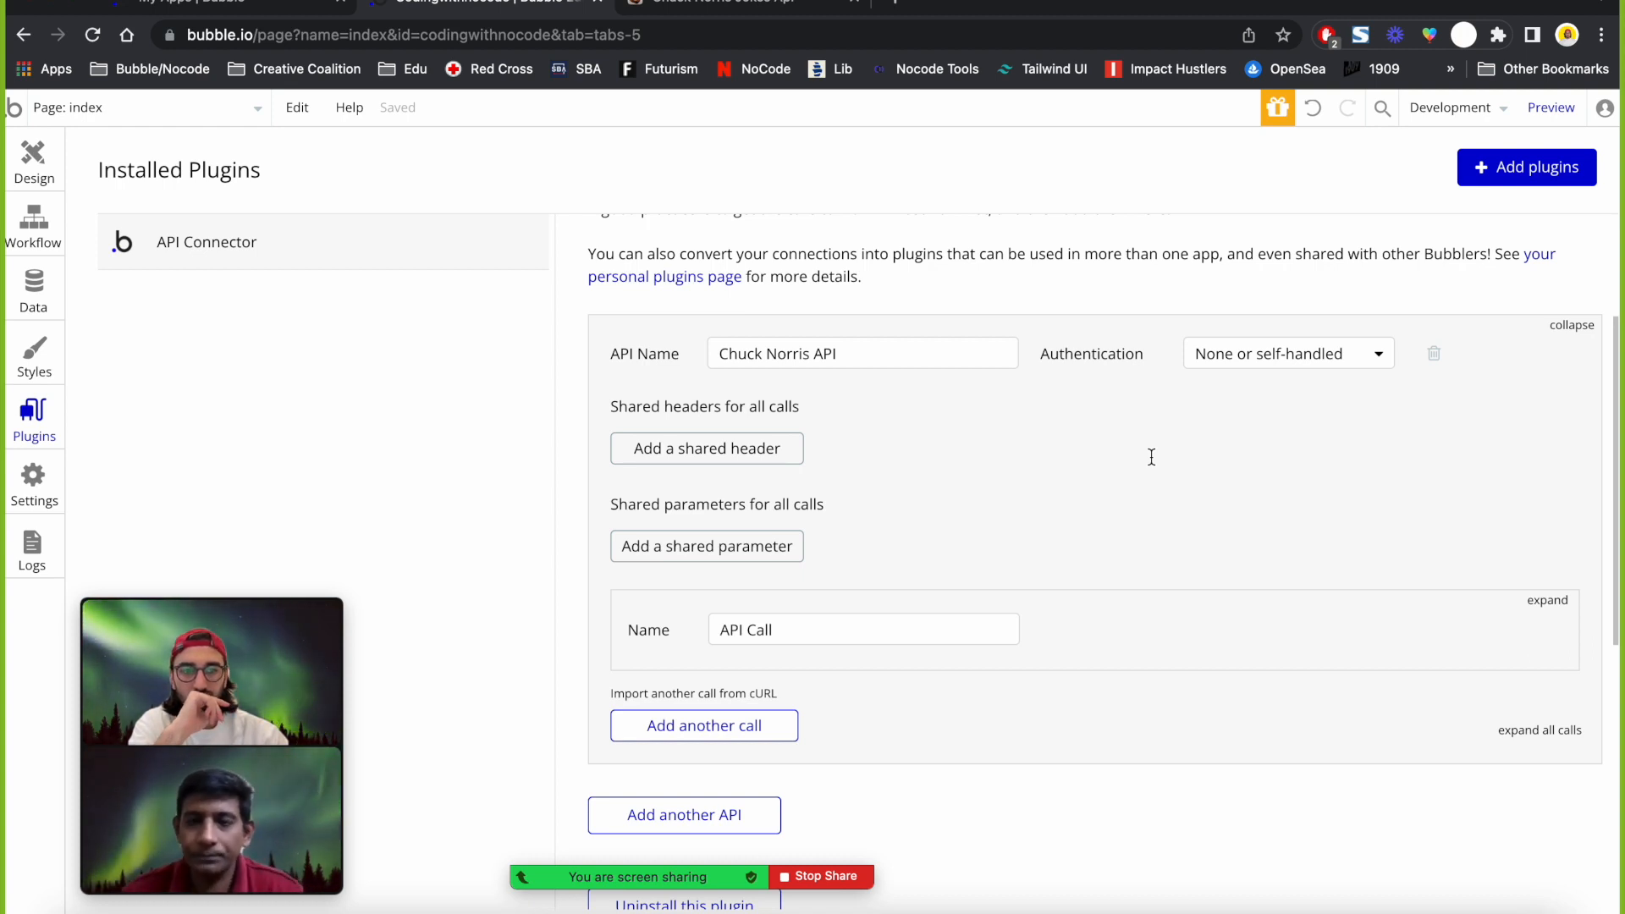
Show the Authentication options for the Chuck Norris API.
click(1252, 355)
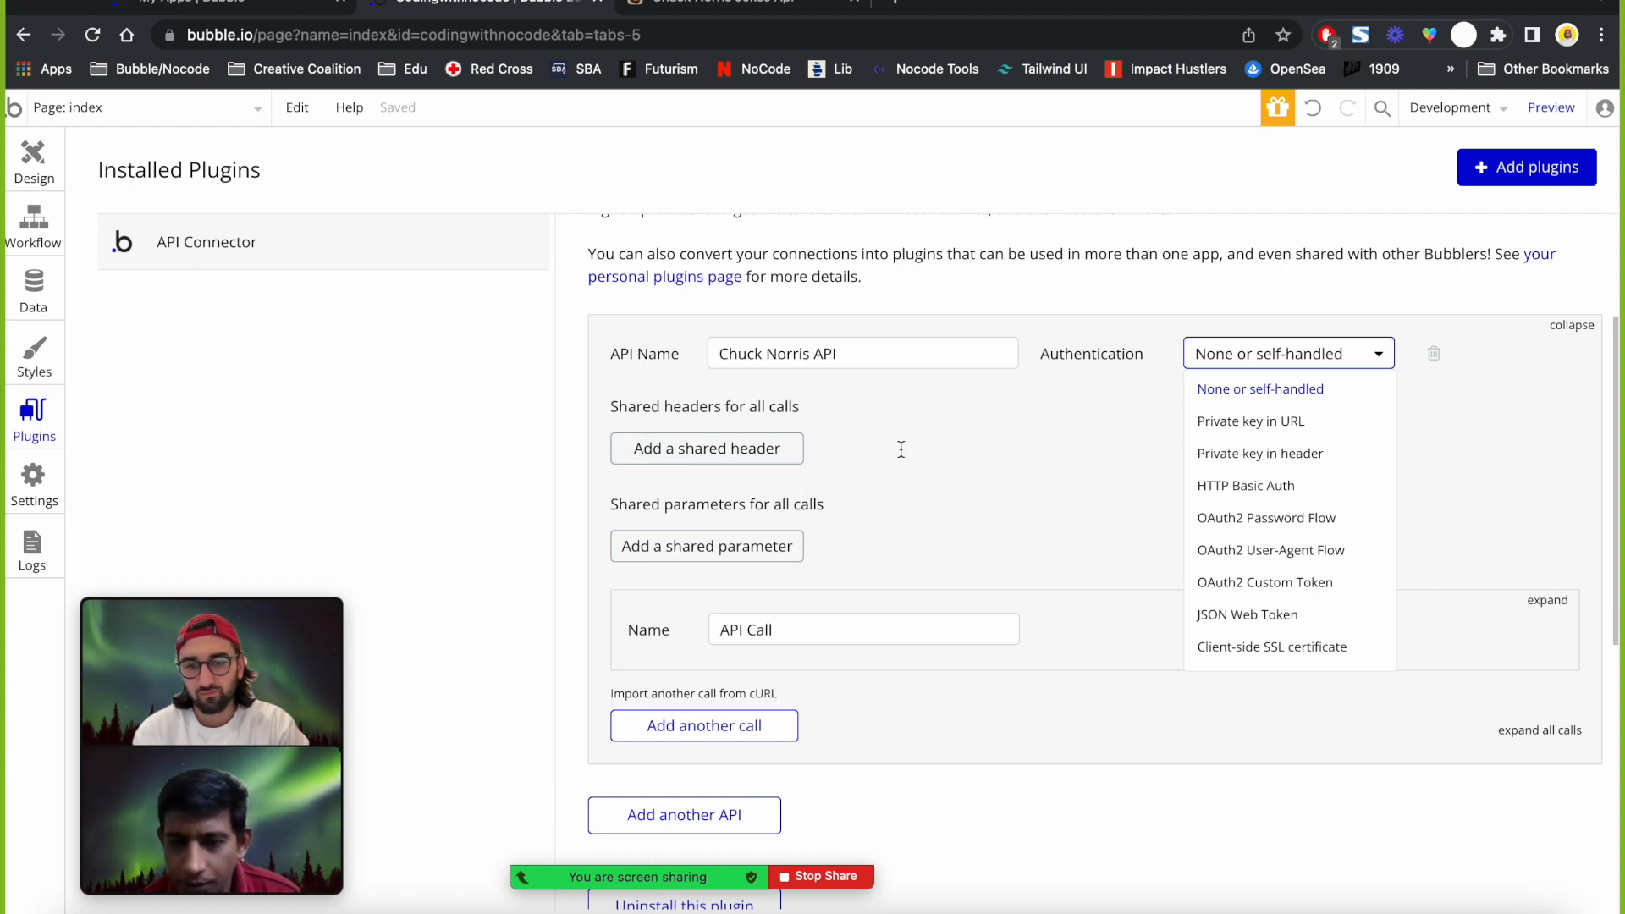
Expand the API Call settings, add then remove a header row, and show authentication options.
click(1547, 599)
scroll(804, 773, down, 3)
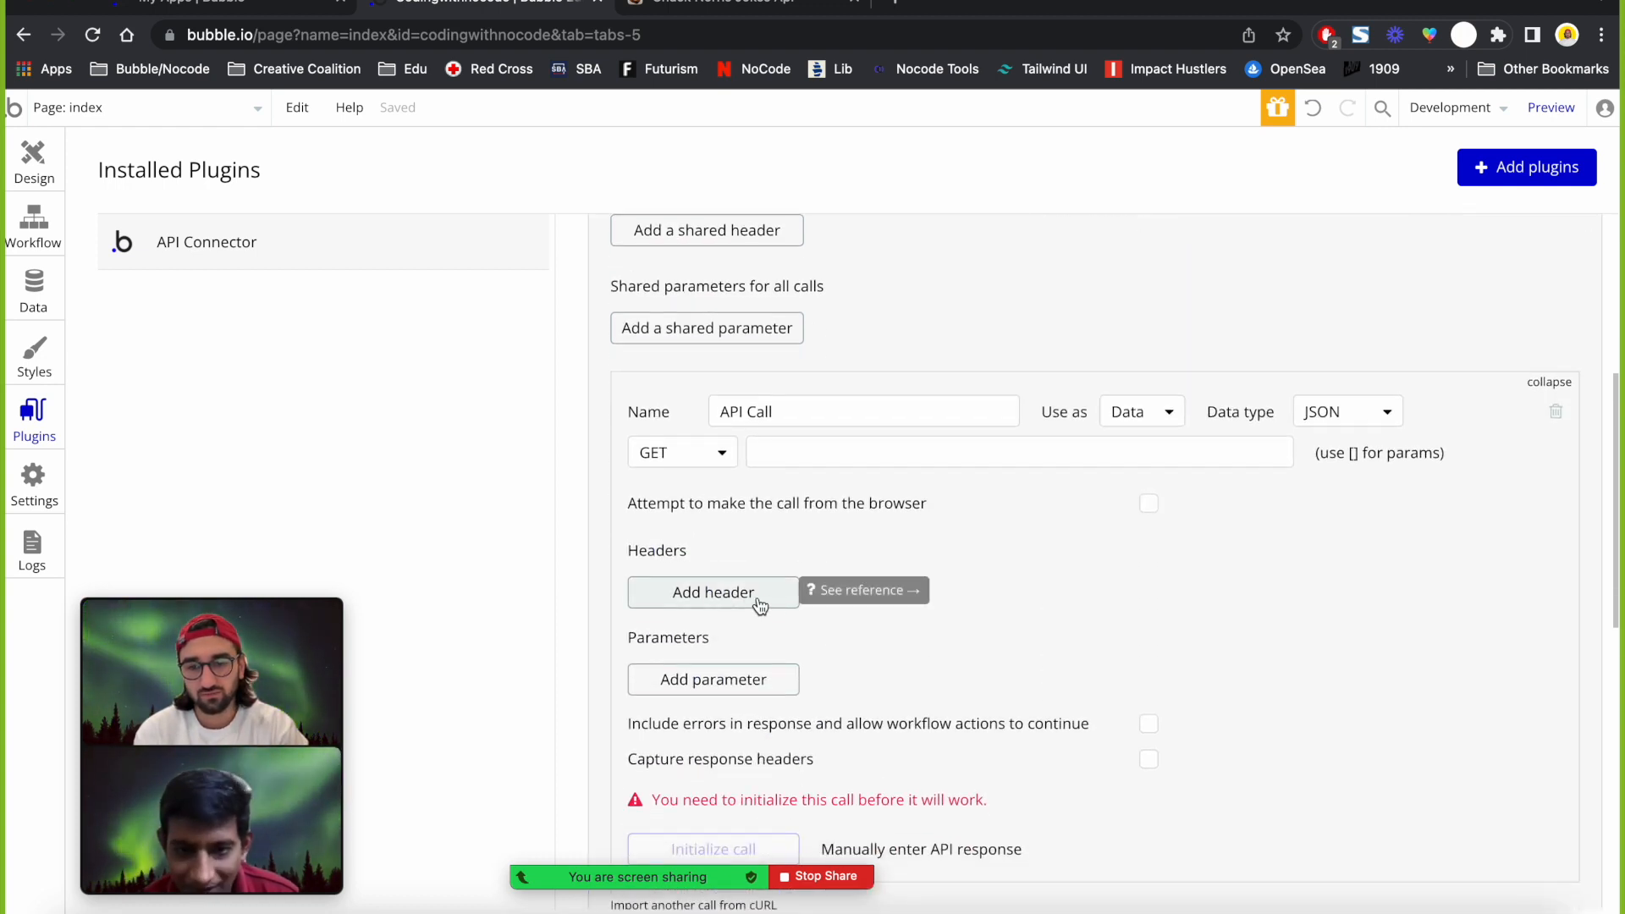
scroll(1019, 544, up, 1)
click(730, 631)
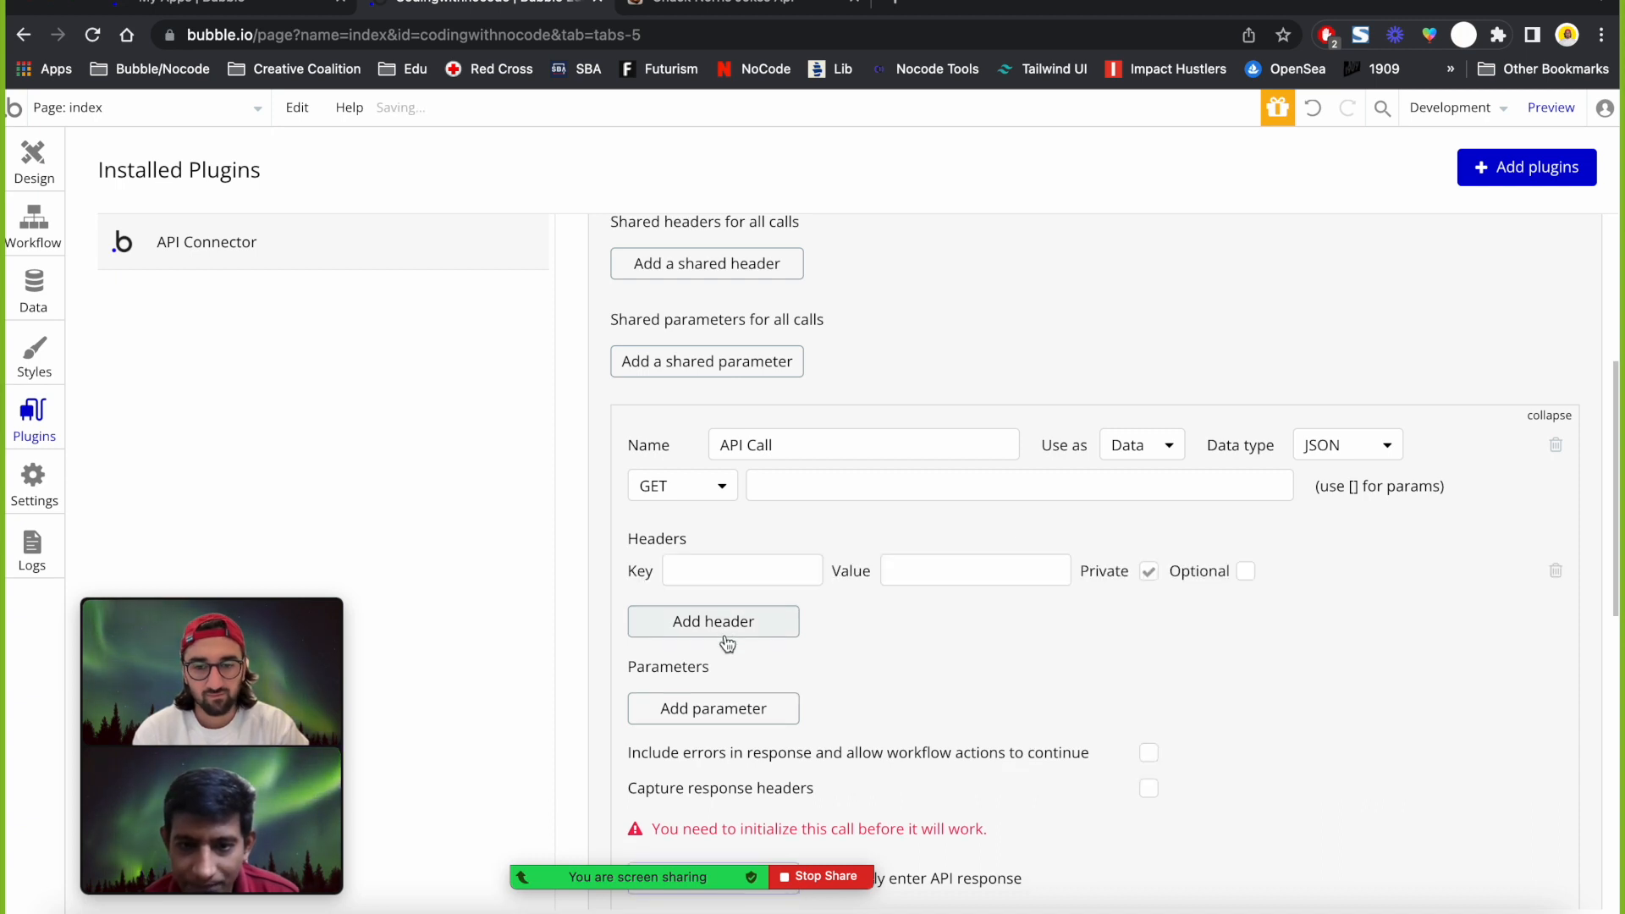
click(1555, 573)
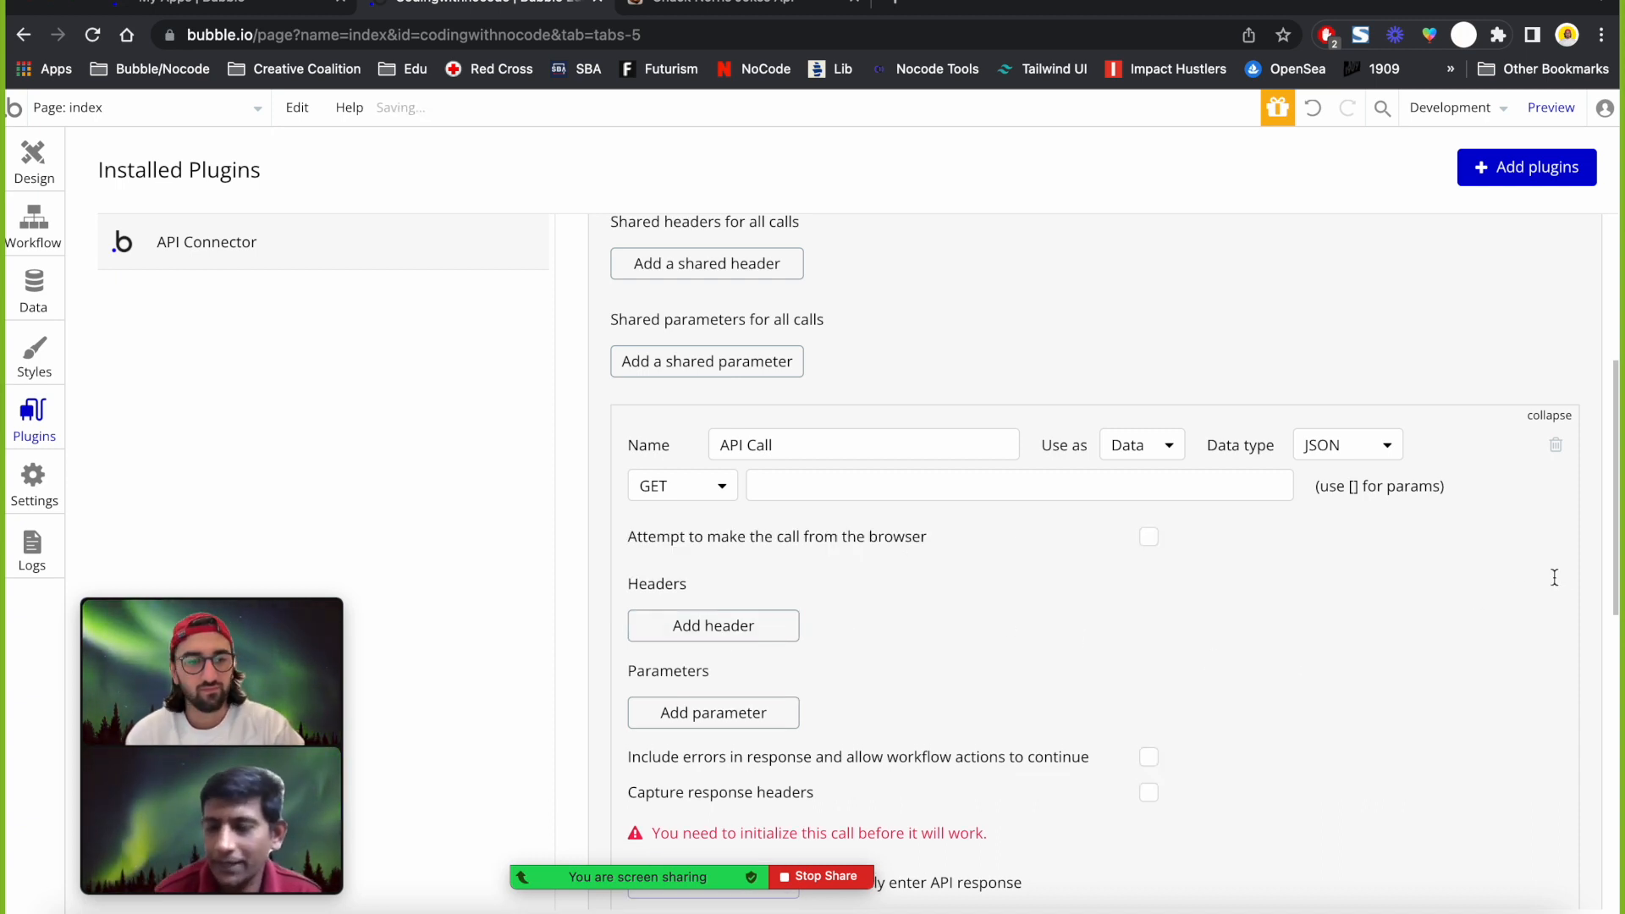
scroll(1553, 579, up, 3)
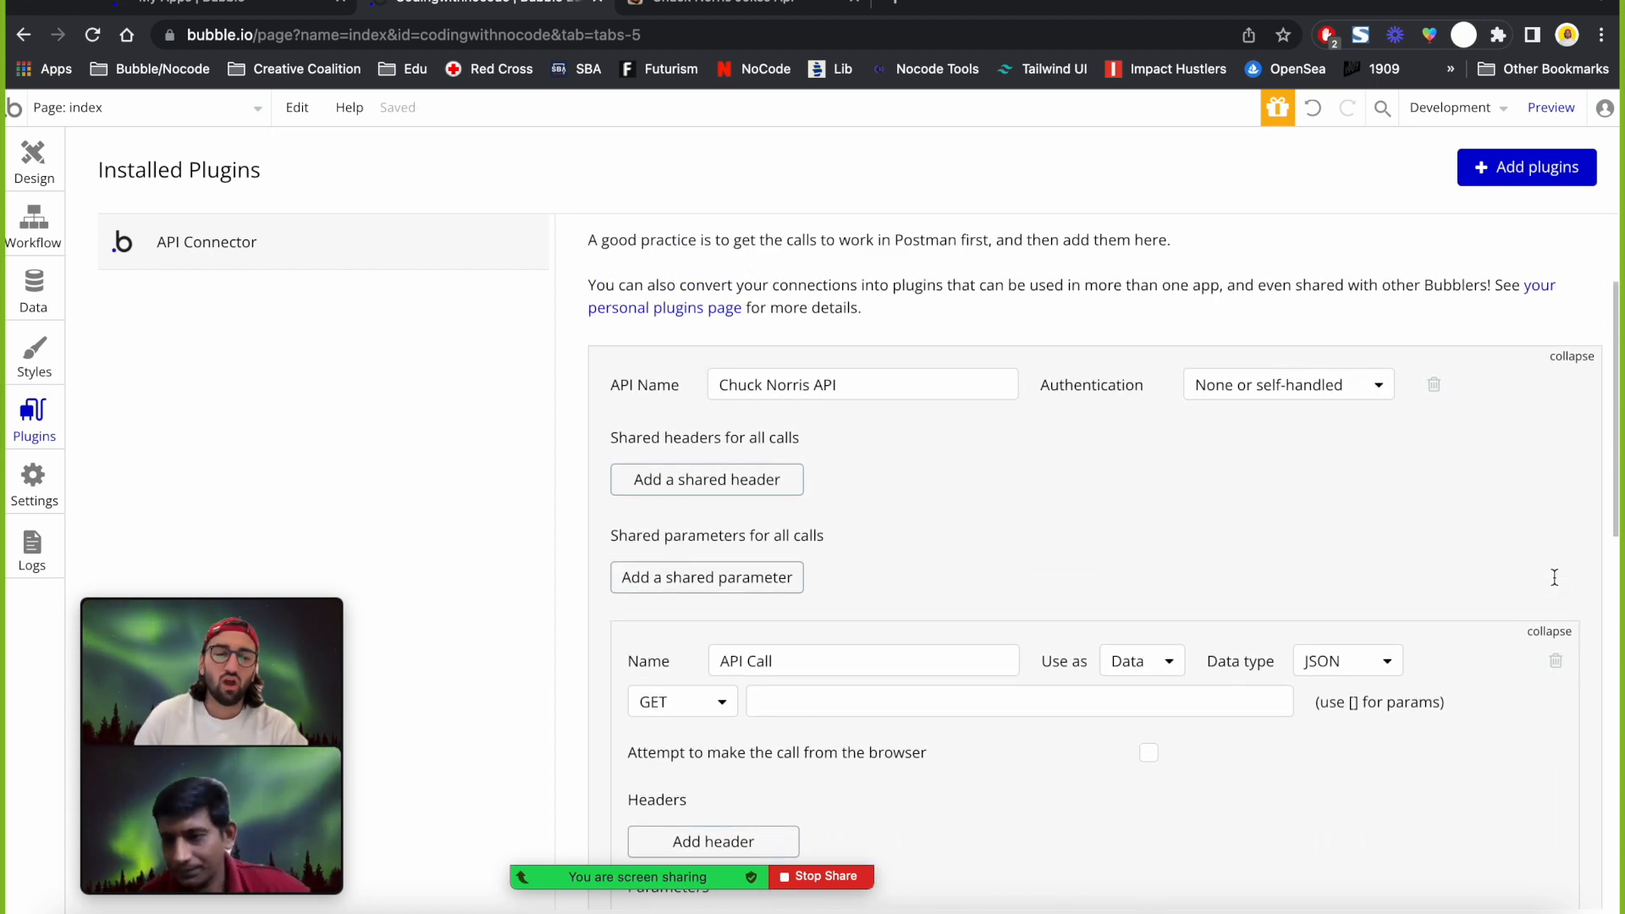
click(1295, 395)
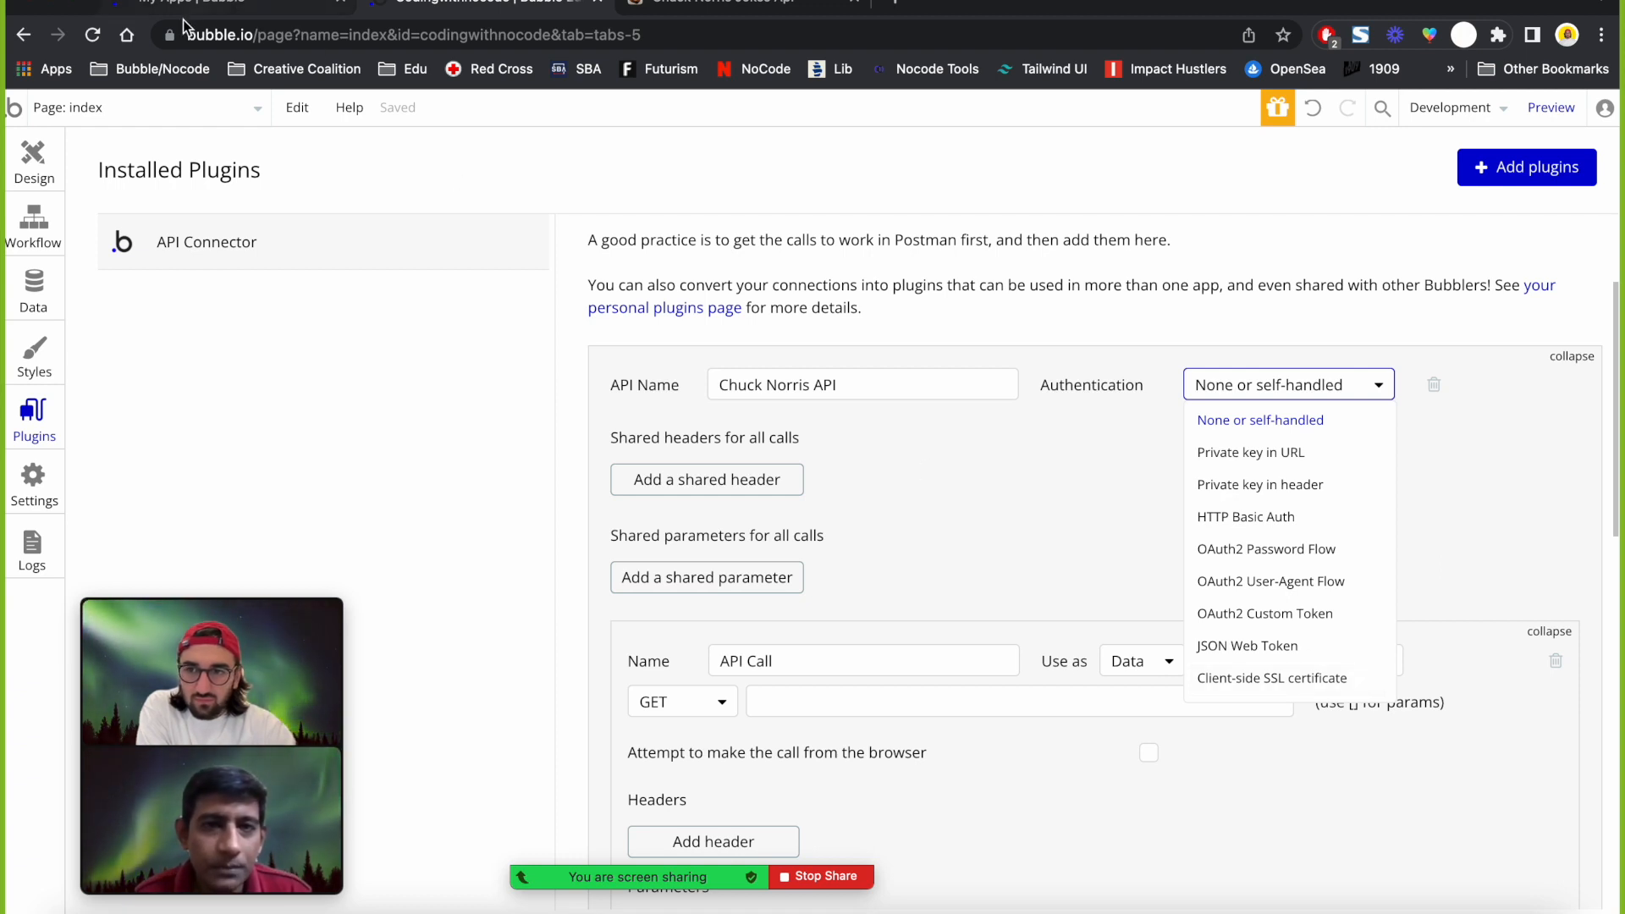
Check Chrome's site information panel, then dismiss it and the authentication list.
click(163, 44)
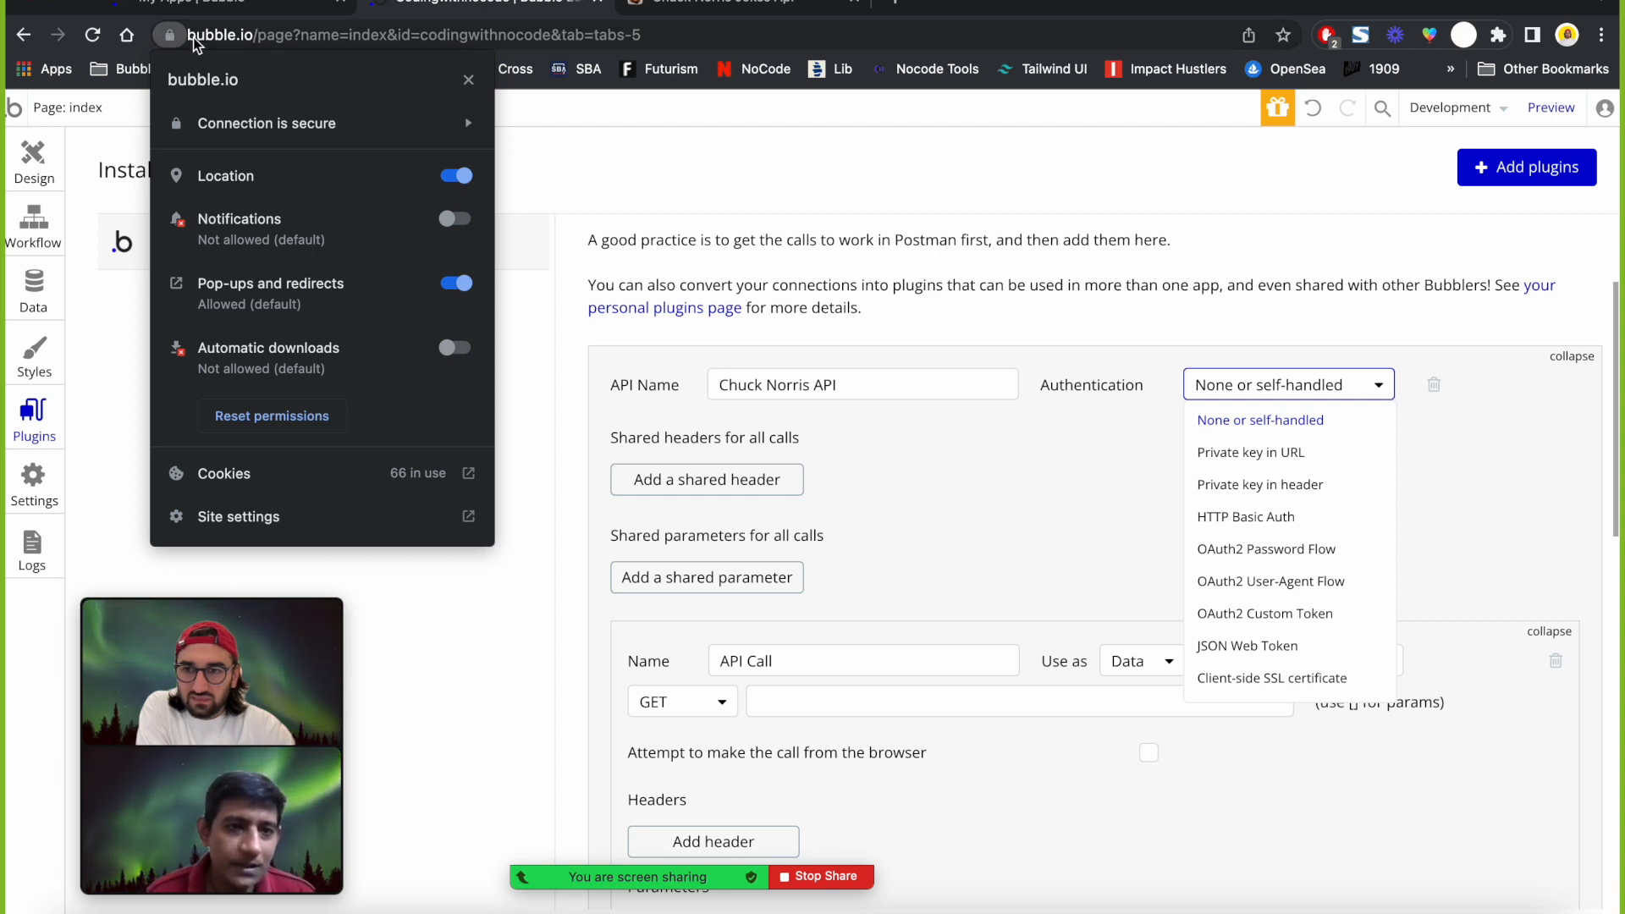
click(193, 41)
click(172, 42)
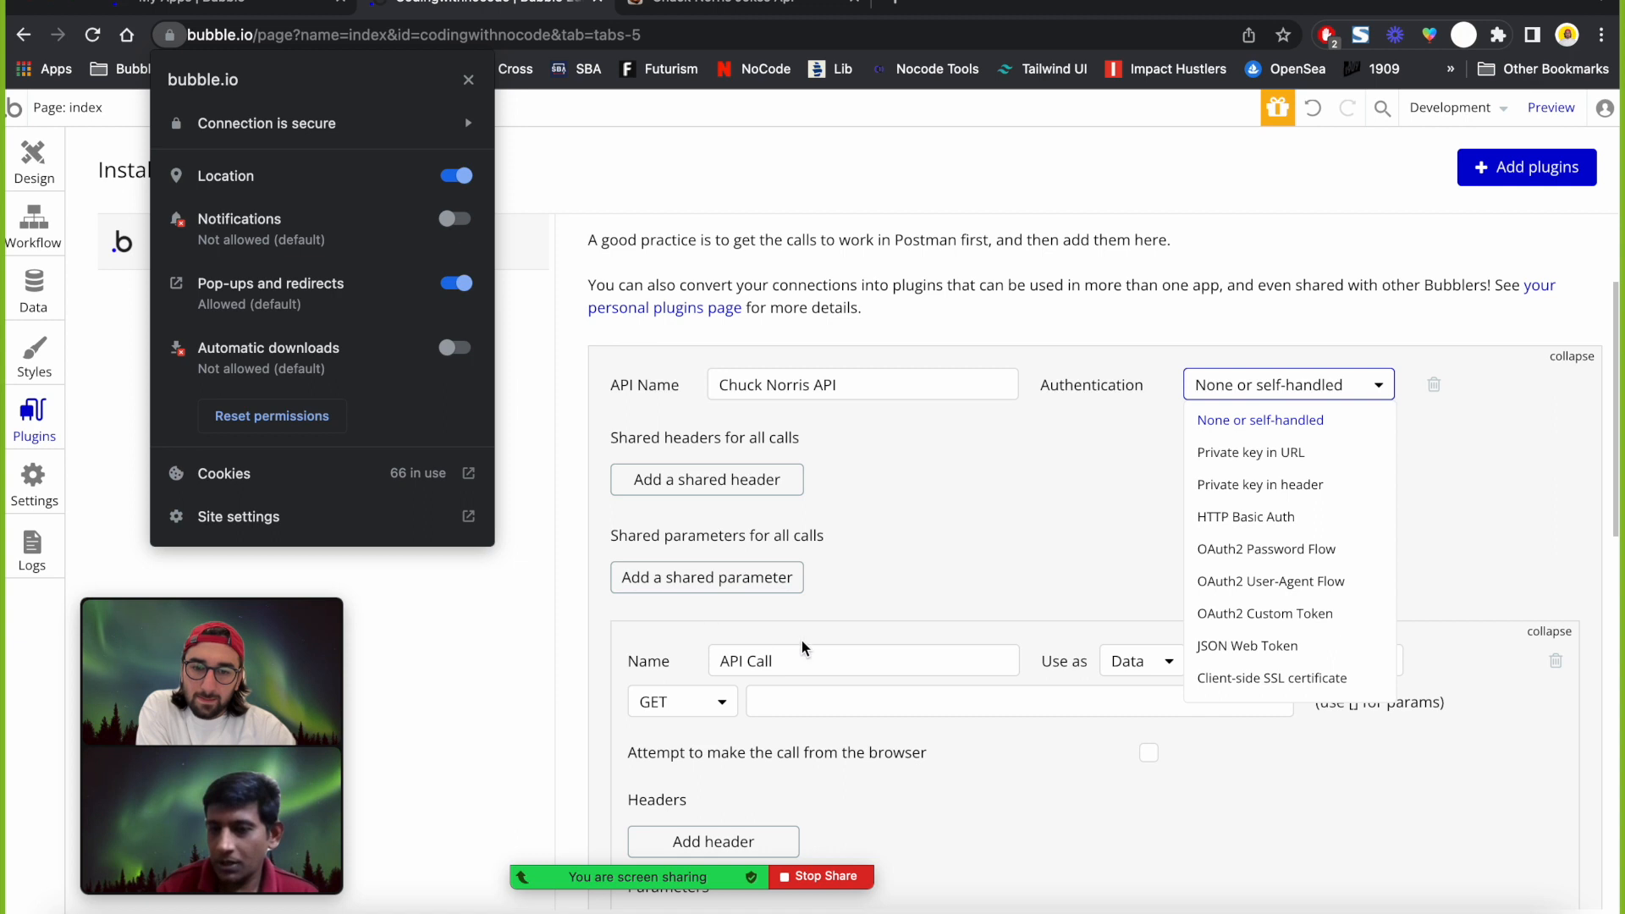
click(962, 607)
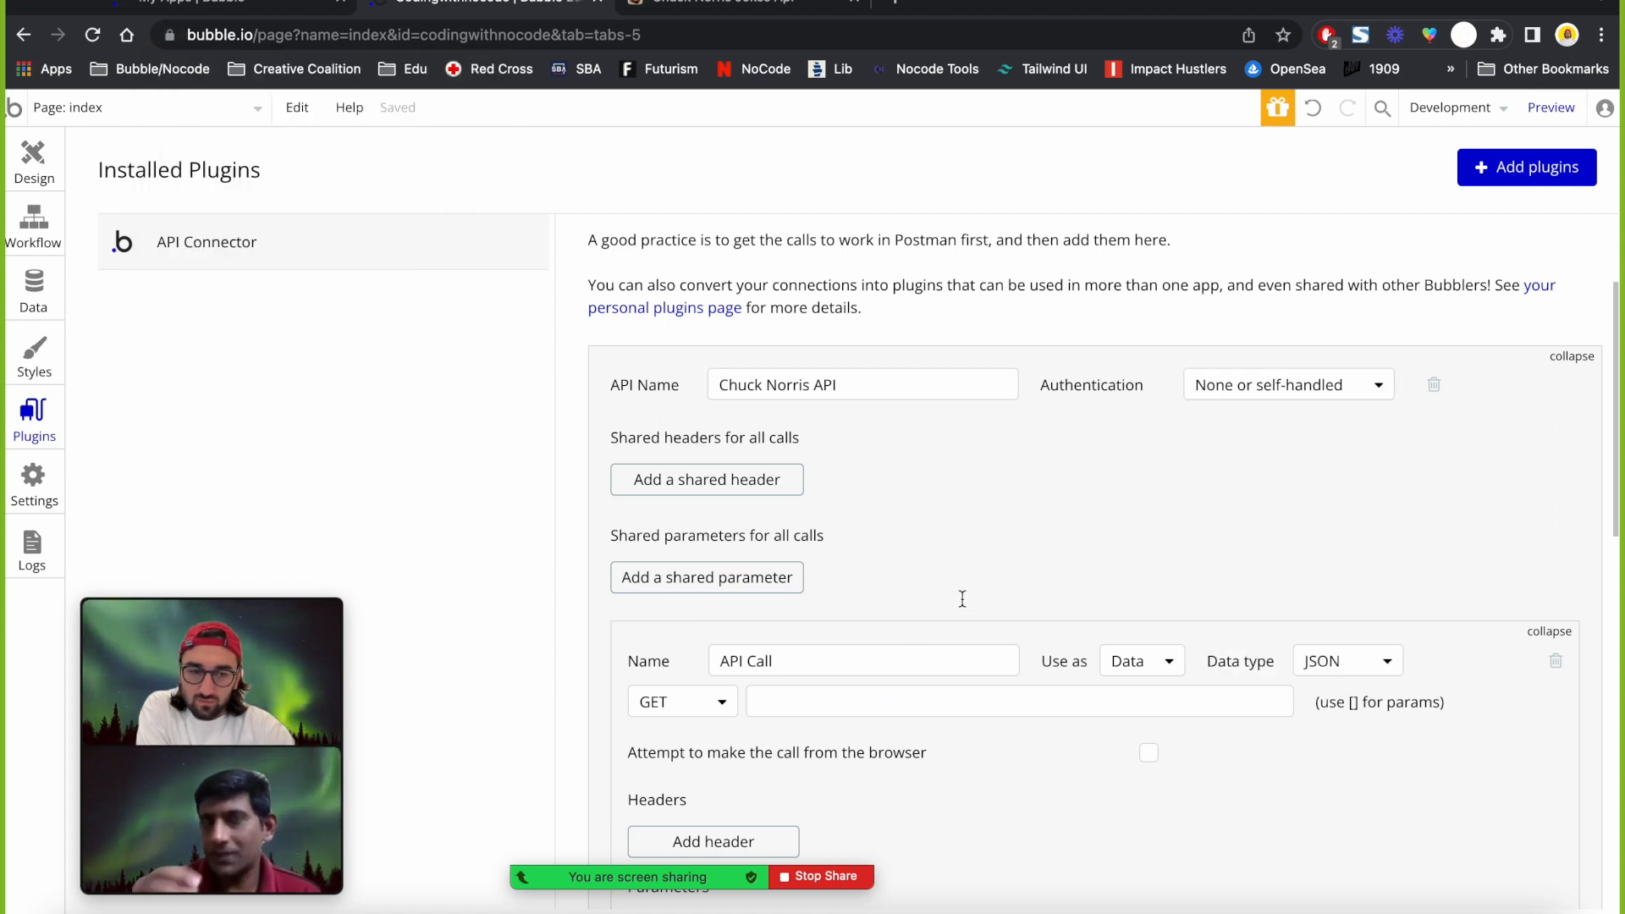
Keep authentication as 'None or self-handled' and collapse the API Call.
click(1298, 388)
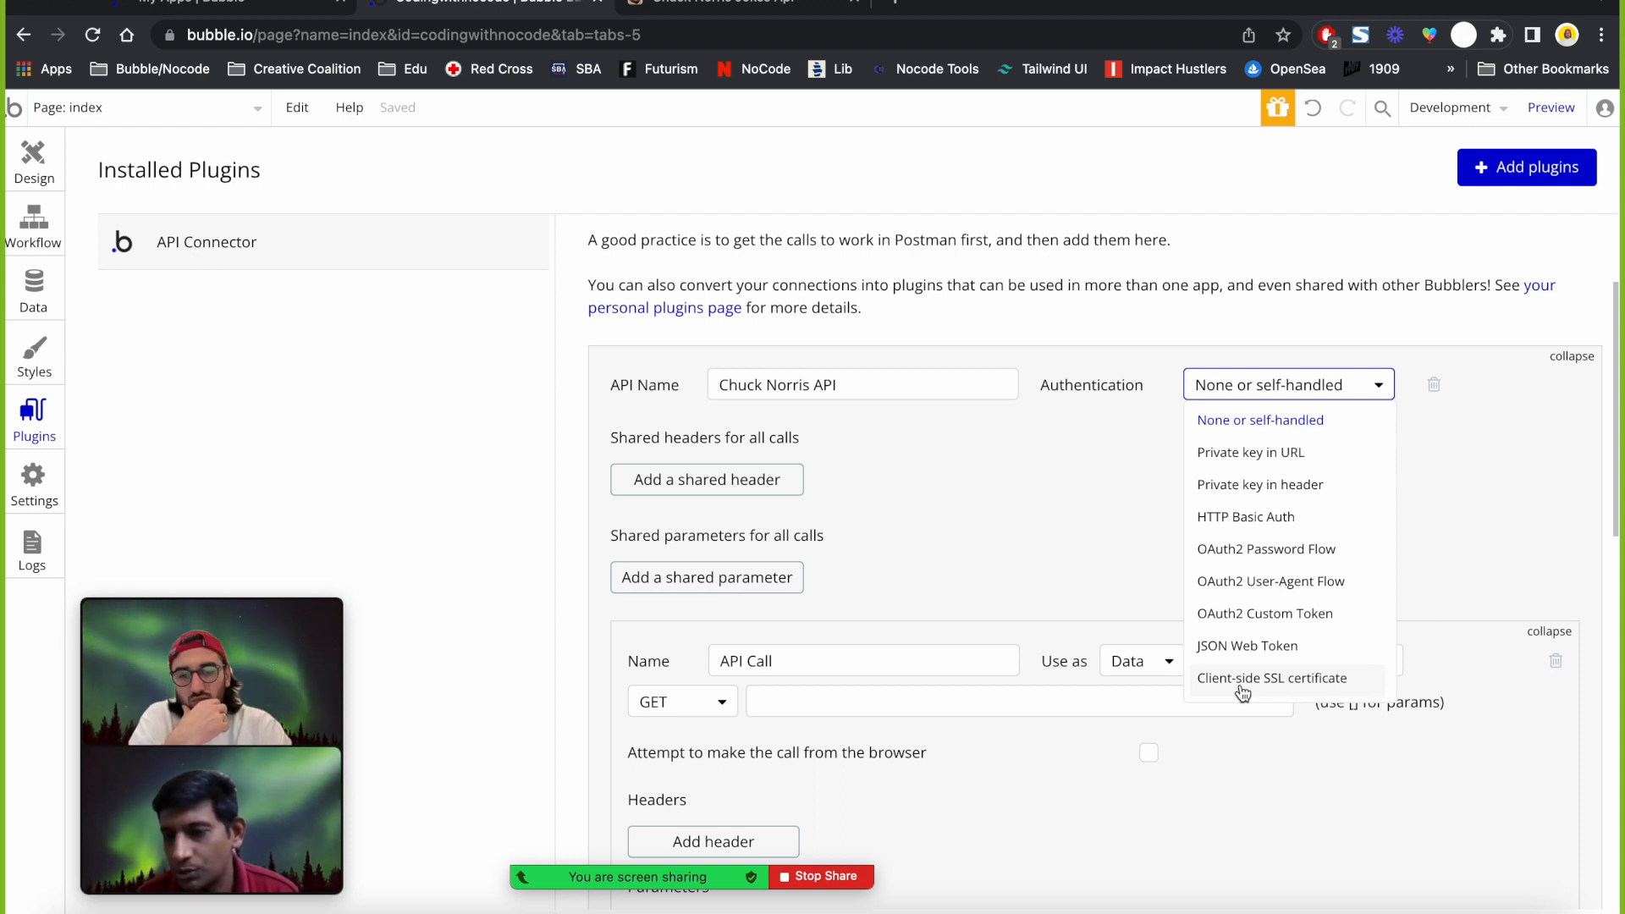
click(1012, 490)
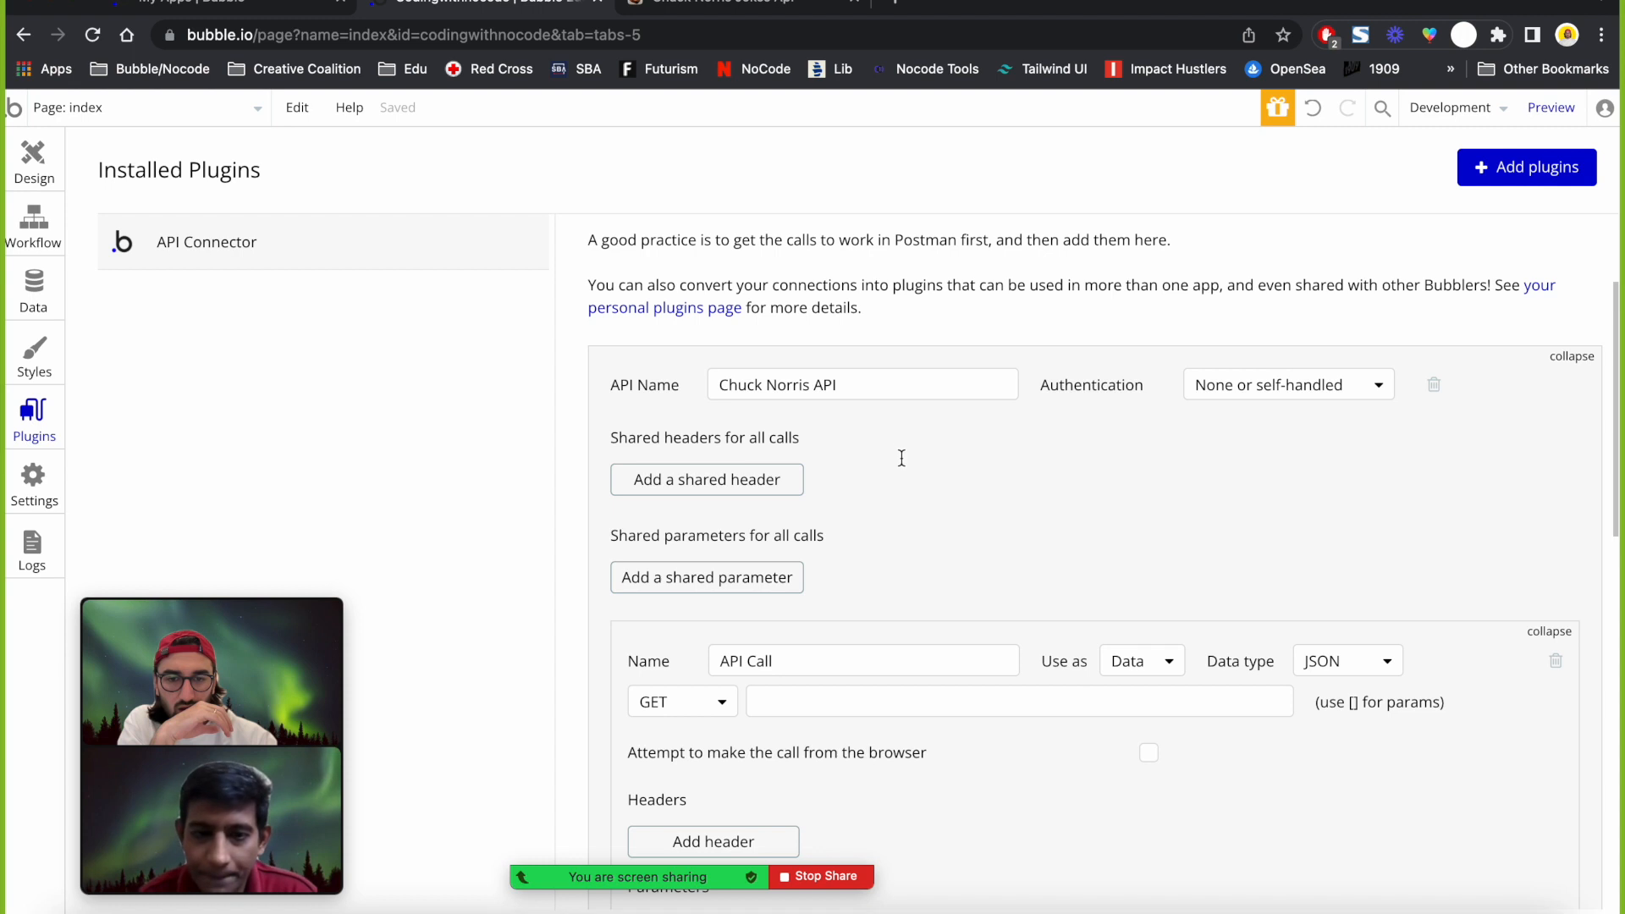
scroll(900, 454, down, 2)
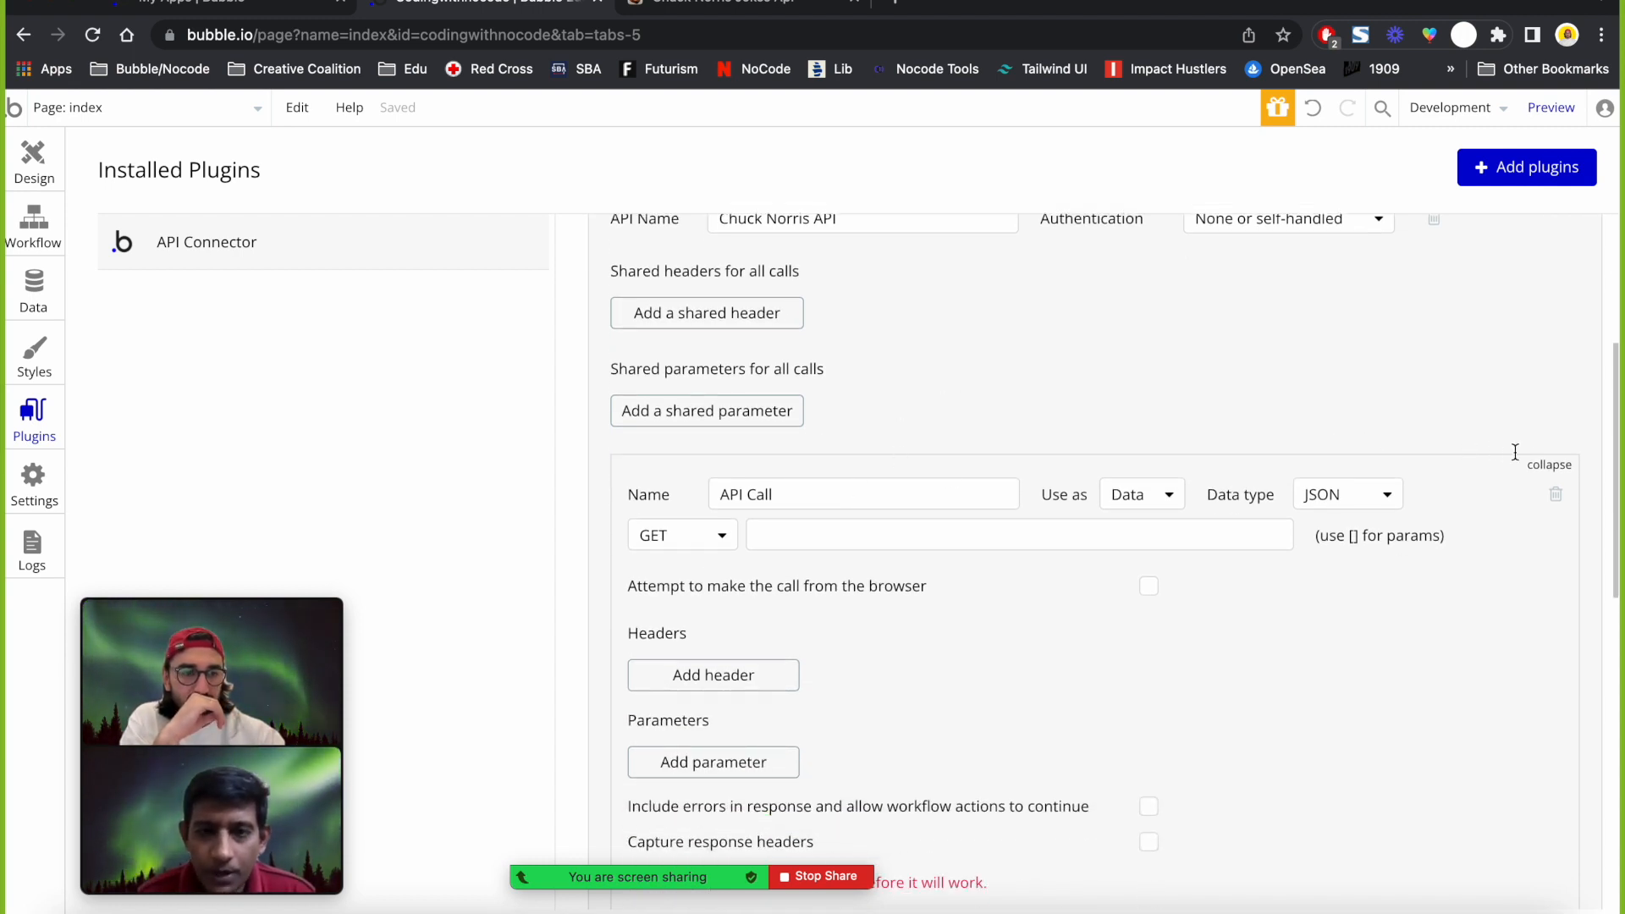
click(1548, 465)
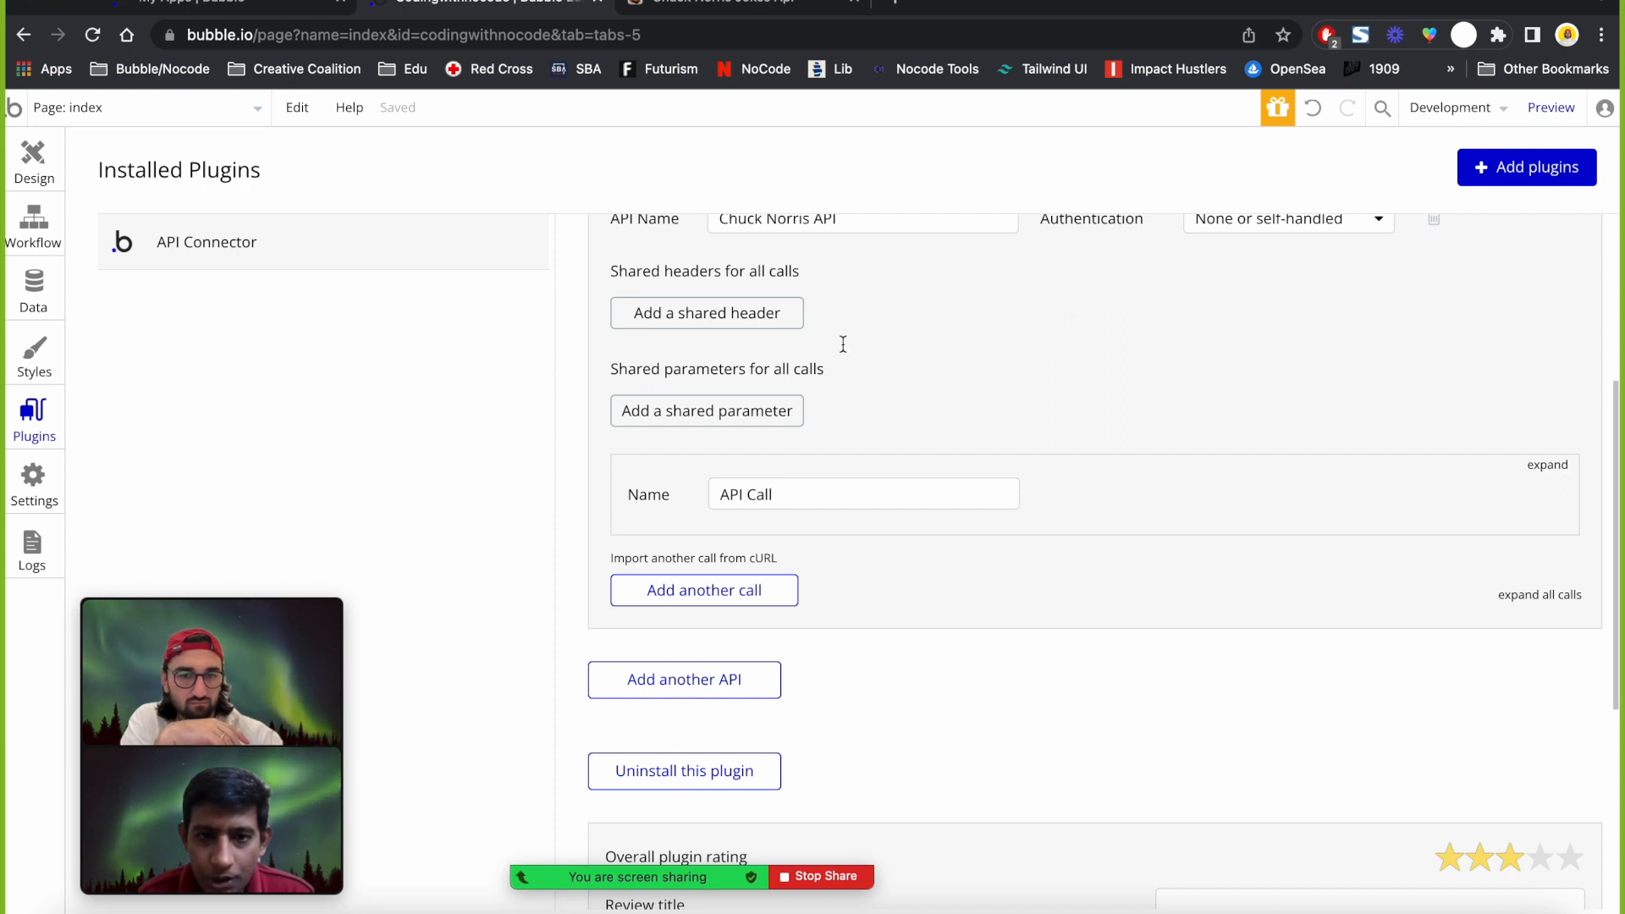
Add an empty shared header and an empty shared parameter to the API.
scroll(827, 333, up, 1)
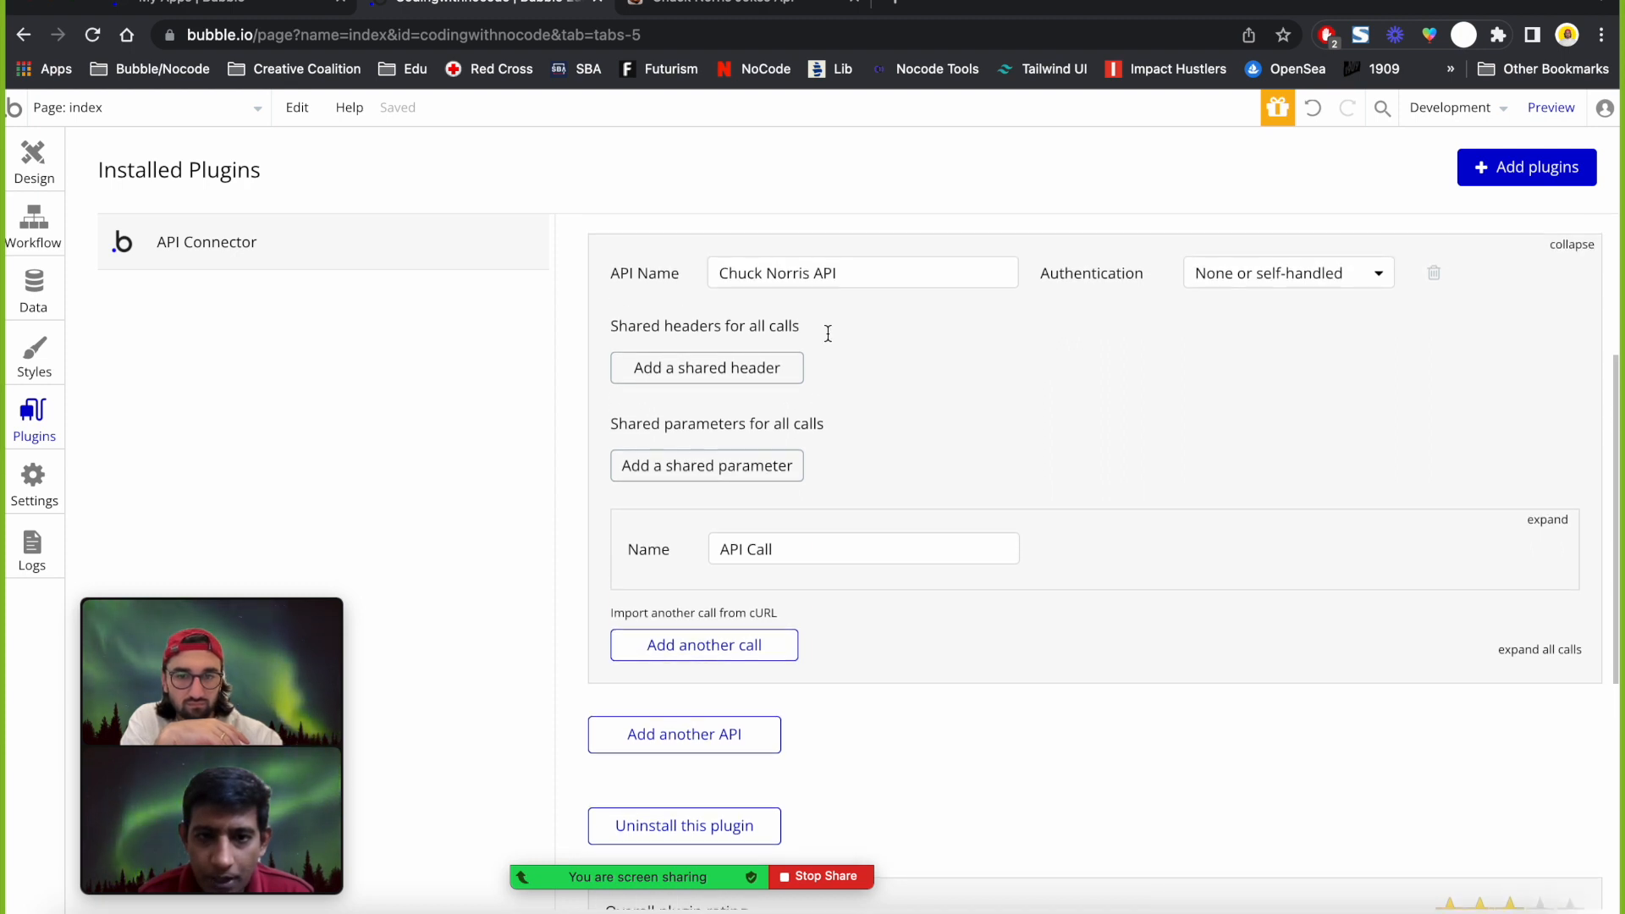
click(725, 367)
click(740, 506)
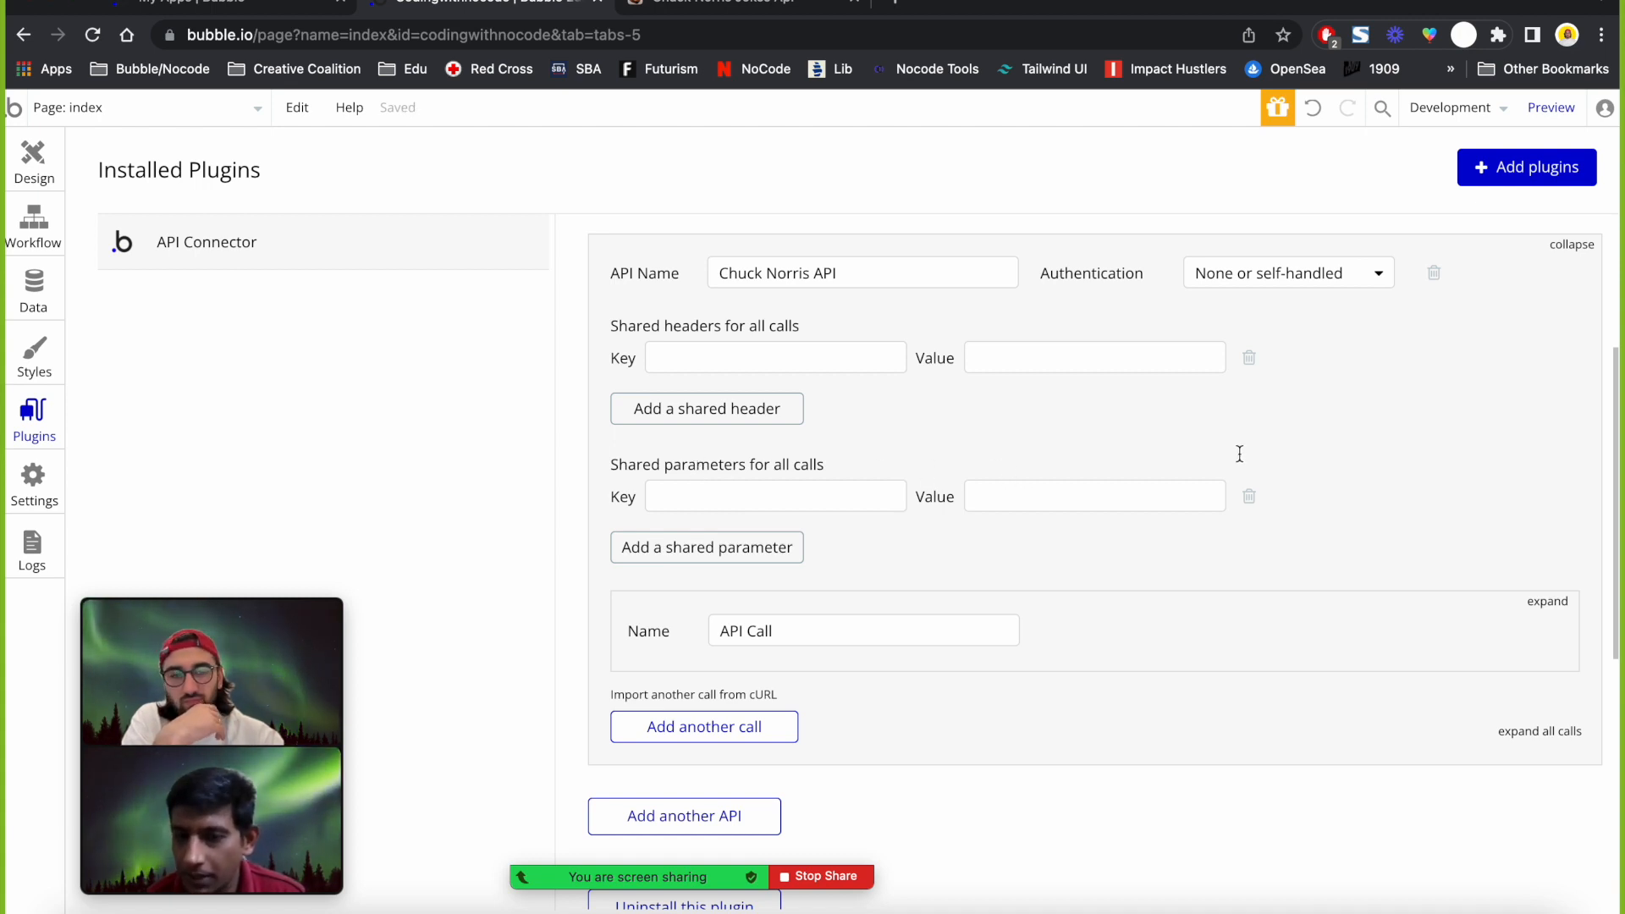
Delete the empty shared parameter and header rows and expand the API Call.
click(1249, 497)
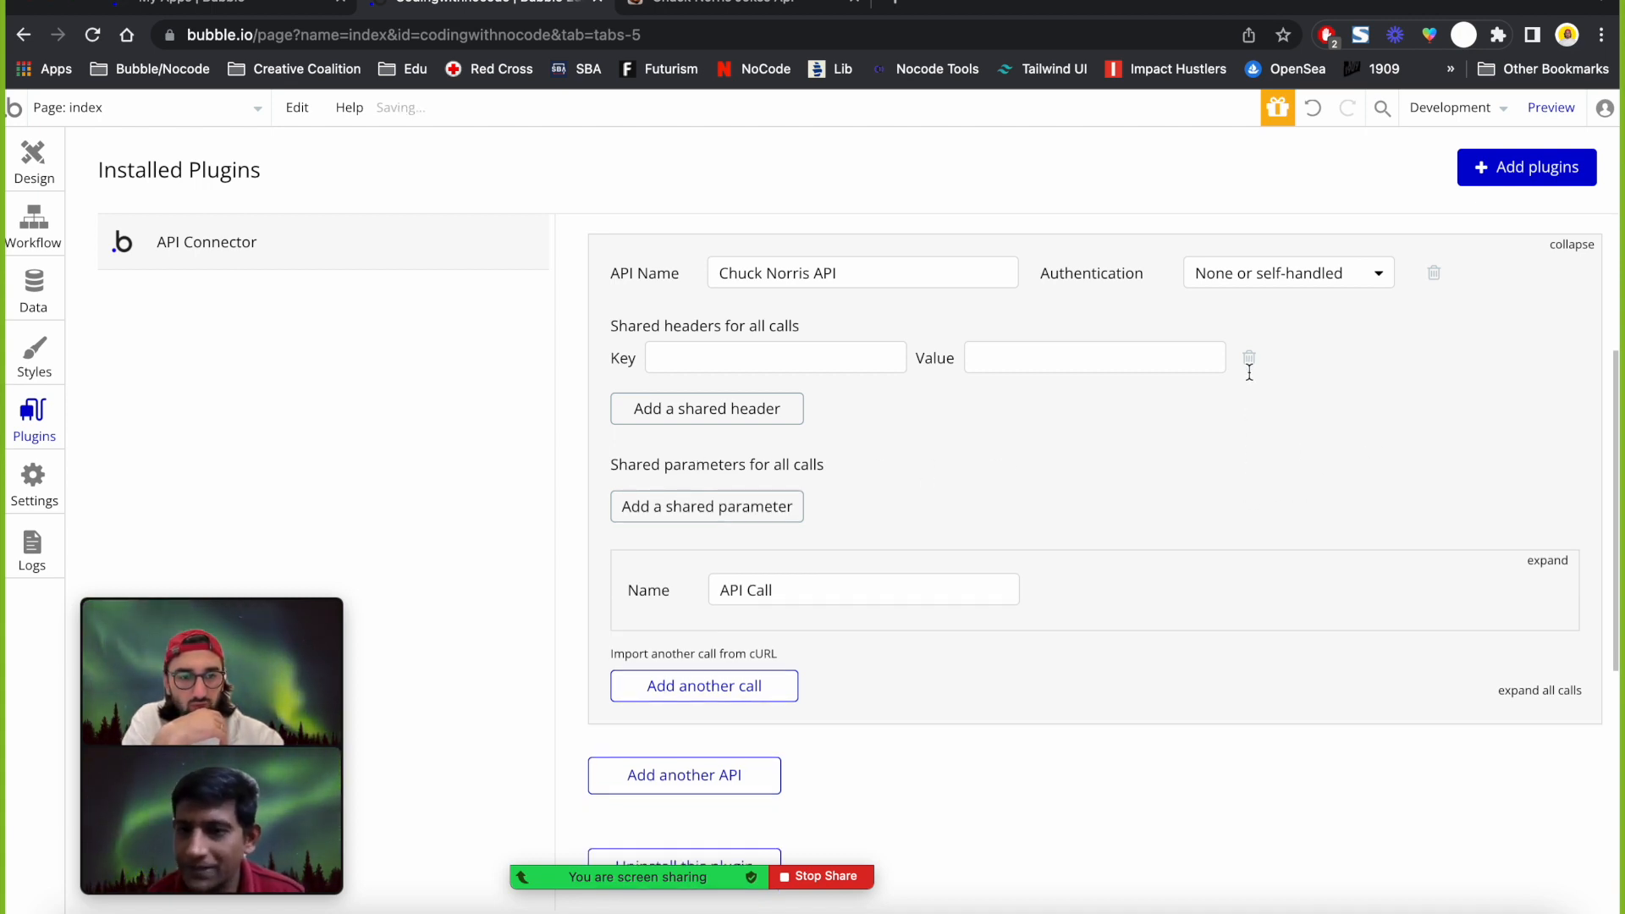
click(1249, 364)
click(925, 552)
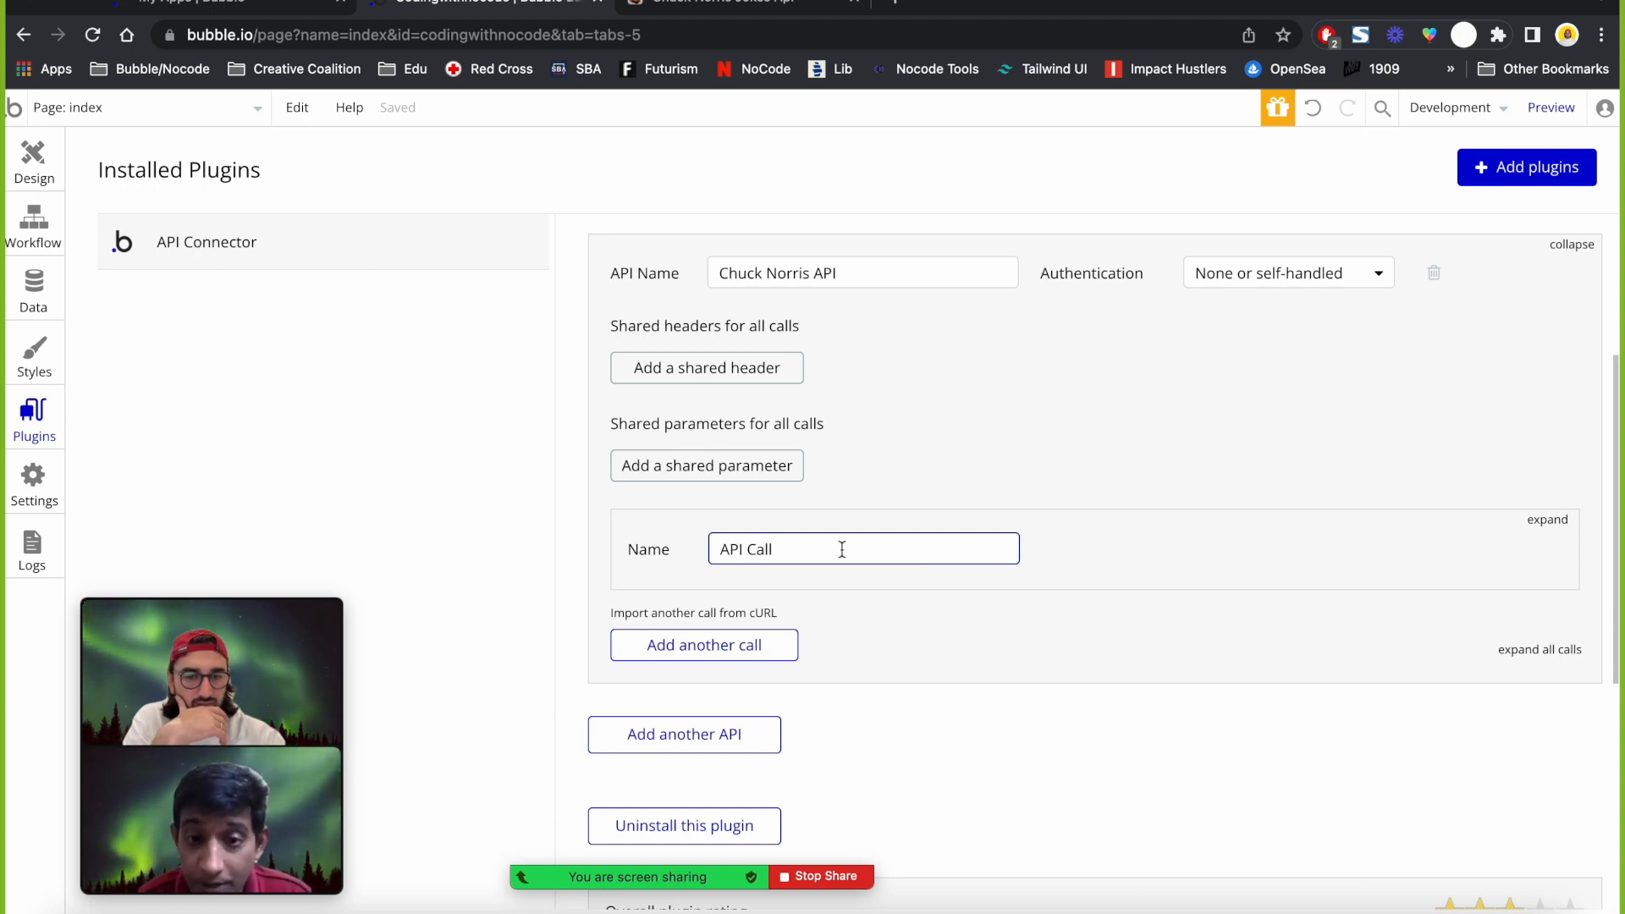
click(1550, 521)
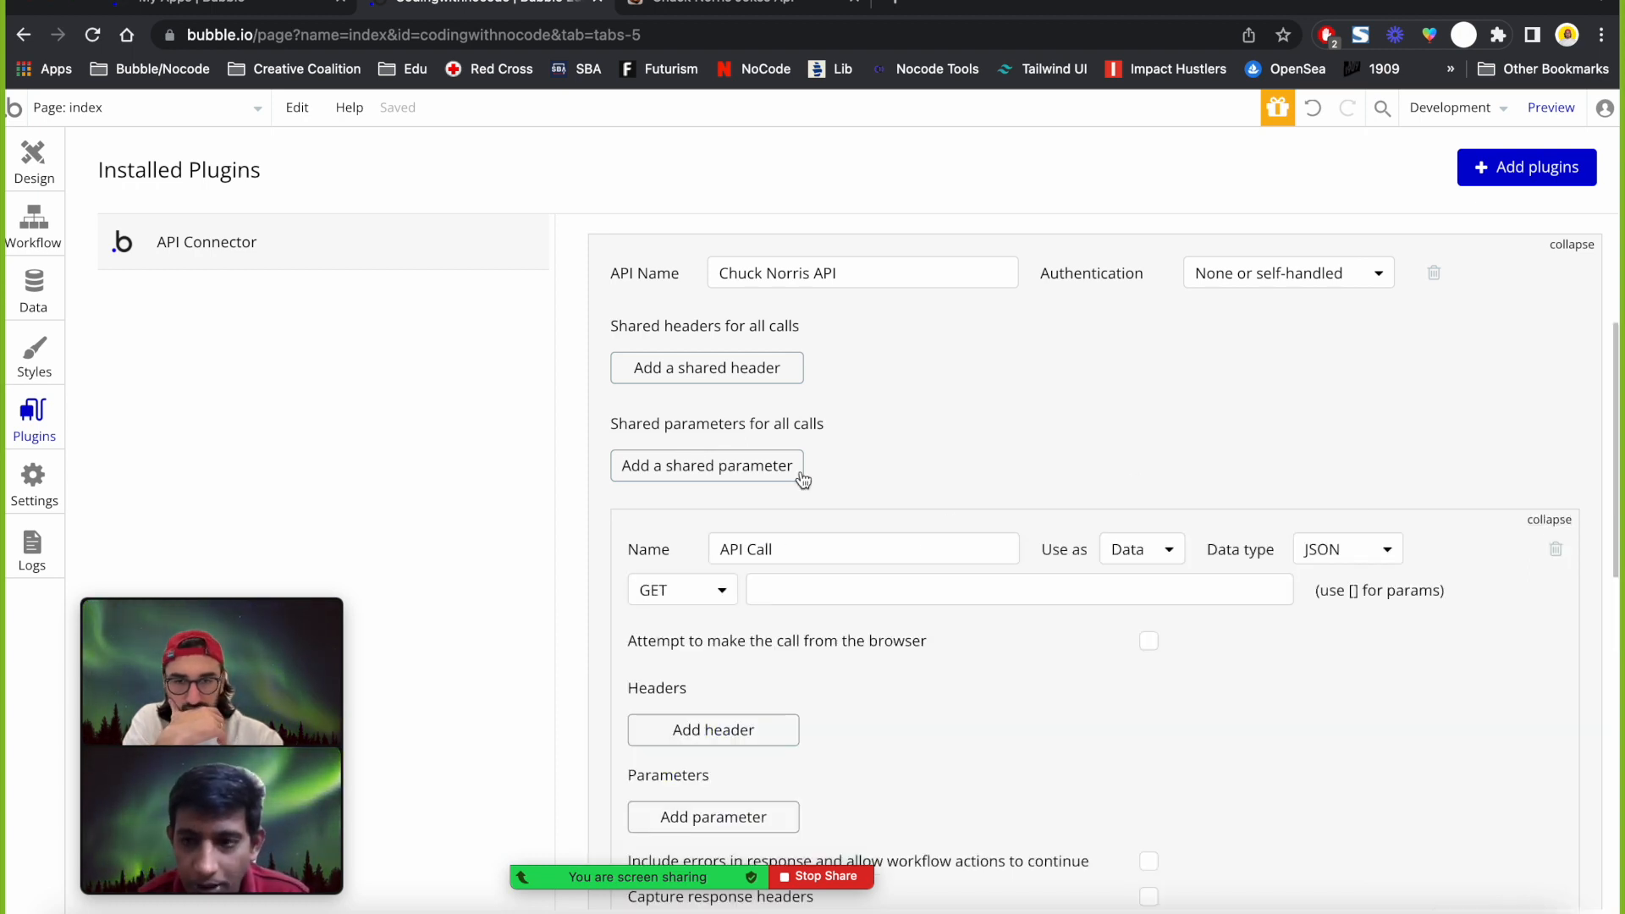
scroll(795, 551, down, 2)
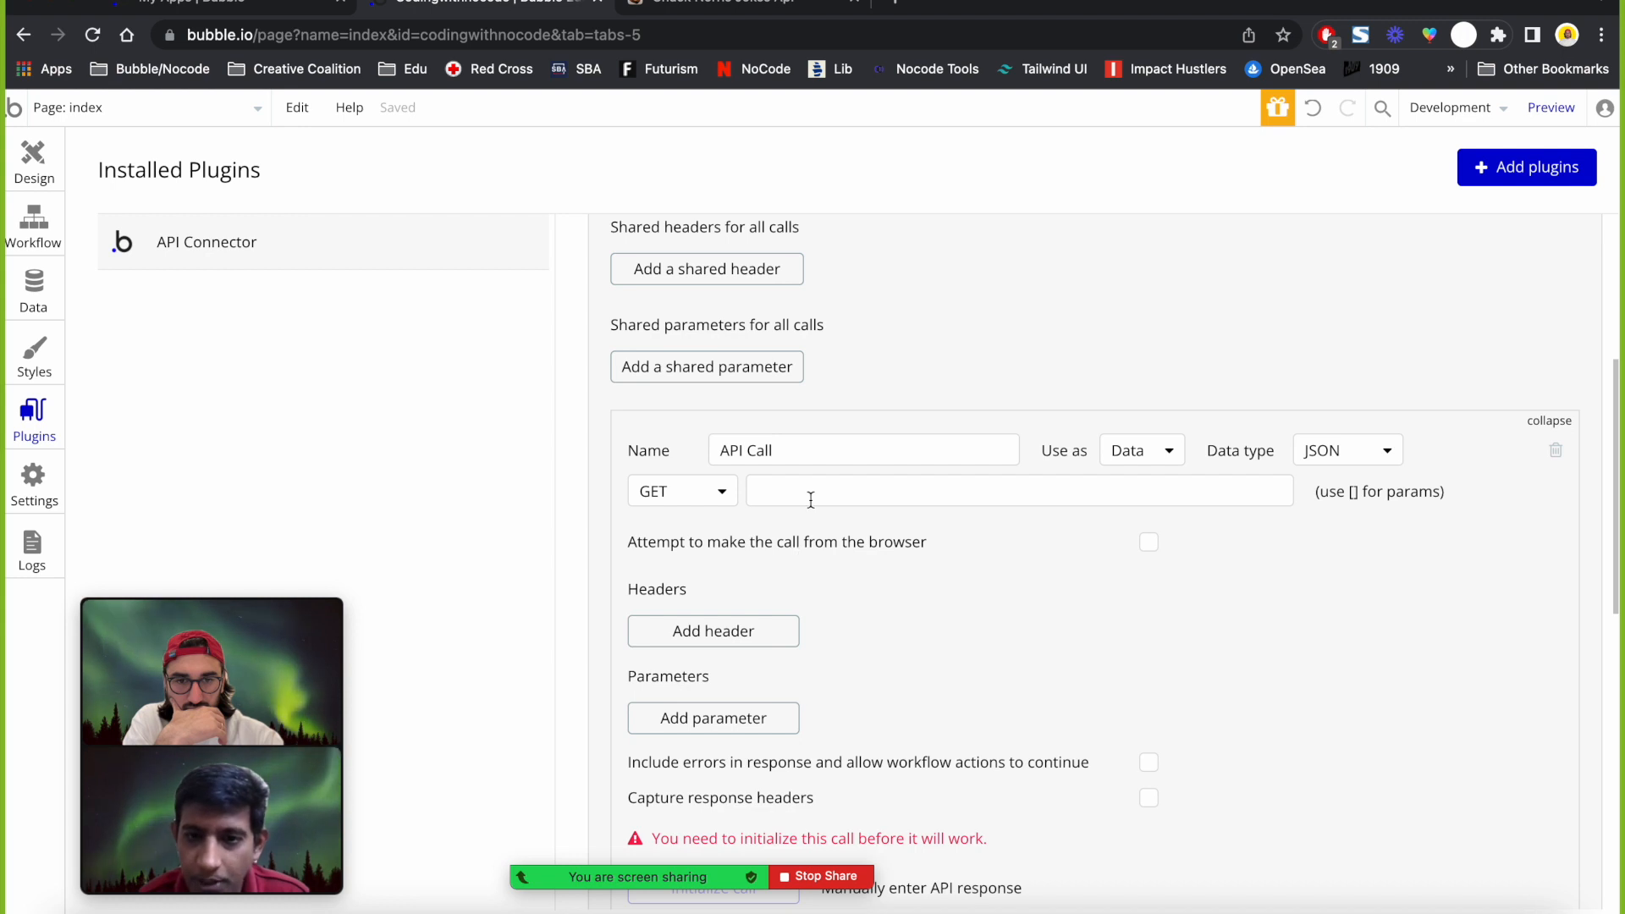
Rename the API call to 'RandomChuckNorrisJoke'.
triple_click(826, 457)
text(RandomChuckJone)
key(BackSpace)
key(BackSpace)
text(ke)
click(930, 407)
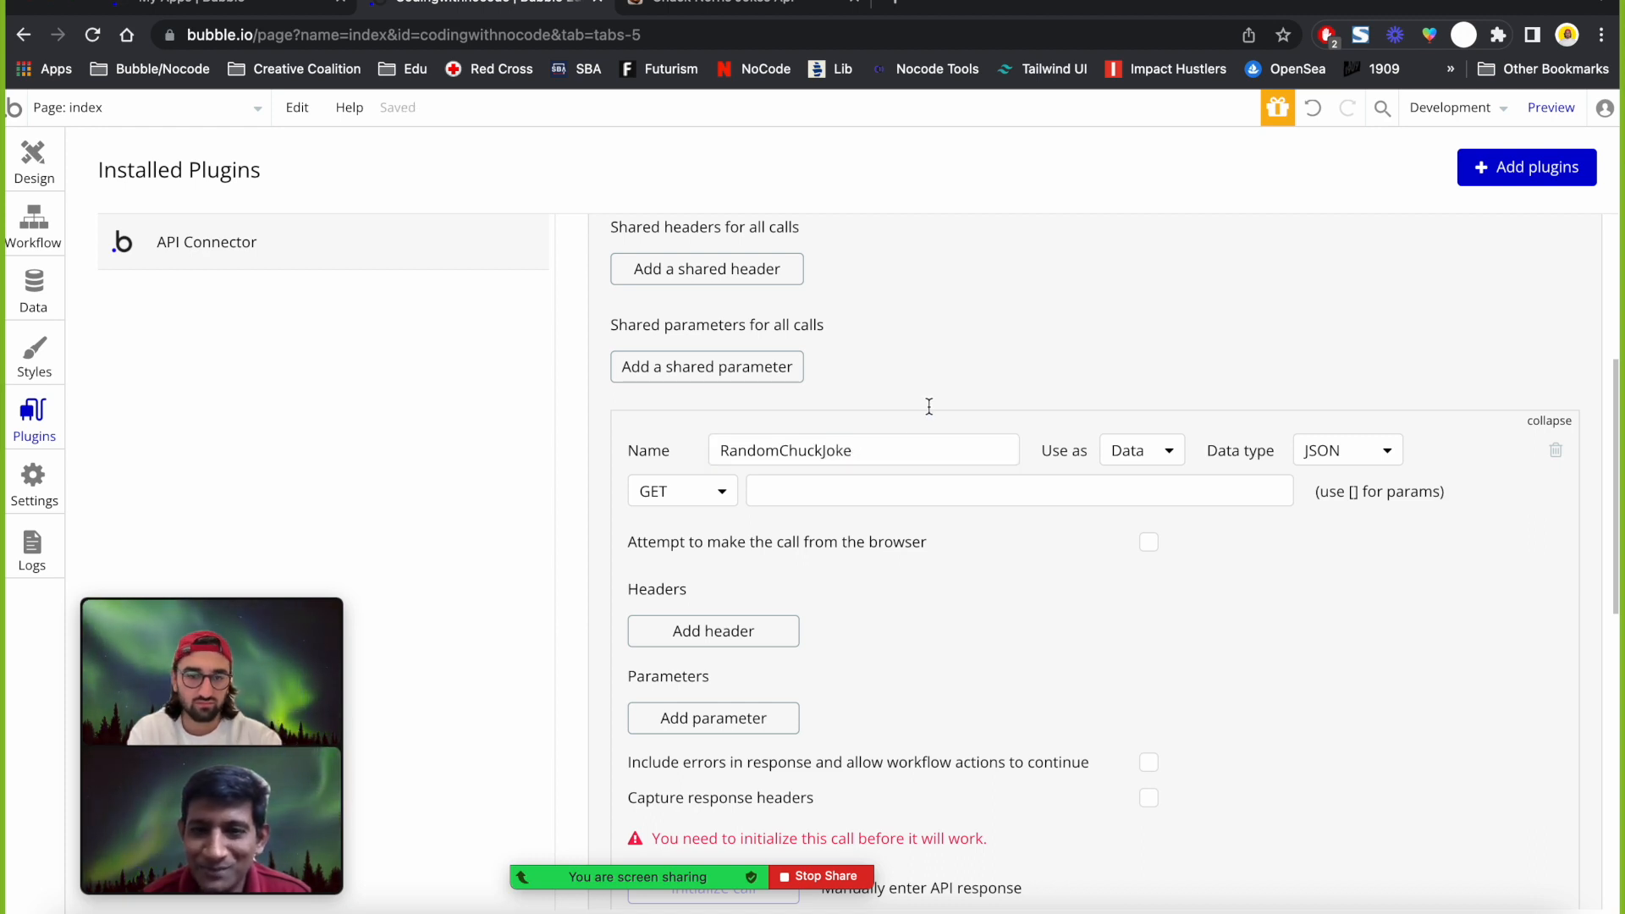
click(914, 456)
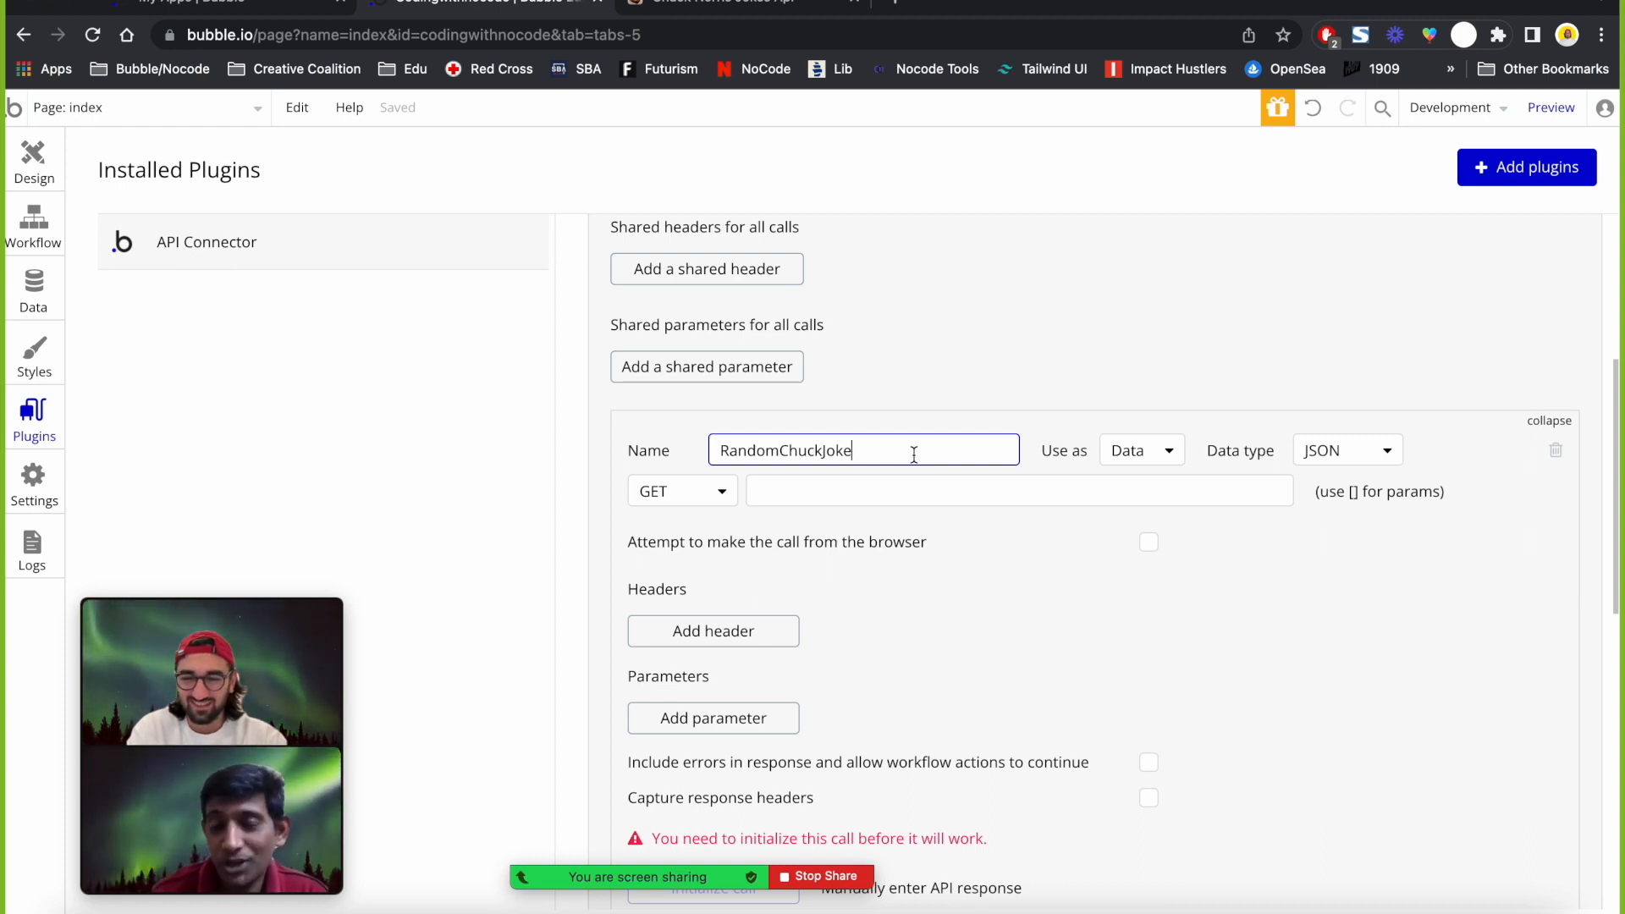
key(BackSpace)
key(BackSpace)
key(BackSpace)
key(BackSpace)
text(N)
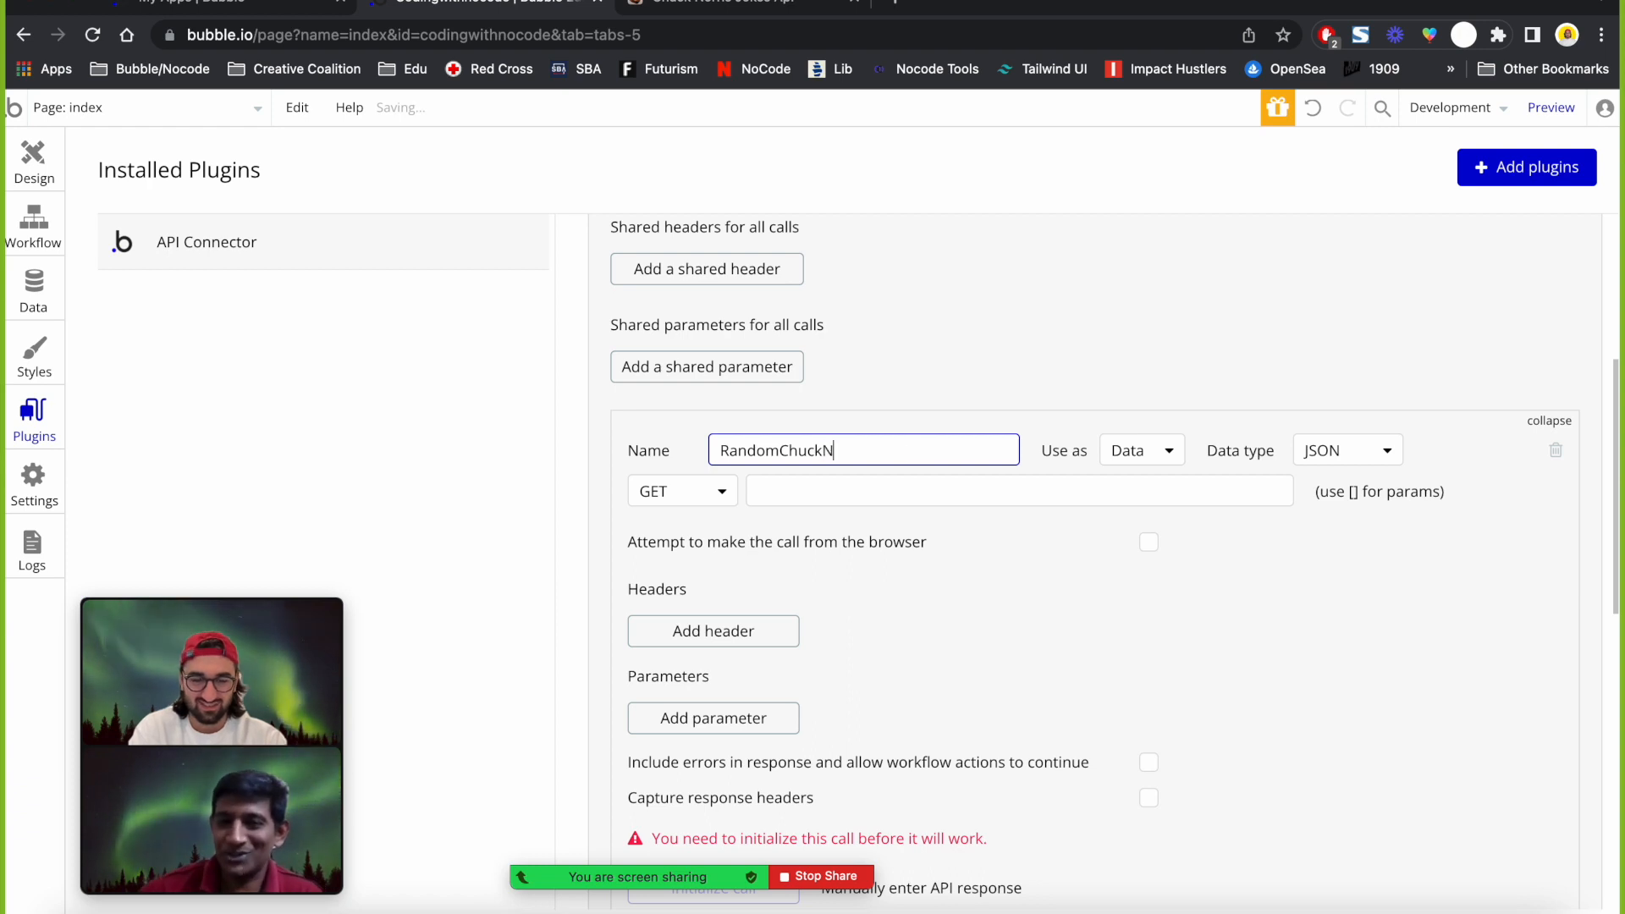
text(orrisJoke)
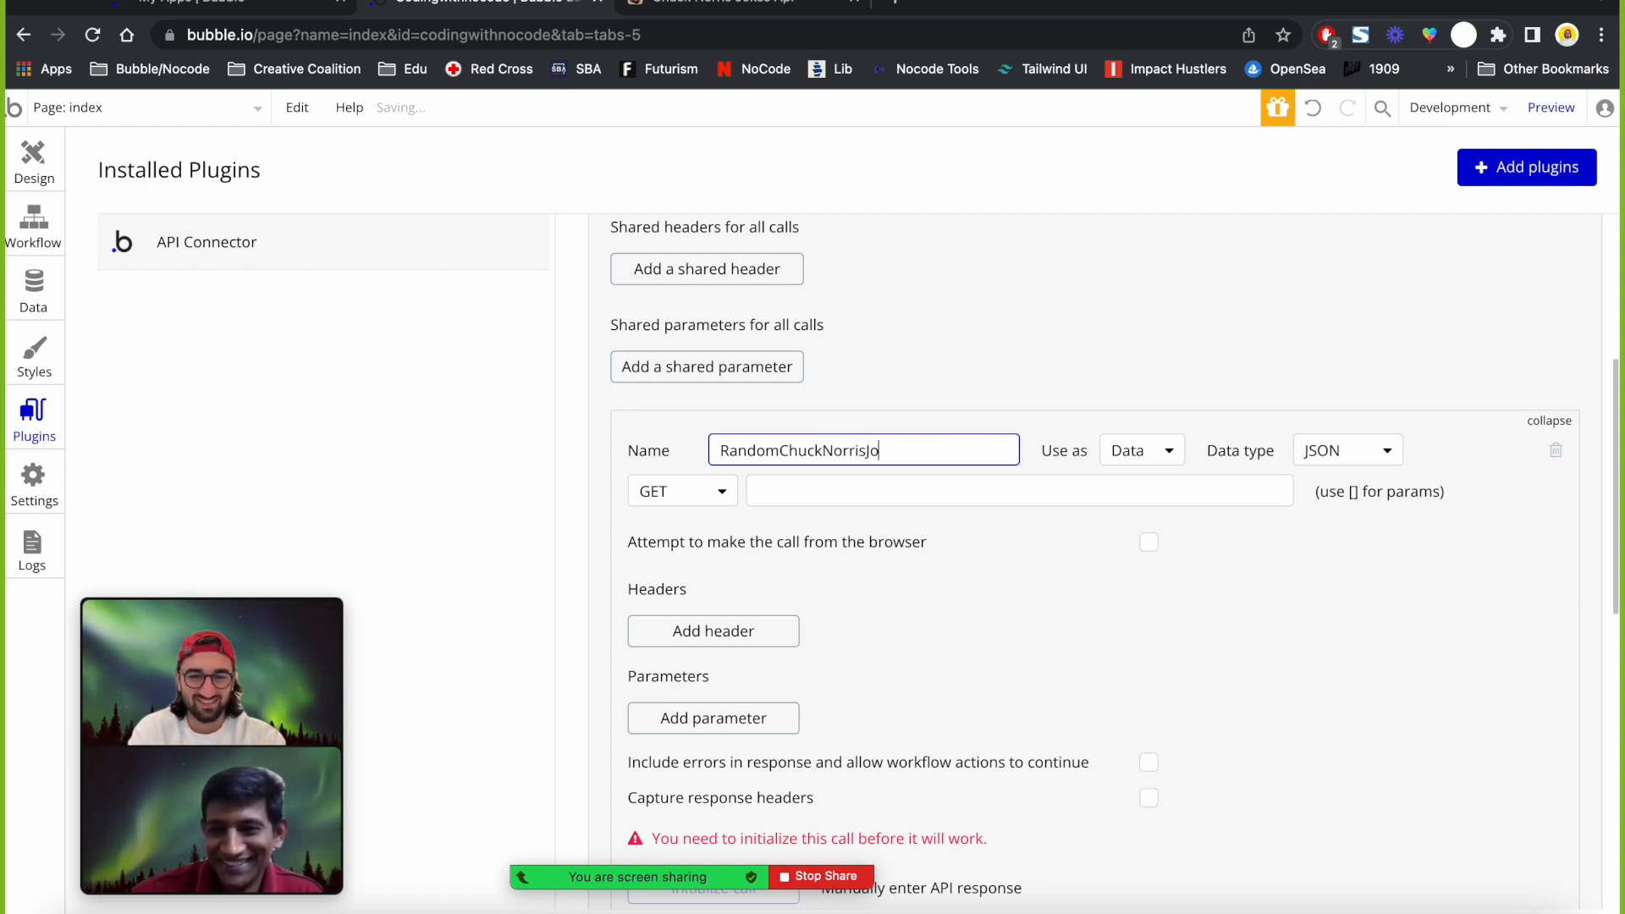
click(1011, 354)
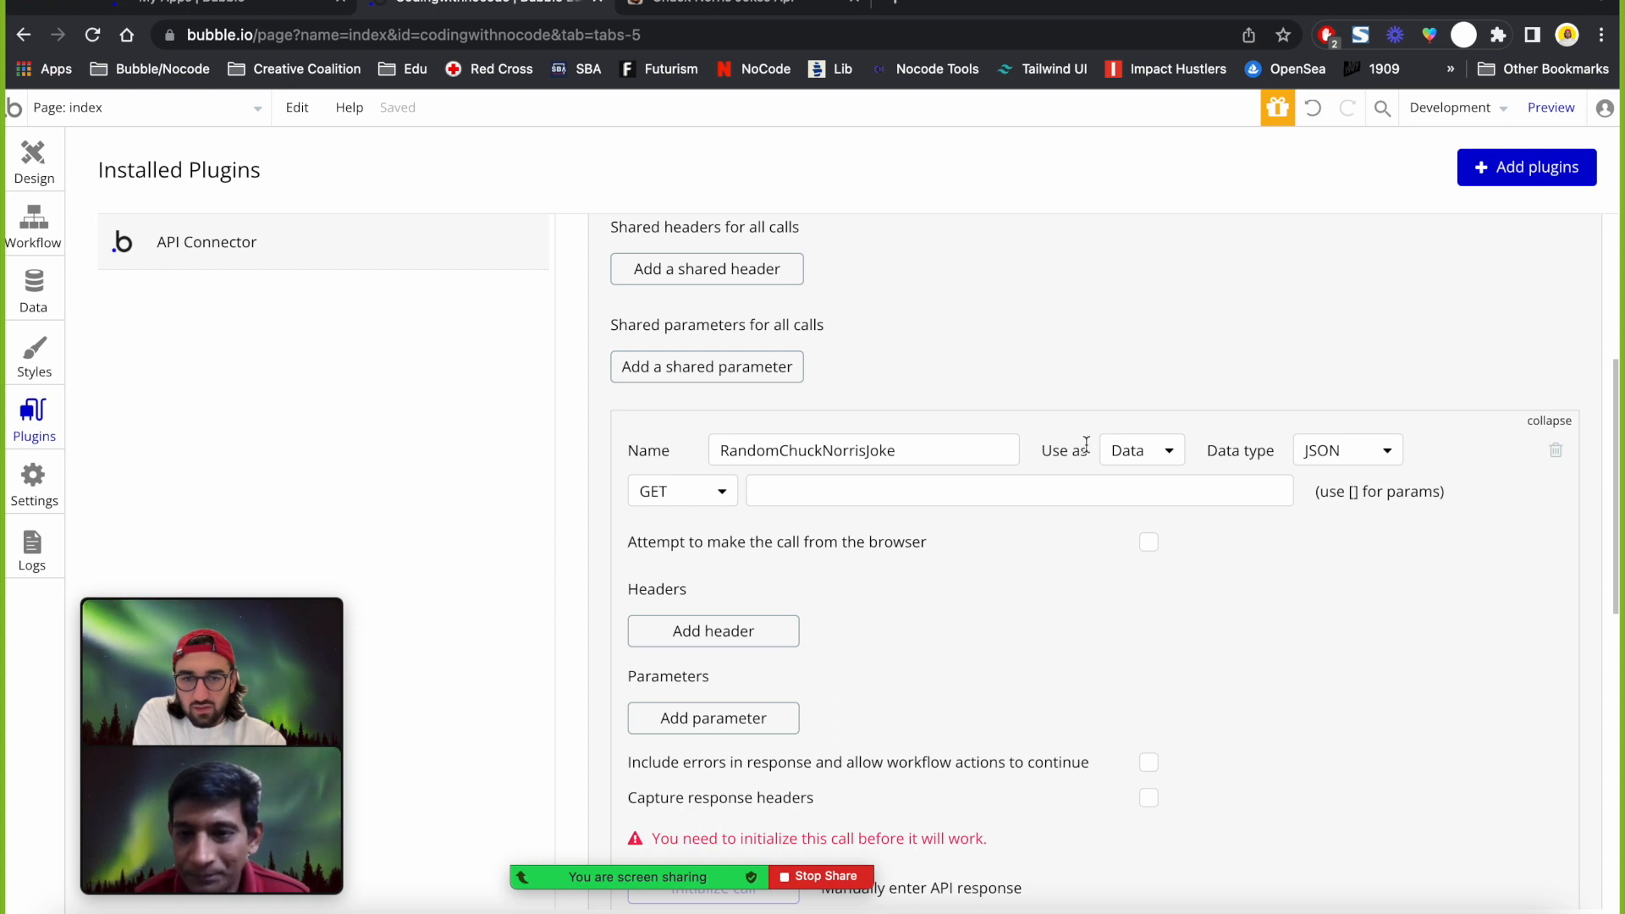
Keep the RandomChuckNorrisJoke call used as Data and show its response data types.
click(907, 450)
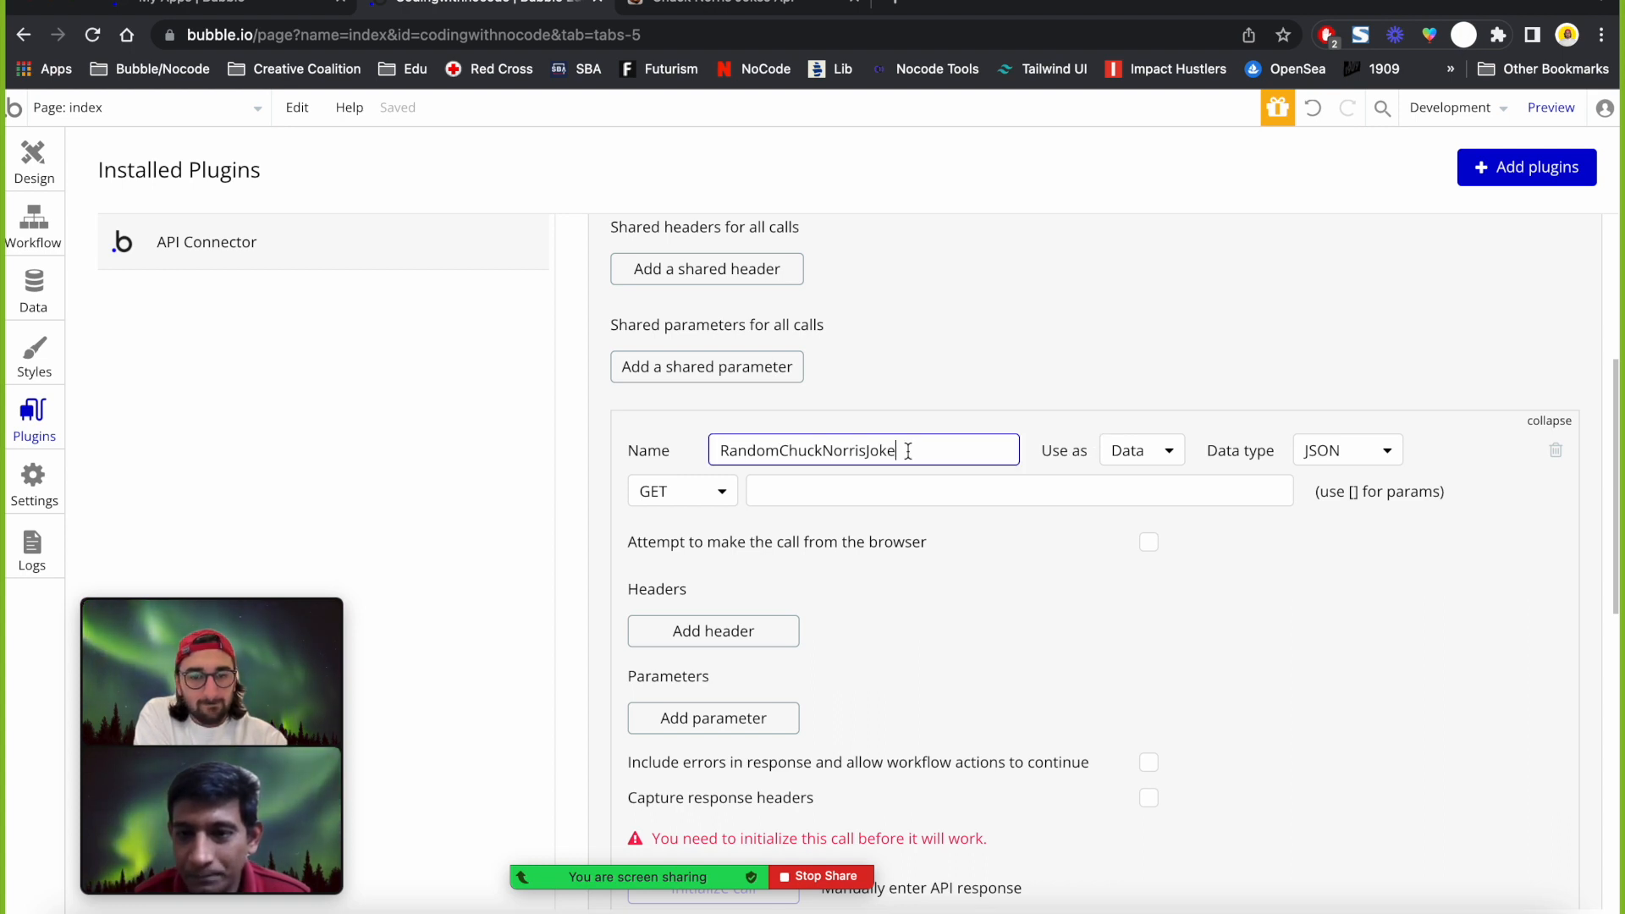
click(1151, 452)
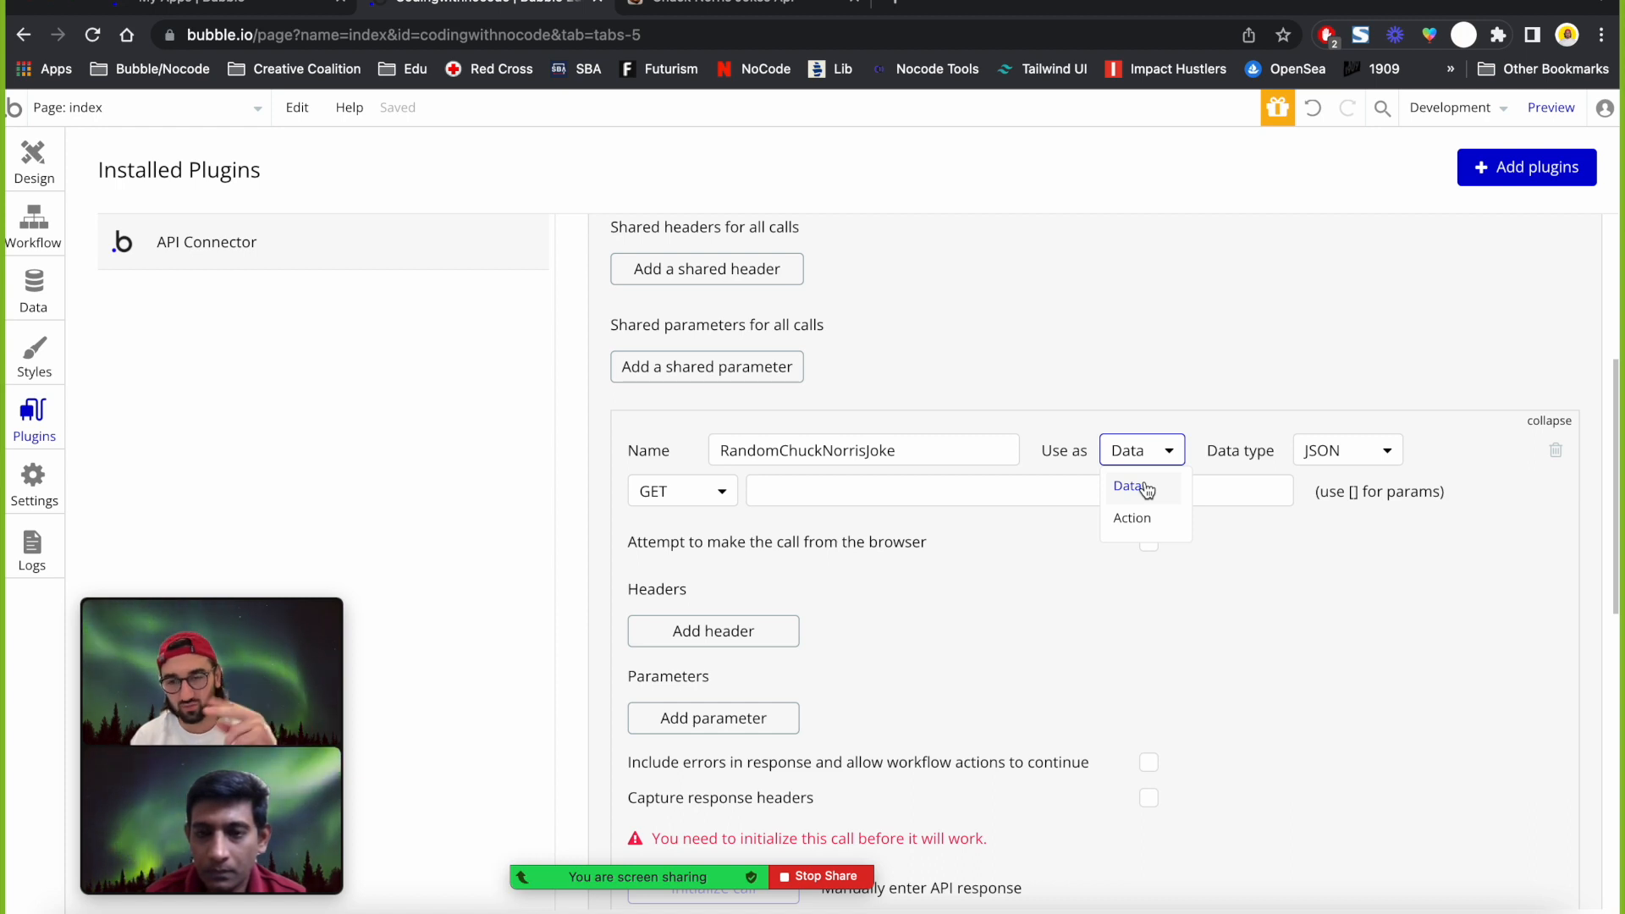
click(1021, 566)
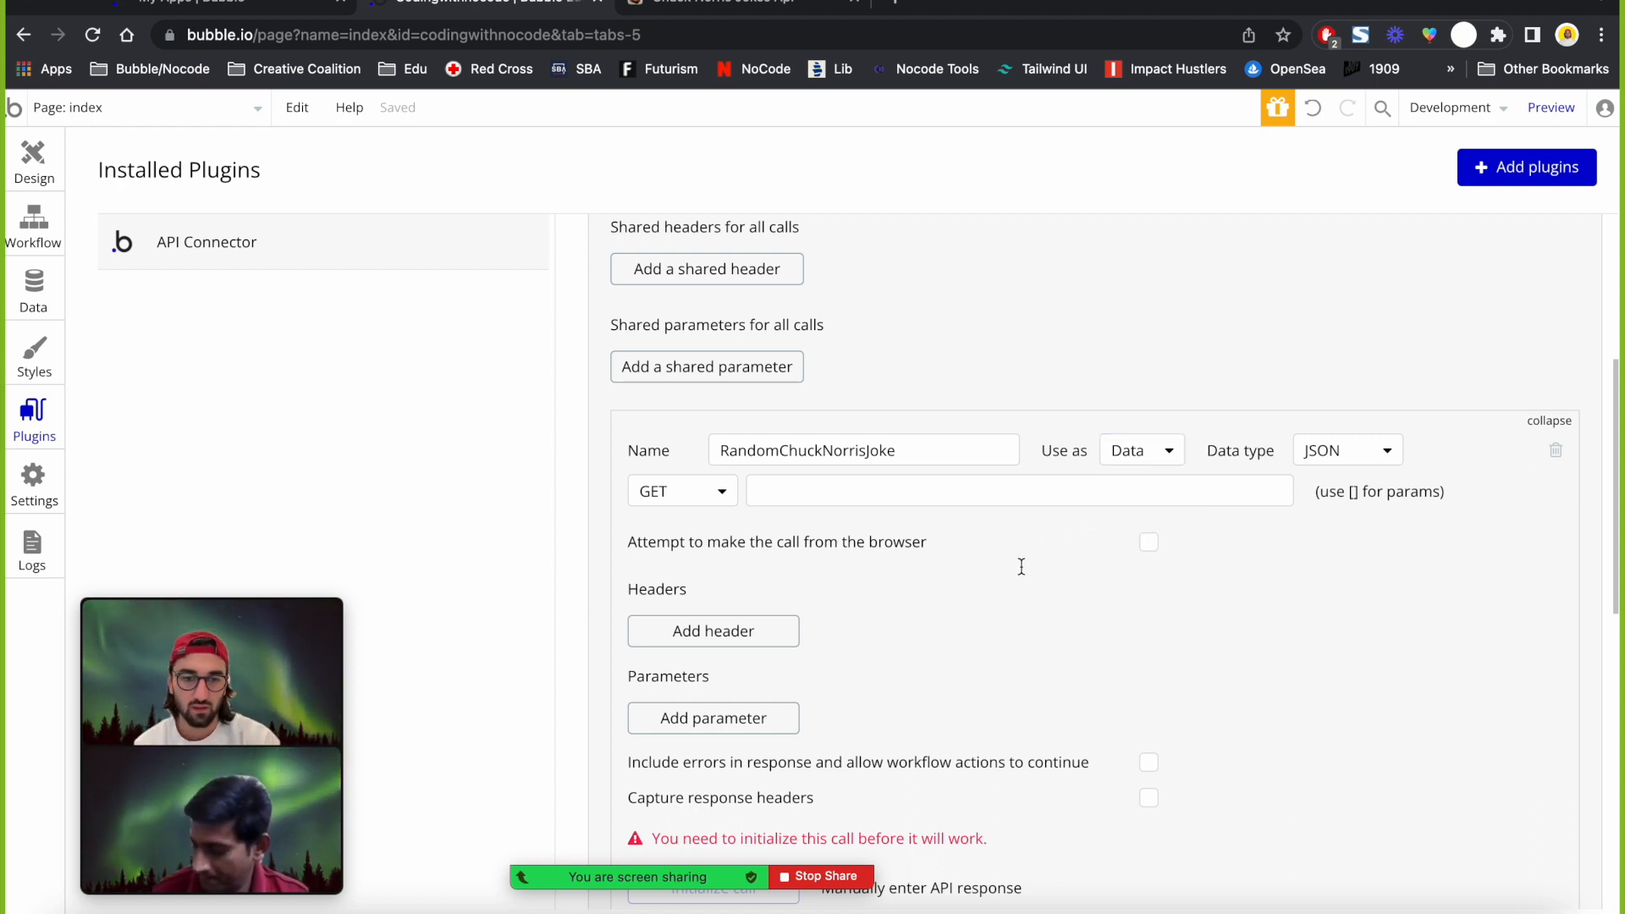
click(1325, 455)
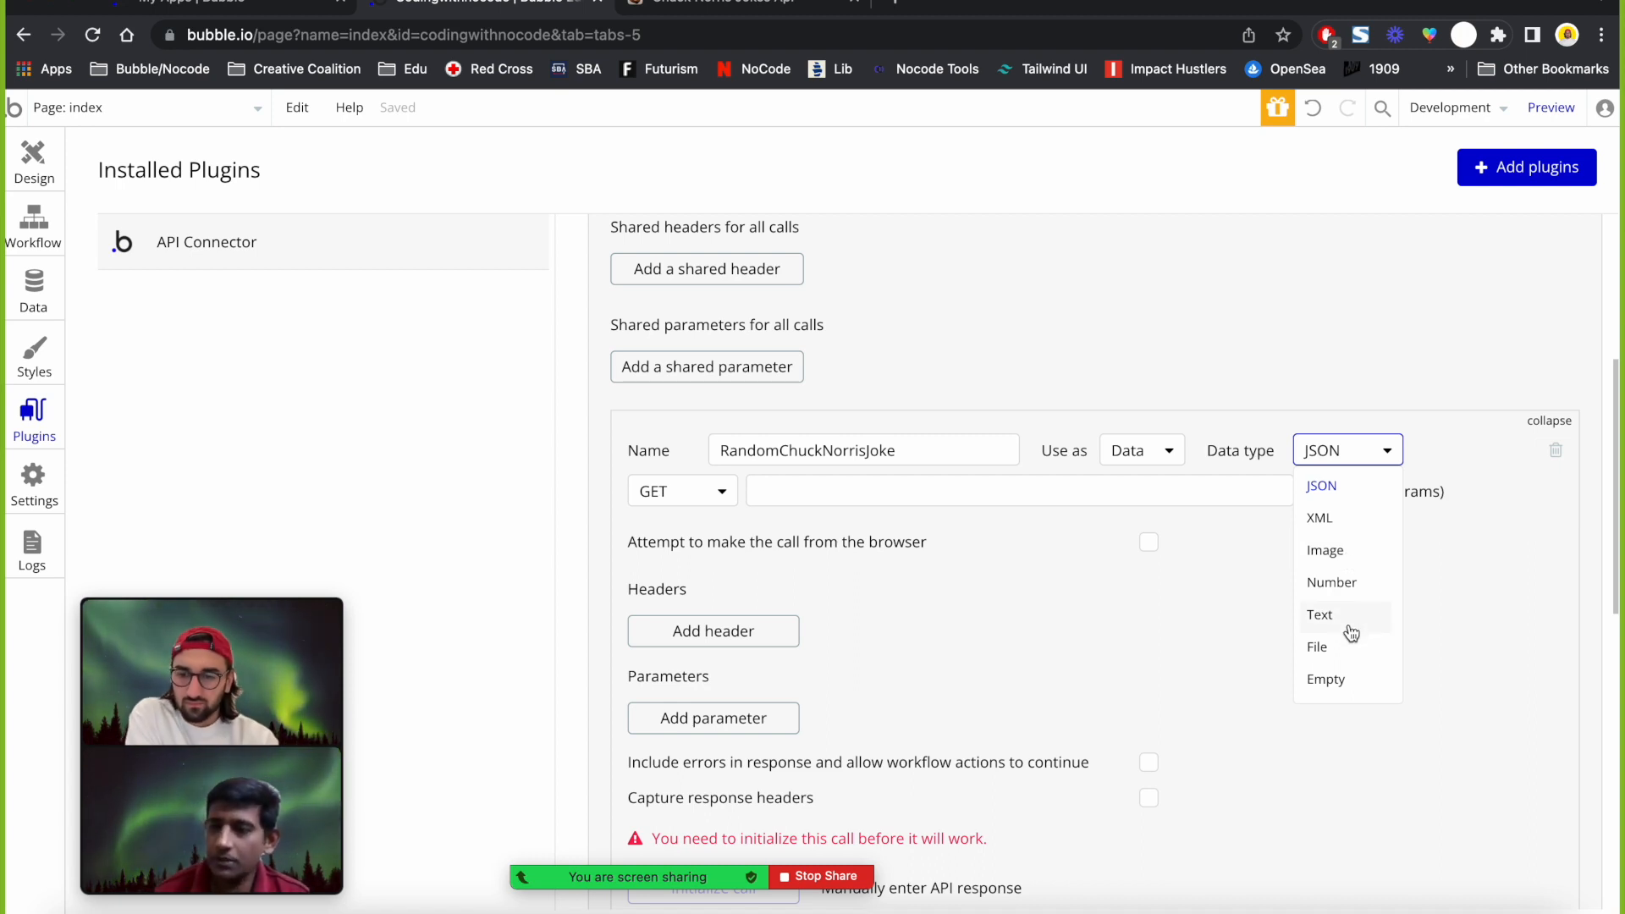
Confirm JSON as the RandomChuckNorrisJoke call's data type.
click(1337, 485)
click(1309, 449)
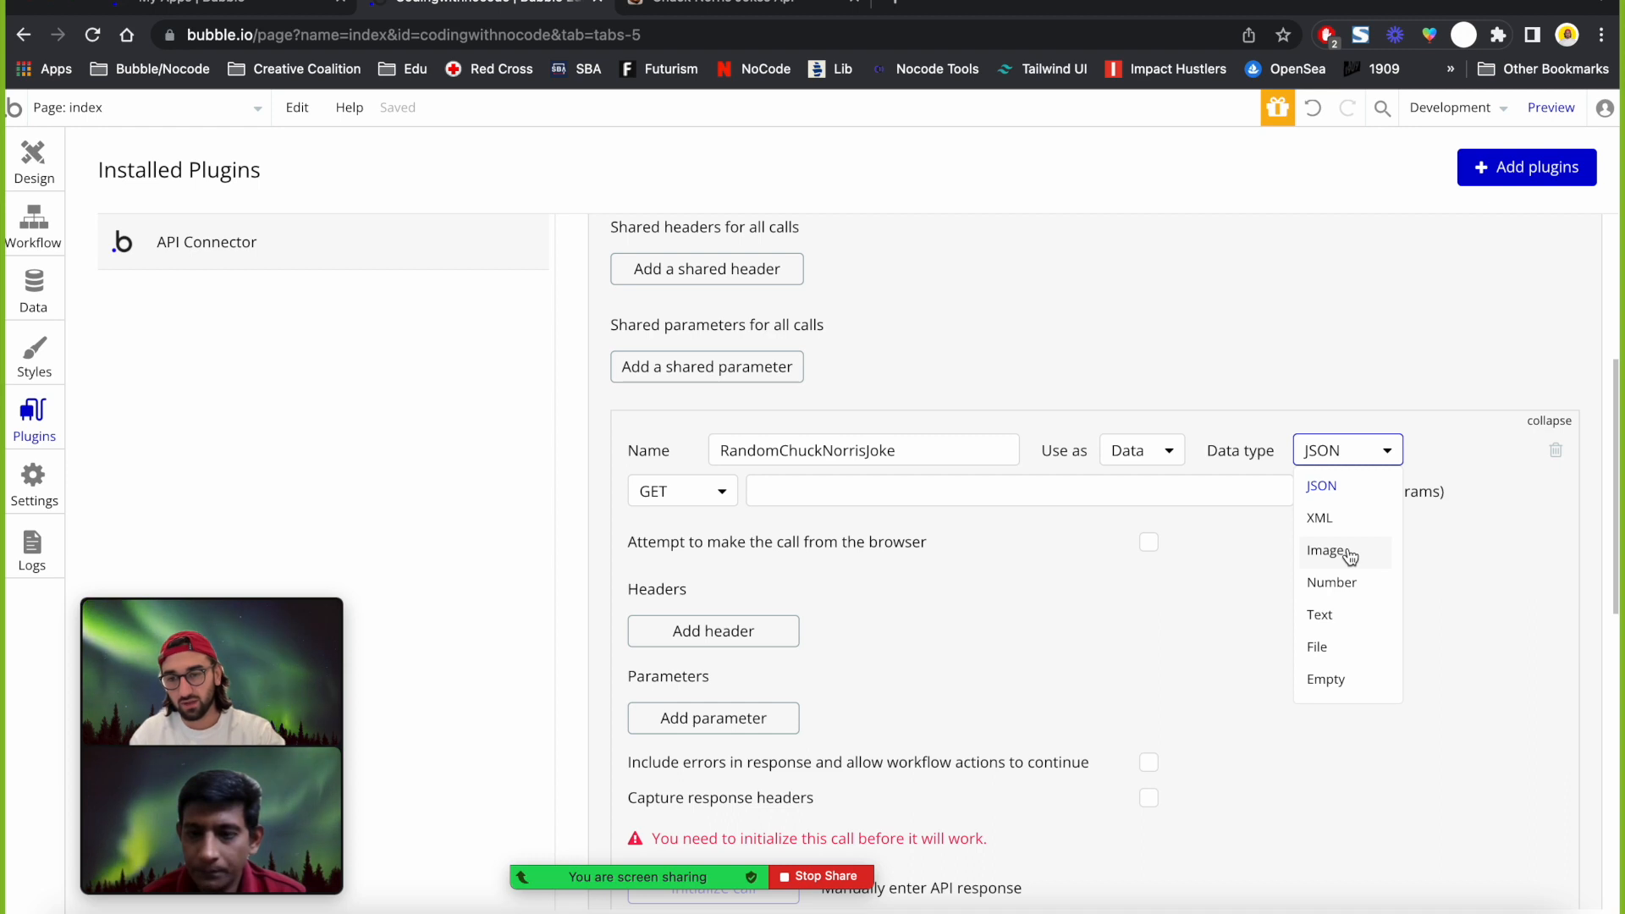
mouse_move(200, 662)
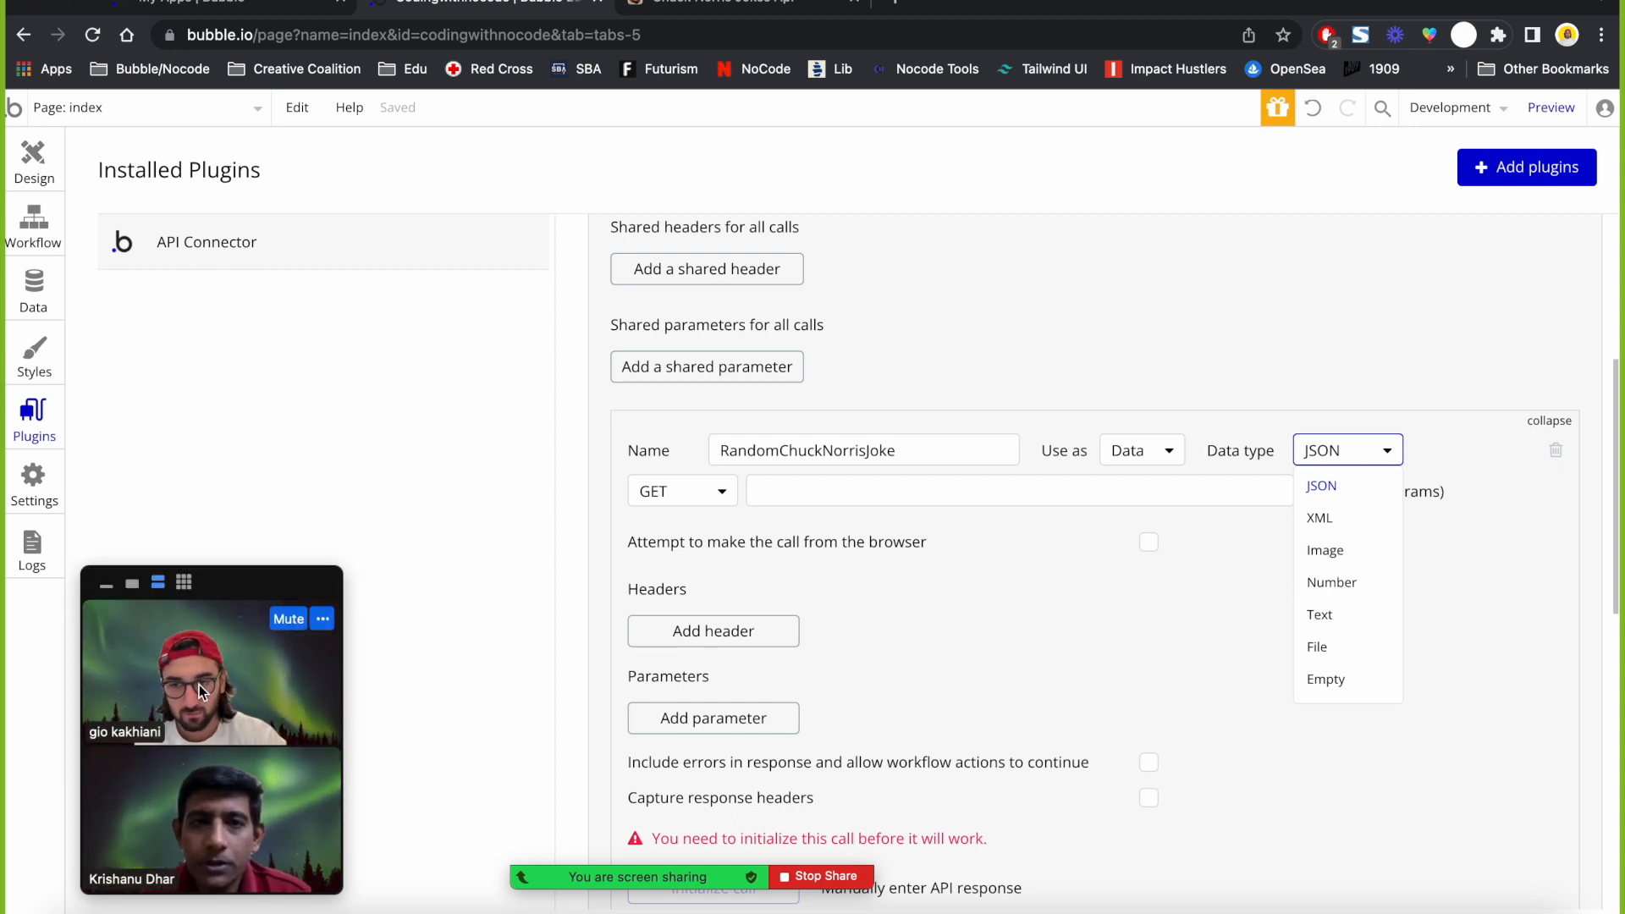
mouse_move(328, 769)
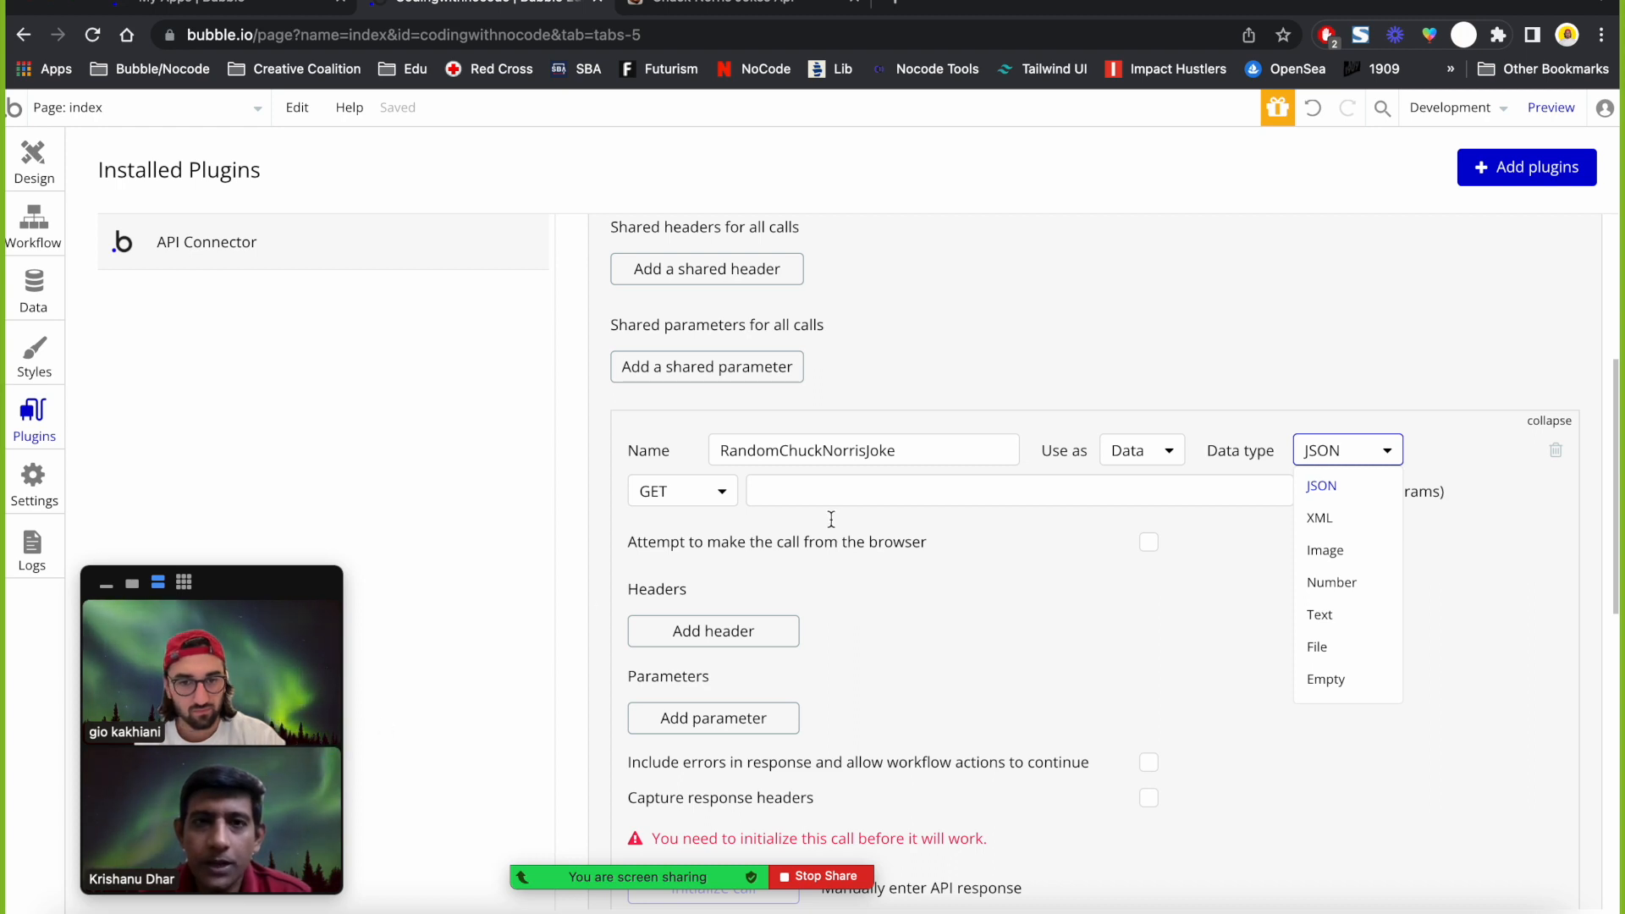
click(853, 580)
scroll(853, 580, up, 2)
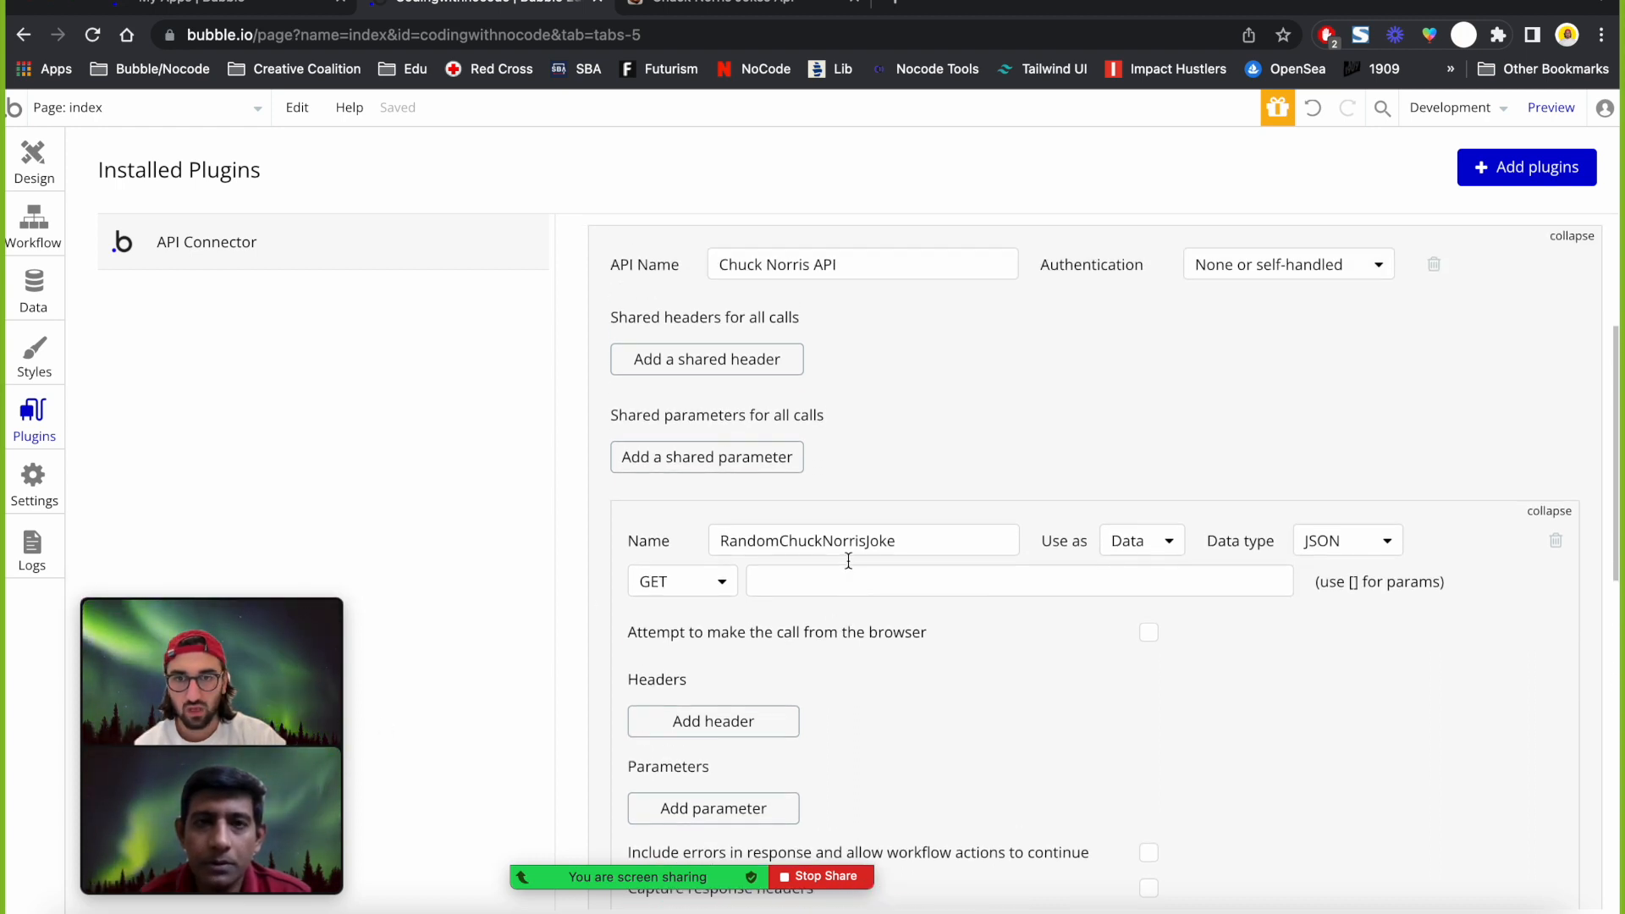
Go to the chucknorris.io documentation and read its Usage section.
click(713, 3)
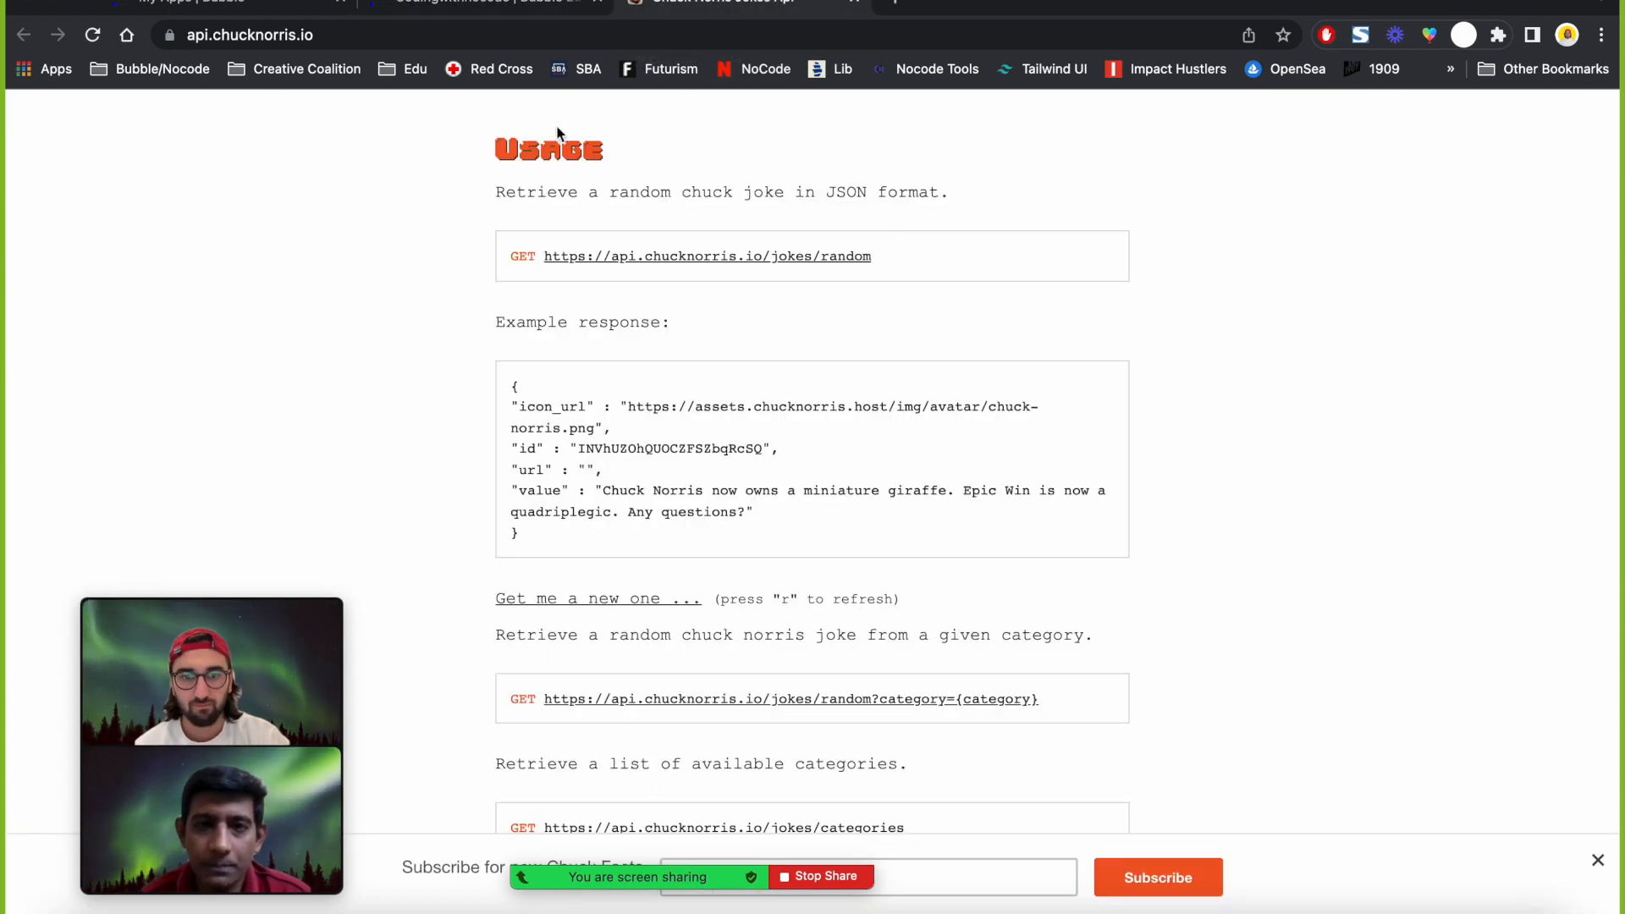
scroll(409, 220, up, 3)
scroll(410, 222, up, 5)
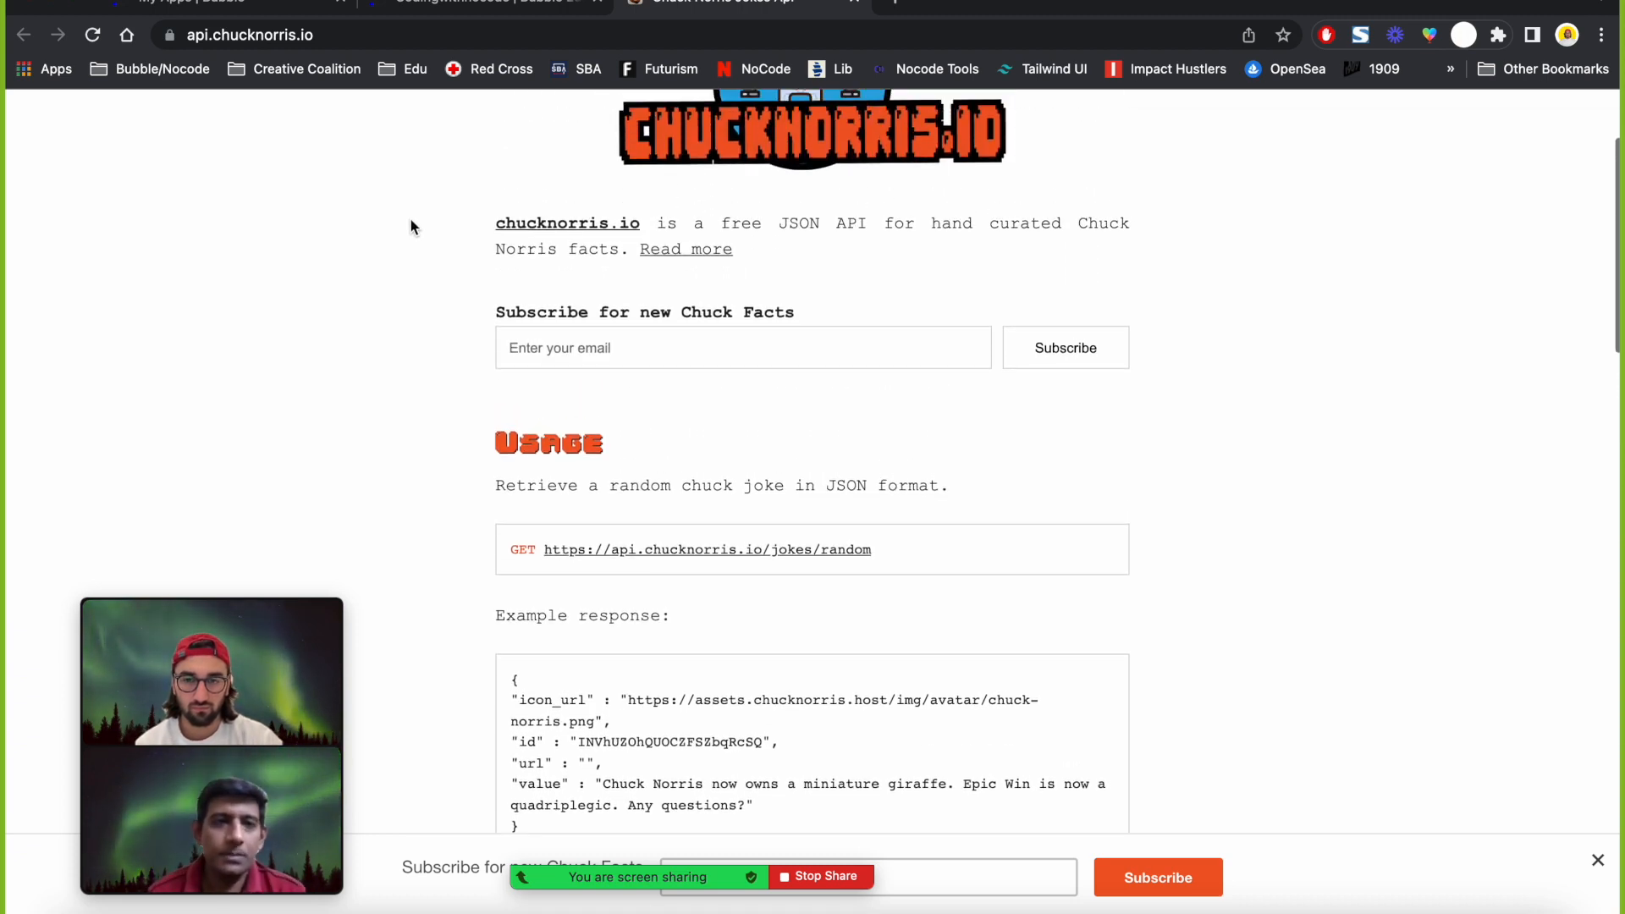
scroll(409, 227, down, 2)
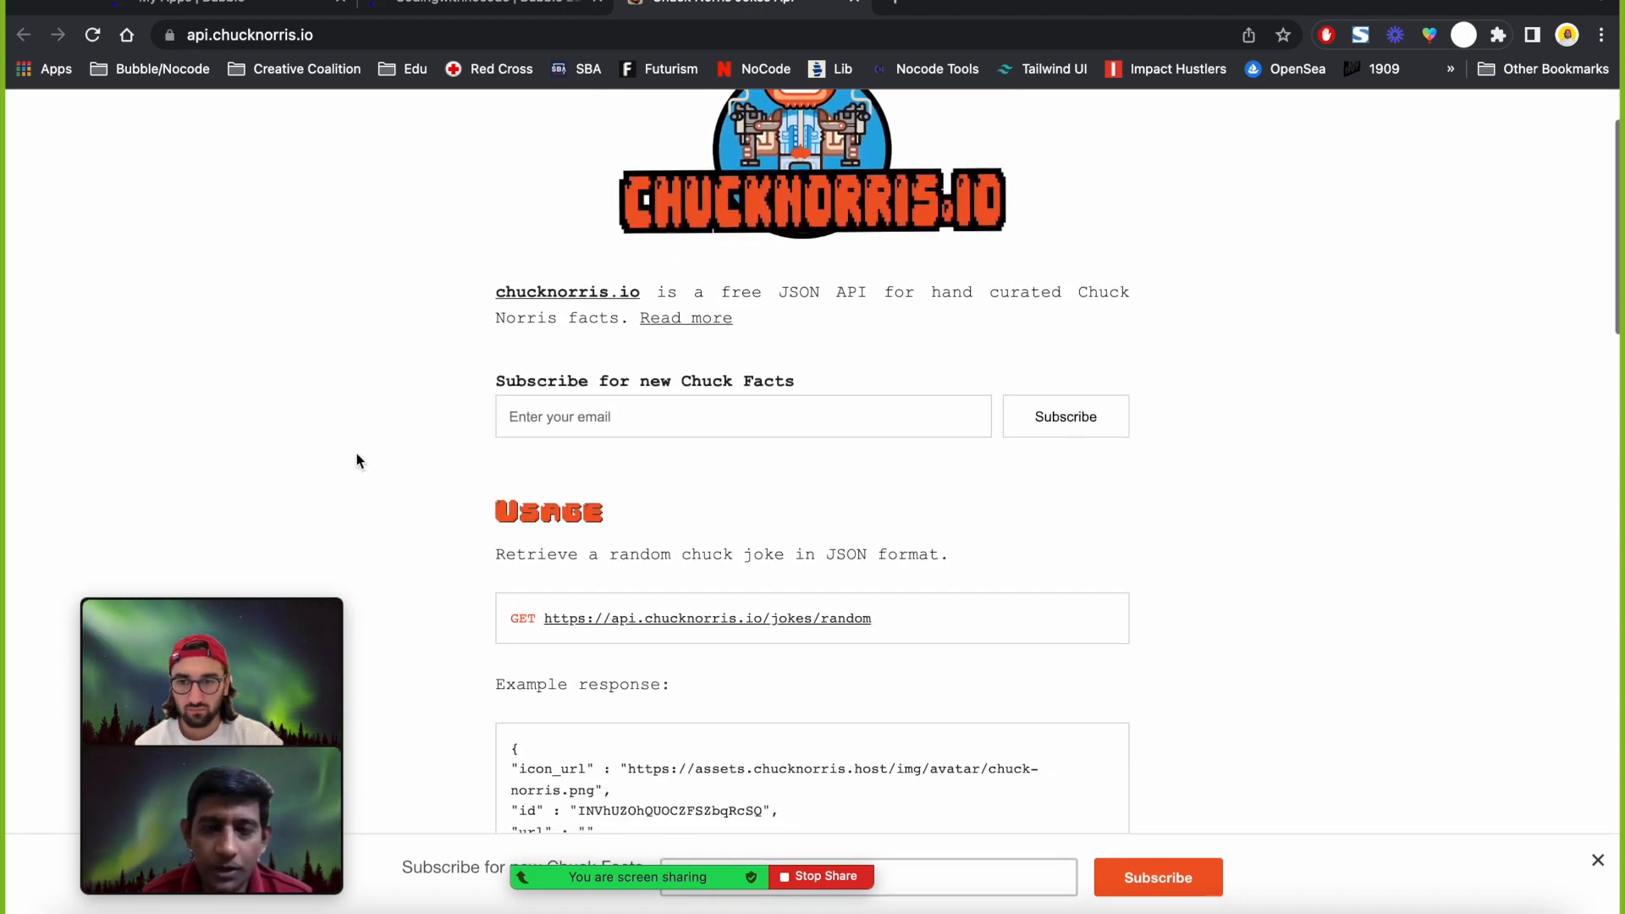
mouse_move(281, 622)
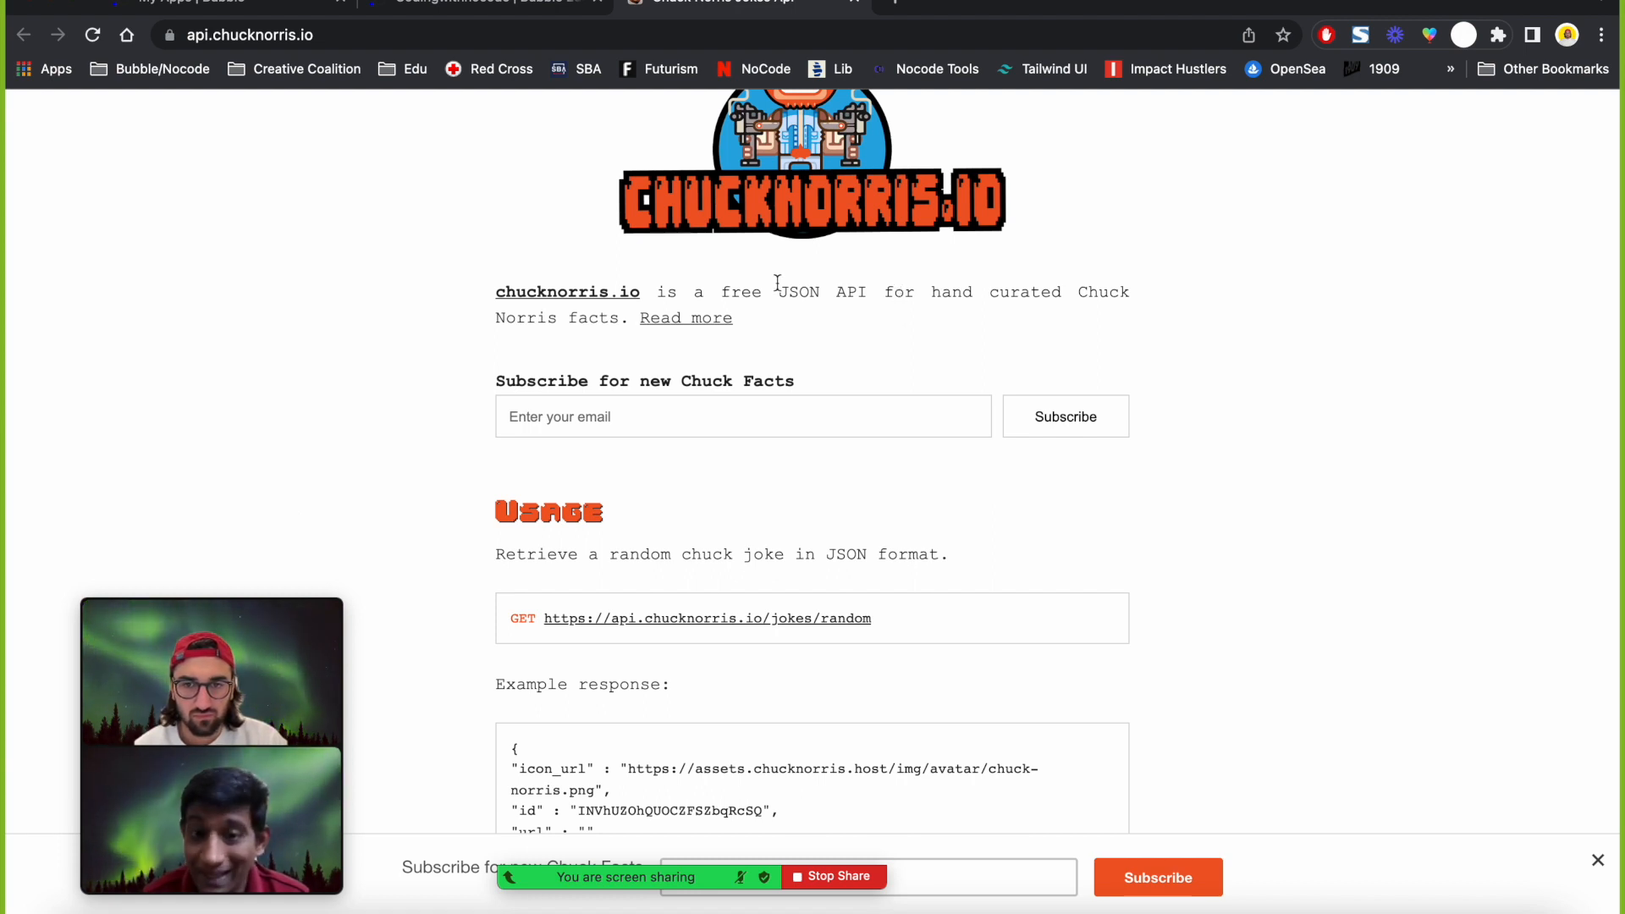
scroll(783, 299, down, 1)
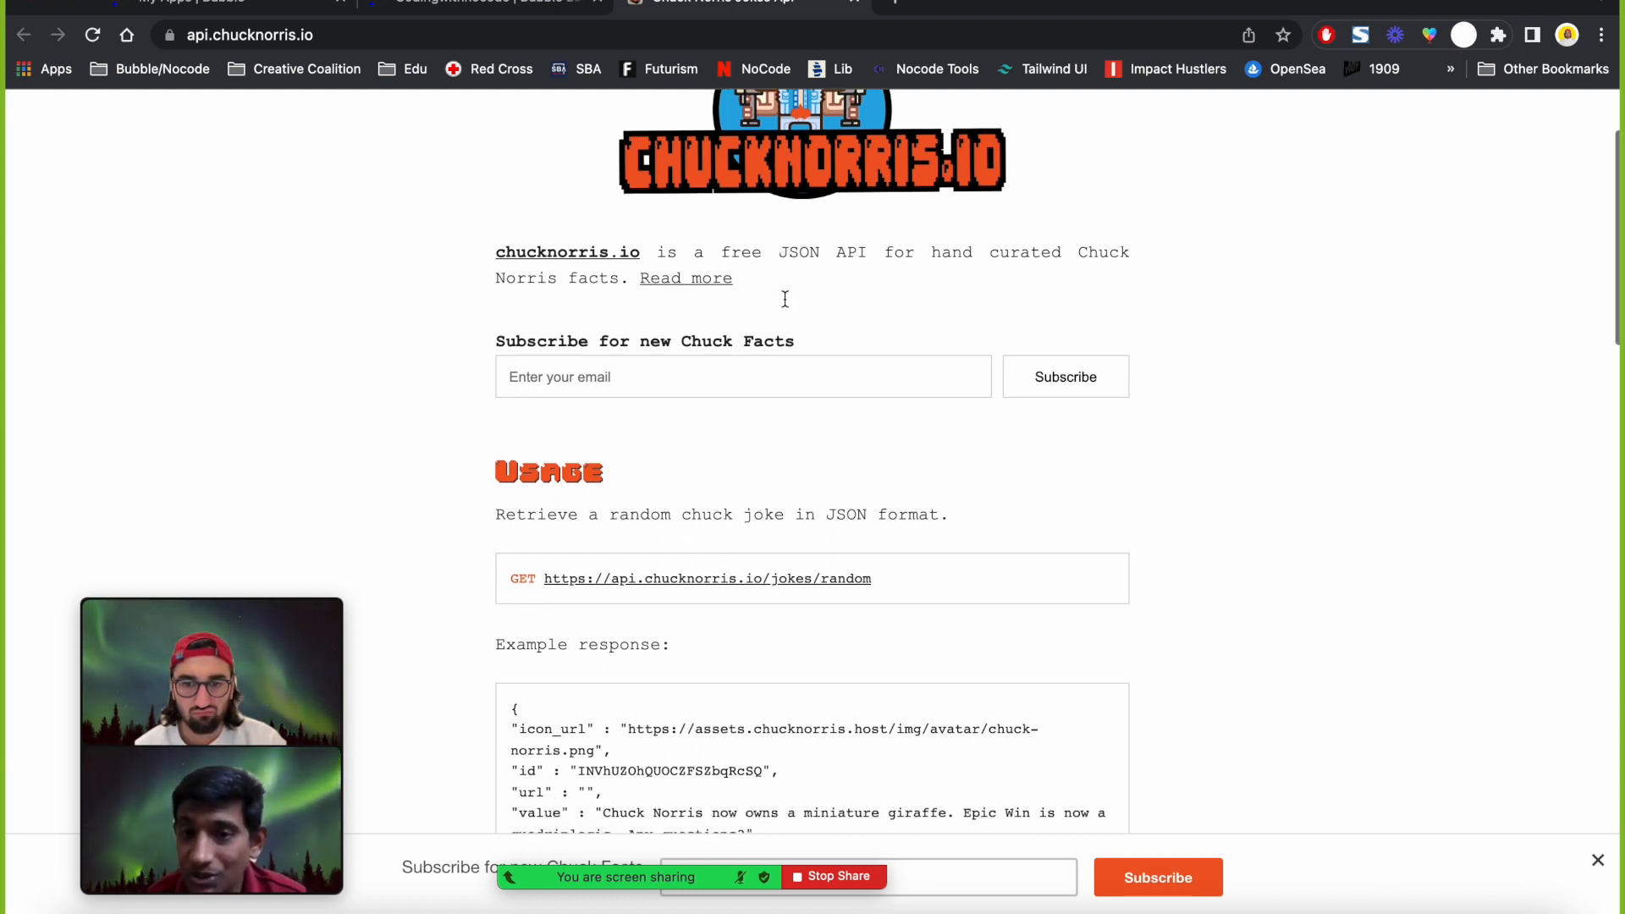
triple_click(643, 507)
scroll(643, 506, down, 3)
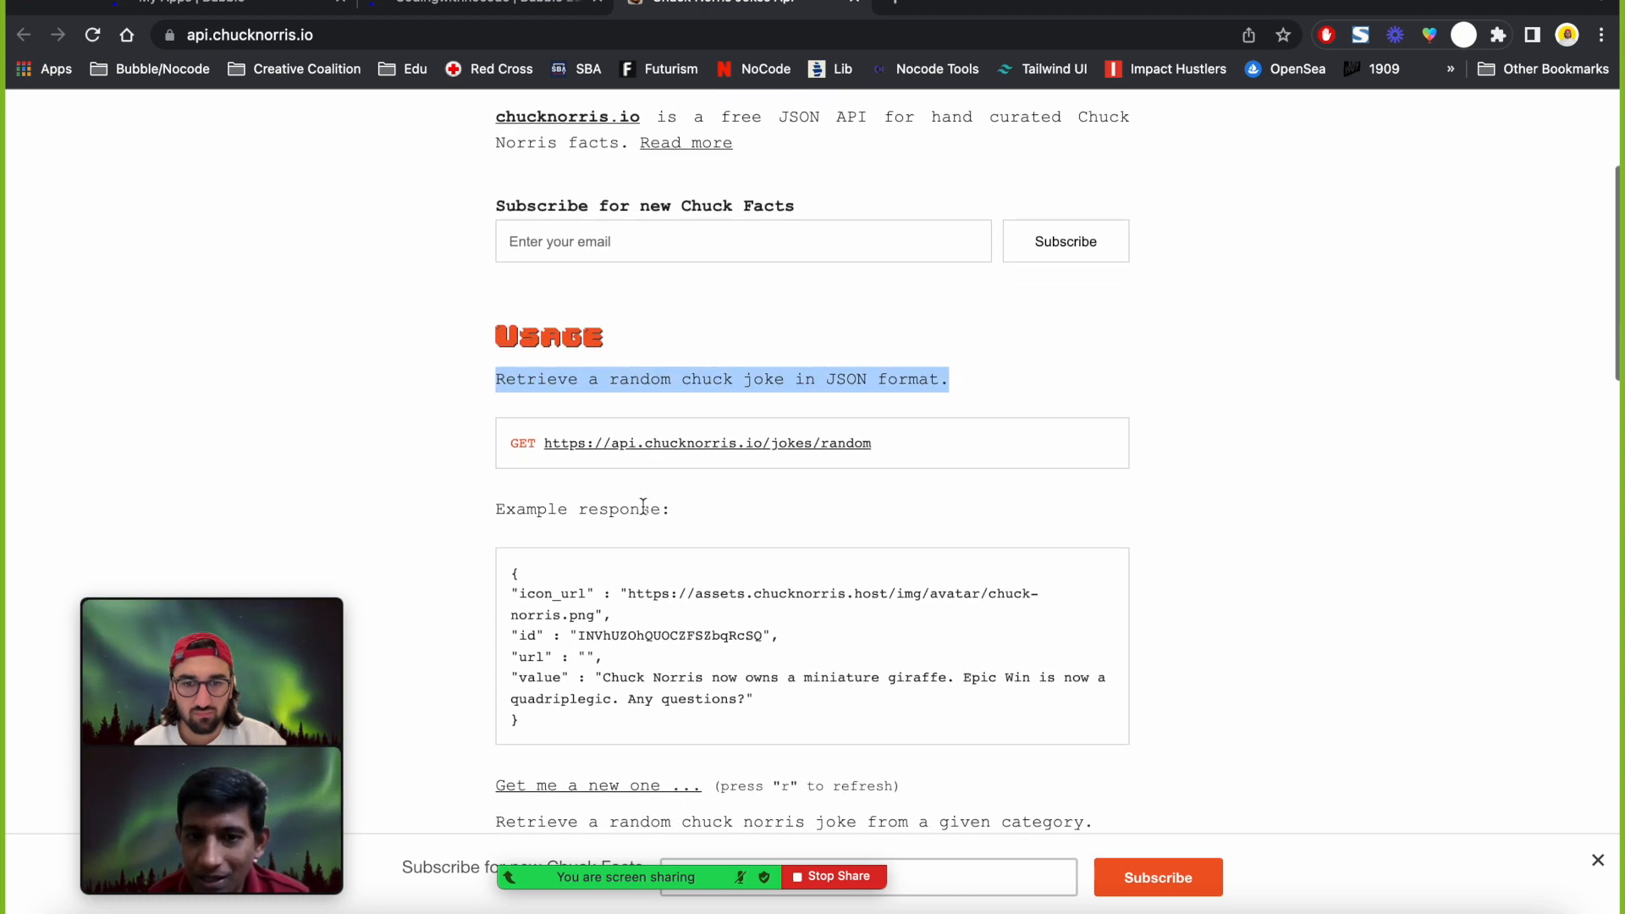
double_click(831, 378)
triple_click(831, 378)
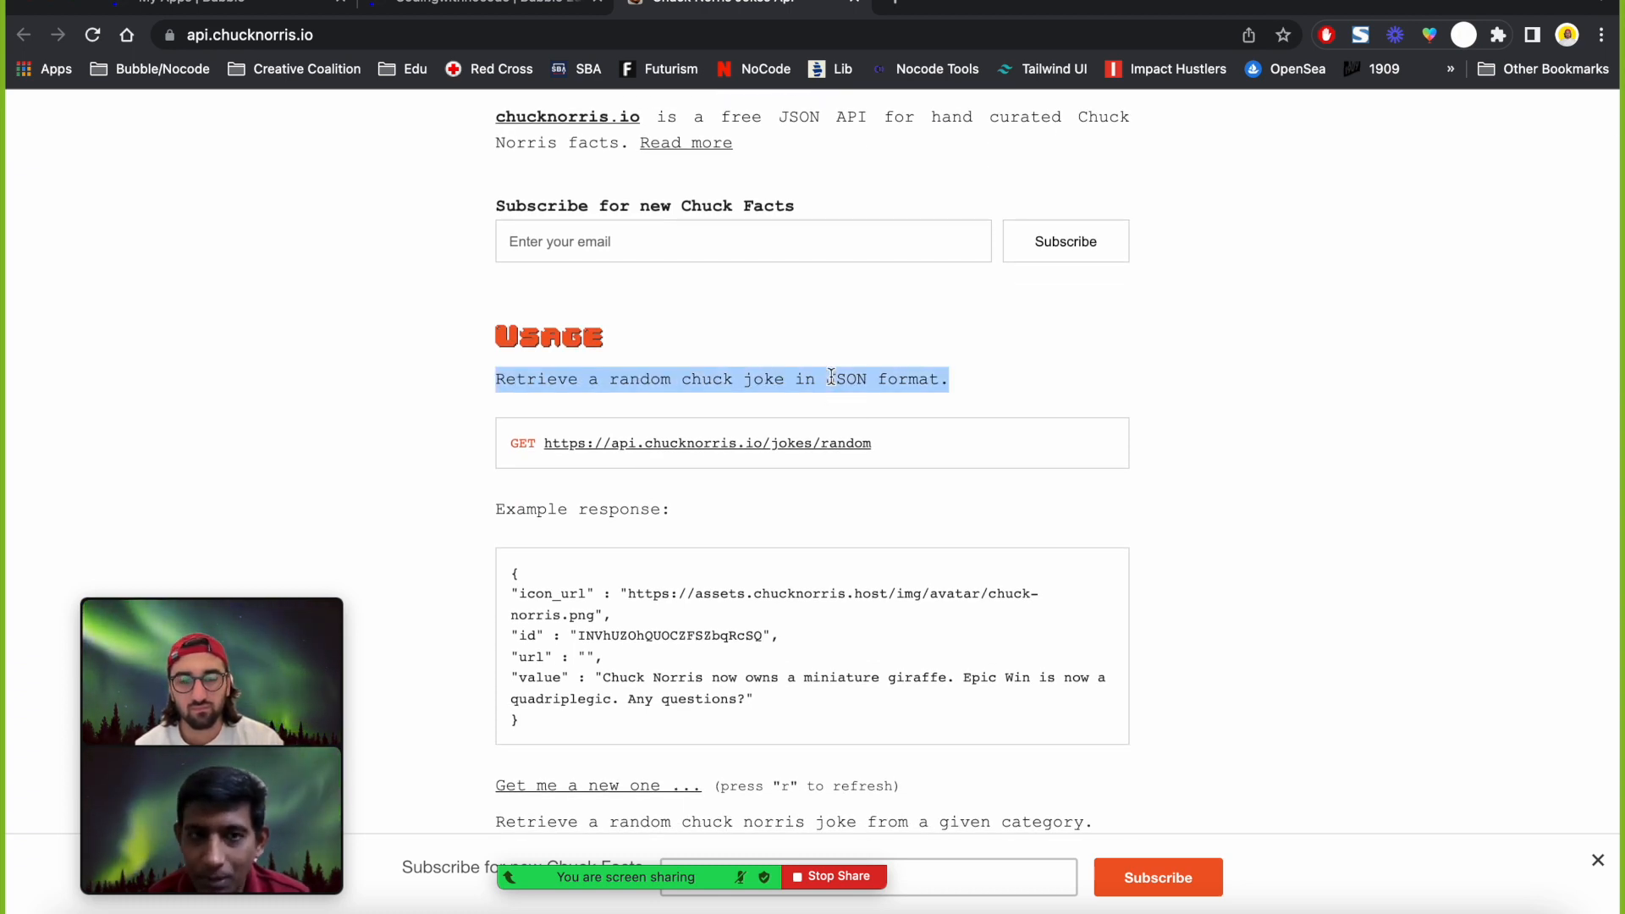
drag(956, 378, 822, 376)
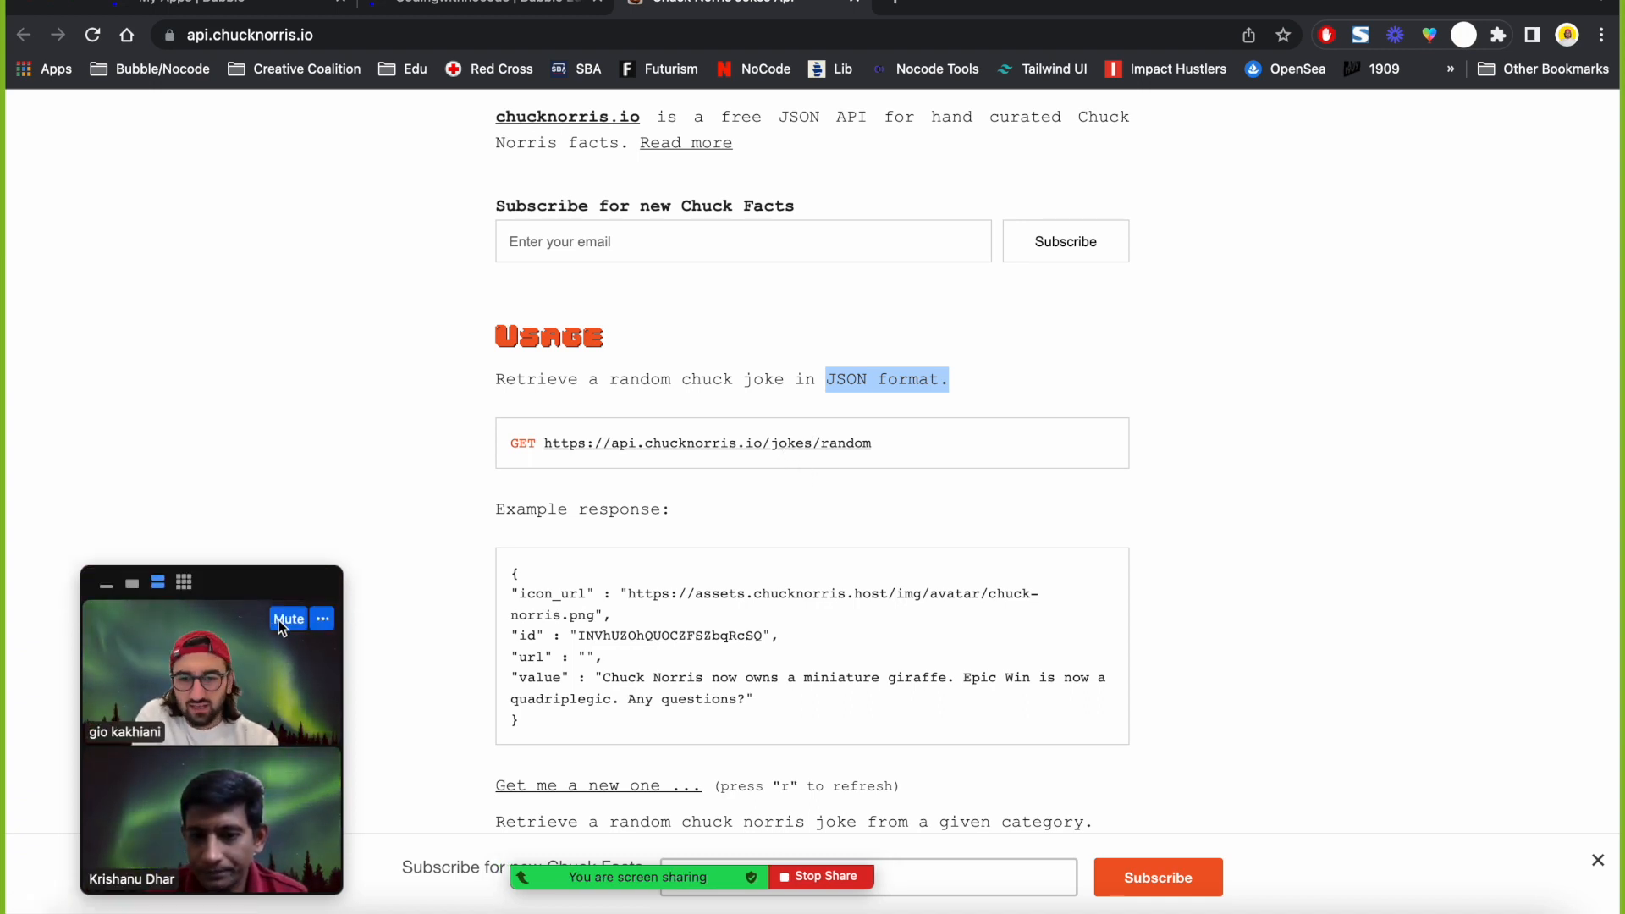
click(378, 506)
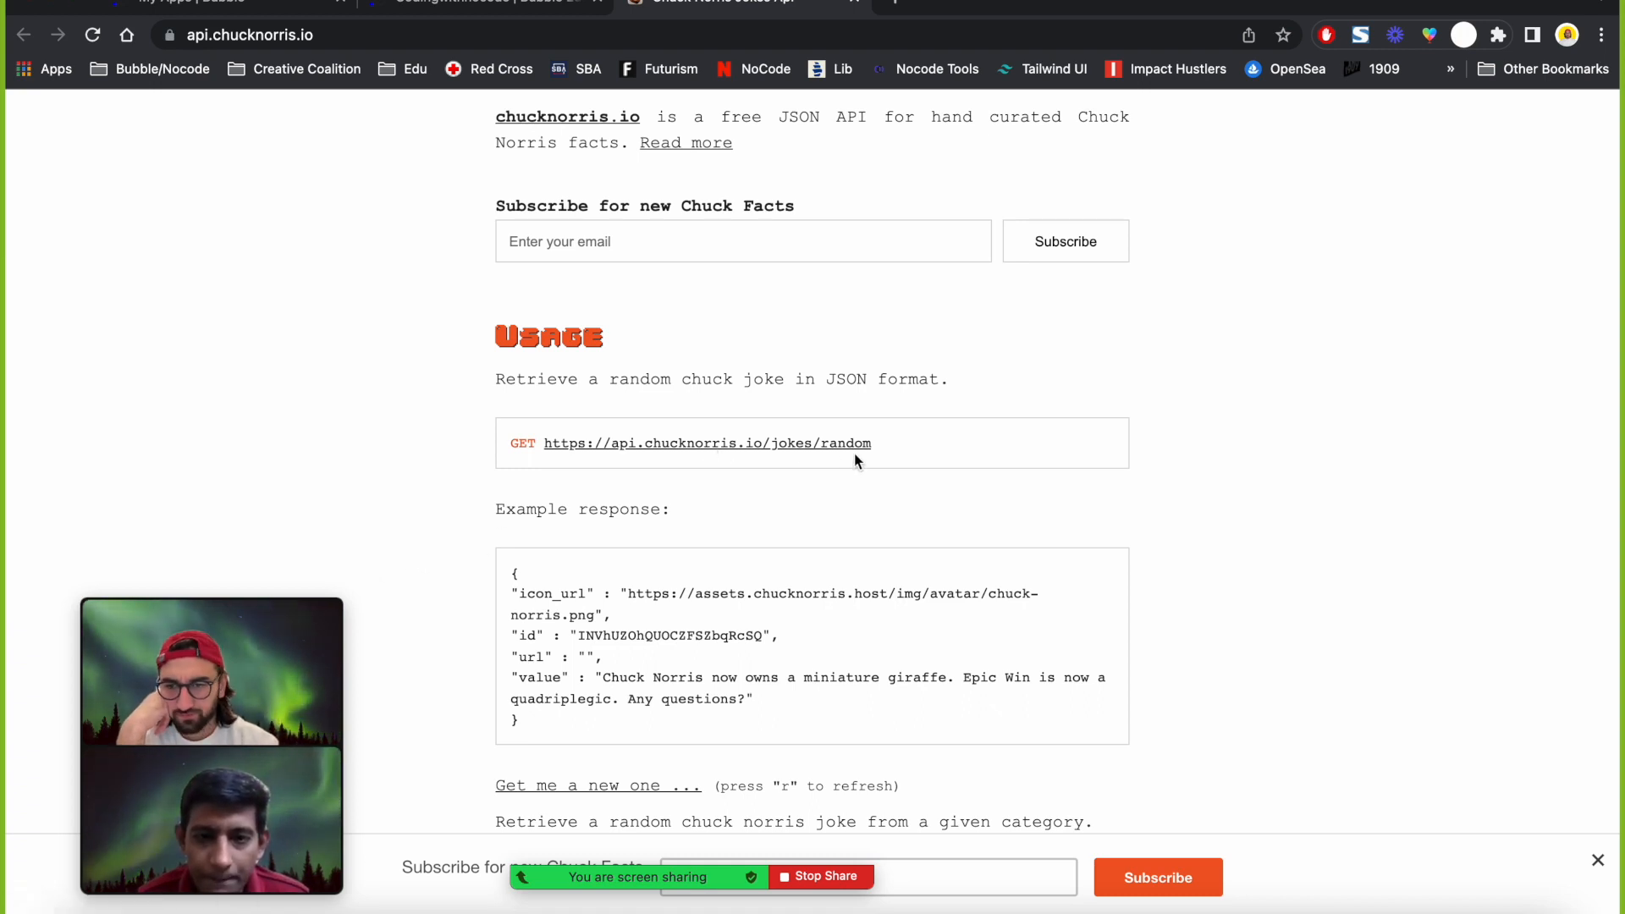
drag(849, 442, 546, 443)
key(super+c)
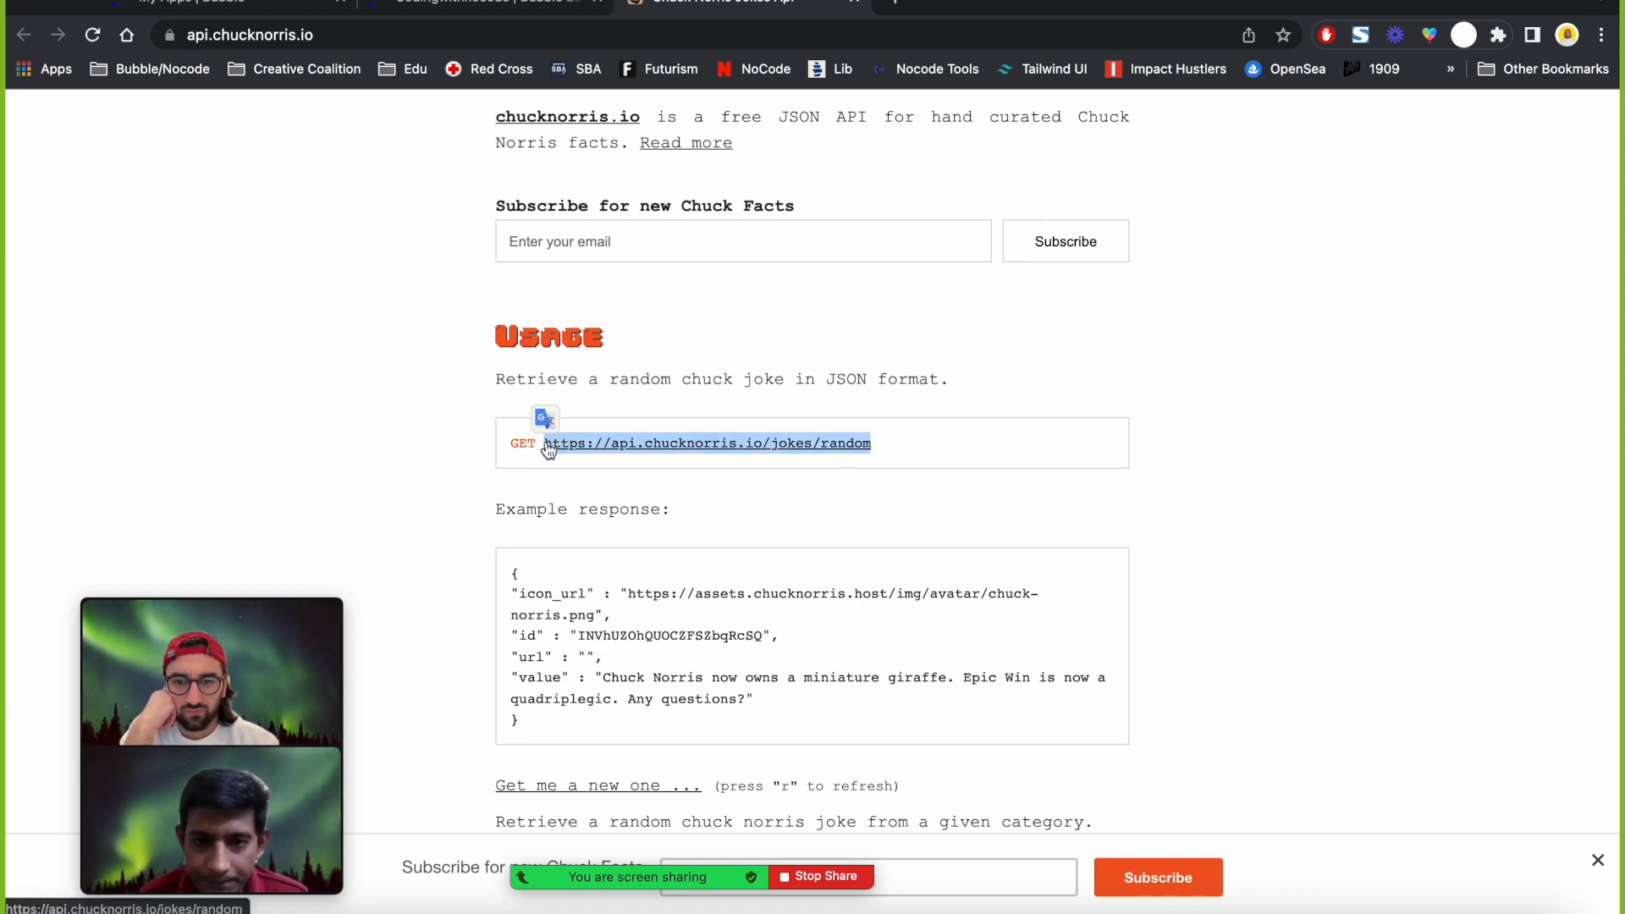
click(534, 10)
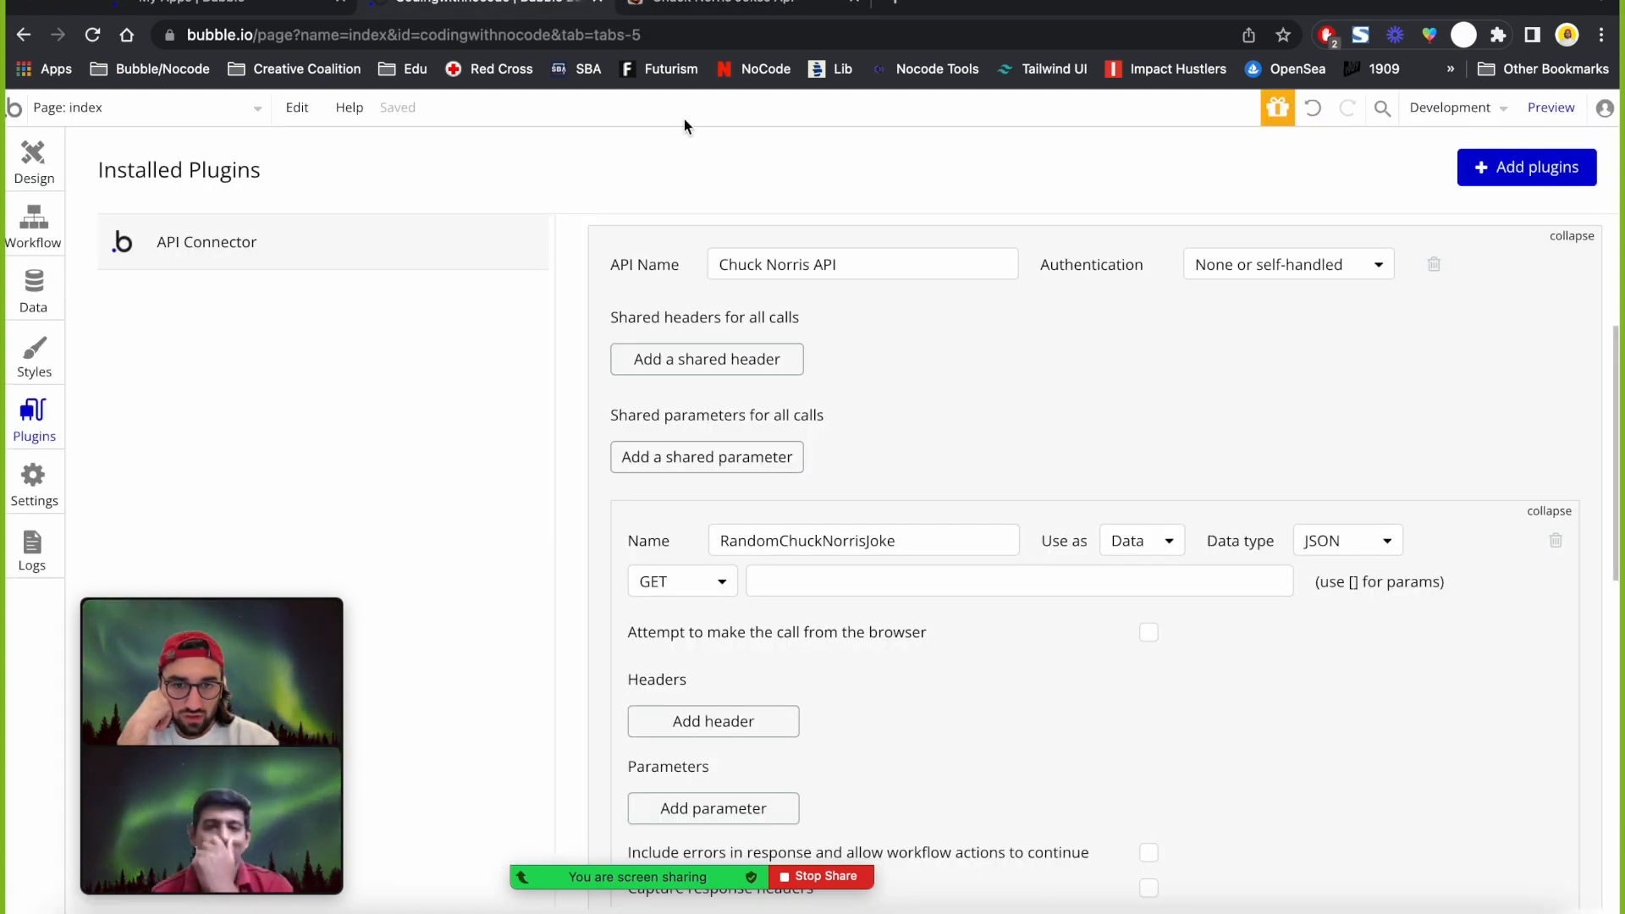
click(777, 592)
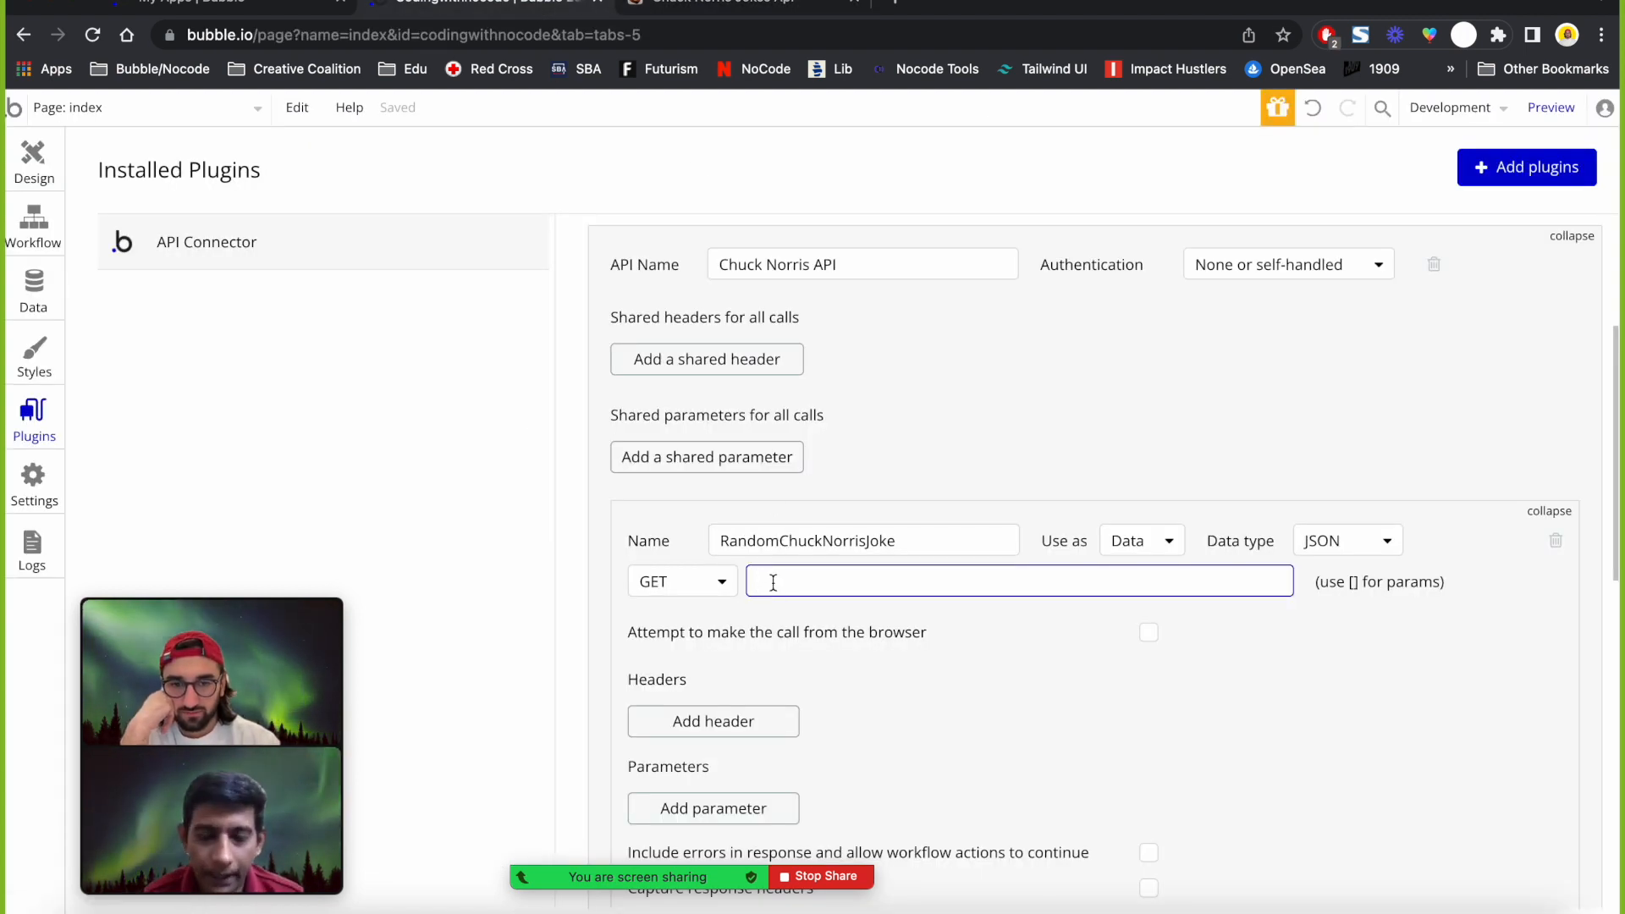
key(super+v)
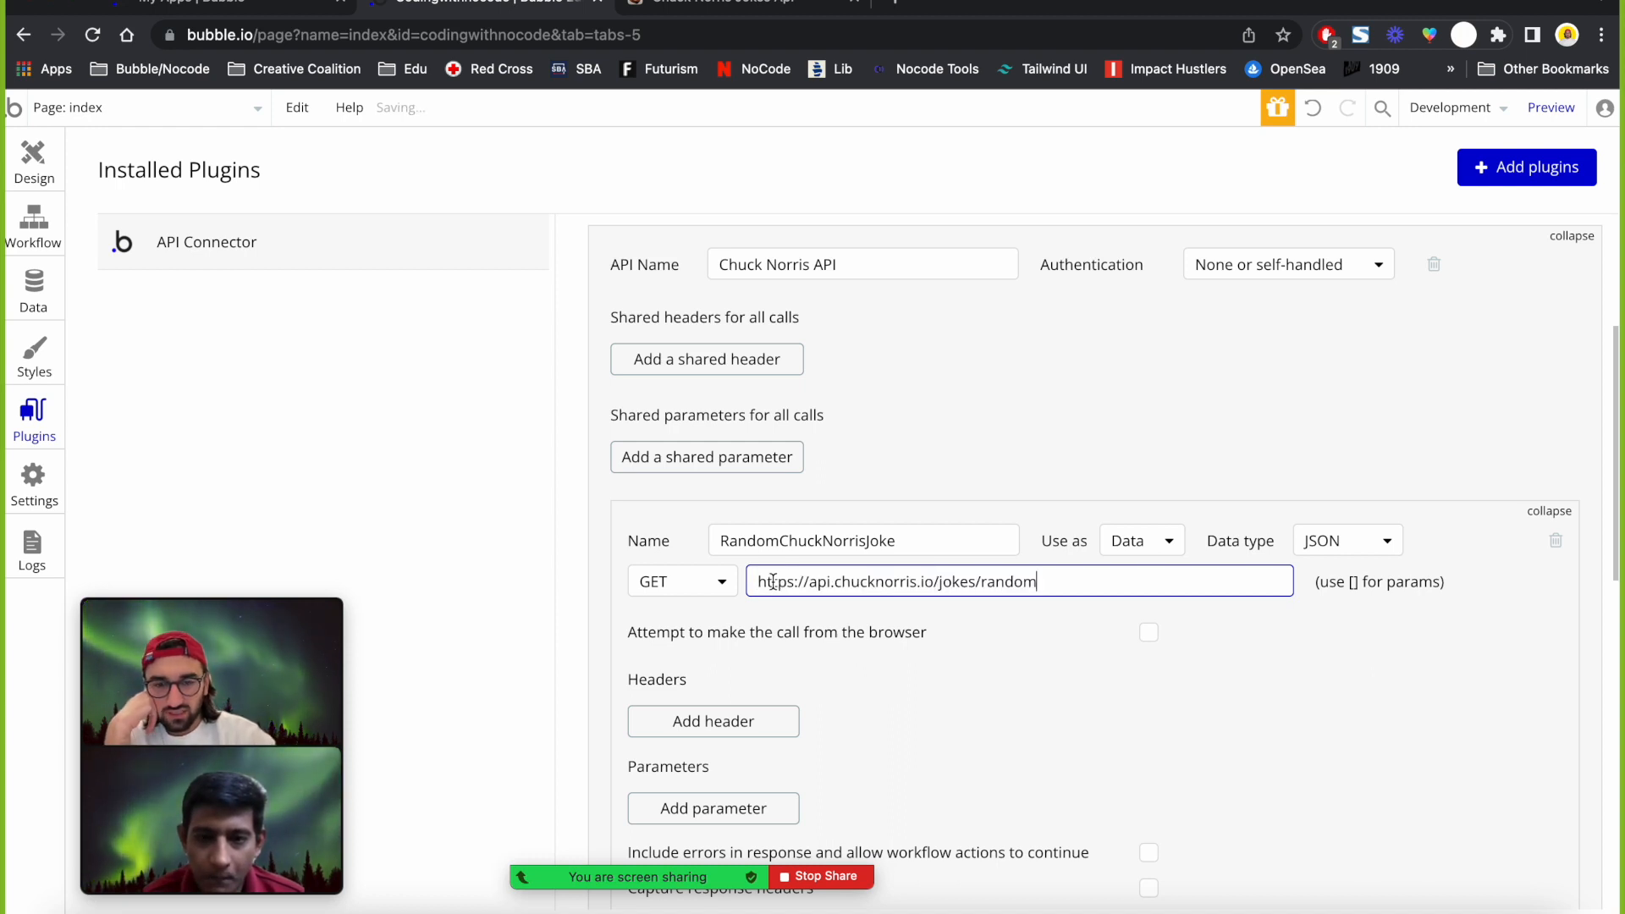
click(729, 586)
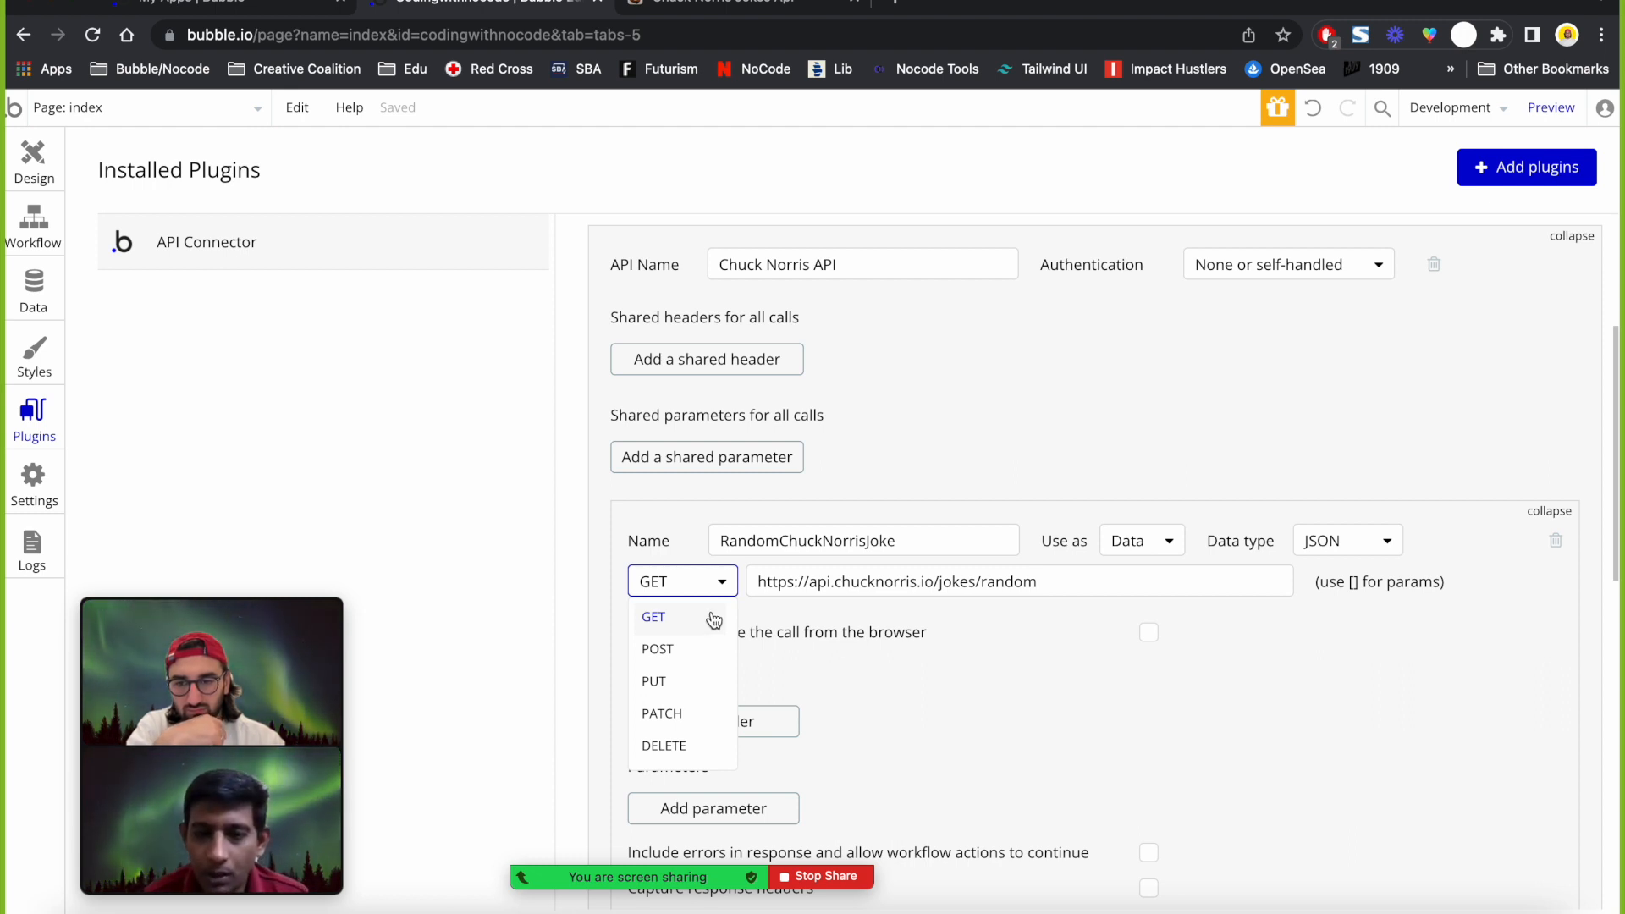
mouse_move(326, 661)
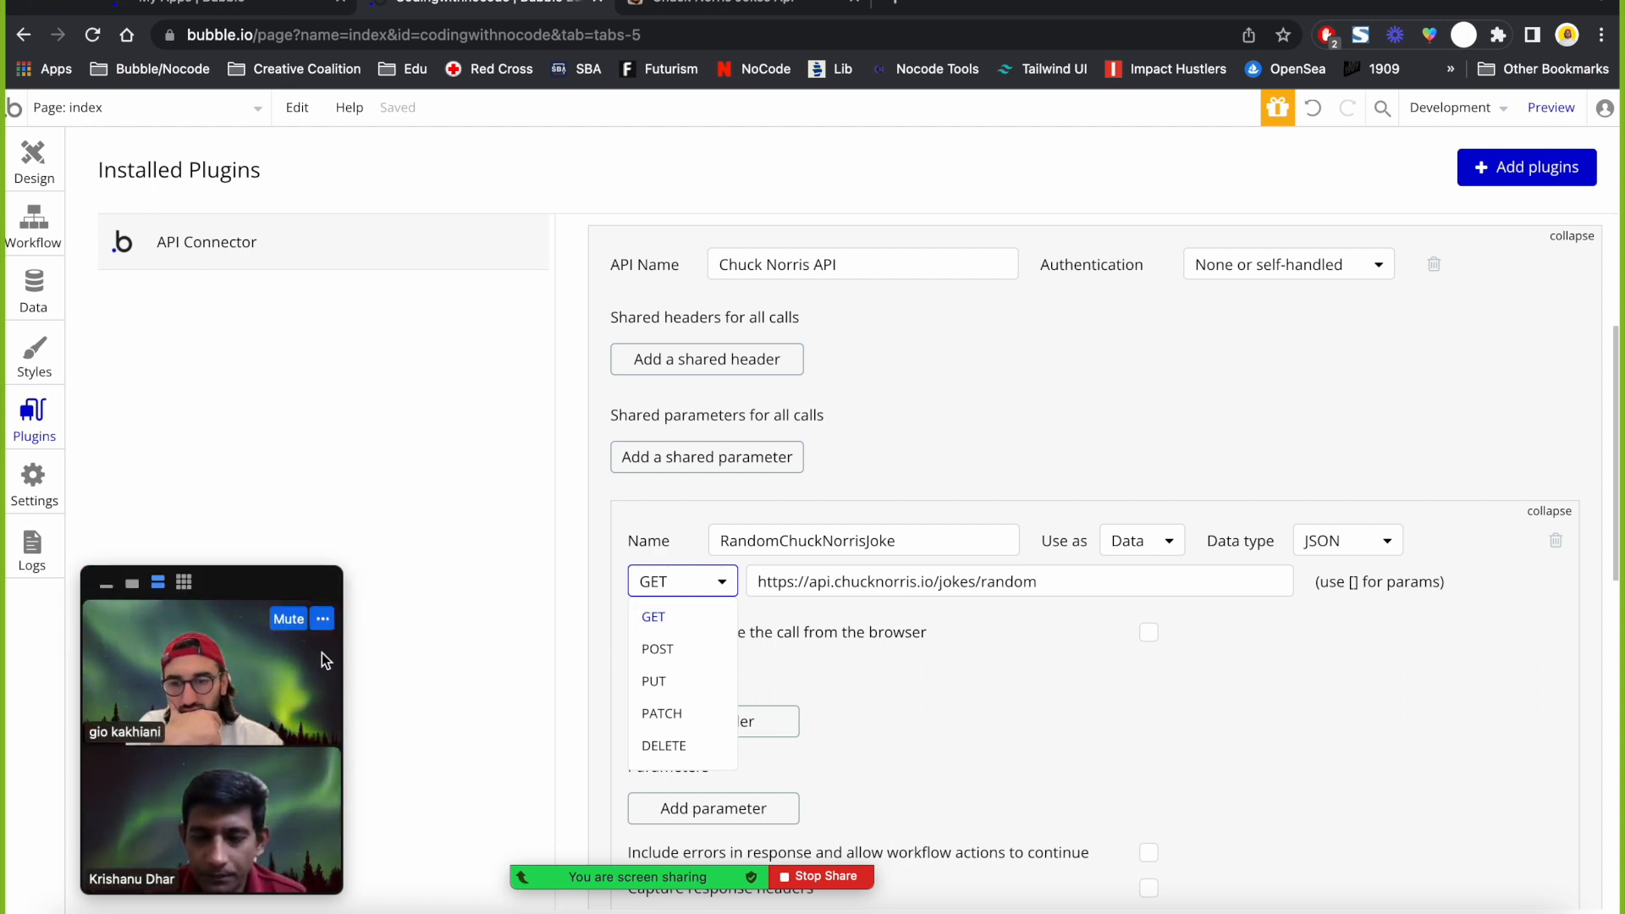
click(289, 620)
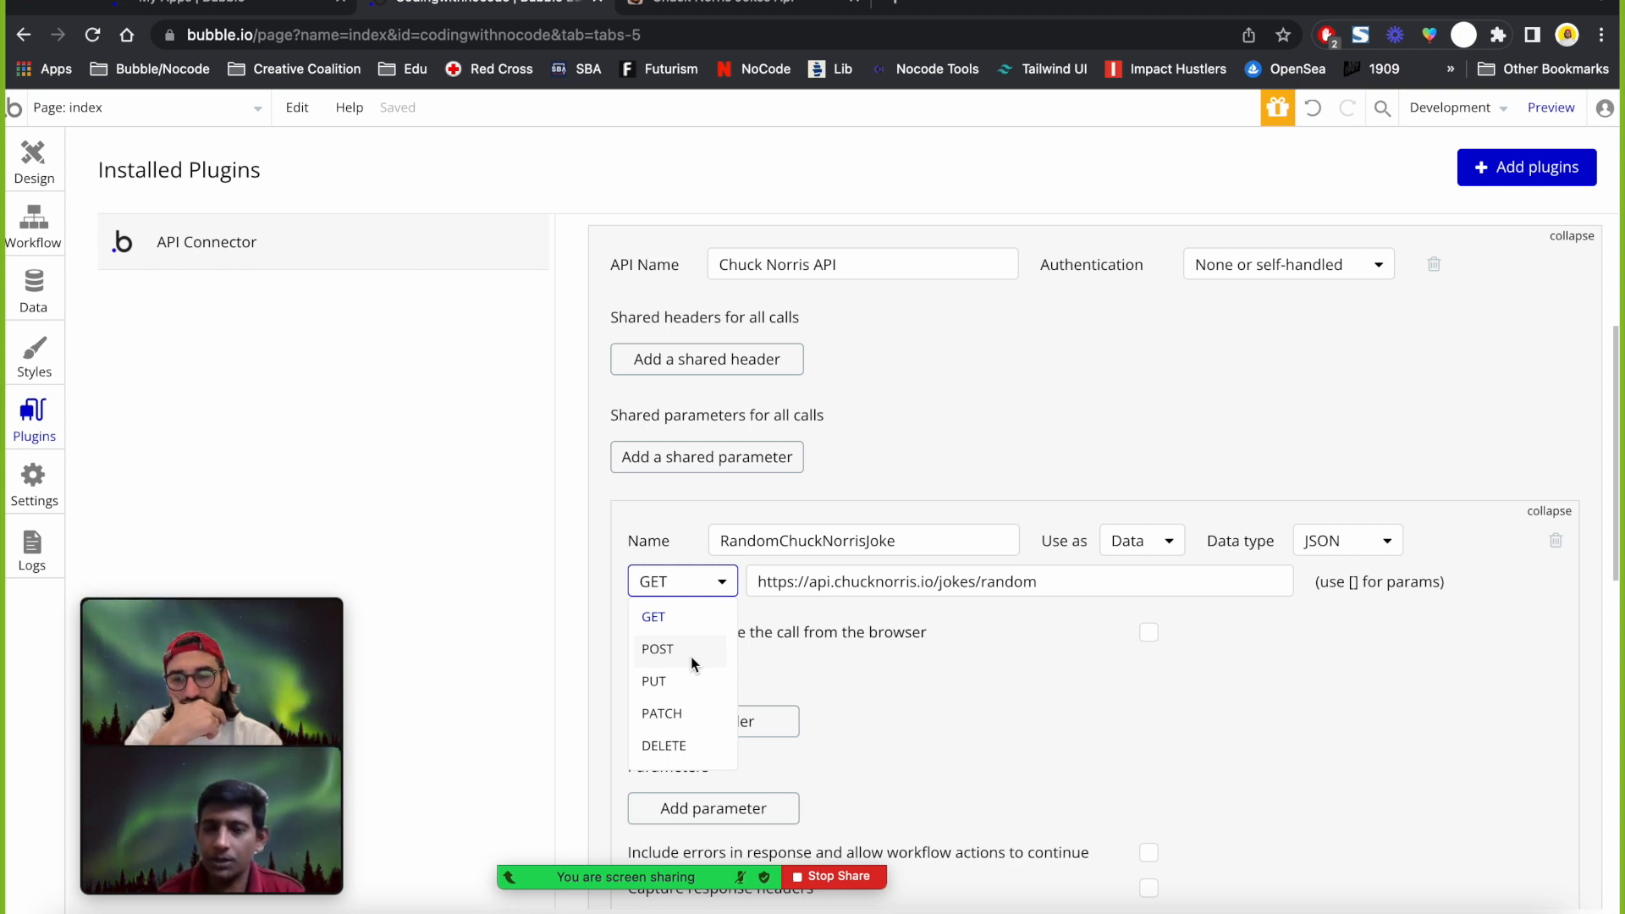
mouse_move(295, 628)
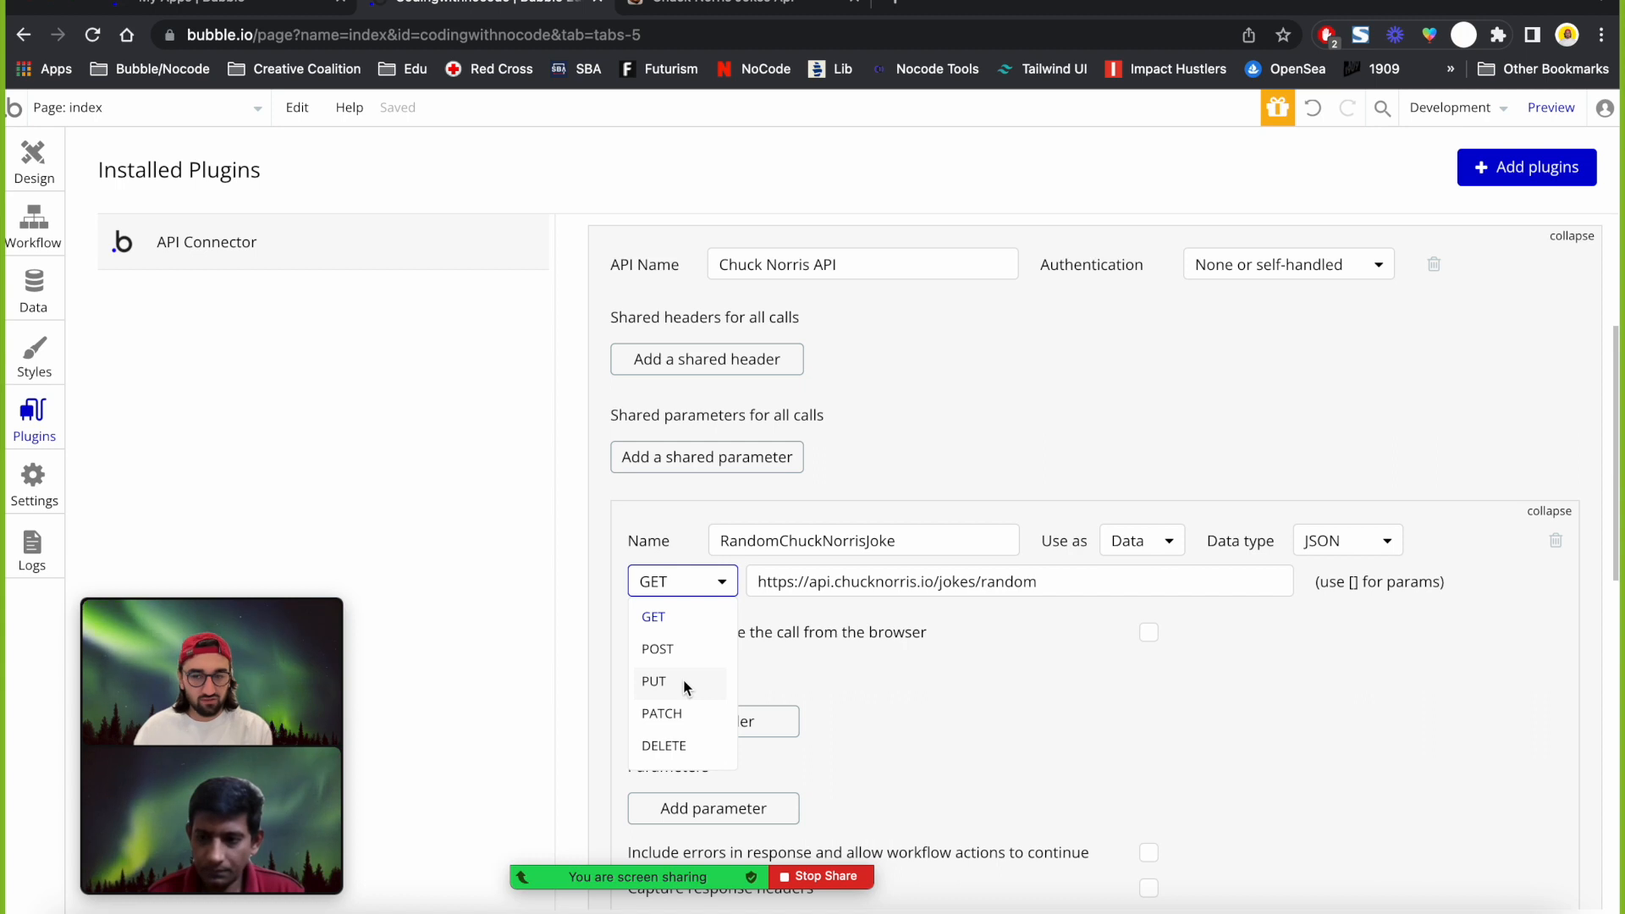
mouse_move(214, 633)
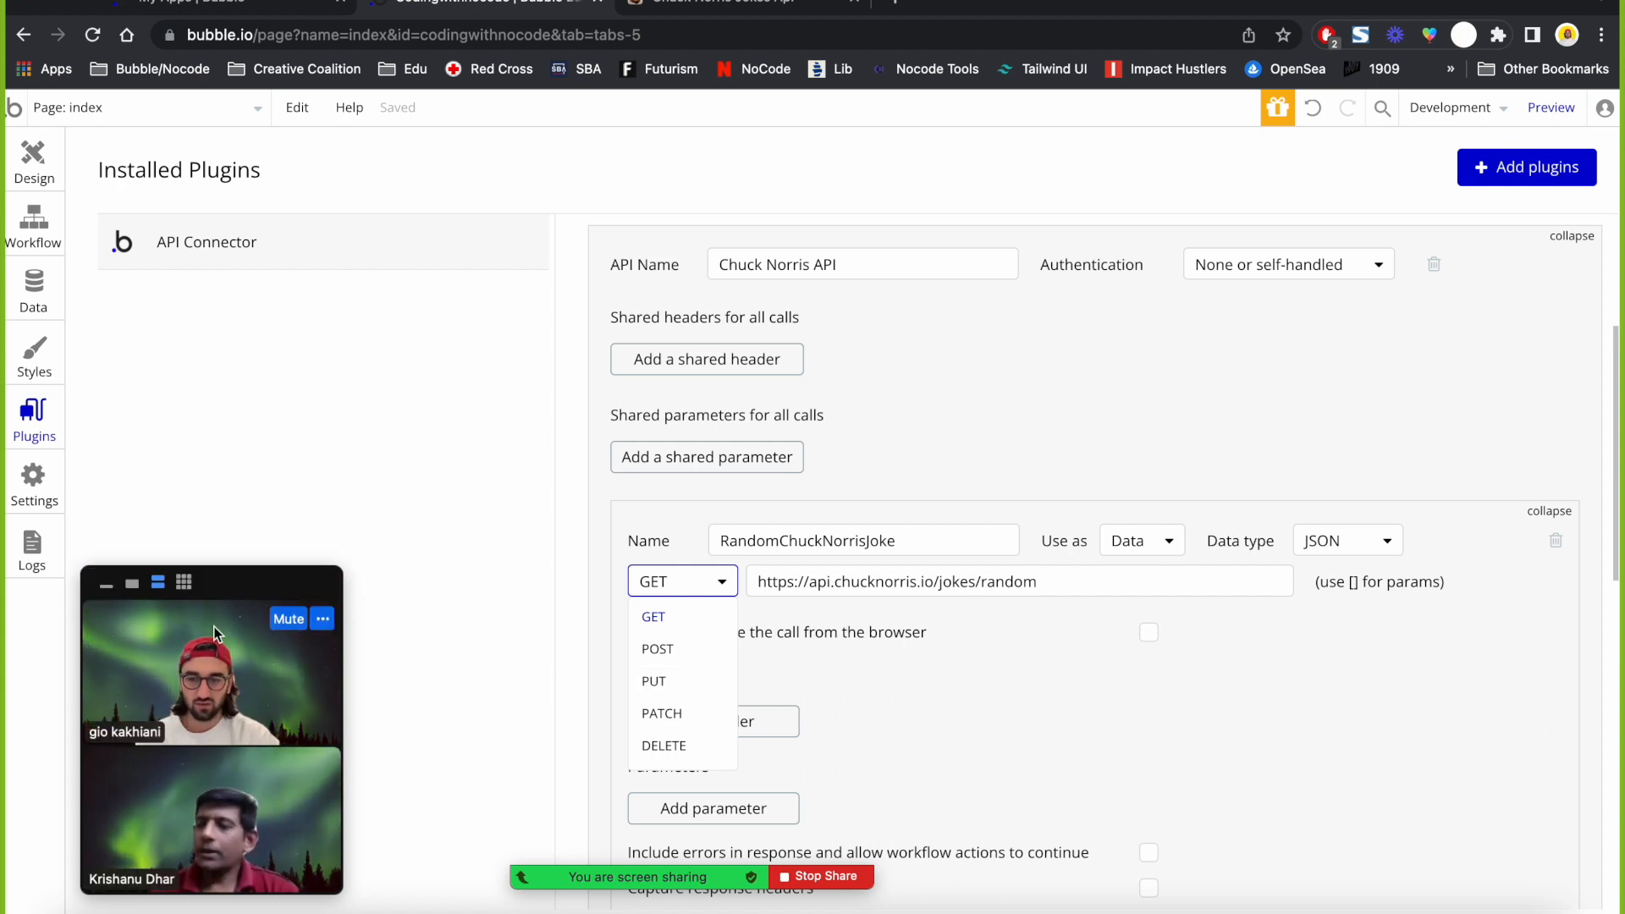
click(291, 622)
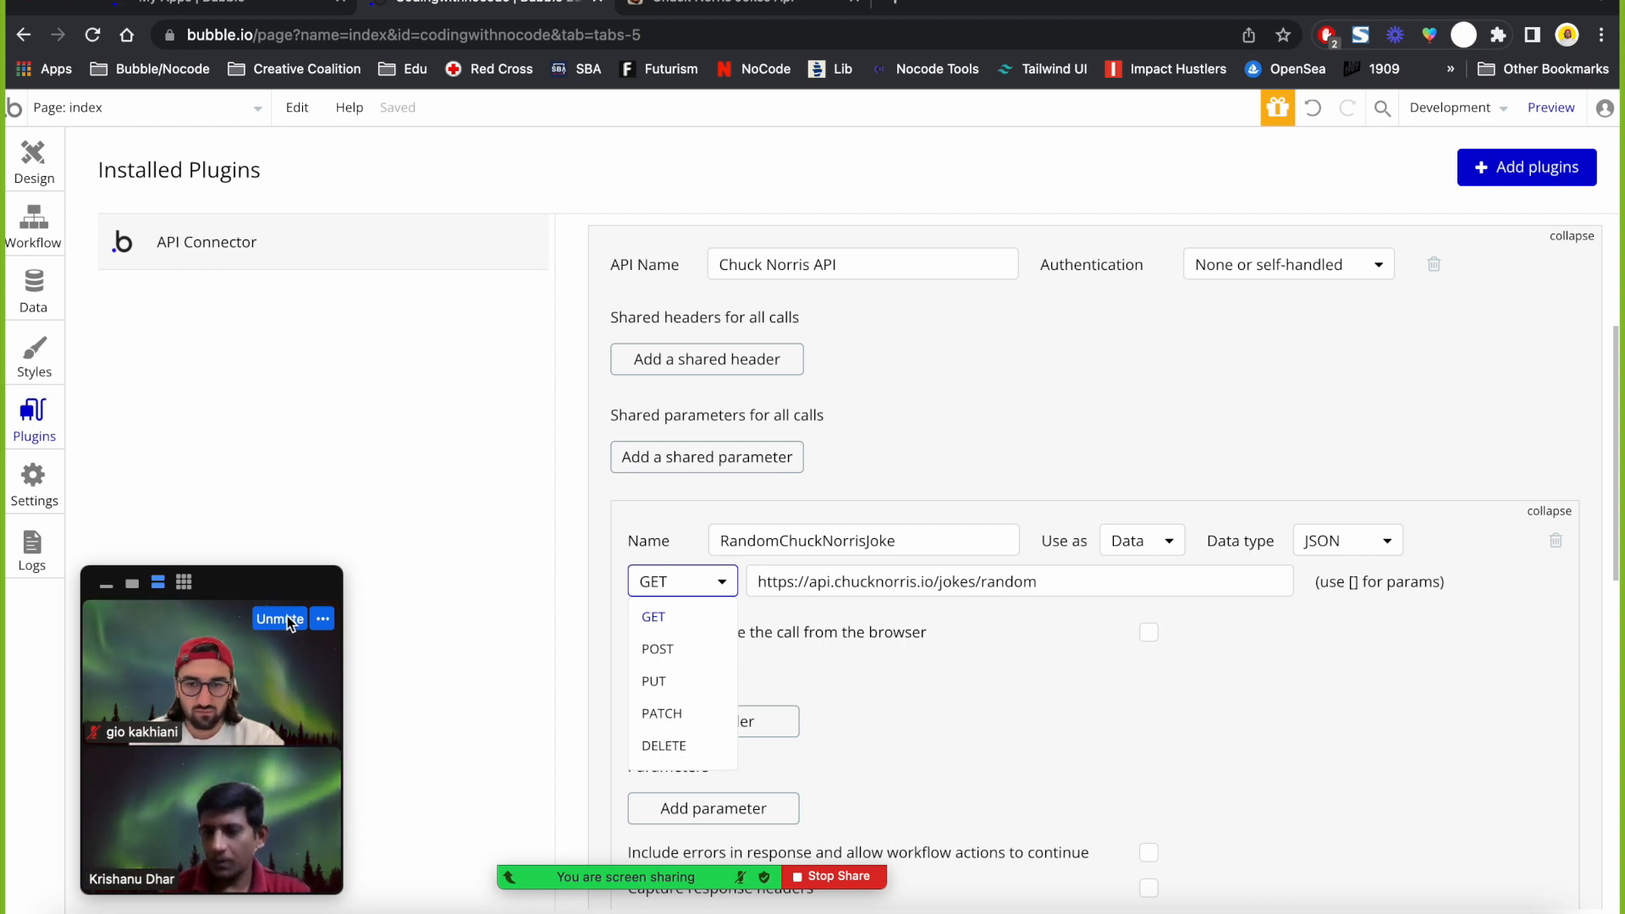
click(287, 619)
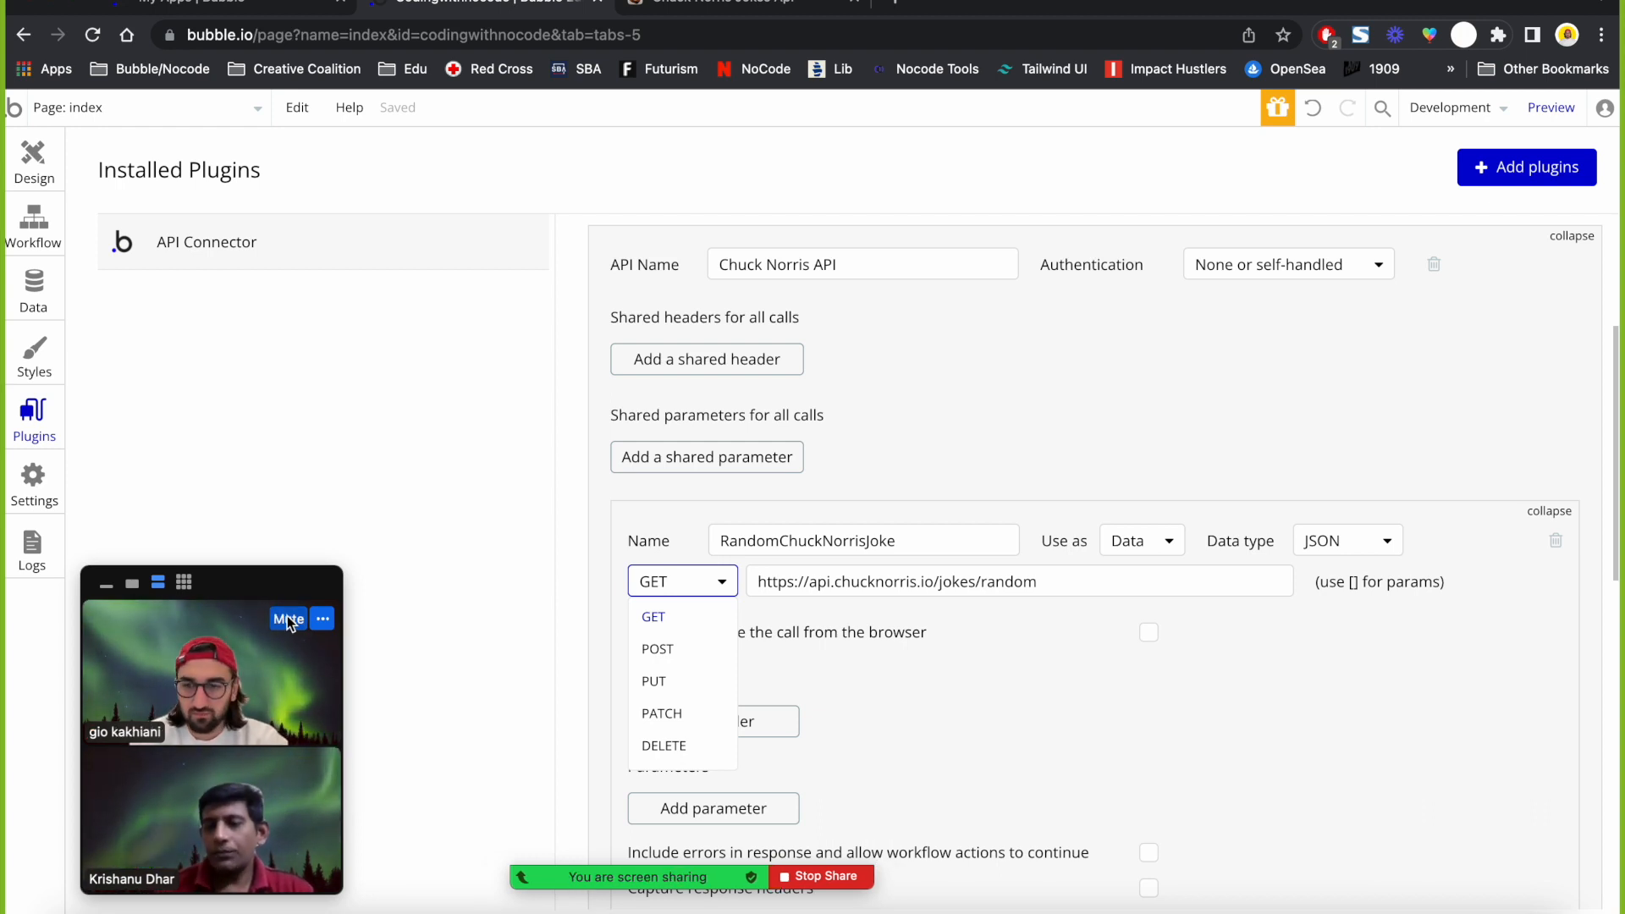
click(287, 619)
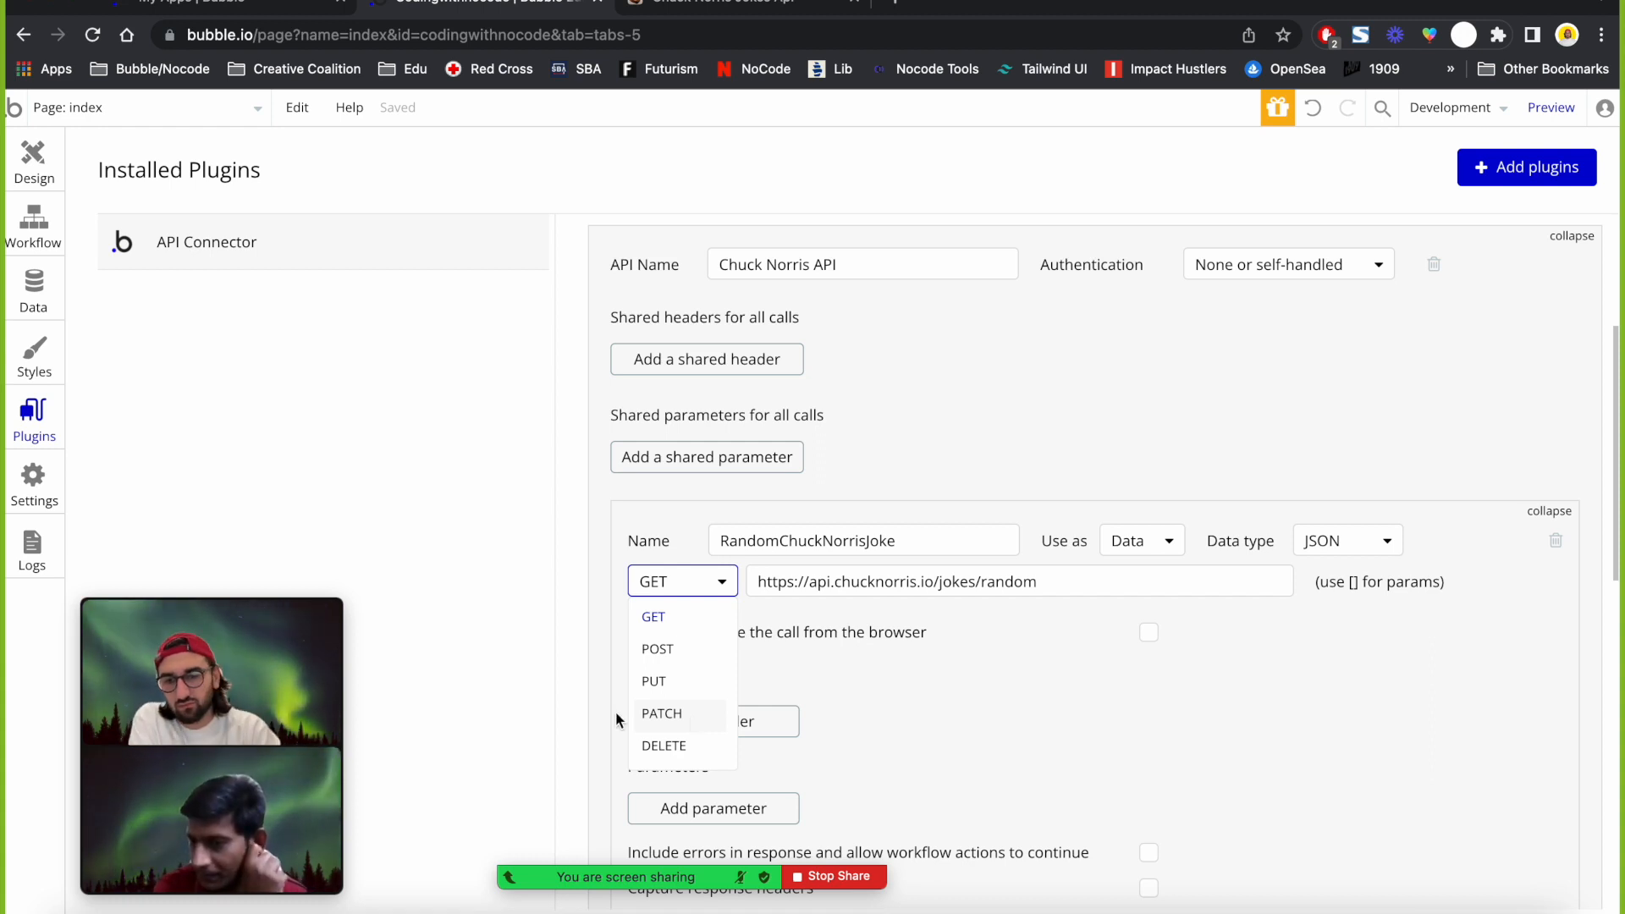
Keep GET as the request method for the RandomChuckNorrisJoke call to the Chuck Norris endpoint.
mouse_move(110, 669)
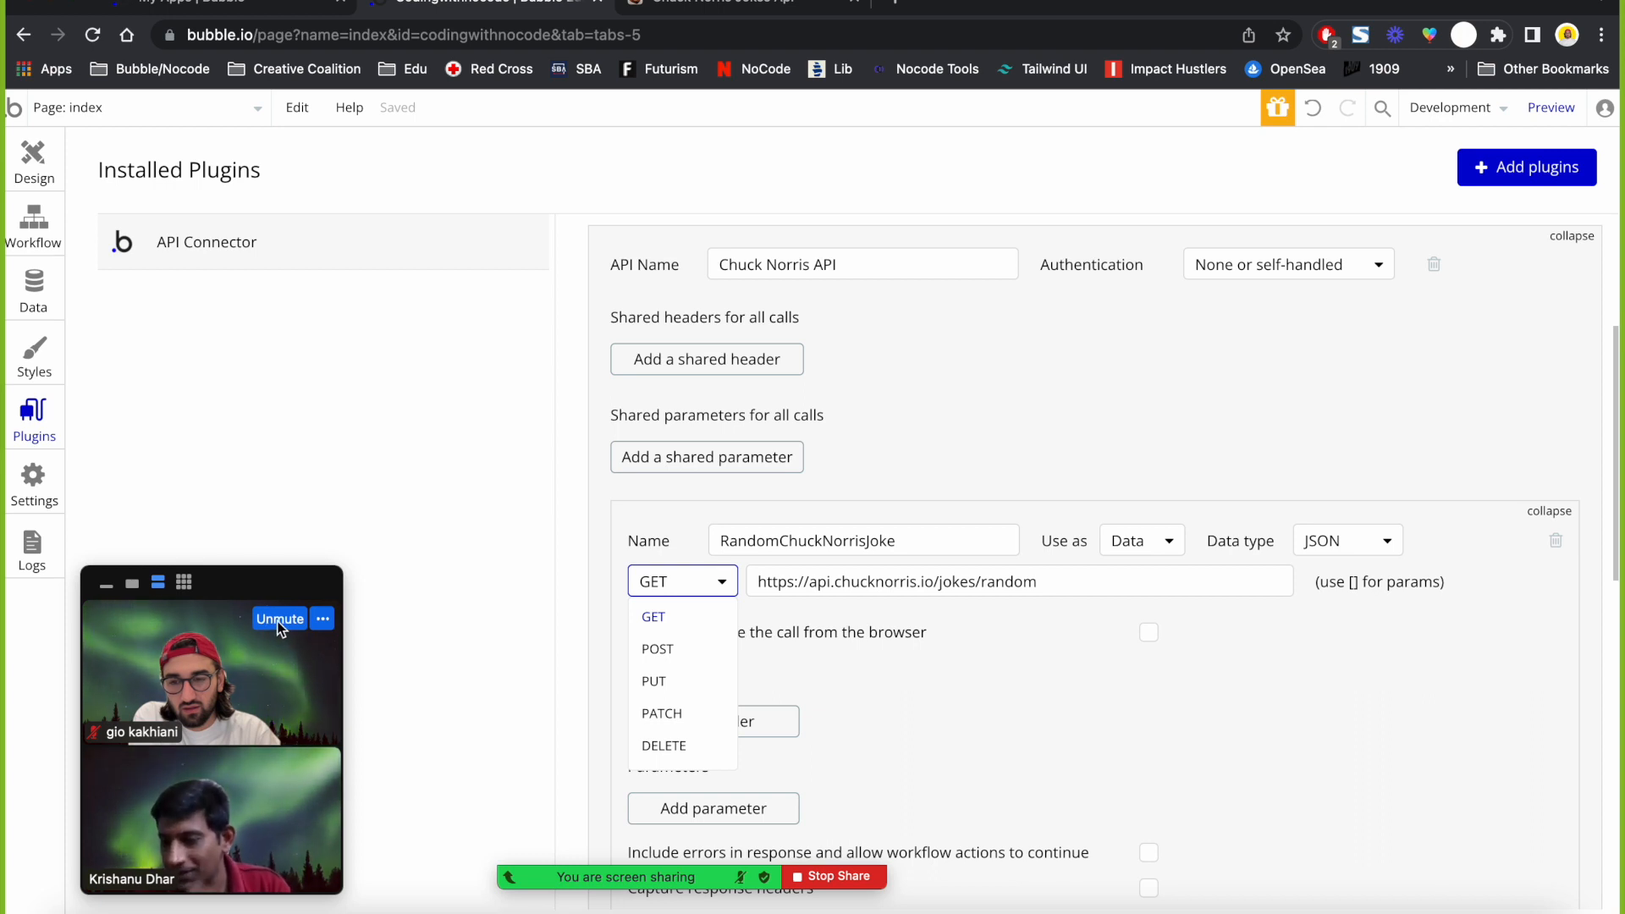
click(277, 620)
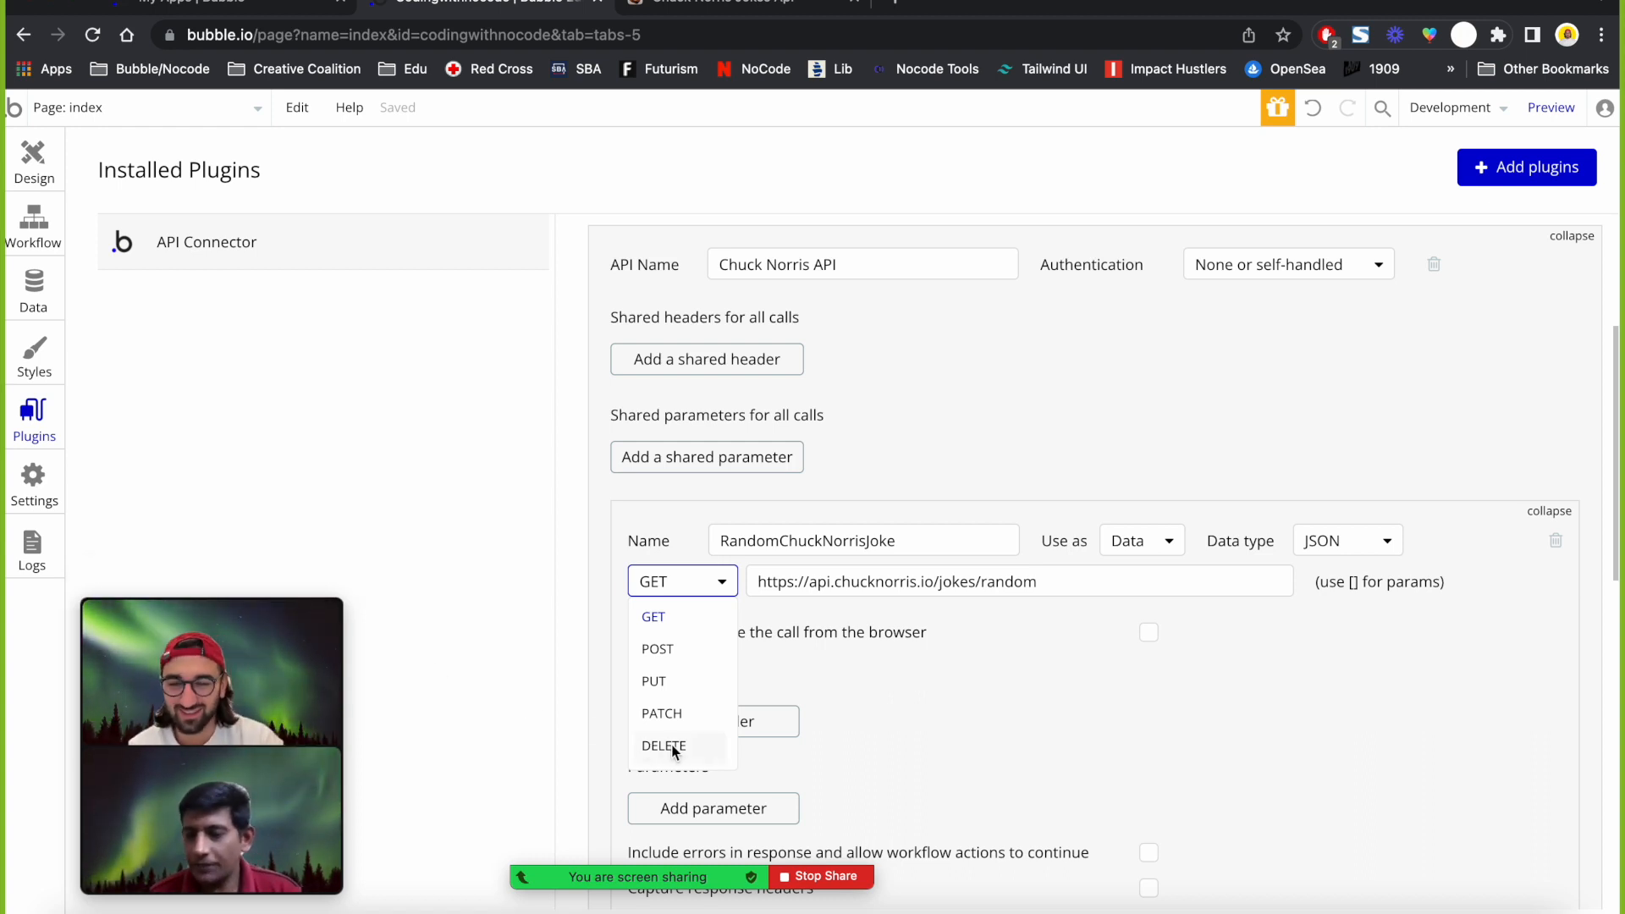
click(897, 687)
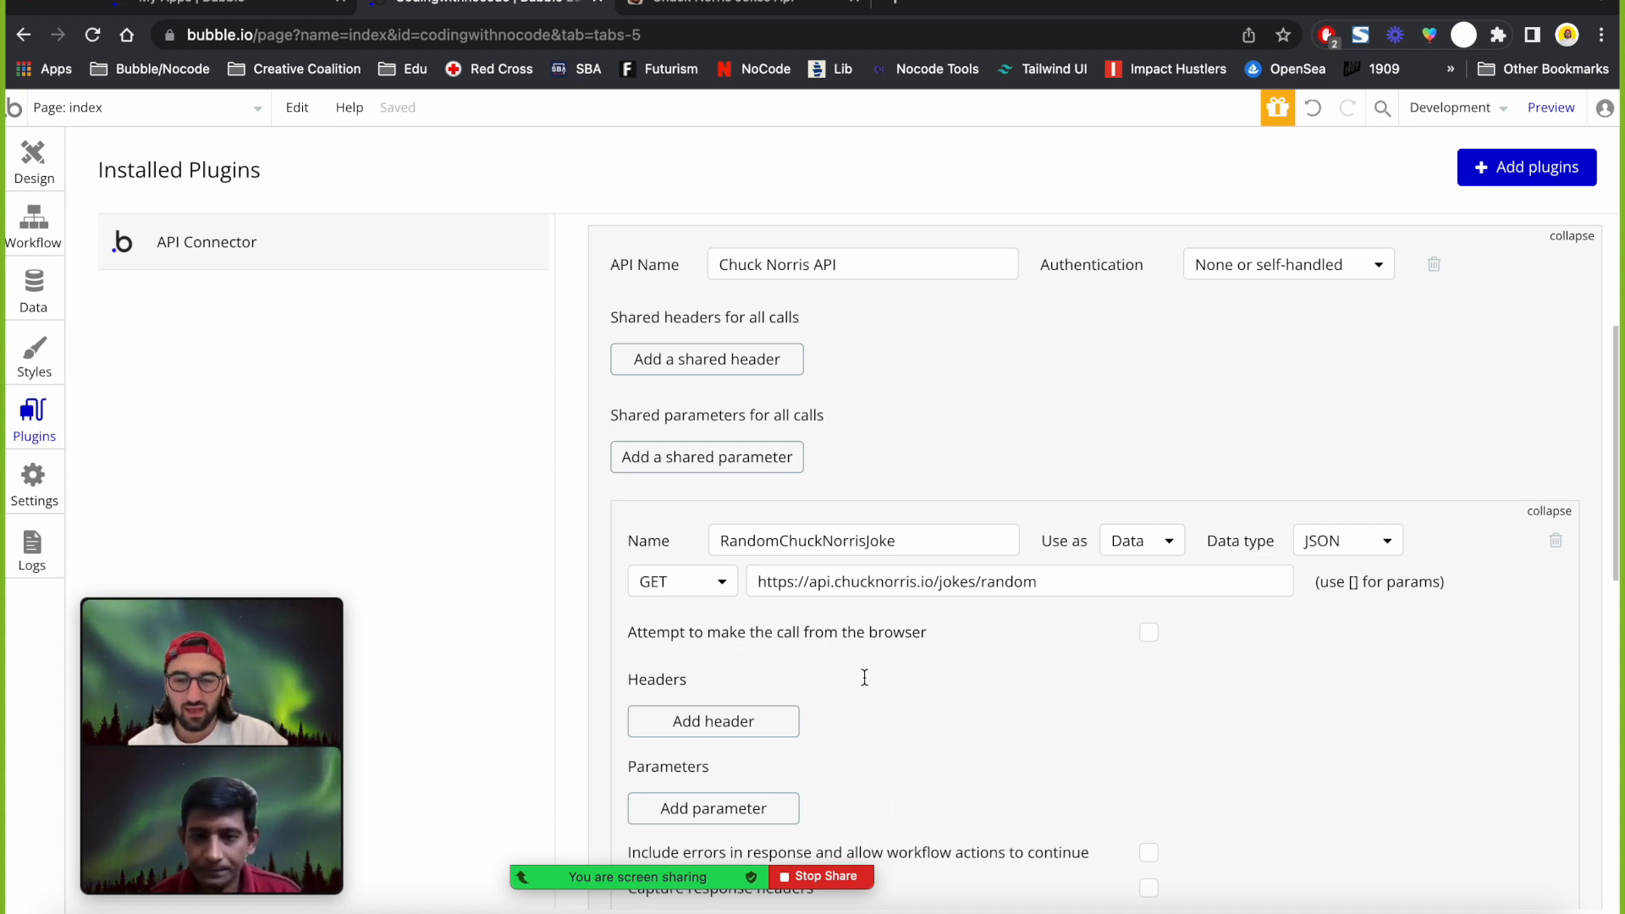
scroll(865, 677, down, 5)
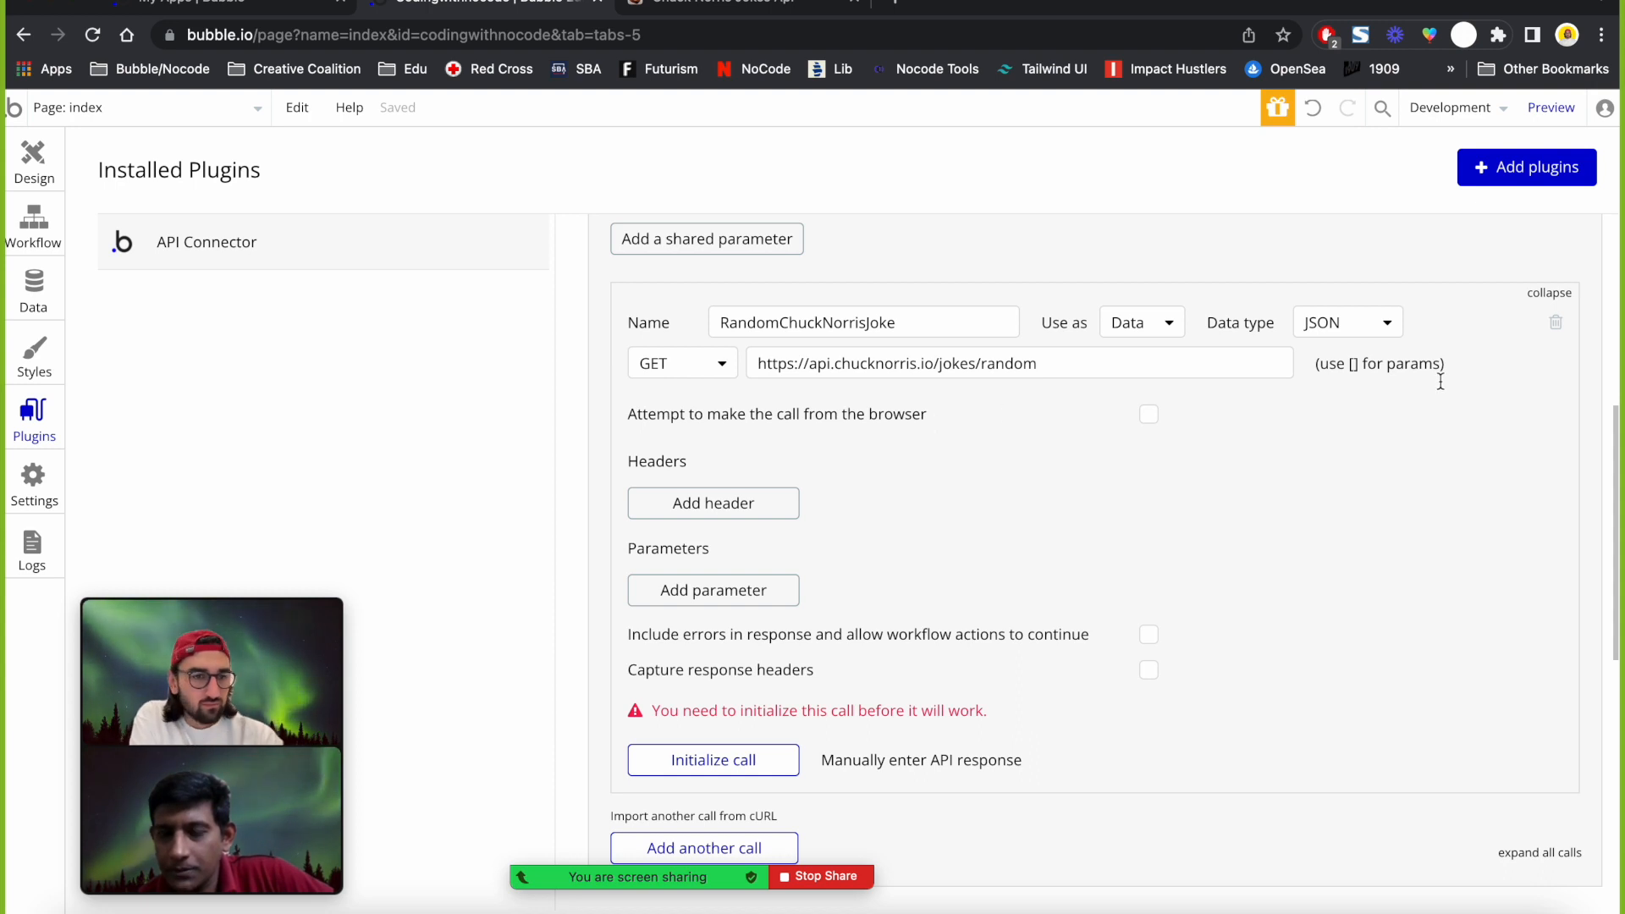
triple_click(1350, 359)
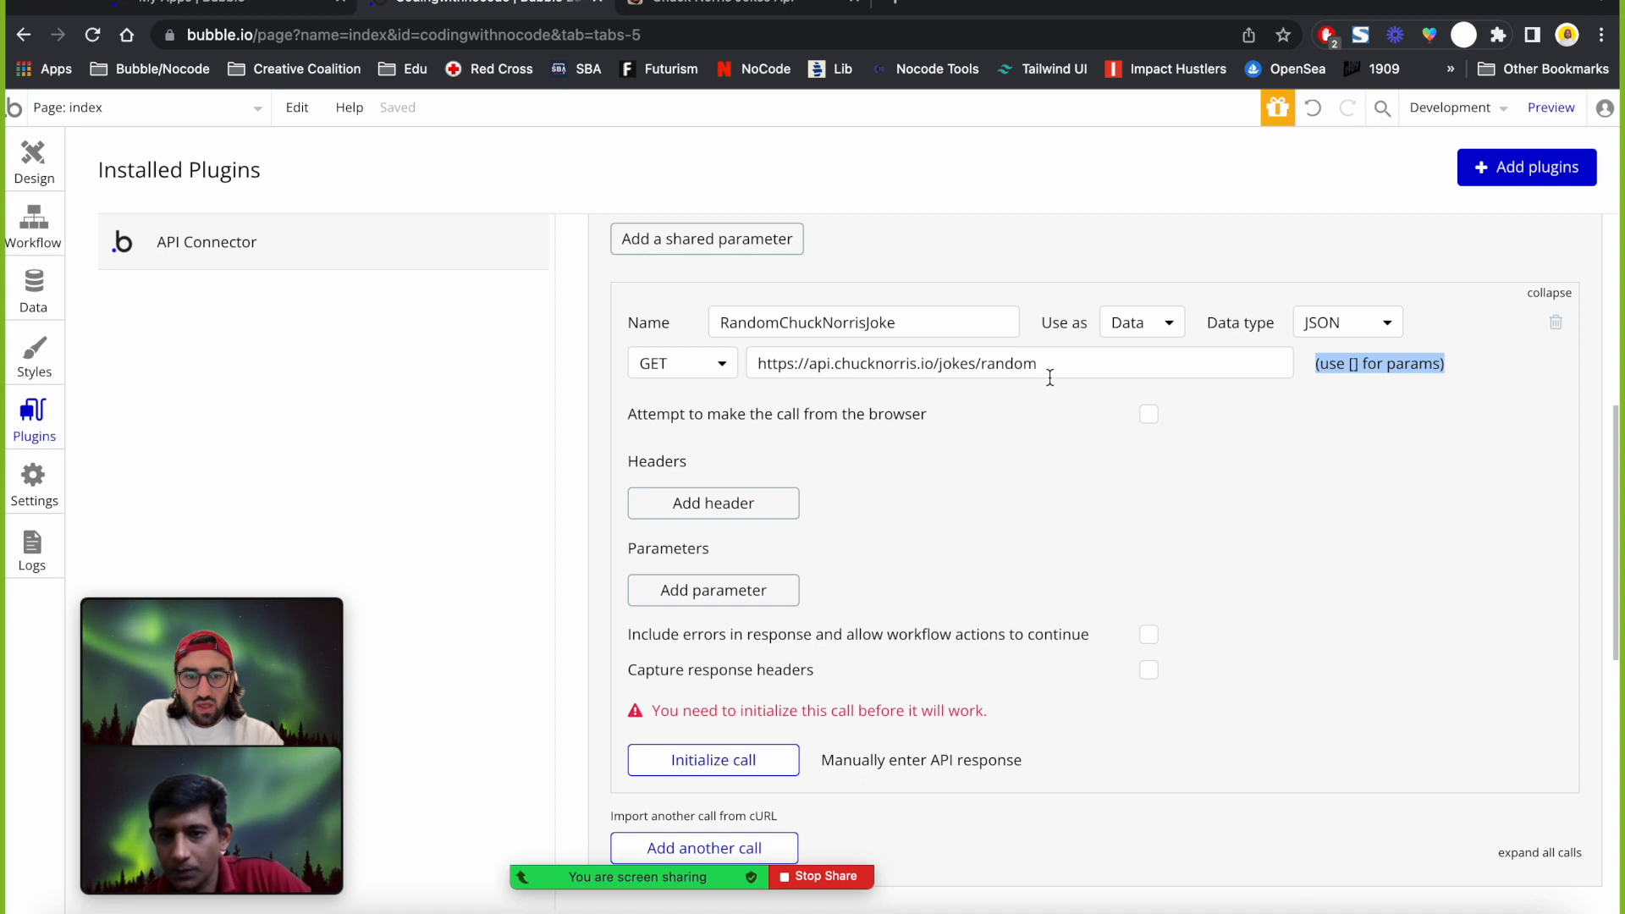
triple_click(1025, 365)
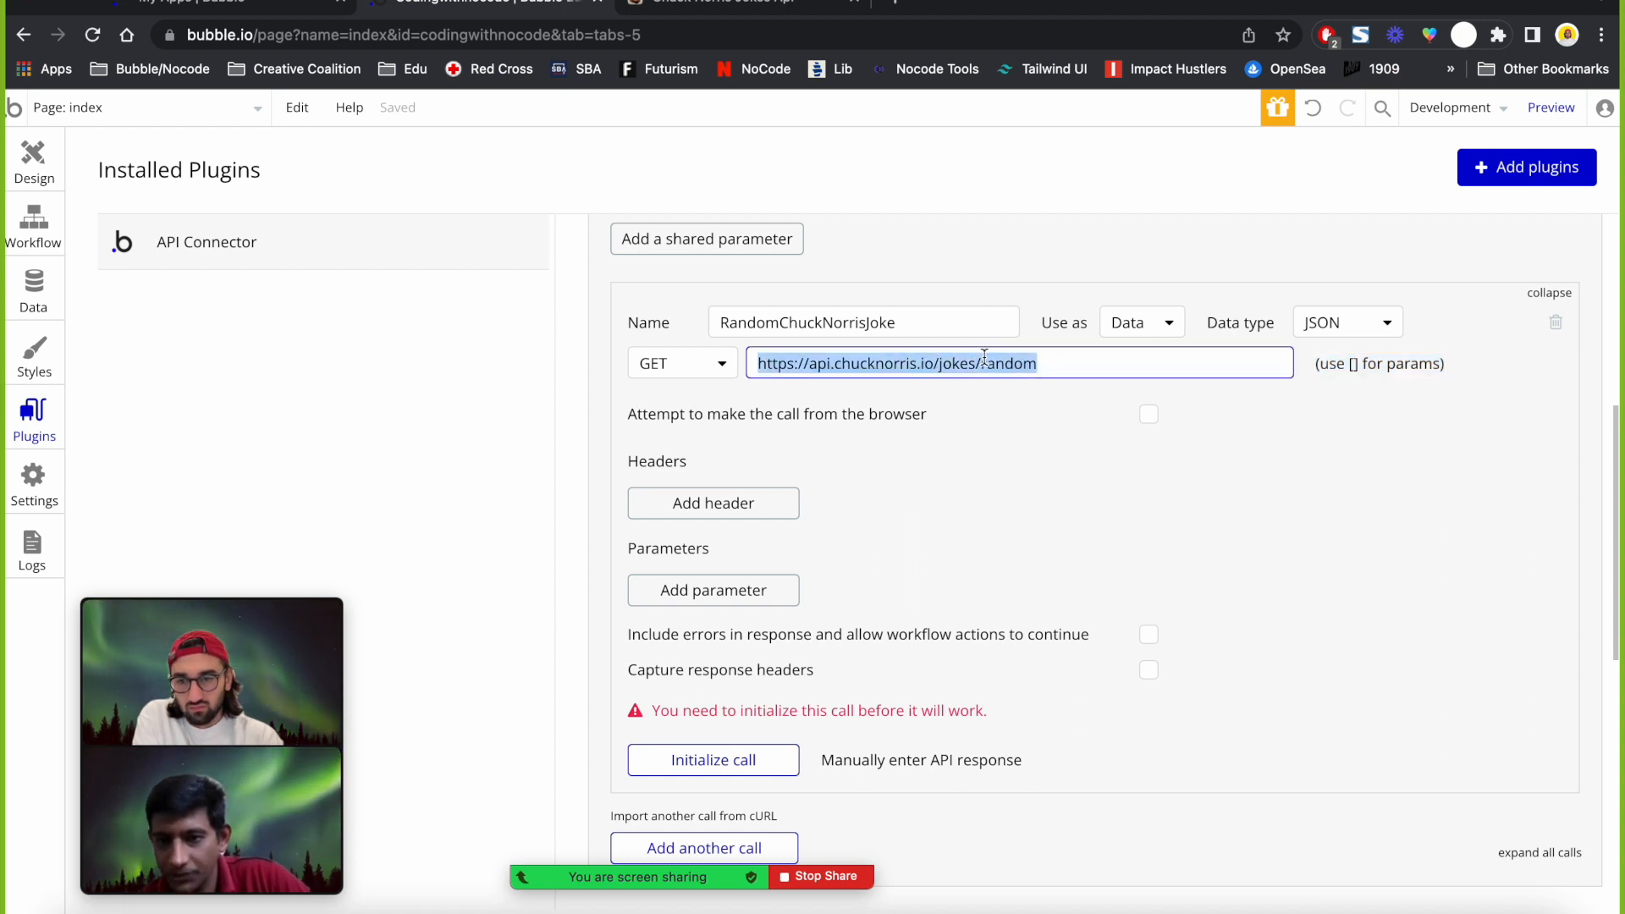
click(1023, 403)
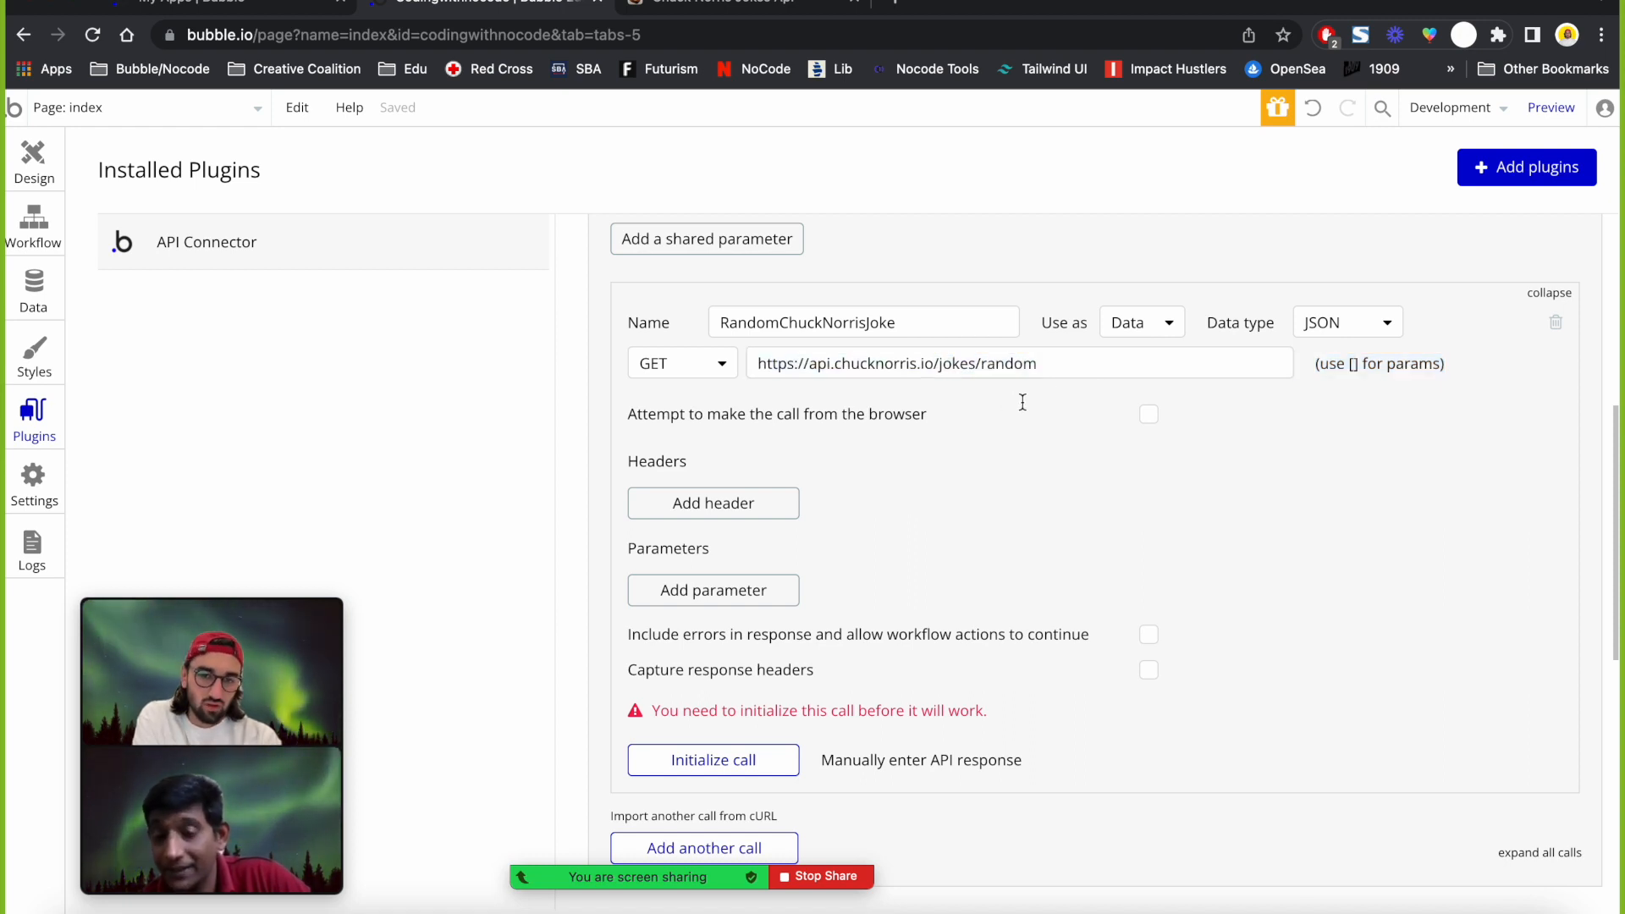
scroll(1023, 403, down, 2)
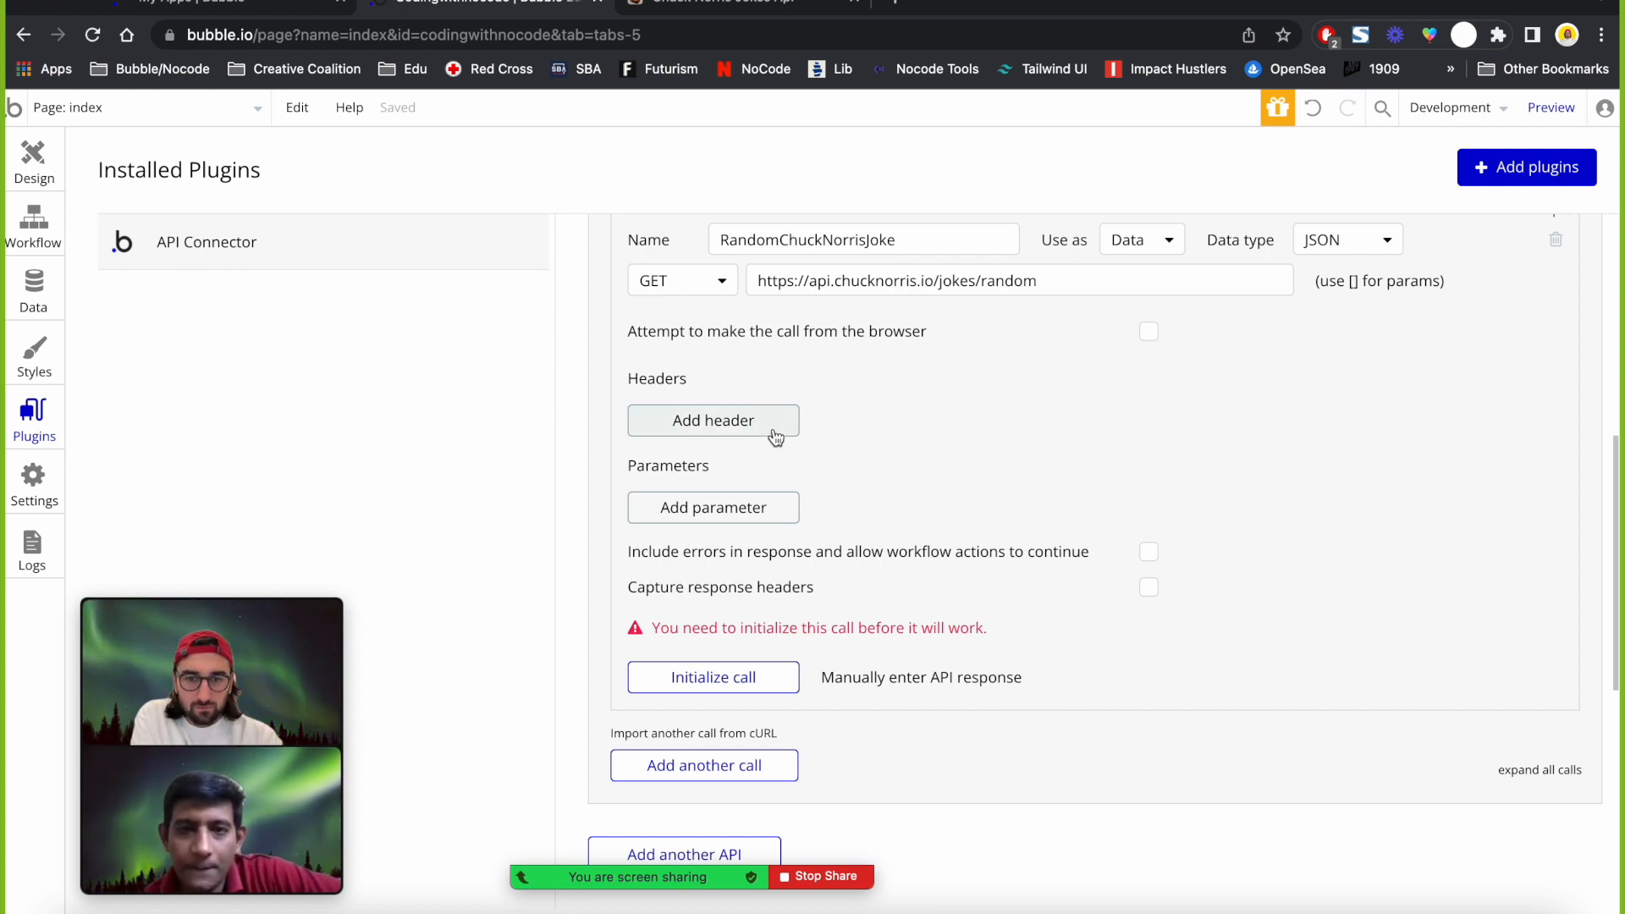
click(745, 8)
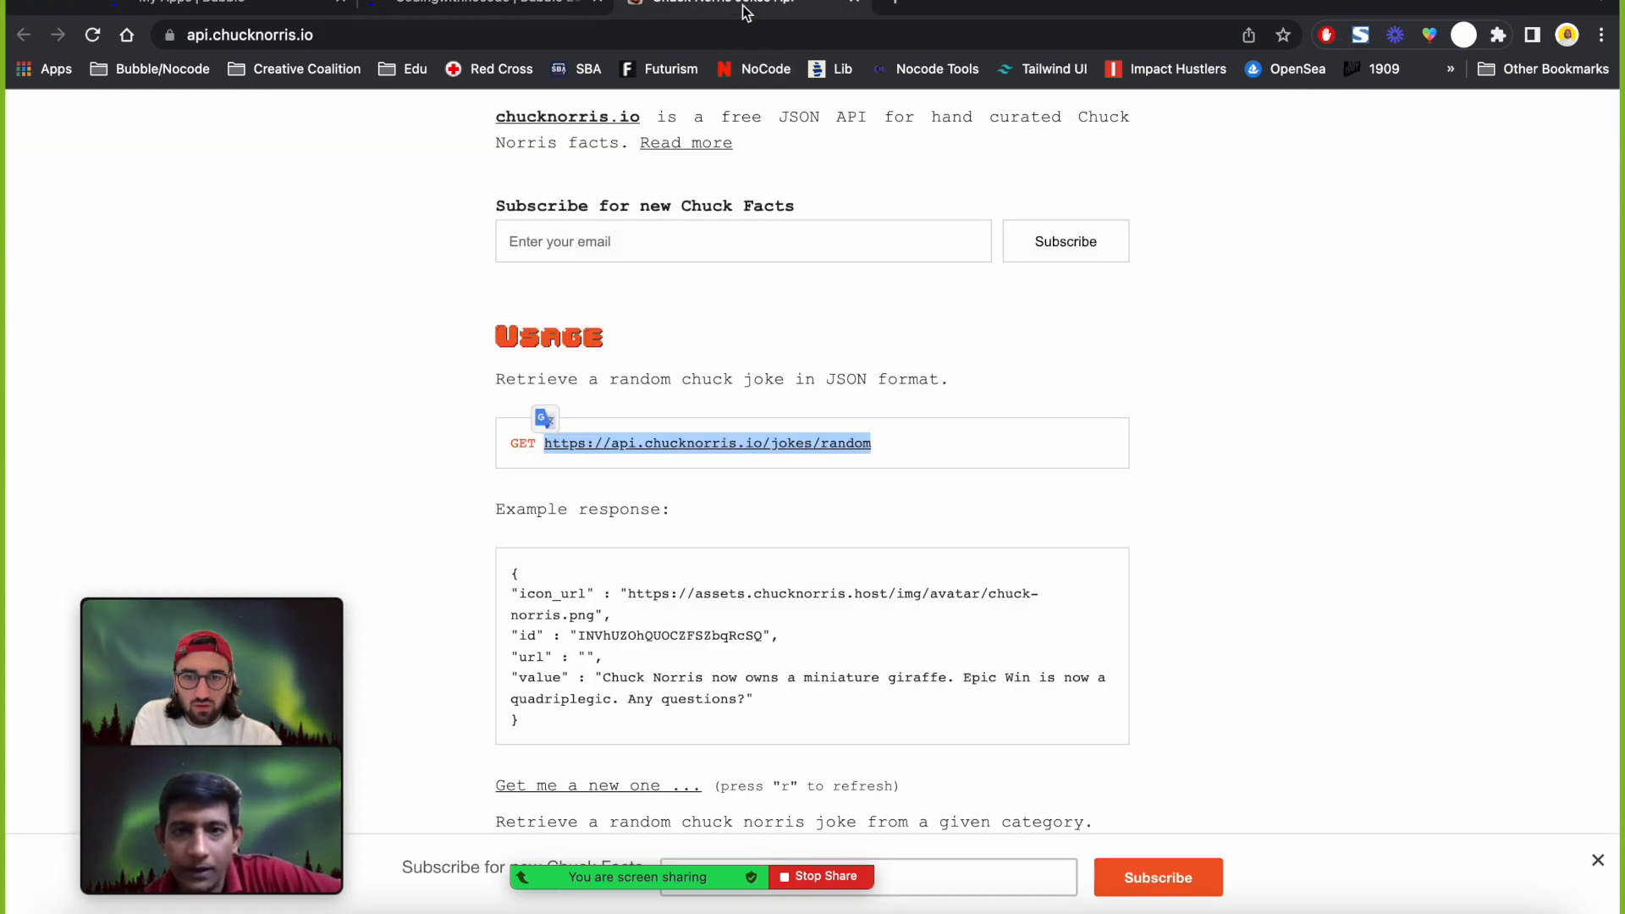
click(375, 471)
scroll(375, 471, down, 1)
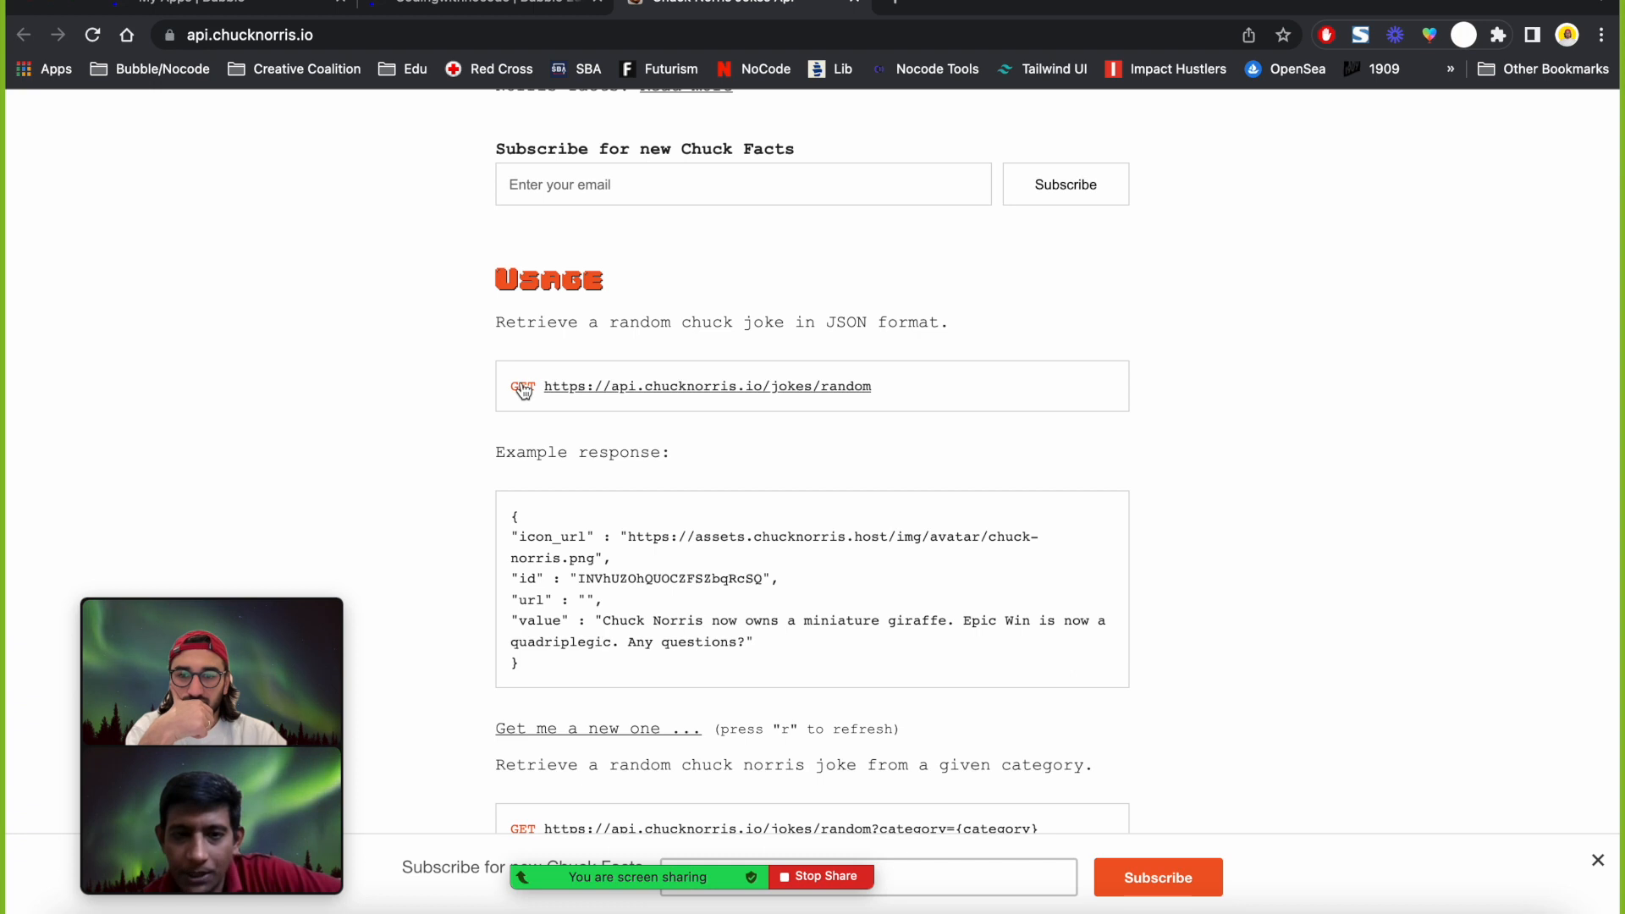
scroll(538, 451, down, 3)
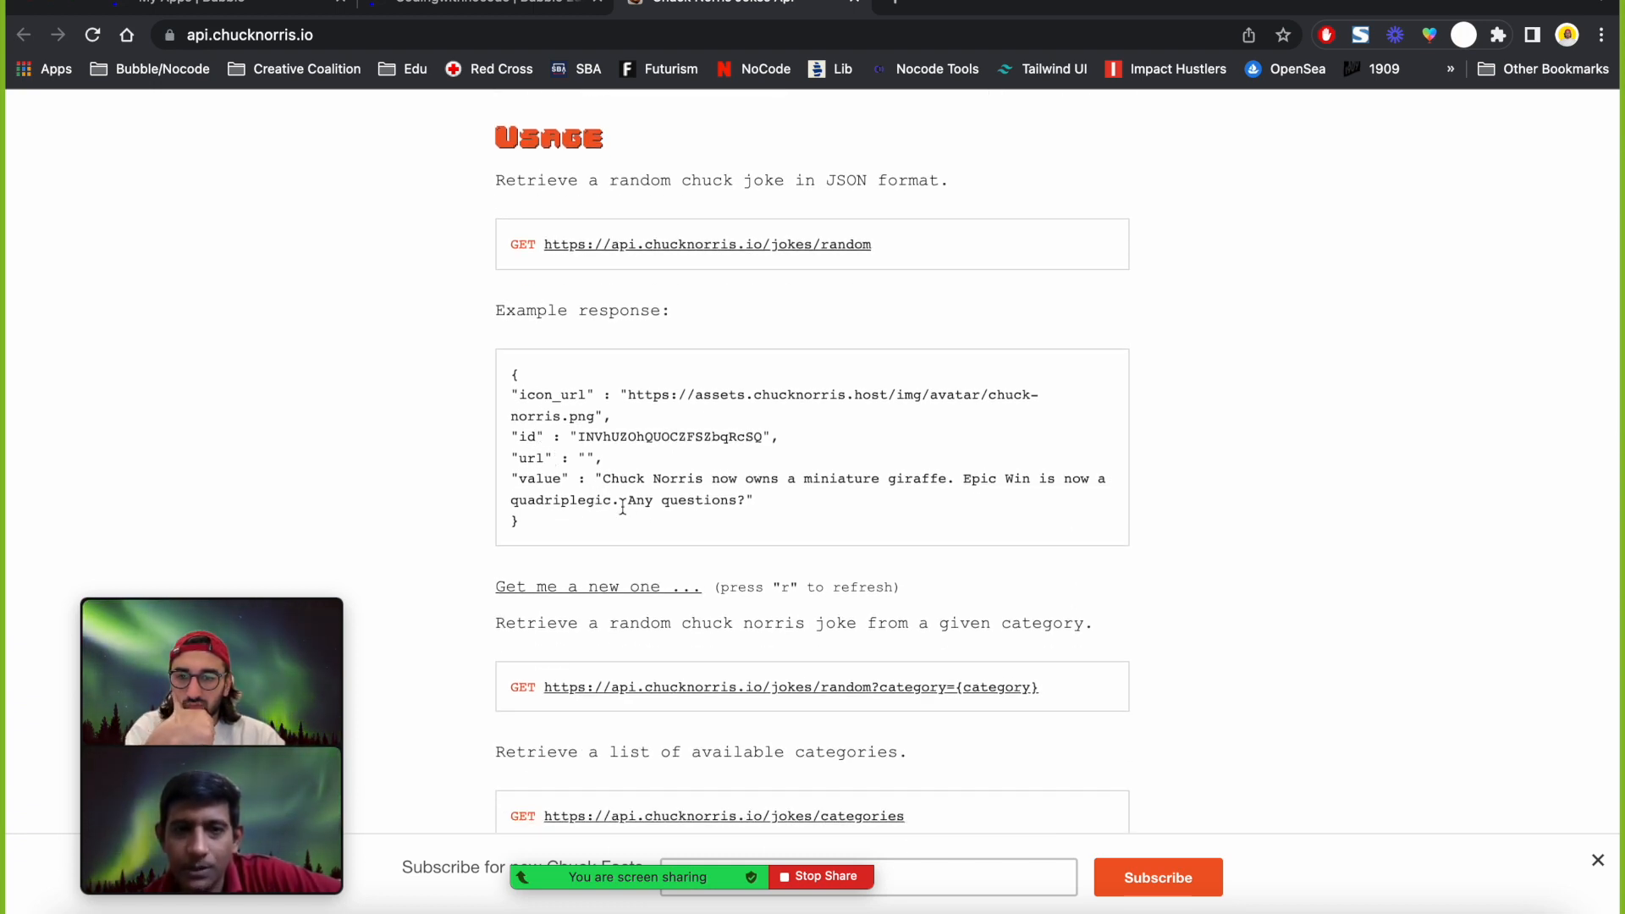
drag(749, 506, 492, 383)
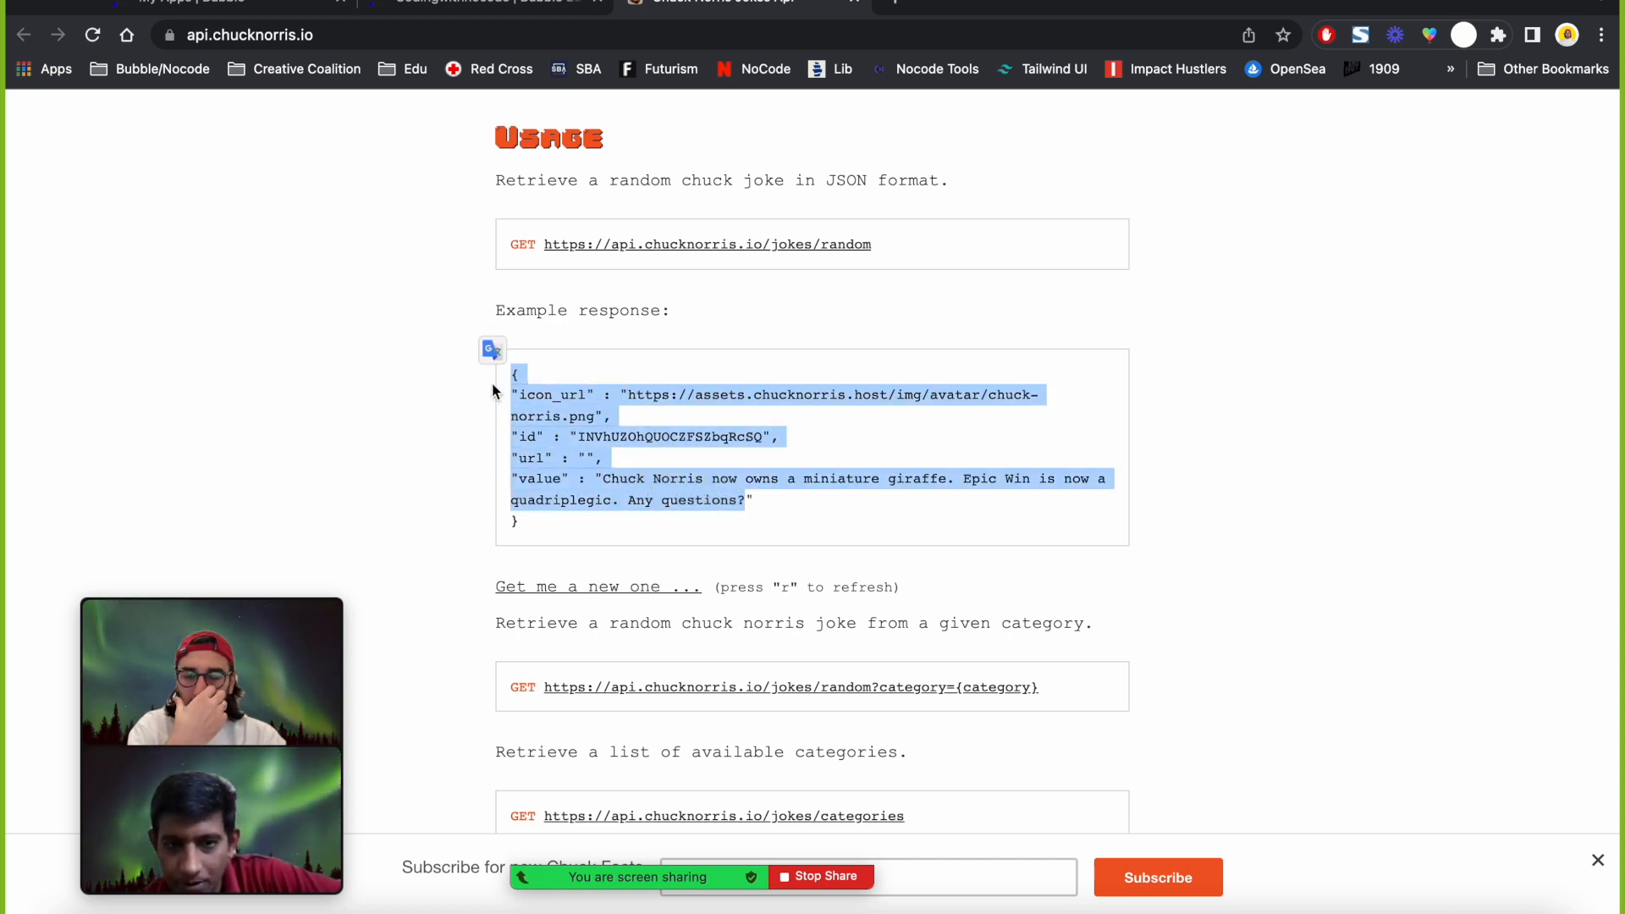
click(494, 391)
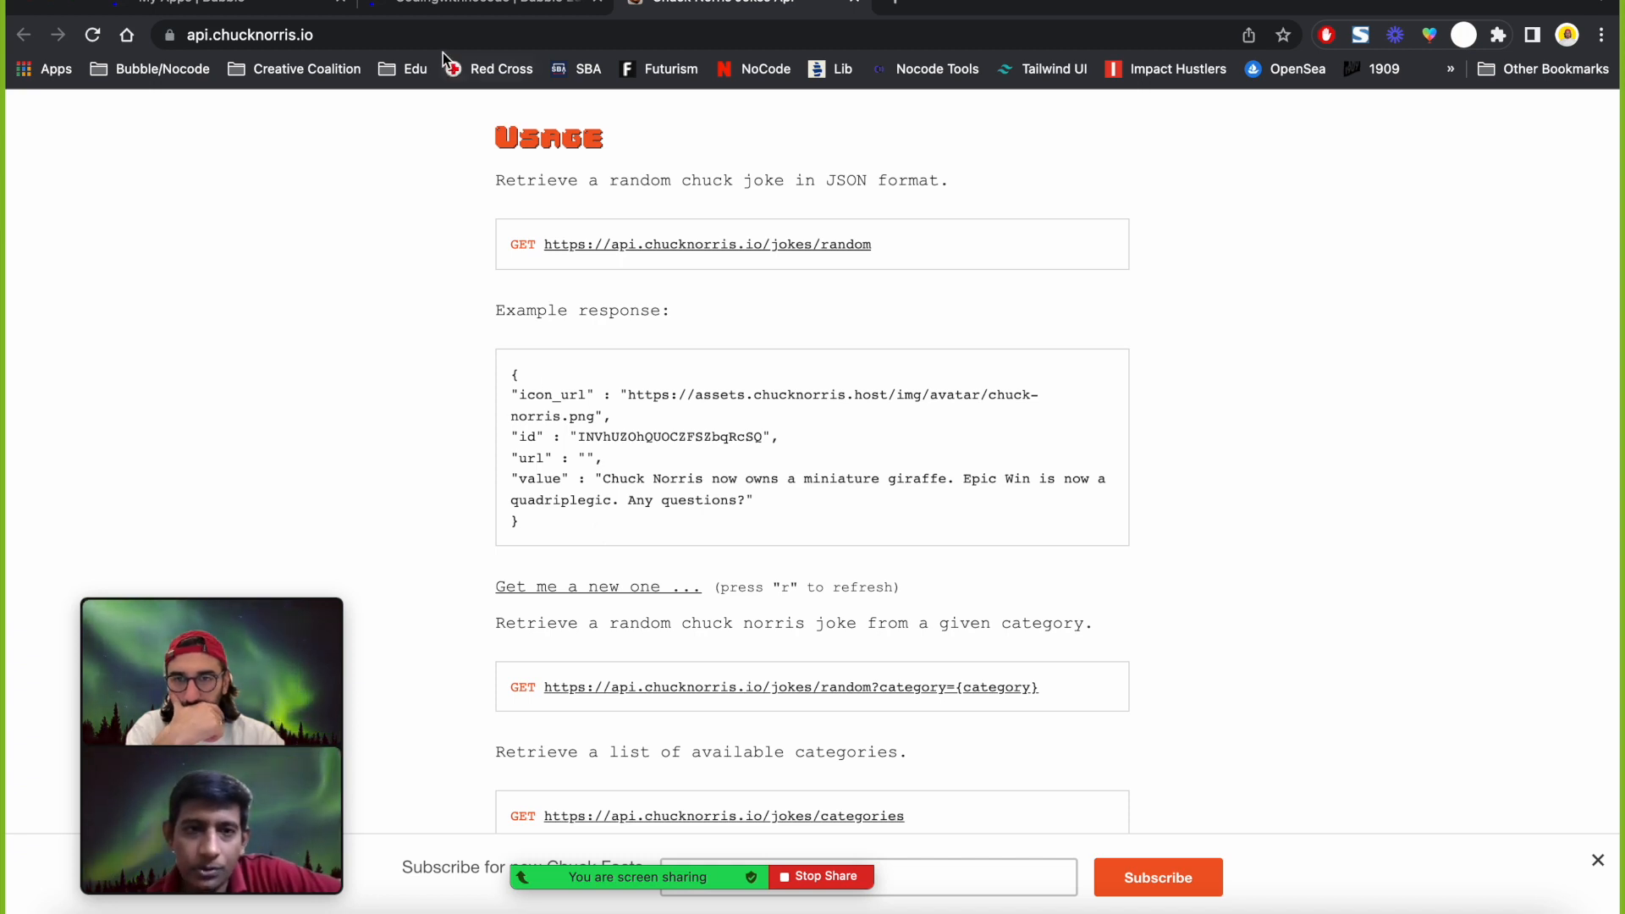
click(438, 11)
Add an empty header row and an empty parameter row to the call, then remove both.
scroll(838, 535, down, 1)
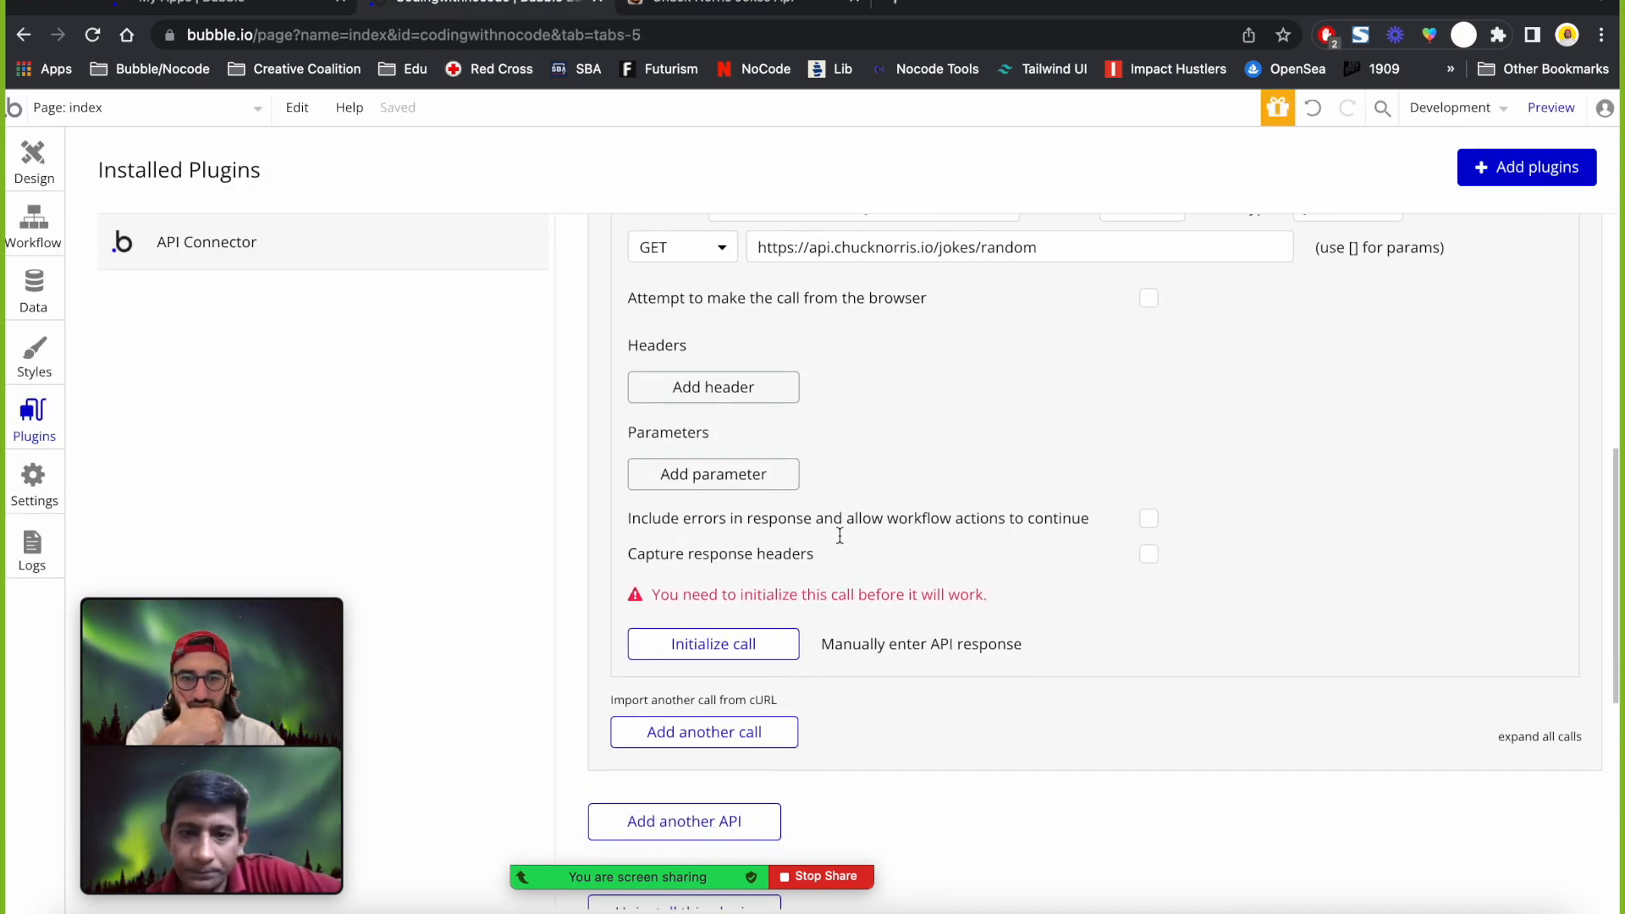
scroll(838, 535, up, 2)
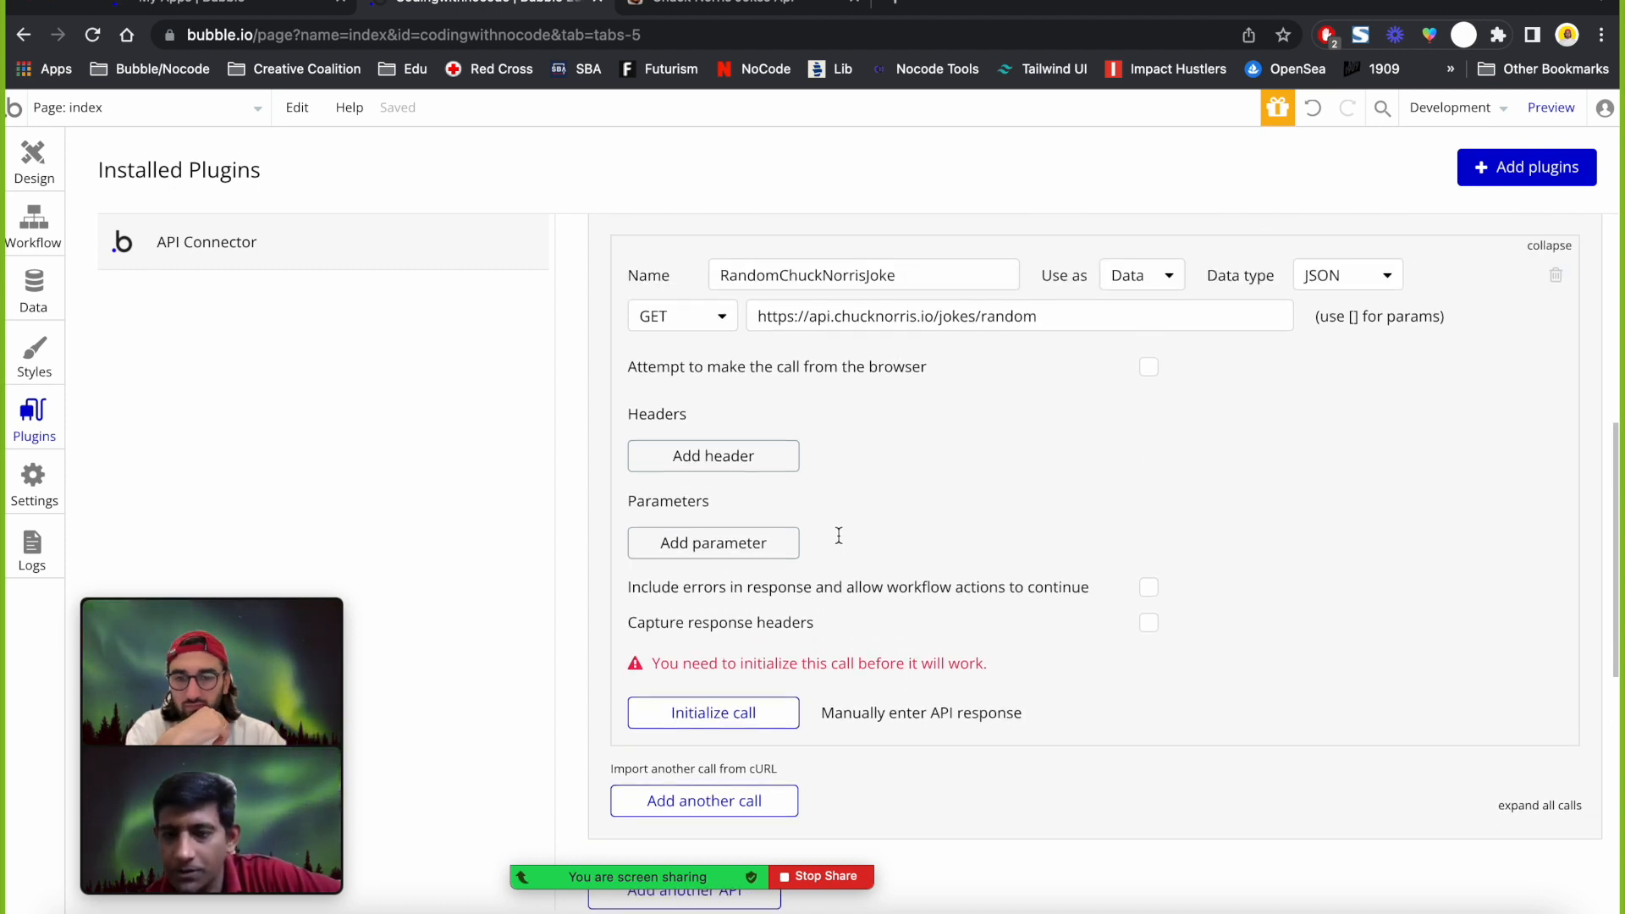
click(753, 463)
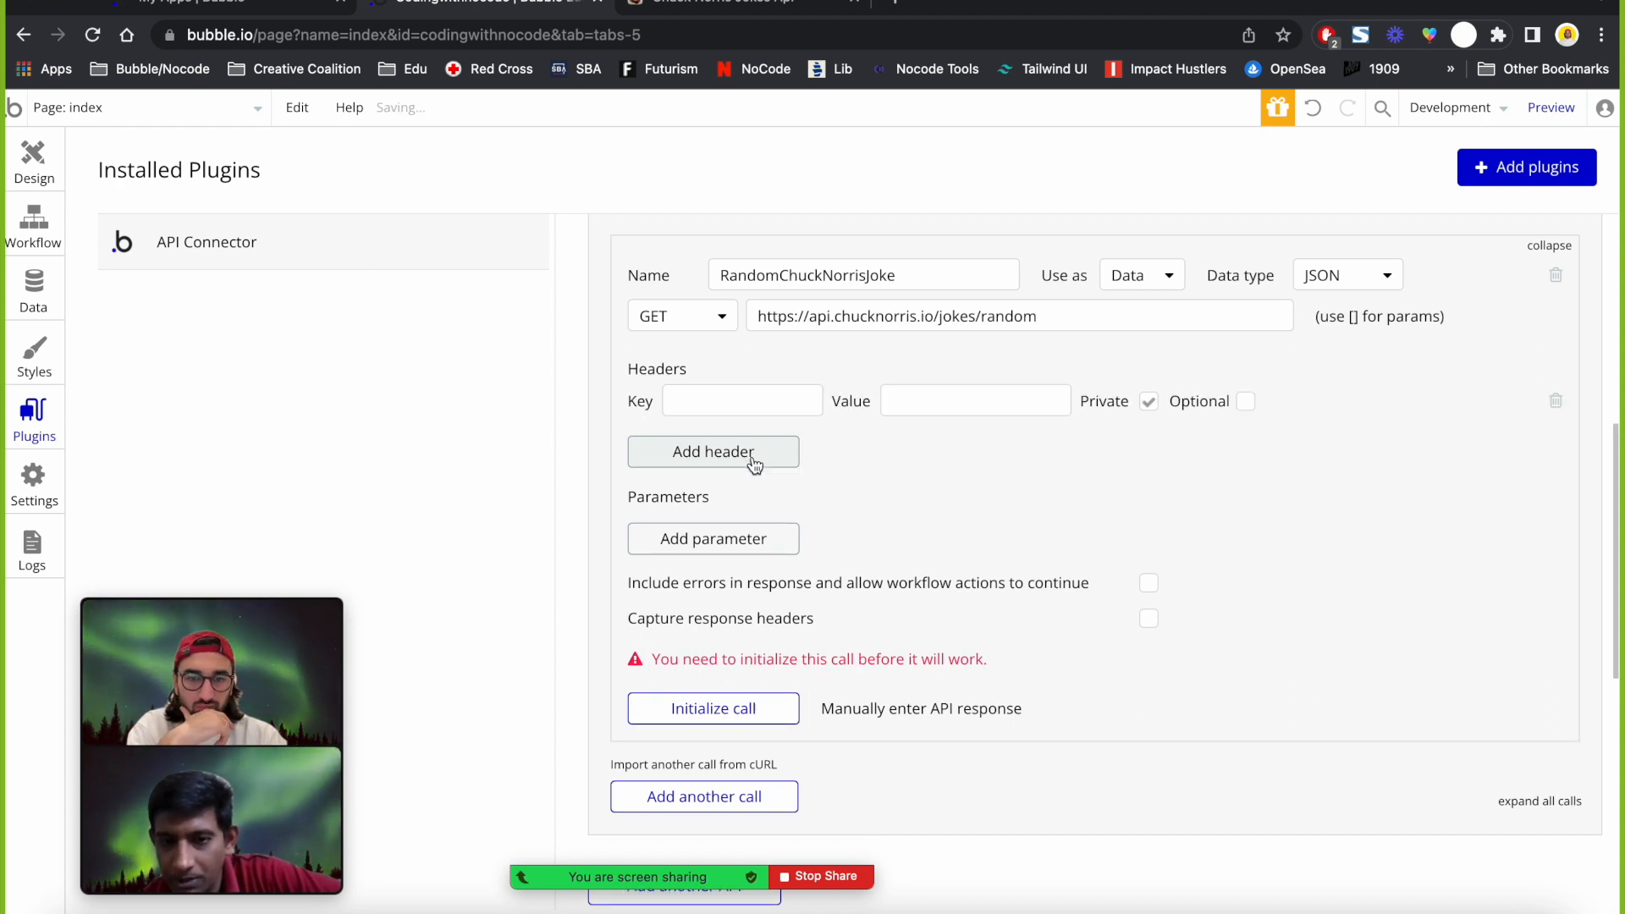
click(1554, 402)
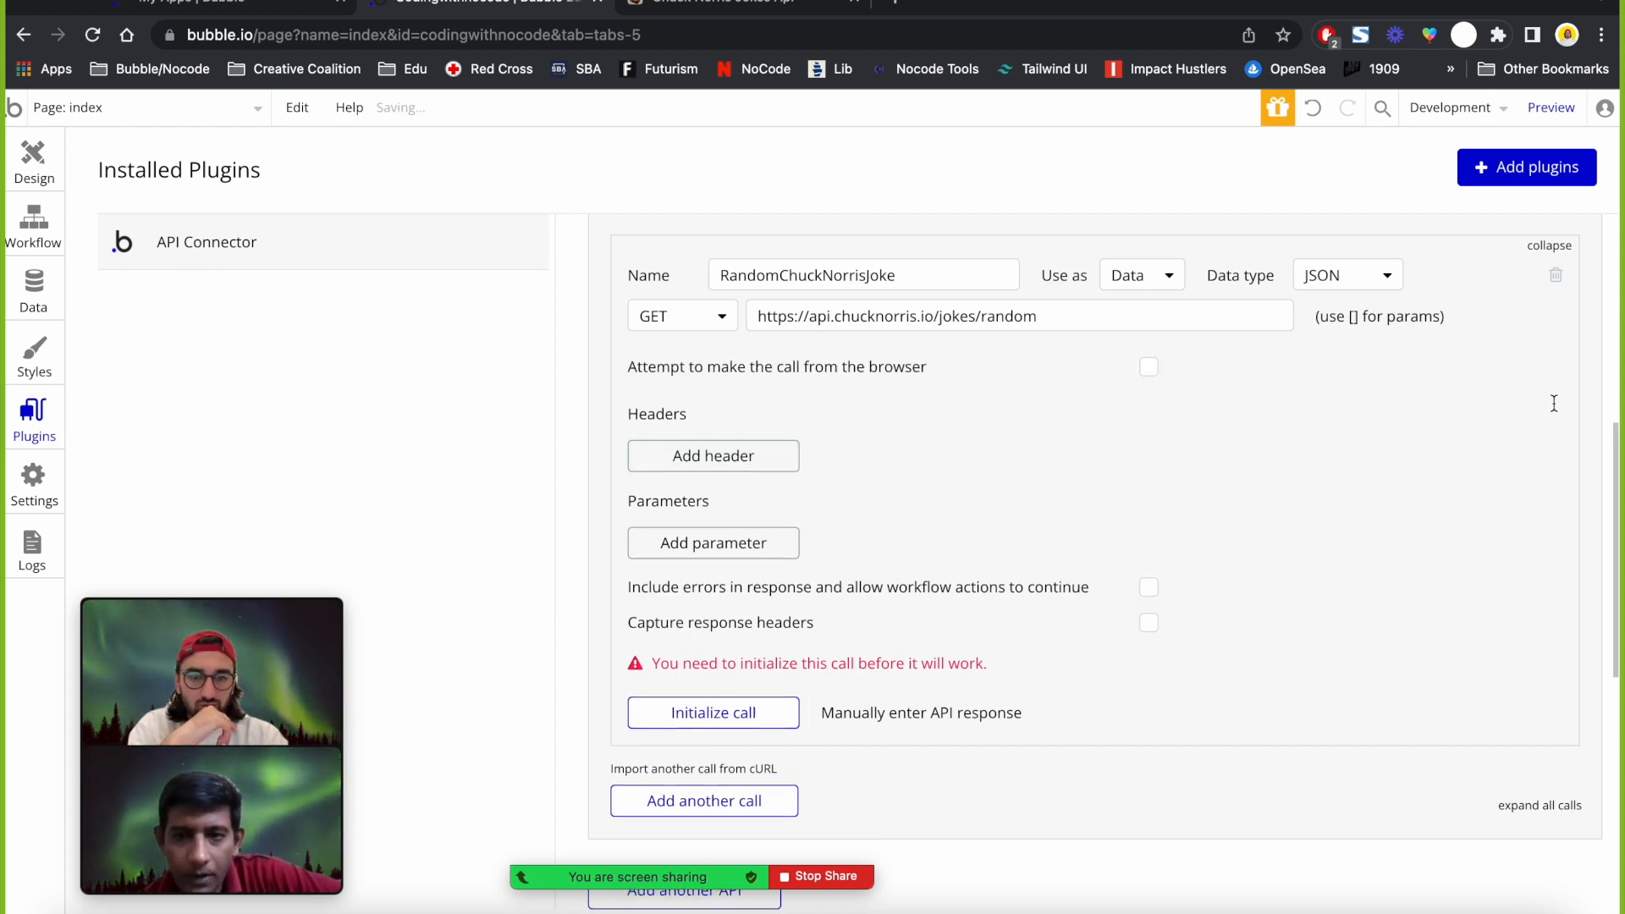
click(750, 546)
click(1554, 487)
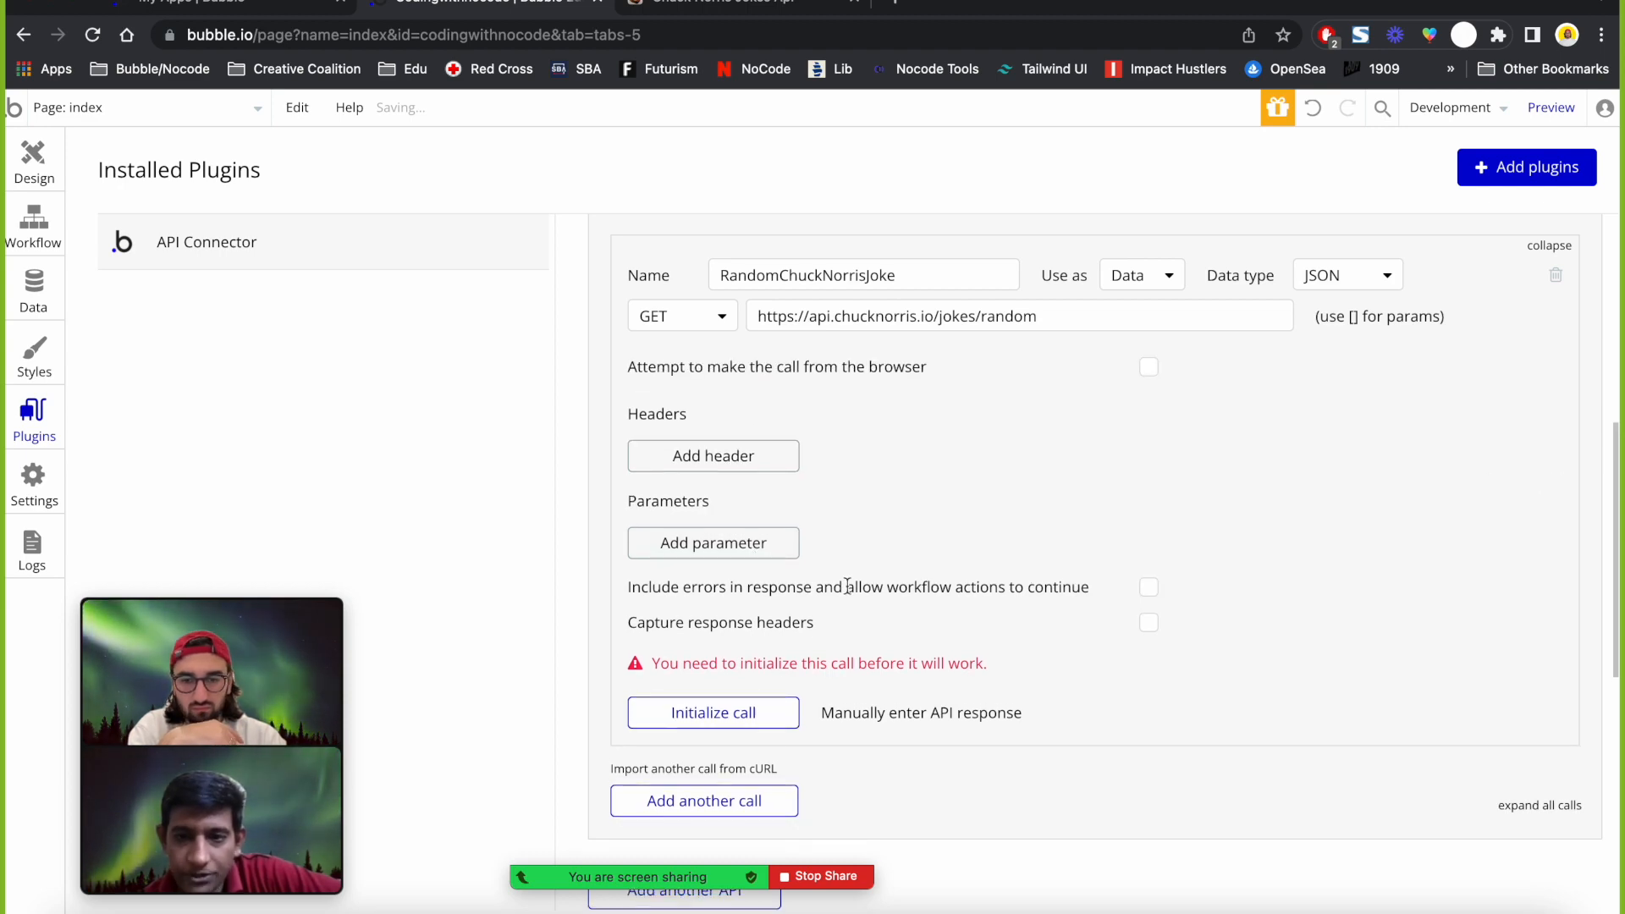
Initialize the call, review the raw joke JSON, and save the six returned fields as text.
click(710, 717)
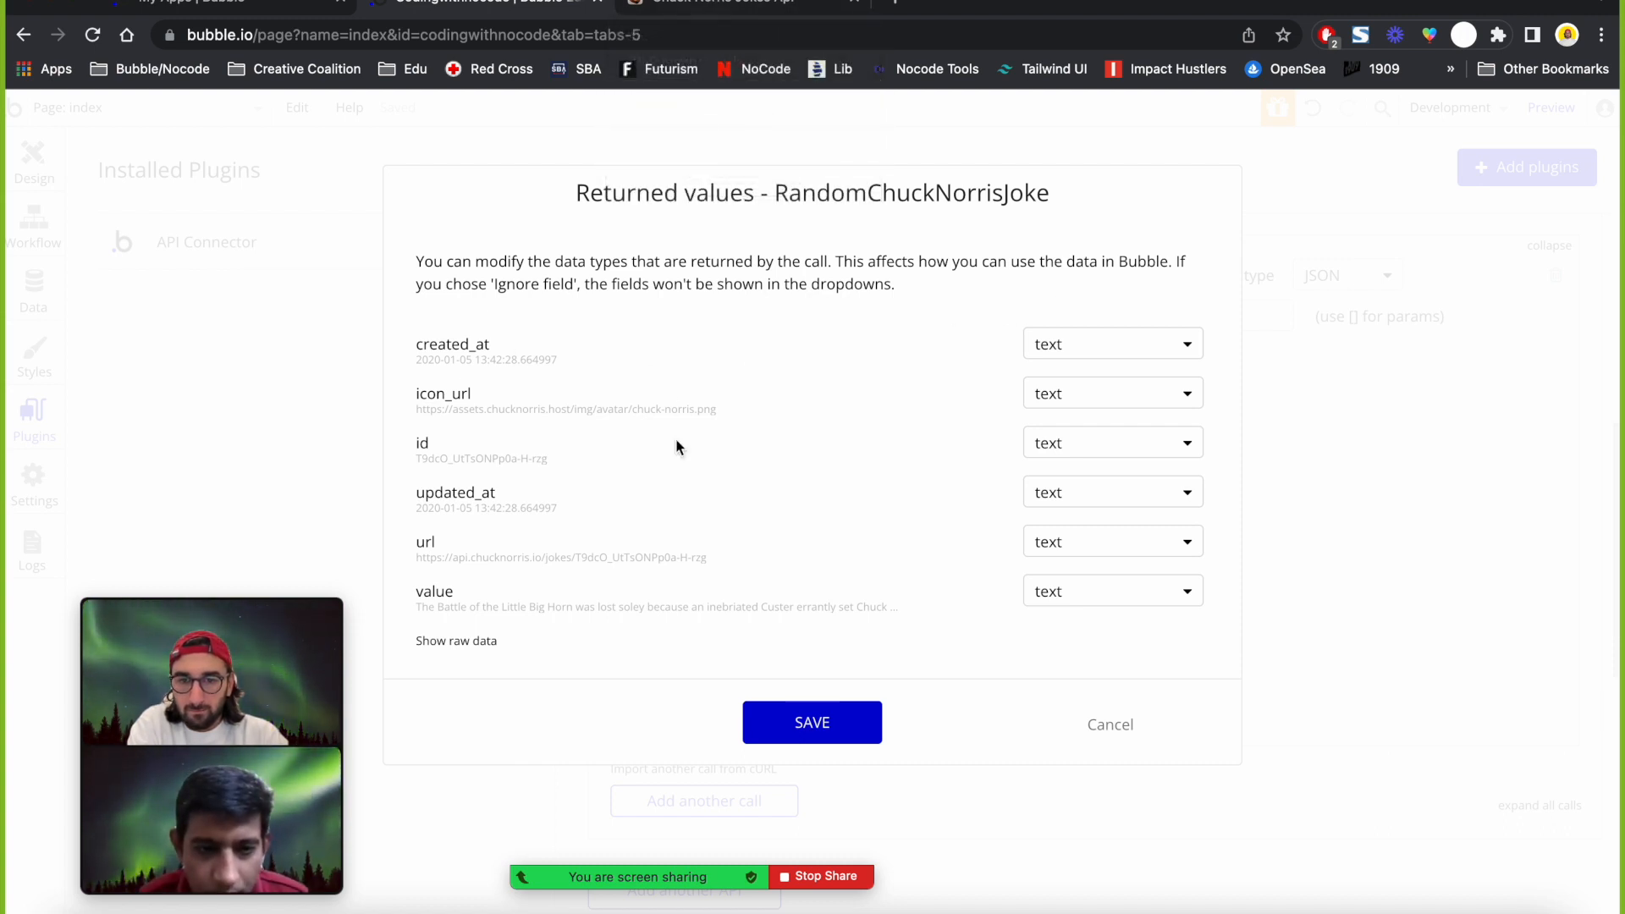
click(461, 642)
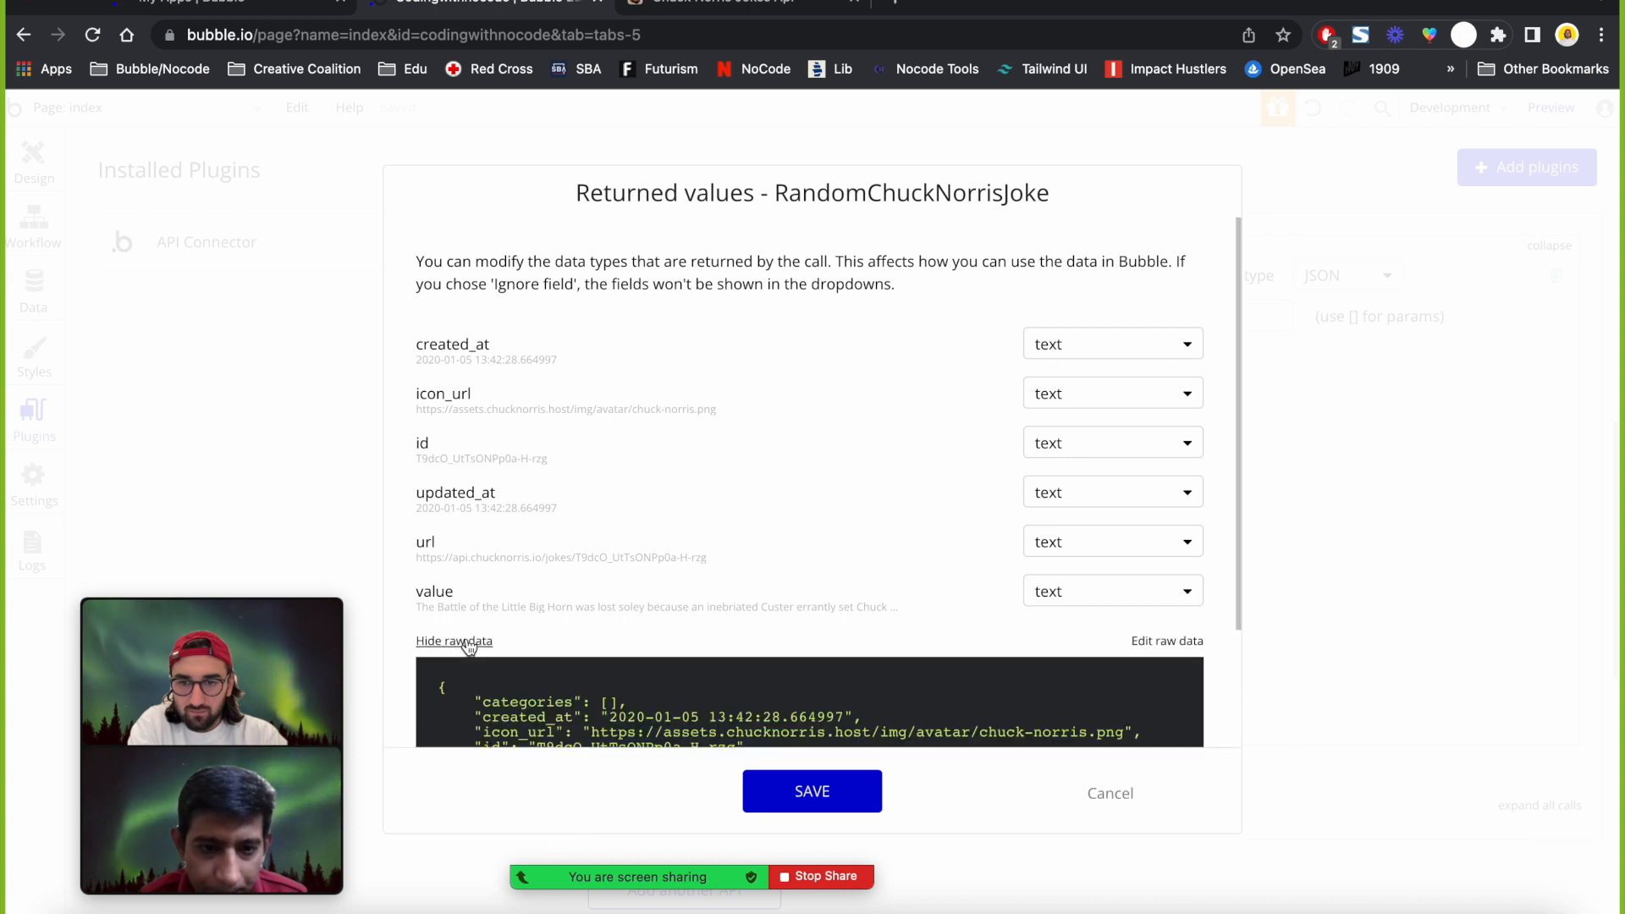
click(281, 619)
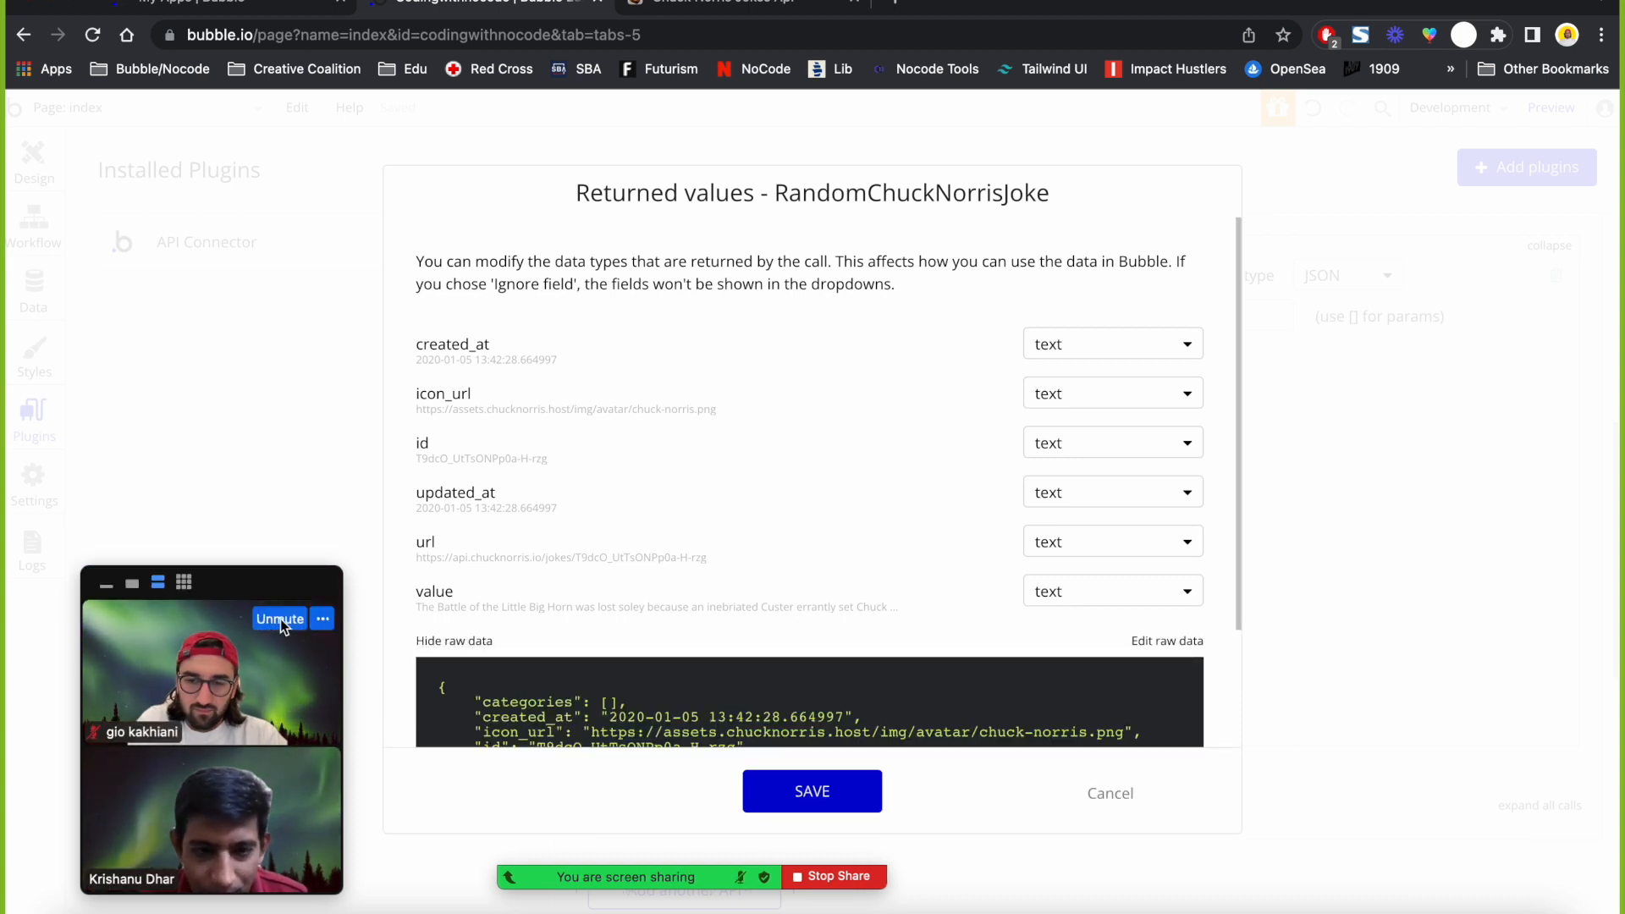
scroll(503, 679, down, 3)
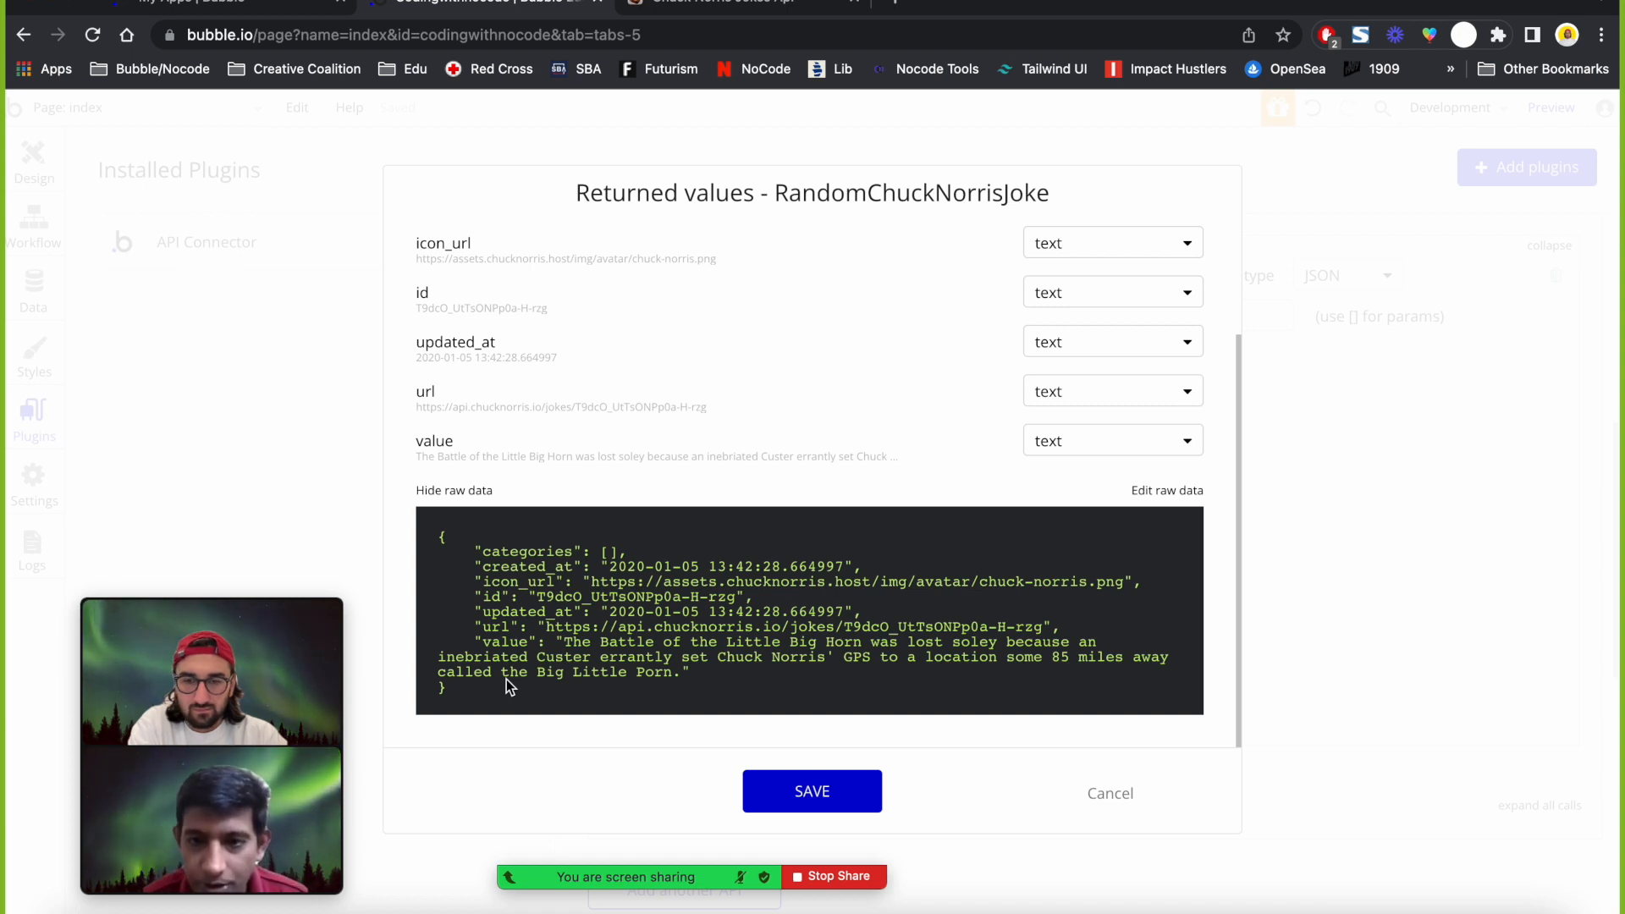
mouse_move(288, 614)
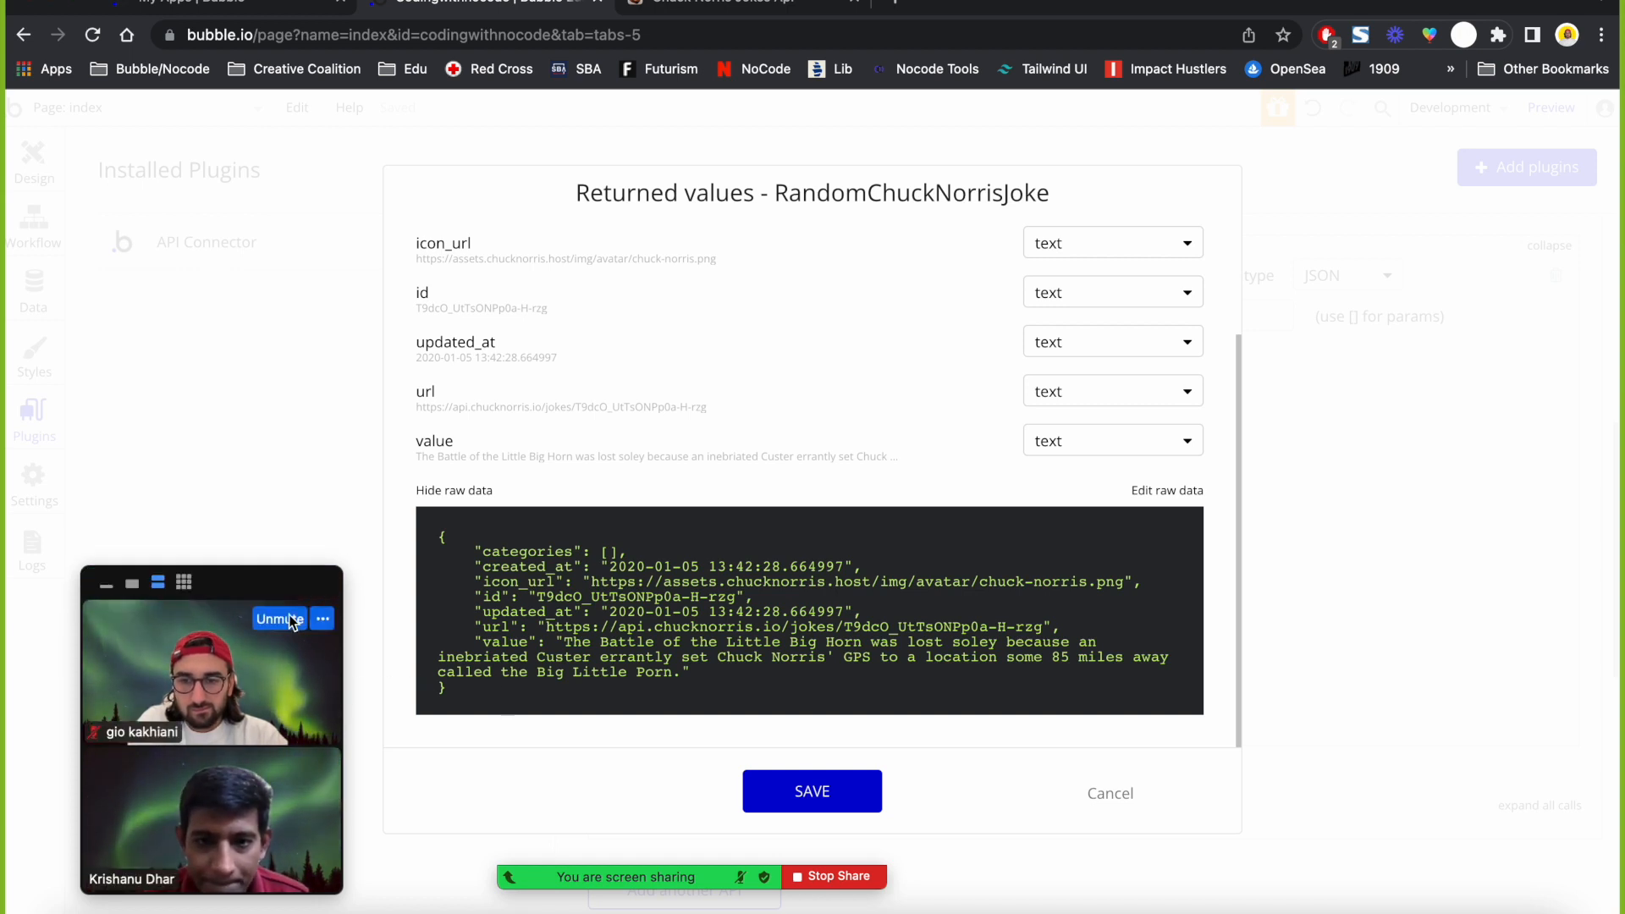
double_click(504, 551)
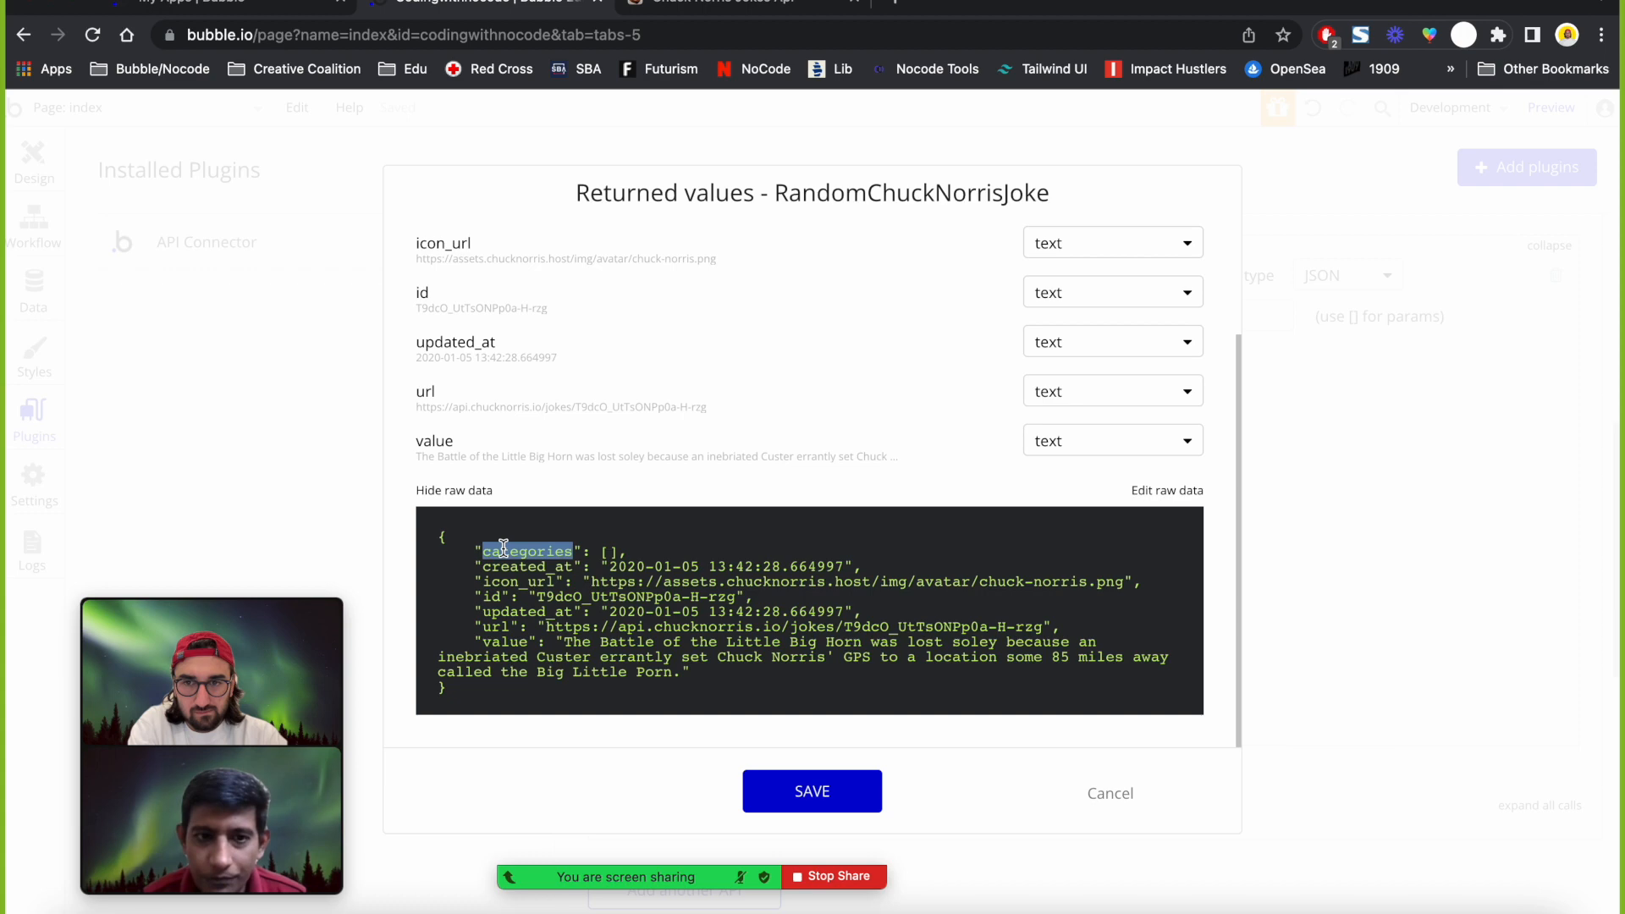
scroll(516, 386, up, 4)
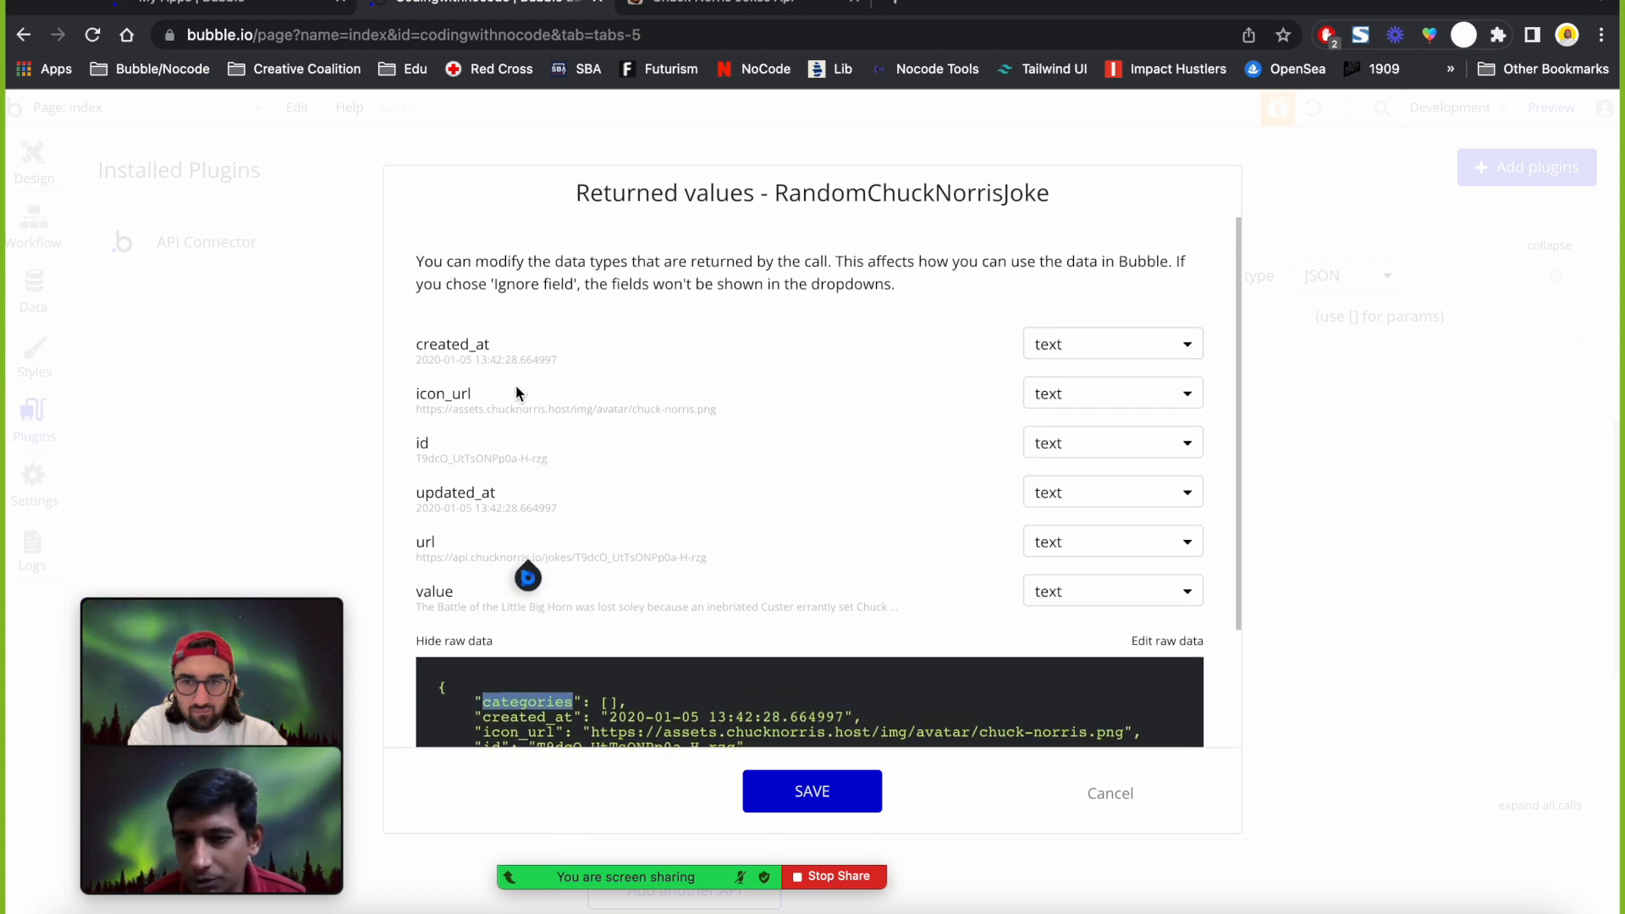
scroll(516, 394, down, 3)
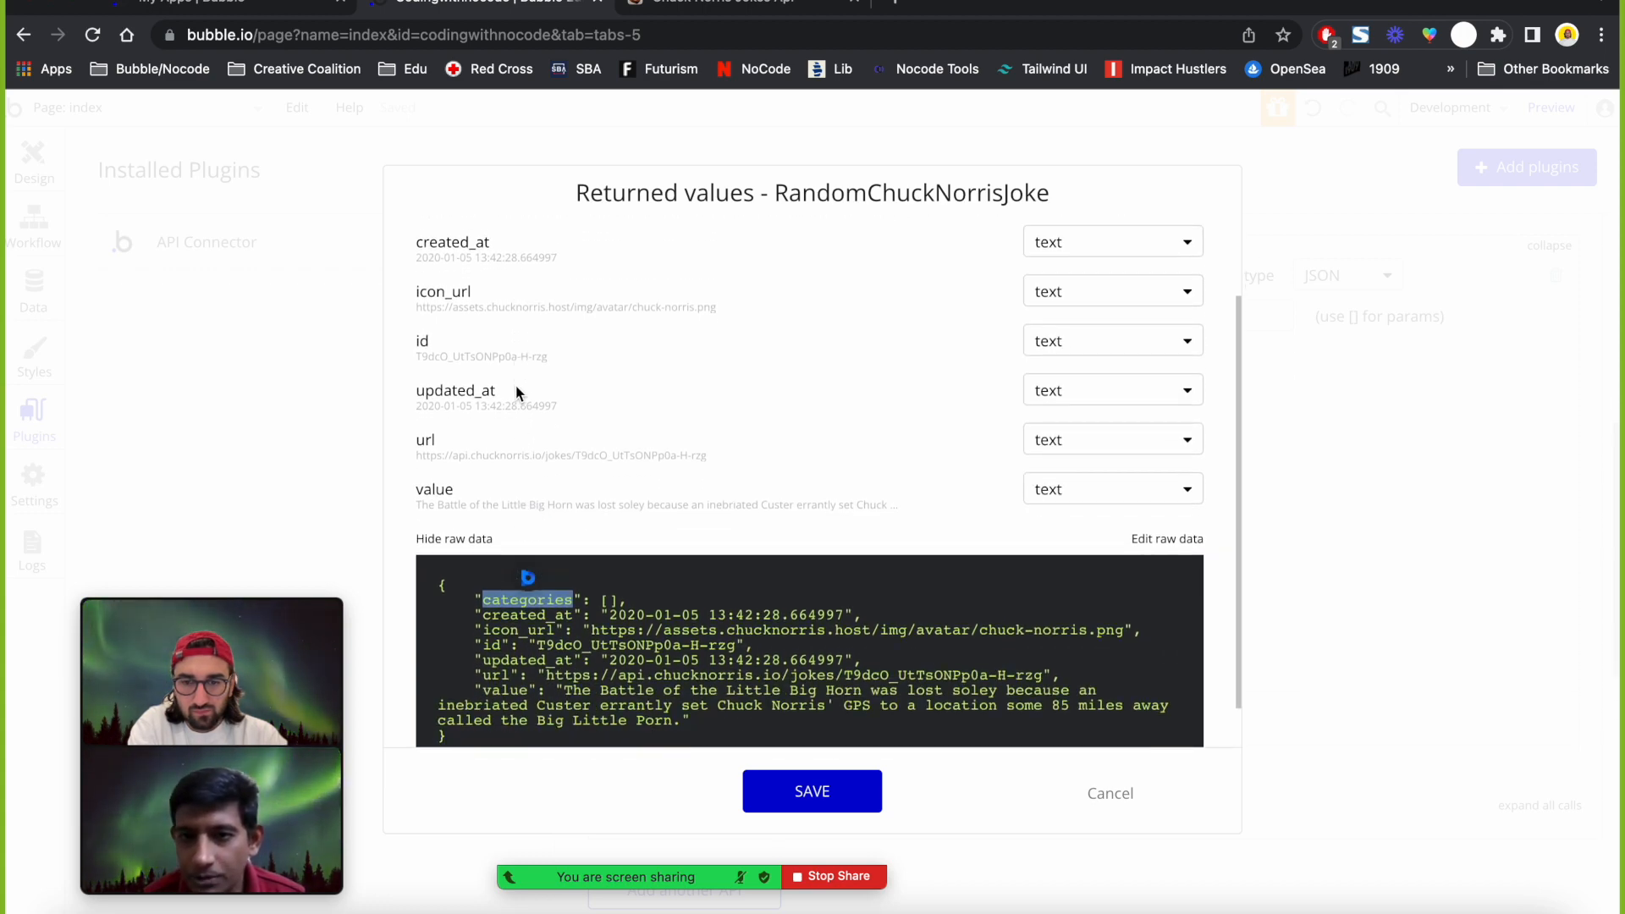
click(837, 792)
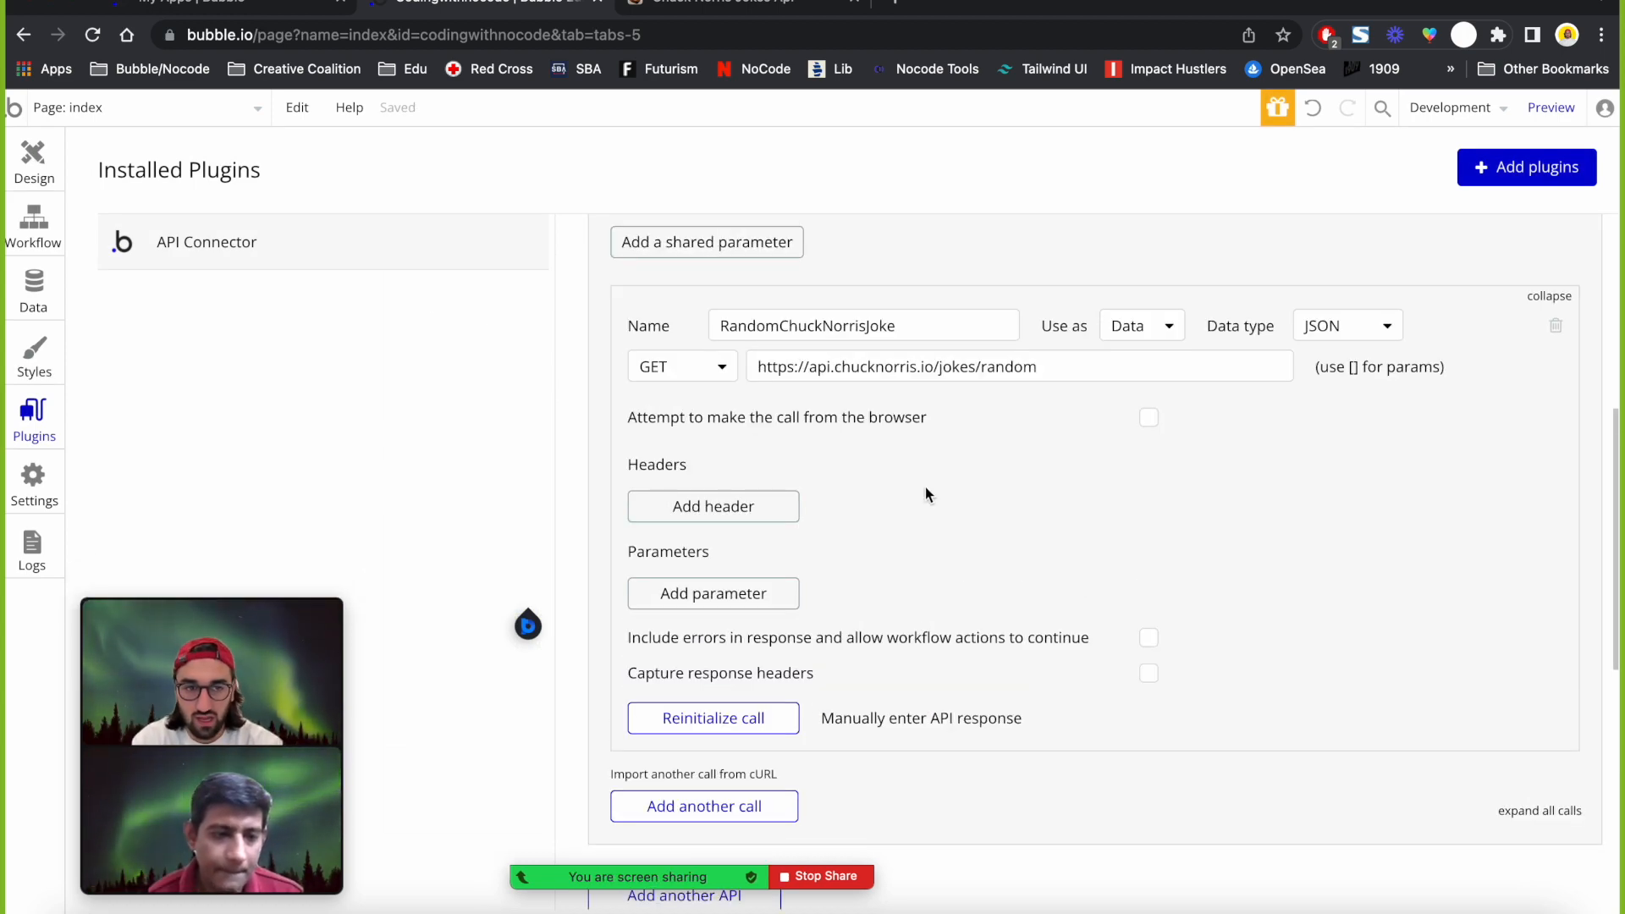
Draw a text box on the index page, then delete it.
click(34, 178)
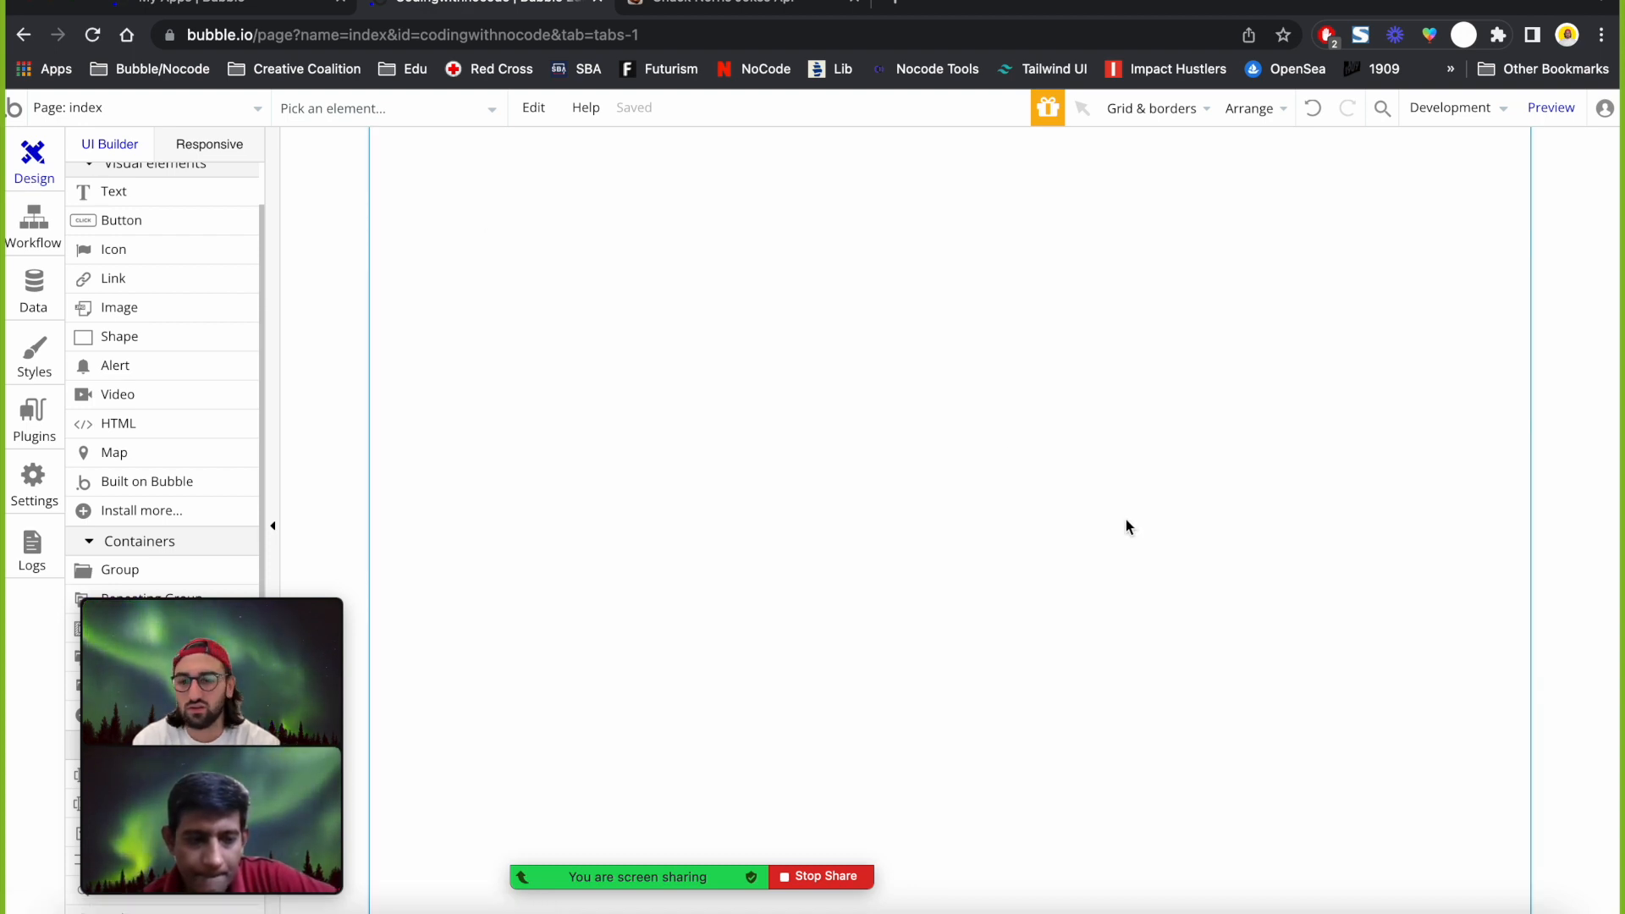
scroll(218, 263, up, 2)
click(173, 269)
drag(611, 239, 874, 412)
key(Delete)
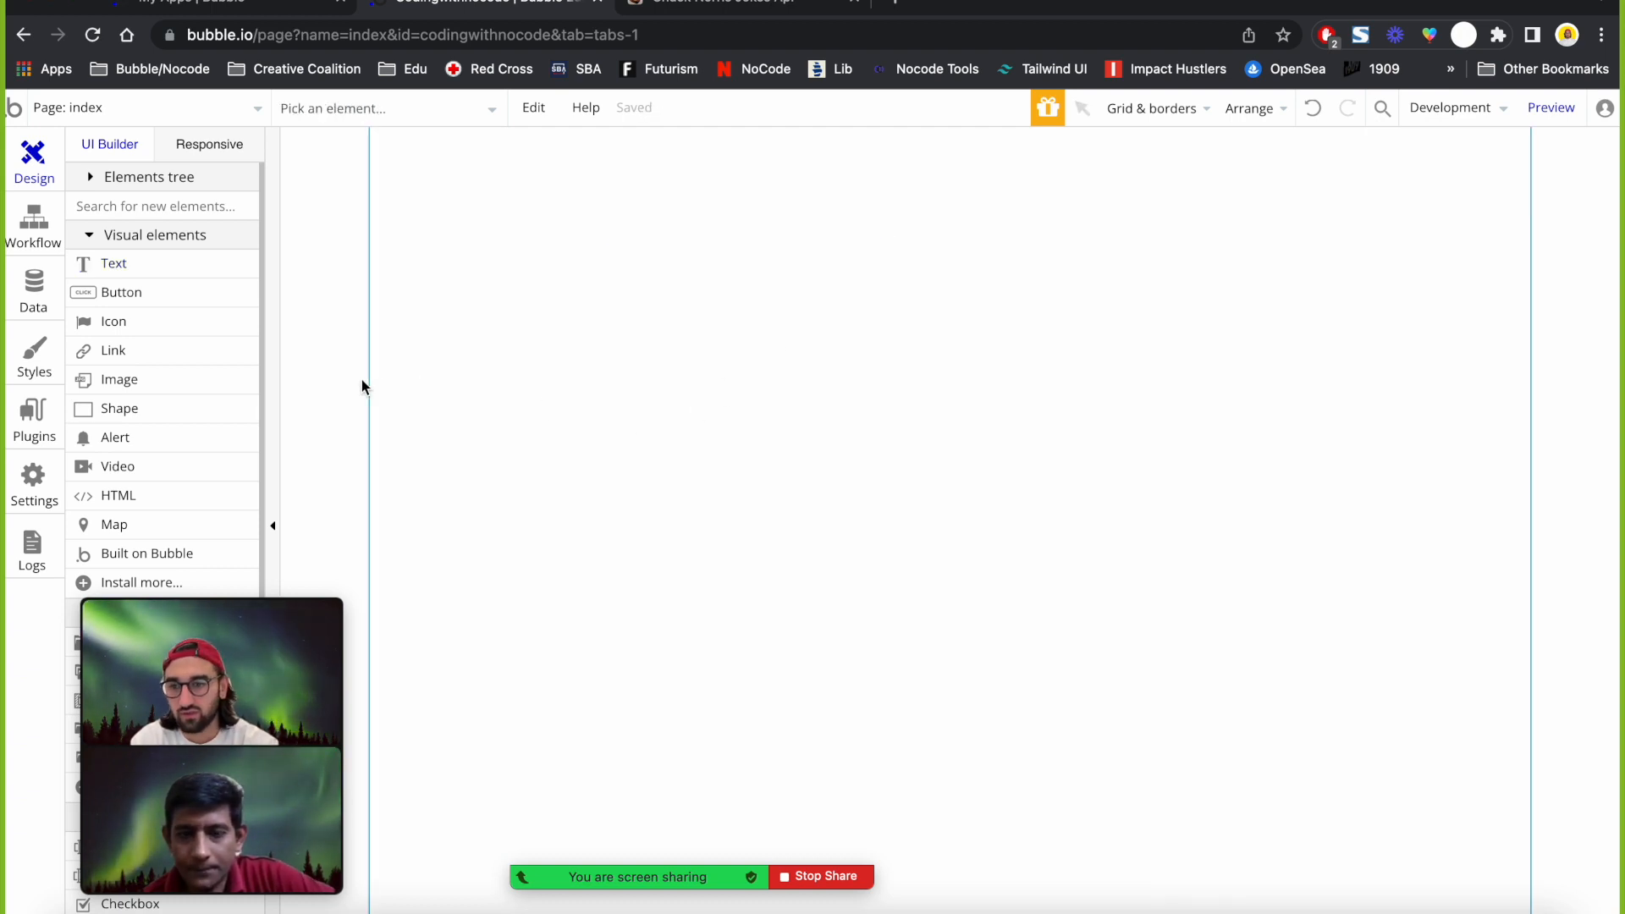
Draw a 414×290px group near the top centre, then go to the plugin settings.
scroll(217, 512, down, 3)
click(106, 401)
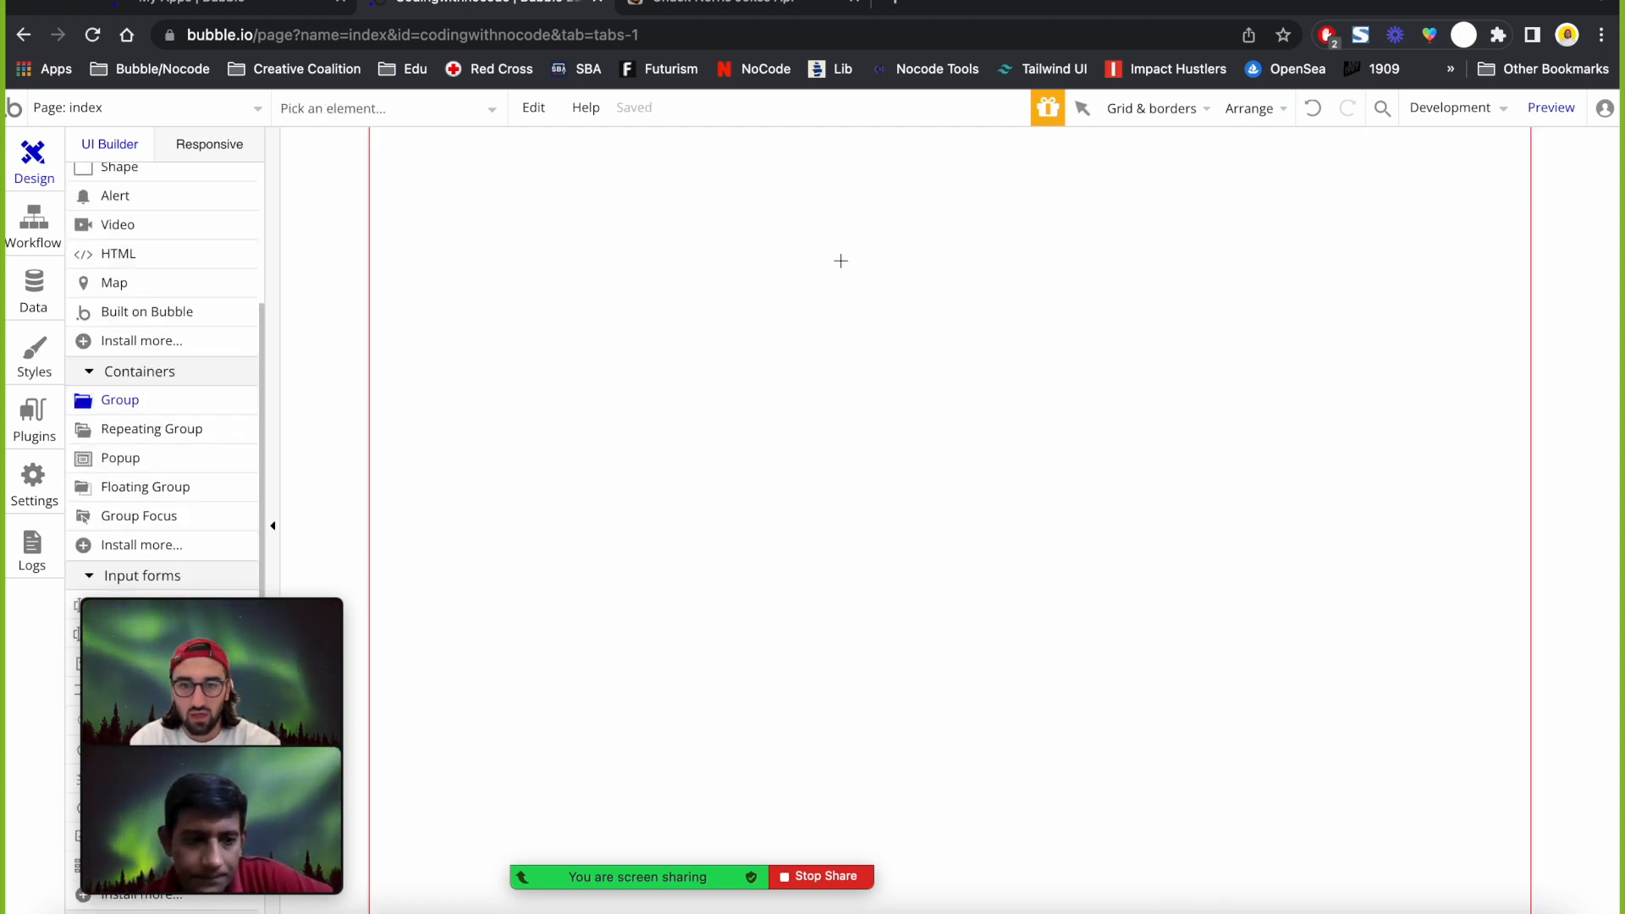
drag(691, 218, 1139, 533)
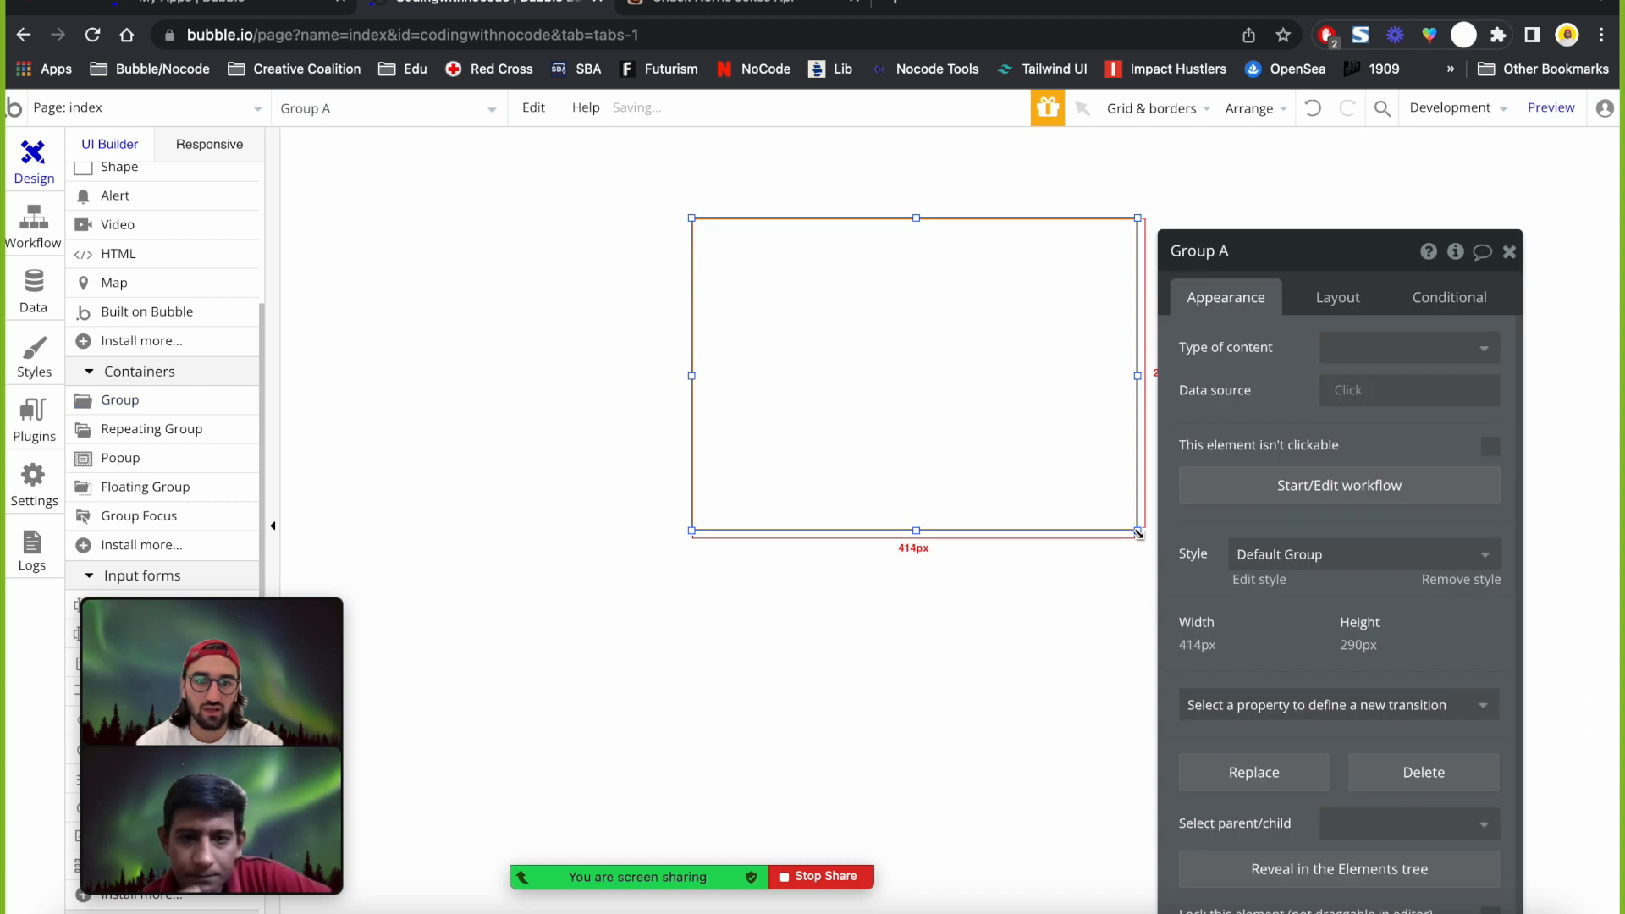
click(32, 285)
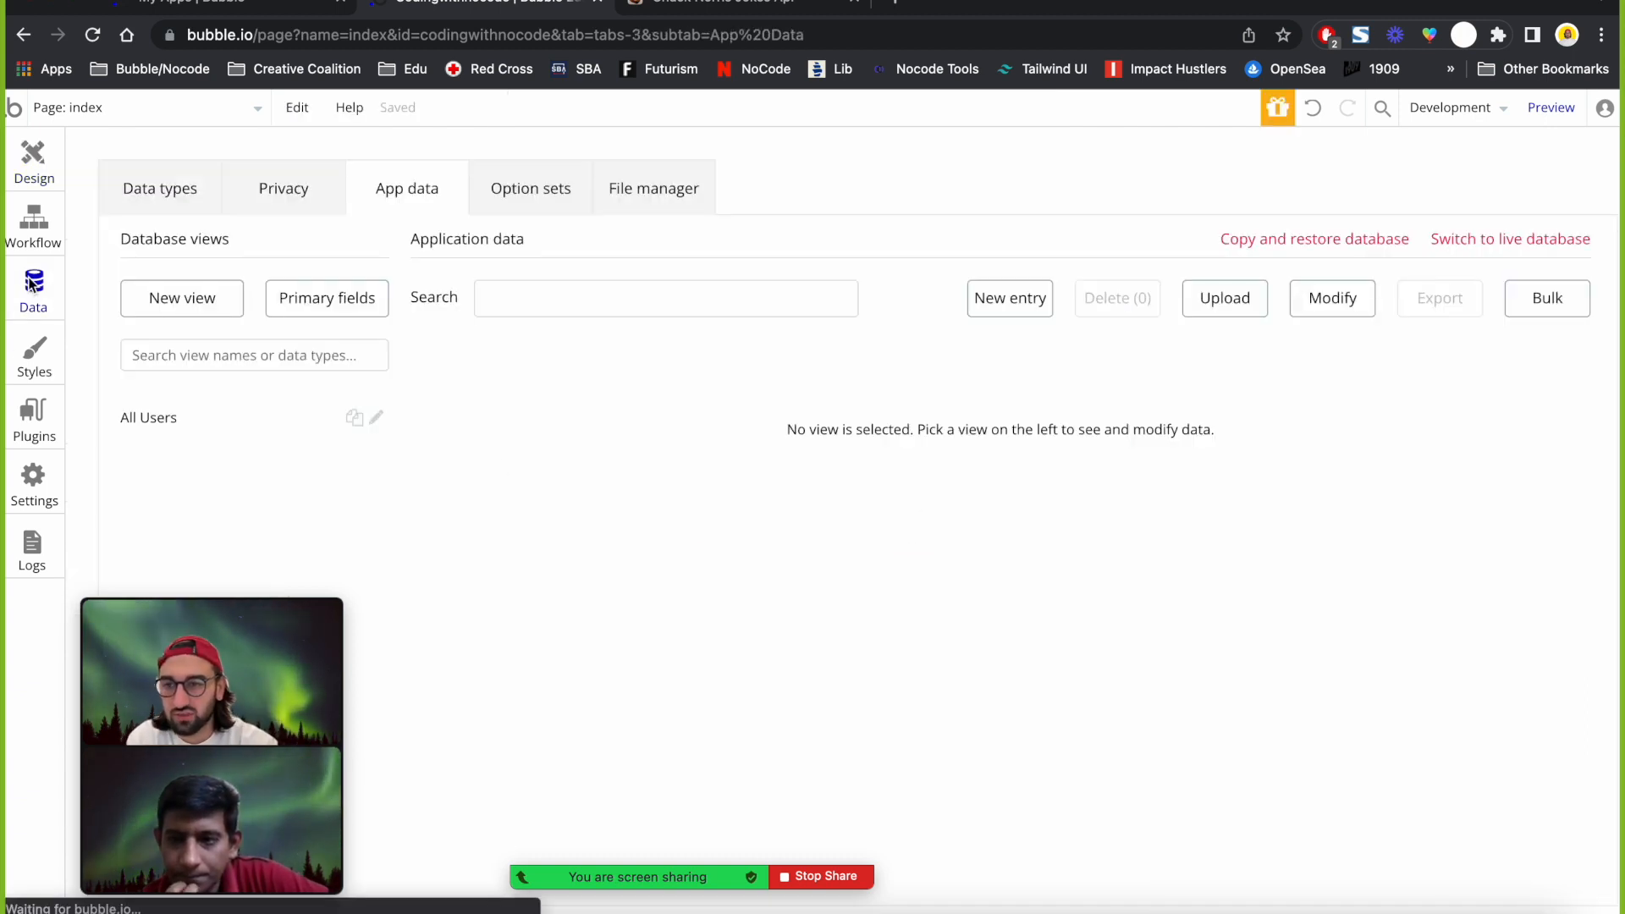
click(32, 415)
Reinitialize the joke call and inspect the url, updated_at, id and icon_url field types unchanged.
scroll(855, 466, down, 1)
scroll(854, 466, up, 3)
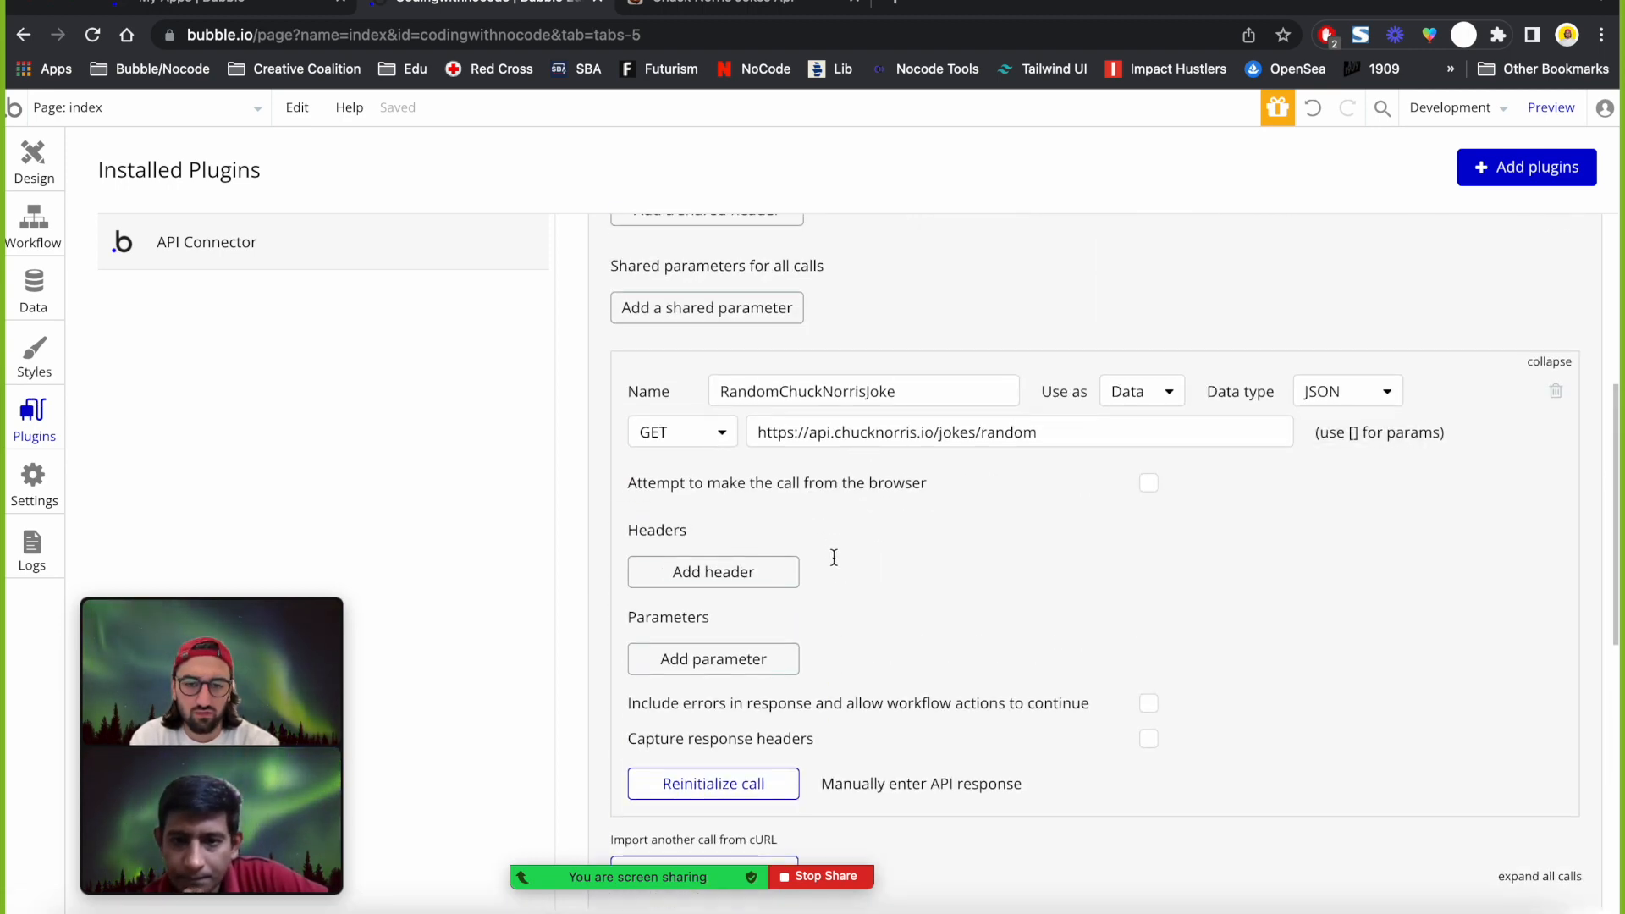
scroll(755, 750, down, 3)
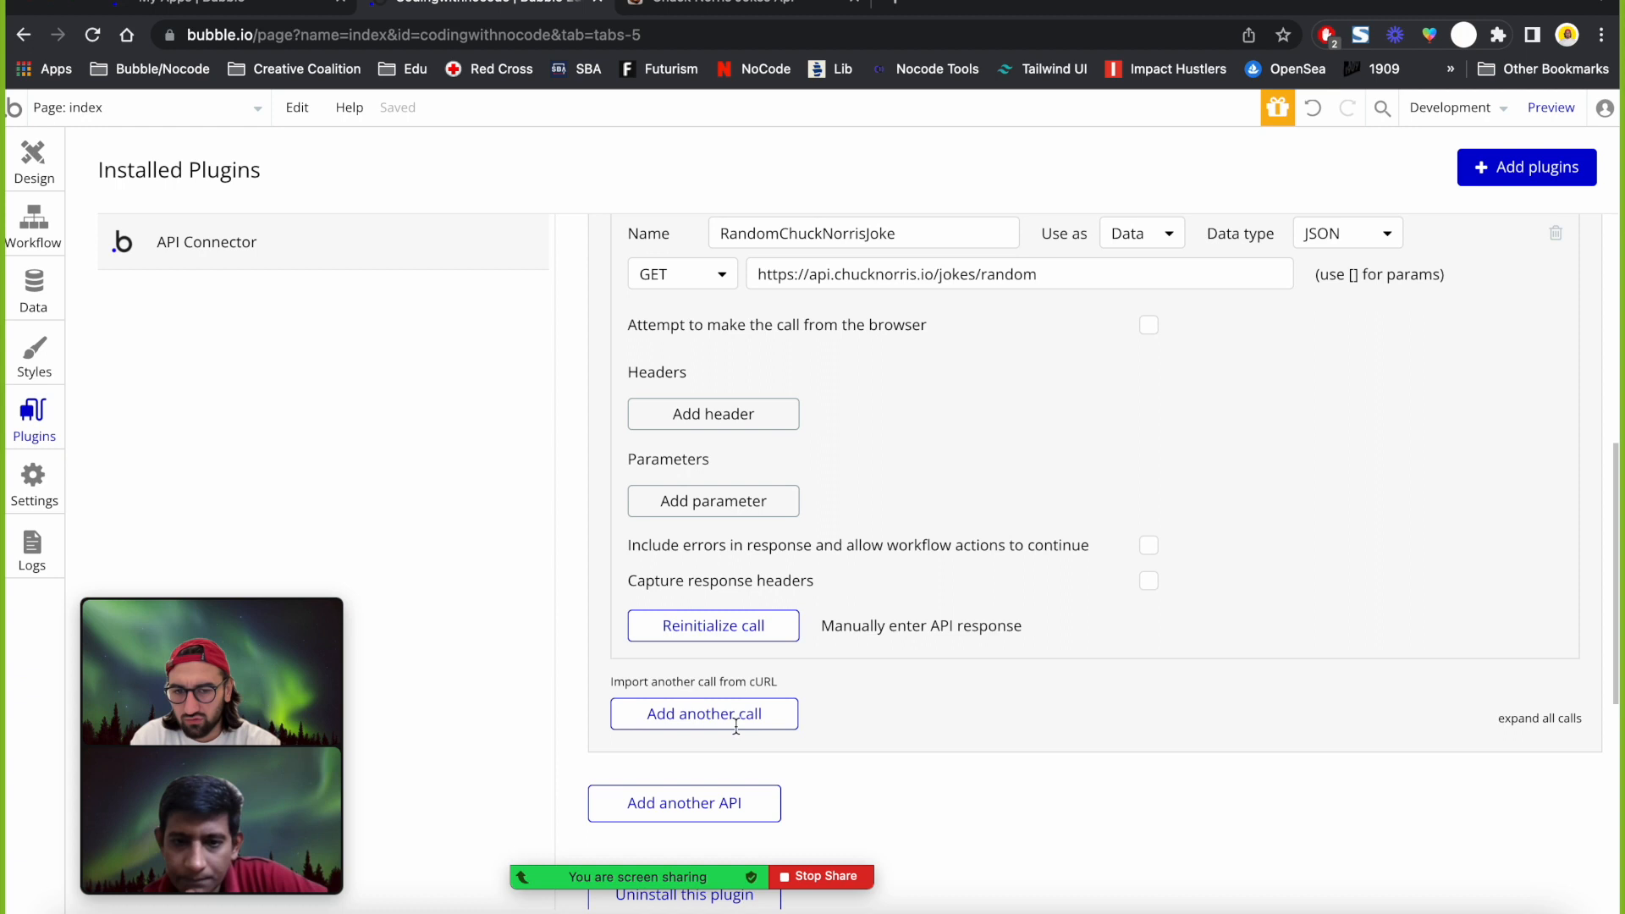
click(717, 631)
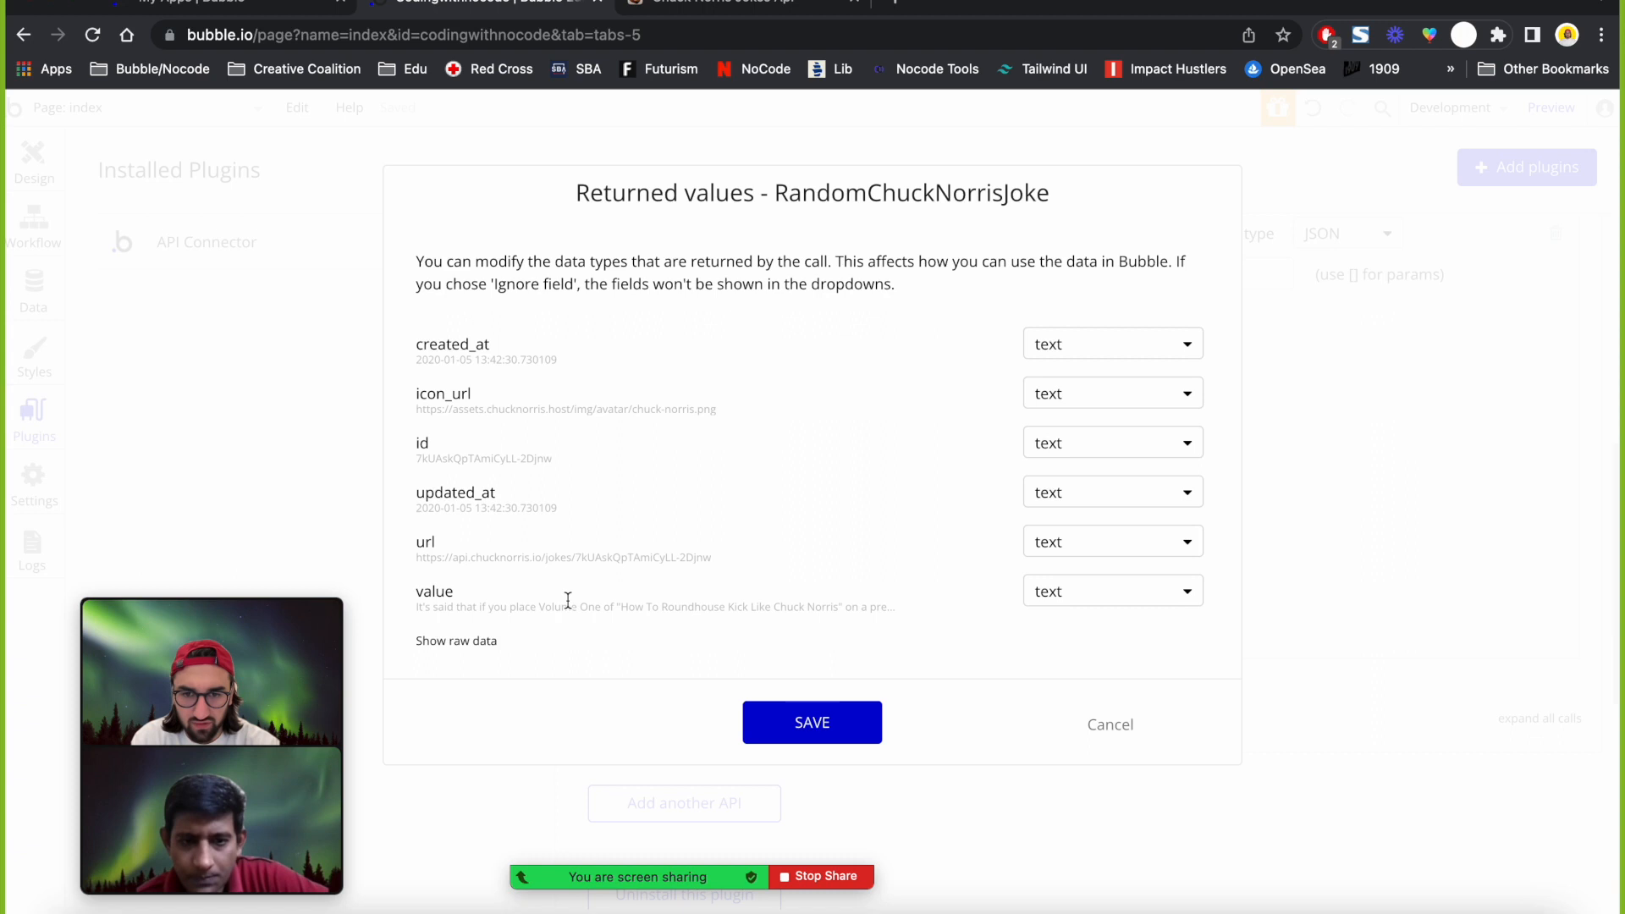
drag(620, 607, 825, 607)
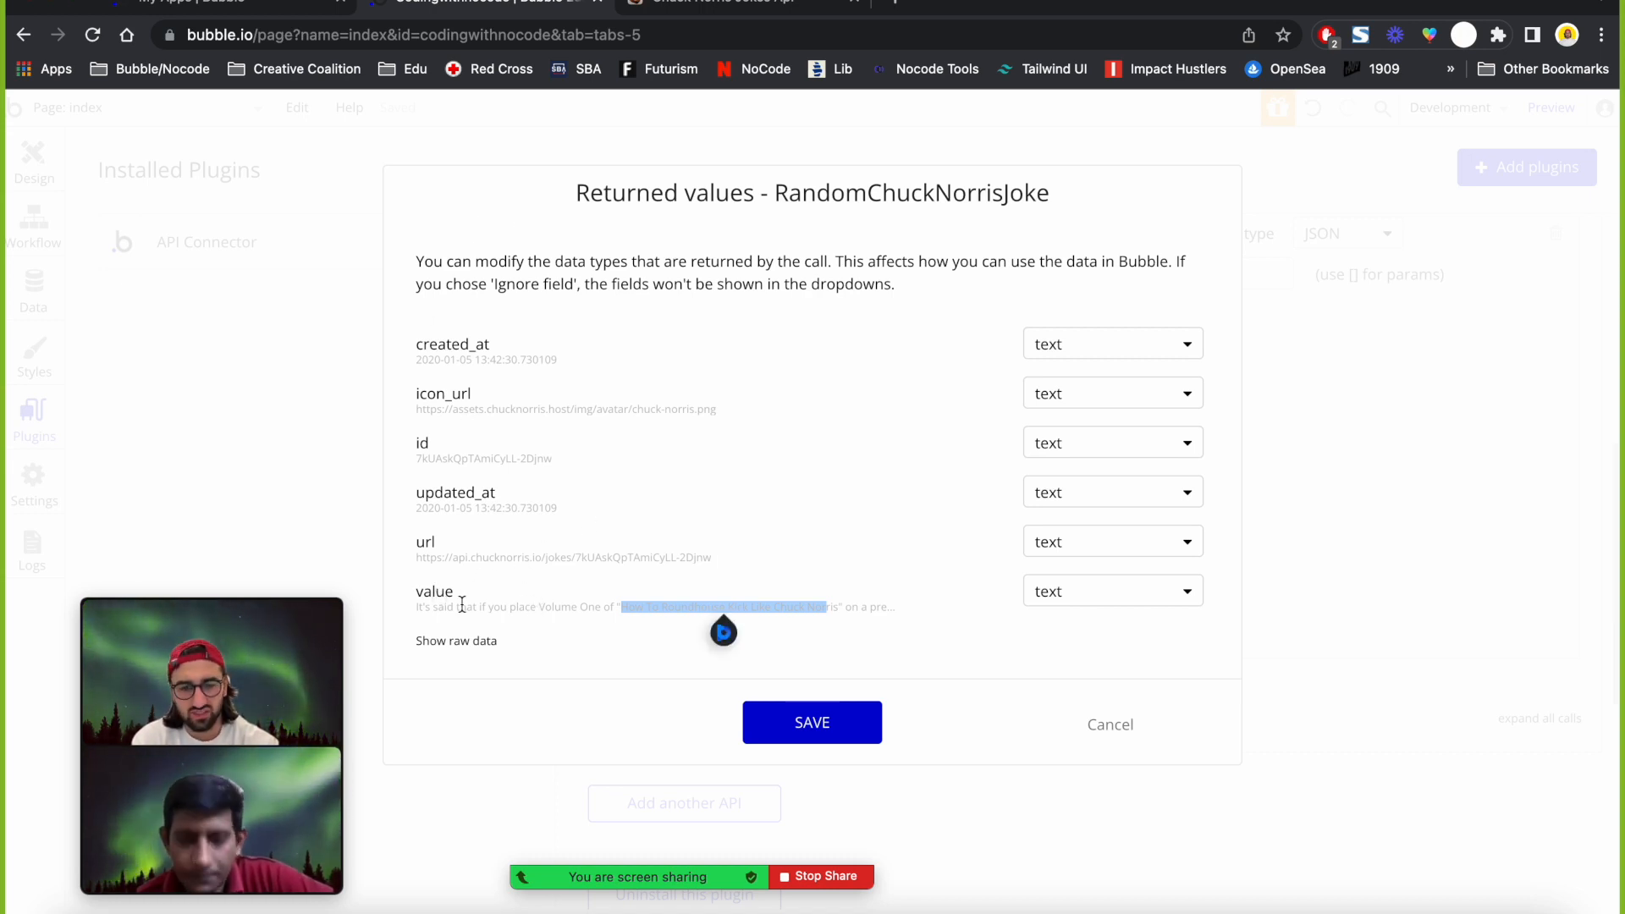
click(1081, 538)
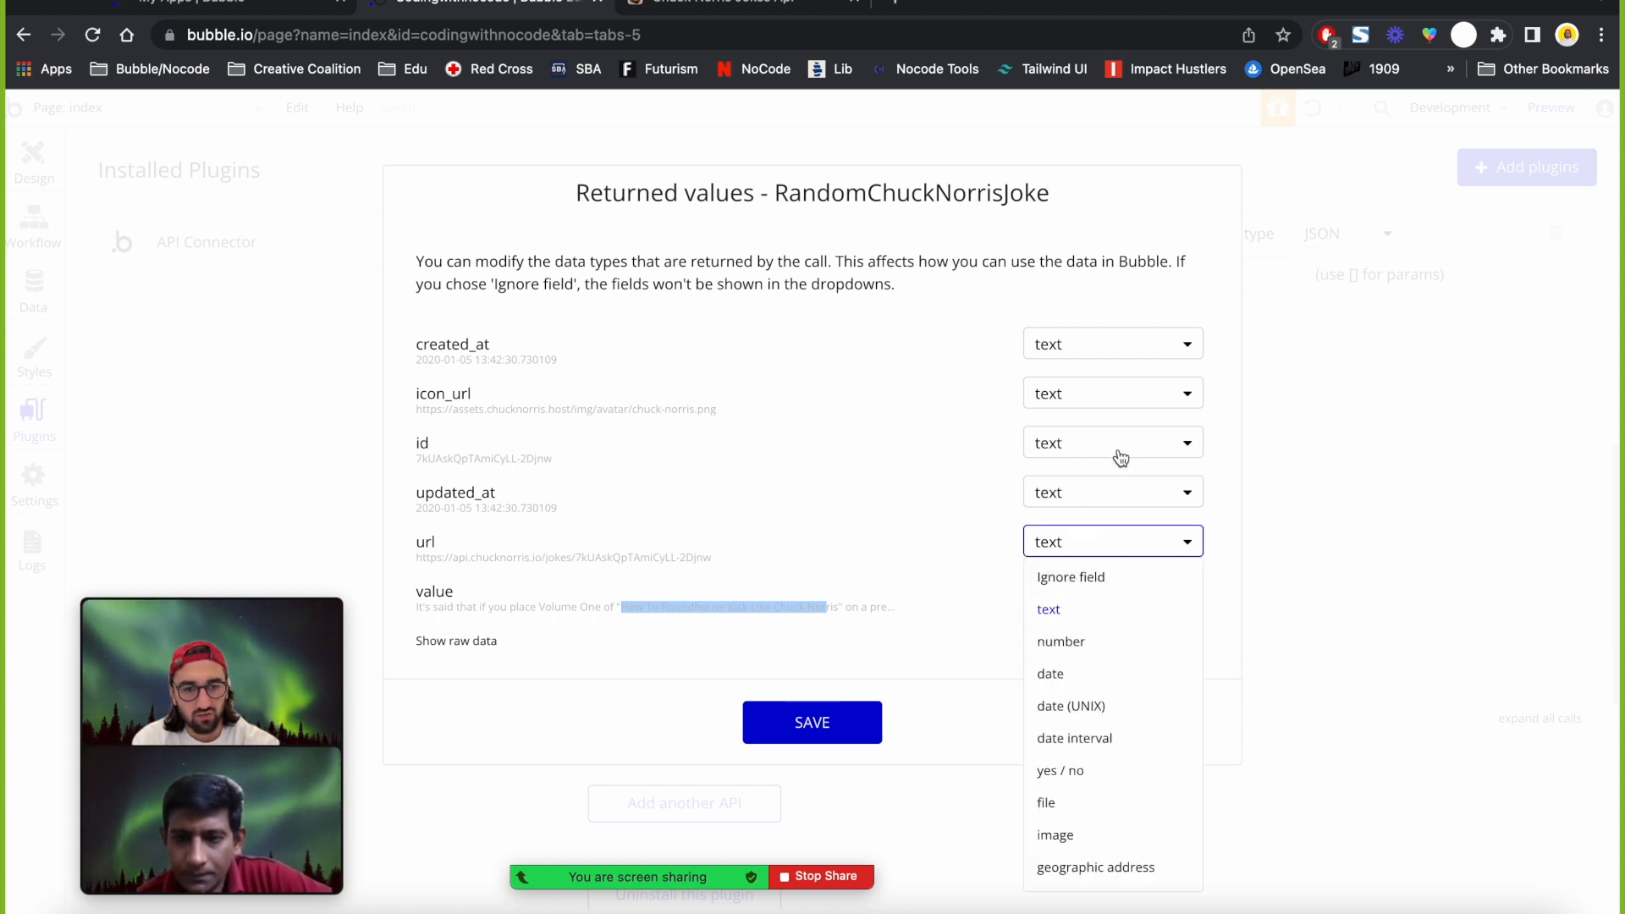
click(1098, 494)
click(1081, 436)
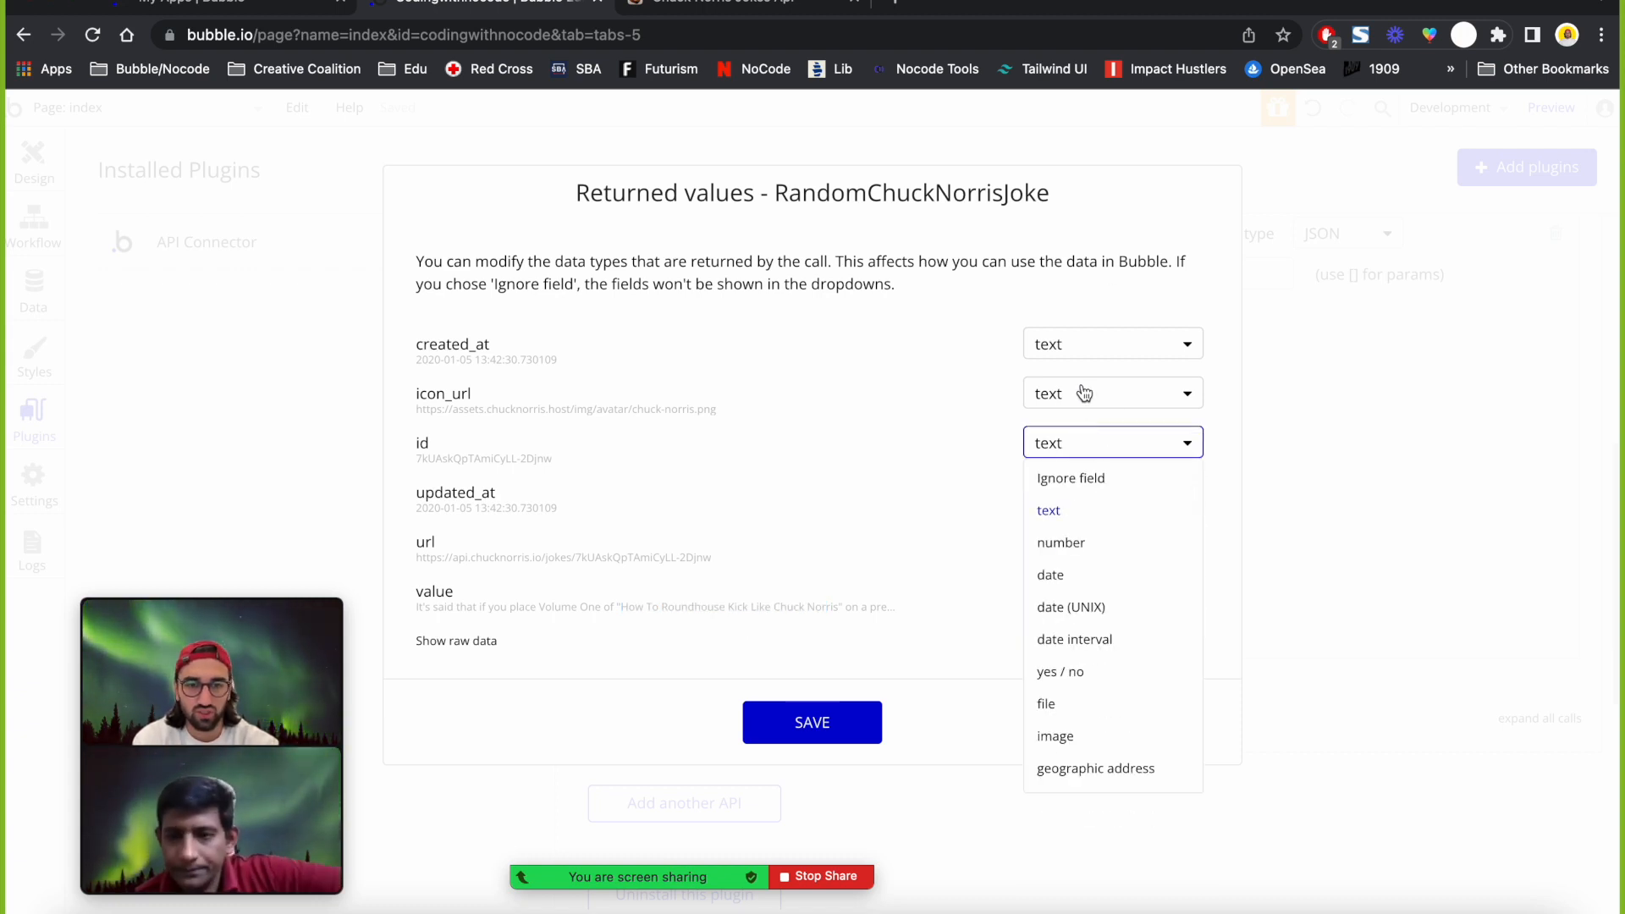
click(1081, 394)
click(846, 386)
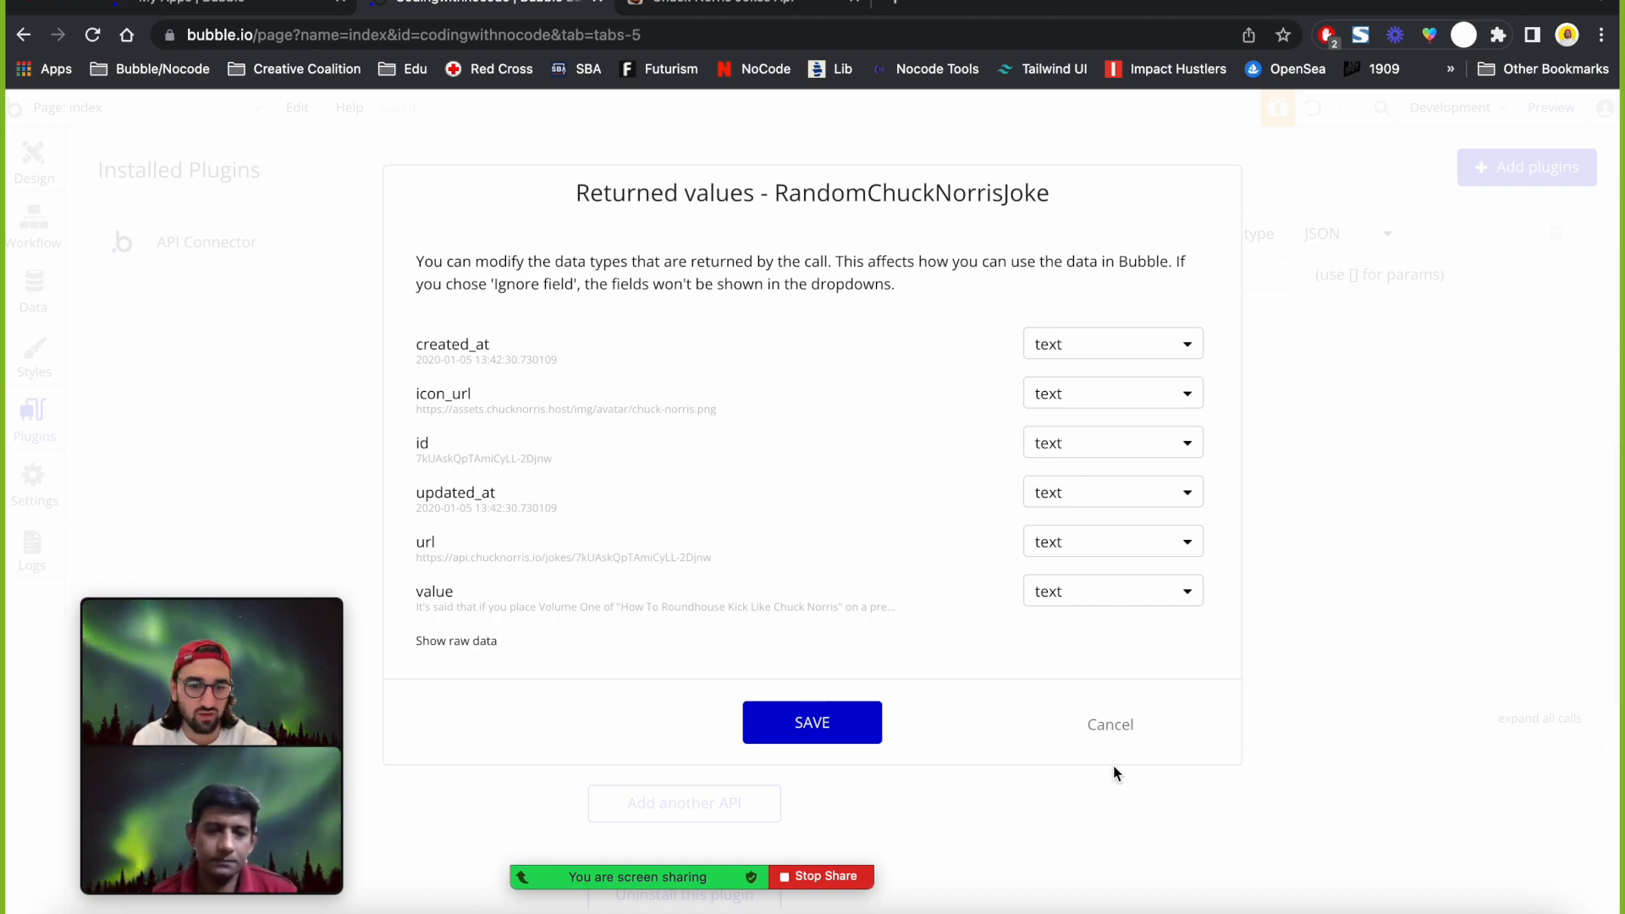
click(1122, 721)
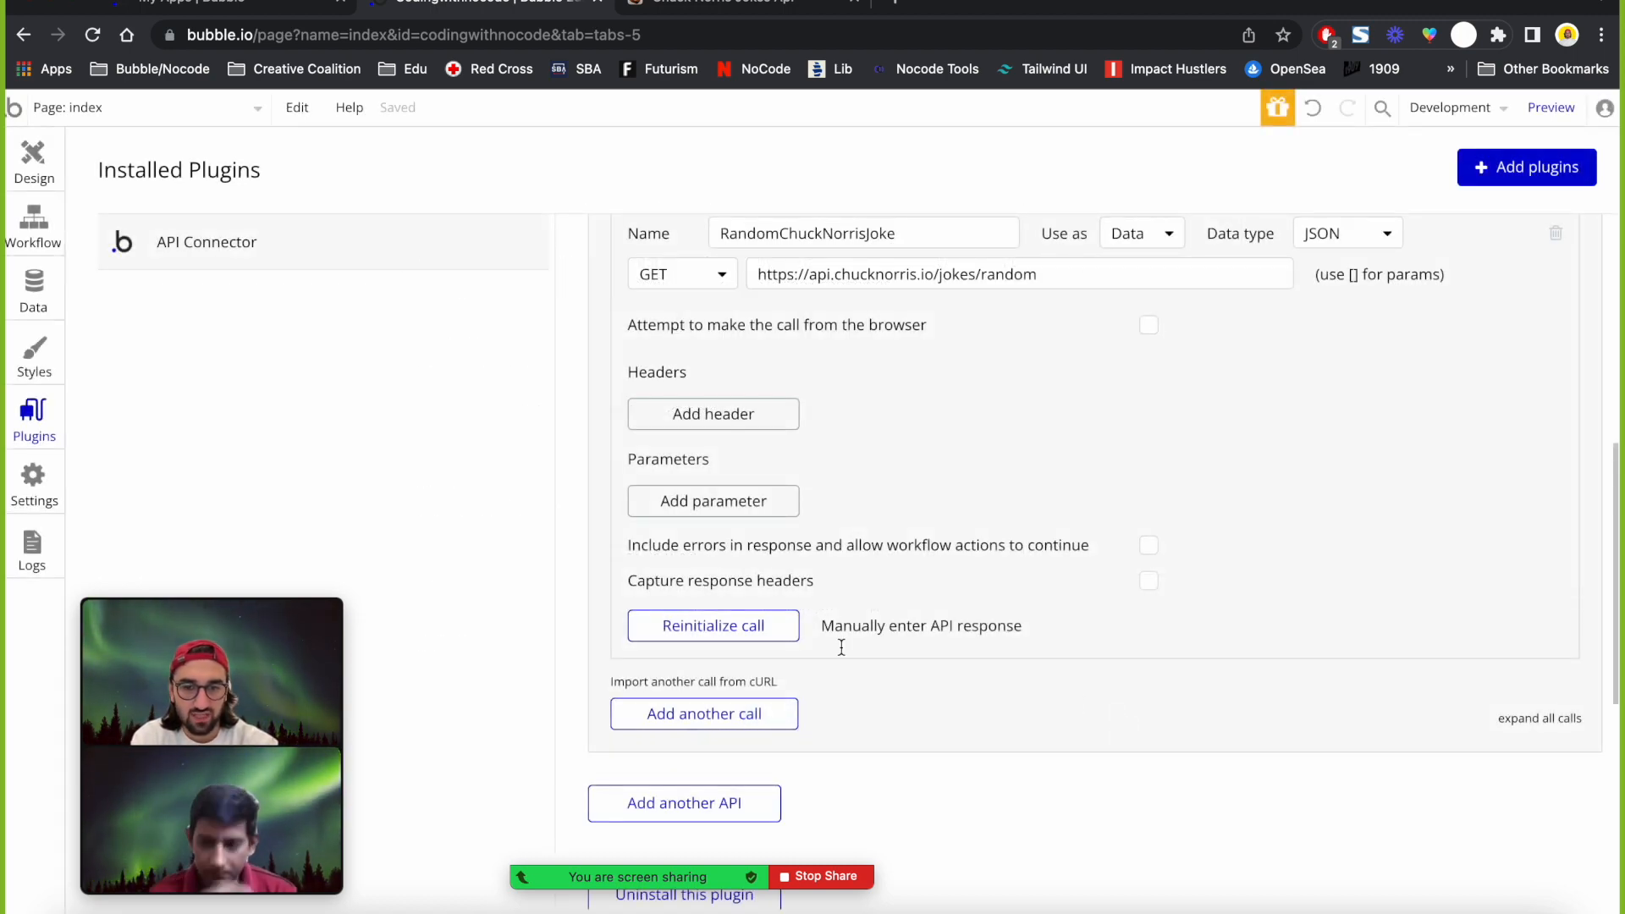
Reinitialize again, keep the value field as text, and save the returned types.
click(759, 633)
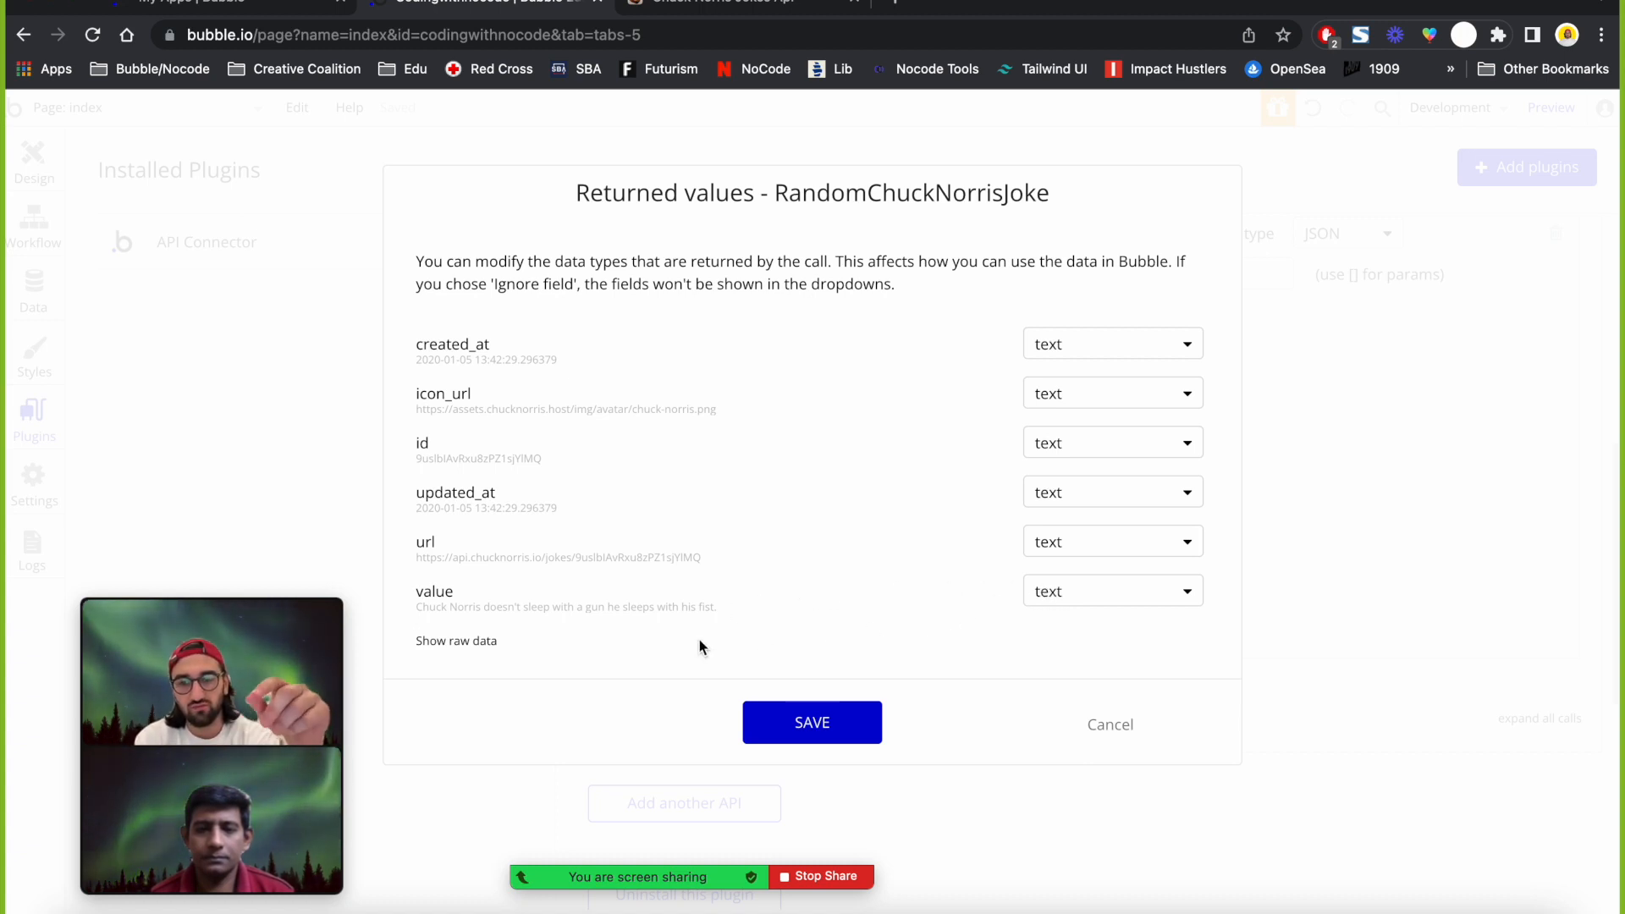
click(1146, 601)
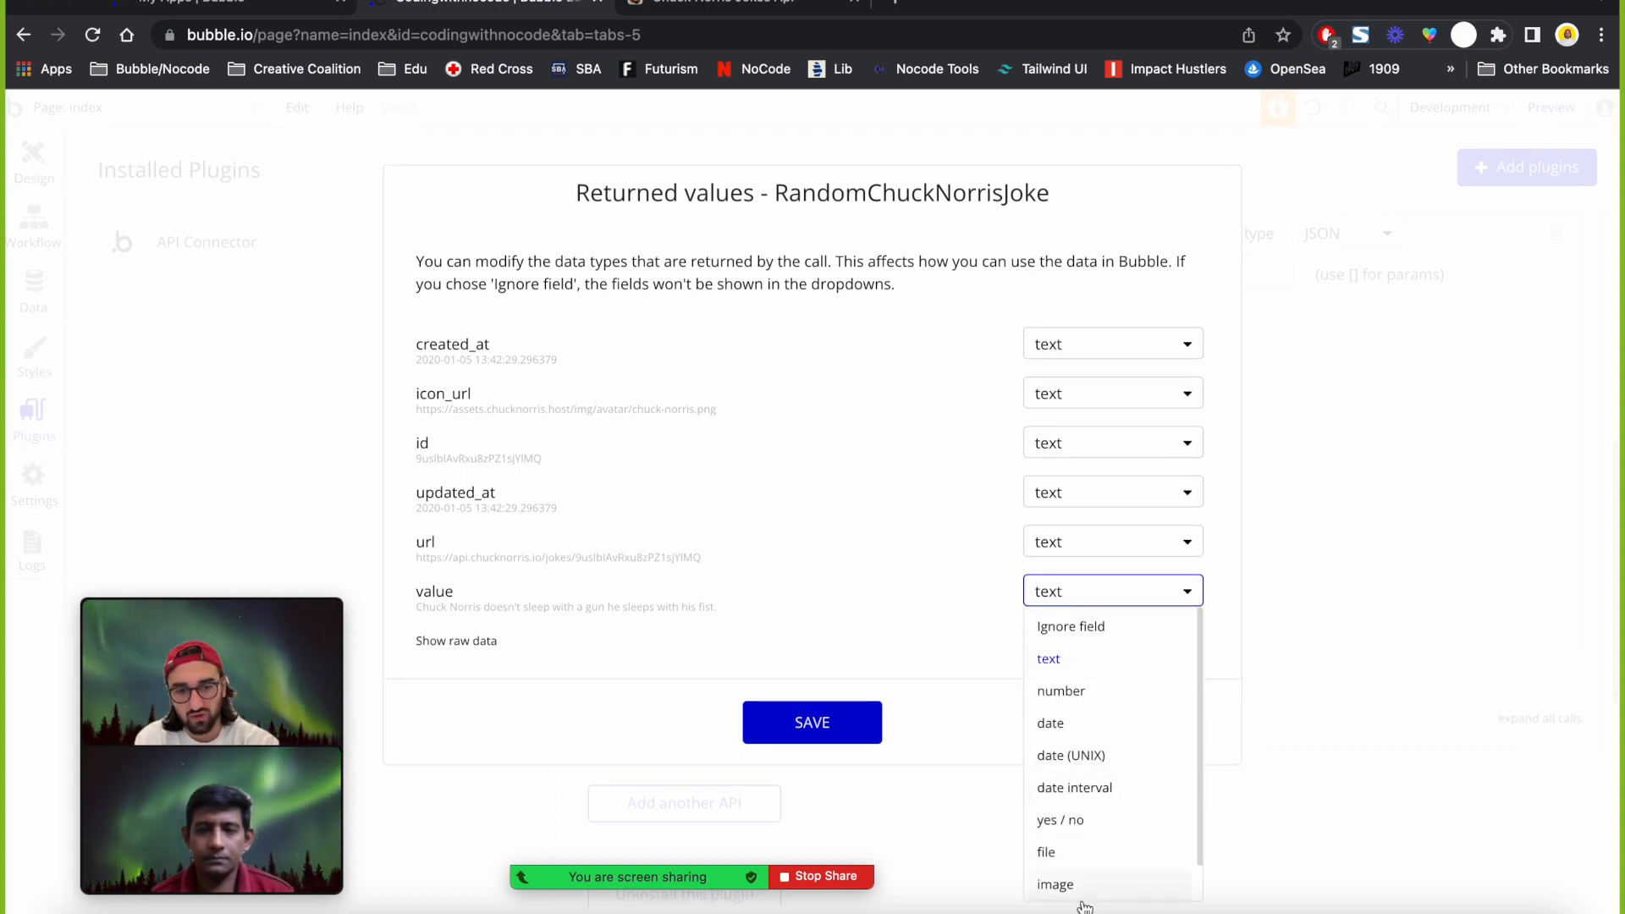
click(814, 510)
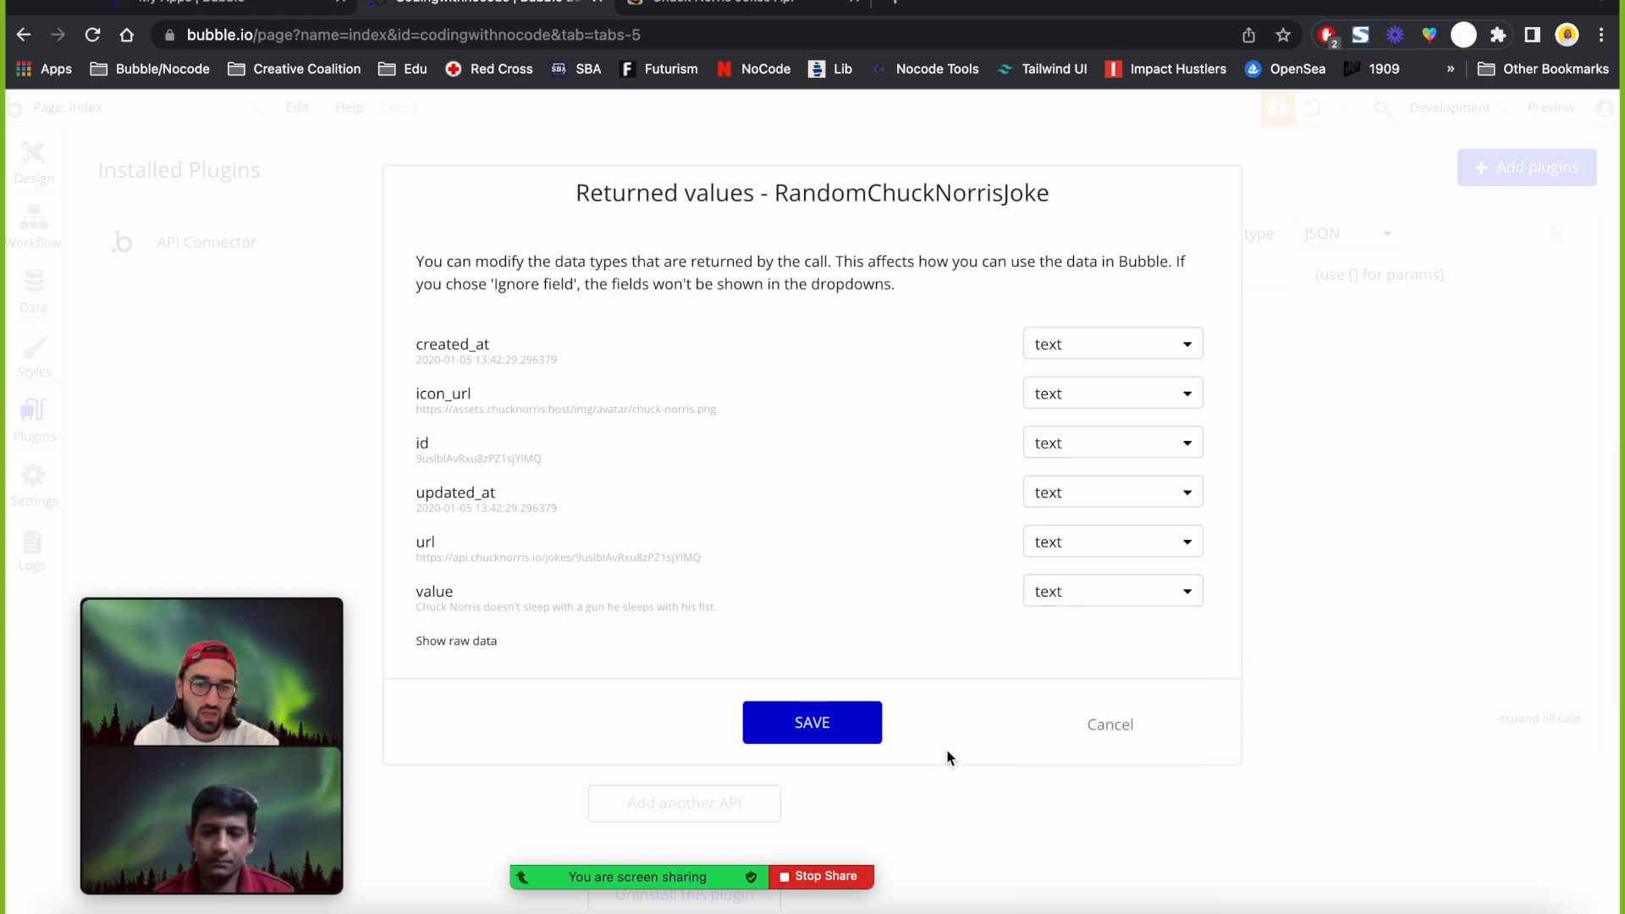
click(879, 731)
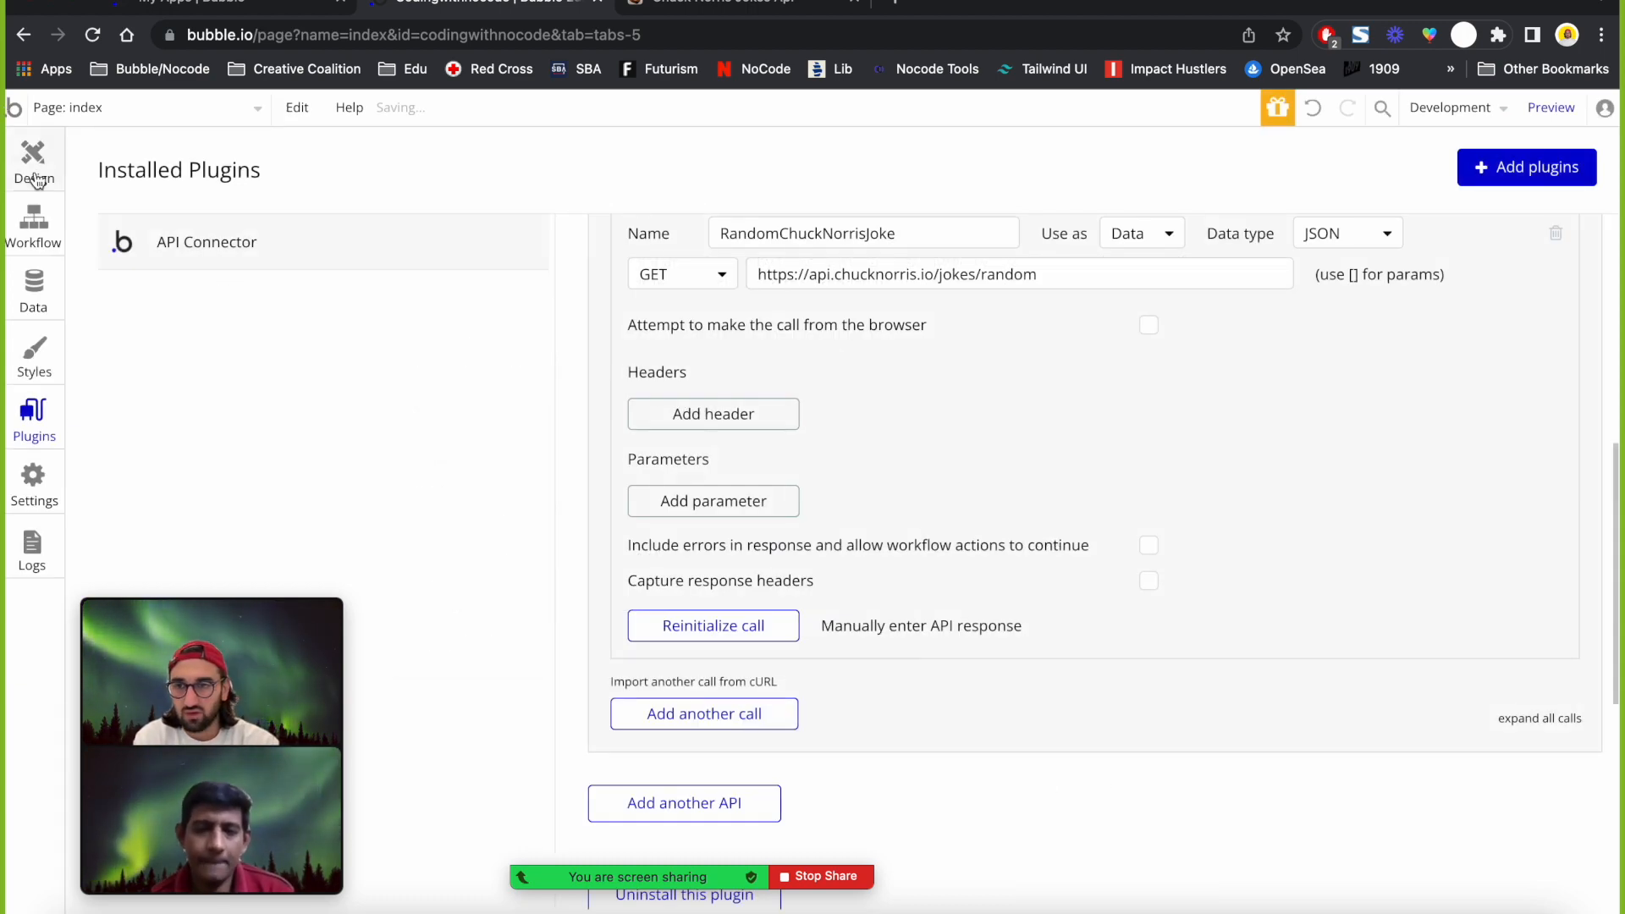
Rename Group A to groupJoke.
click(34, 163)
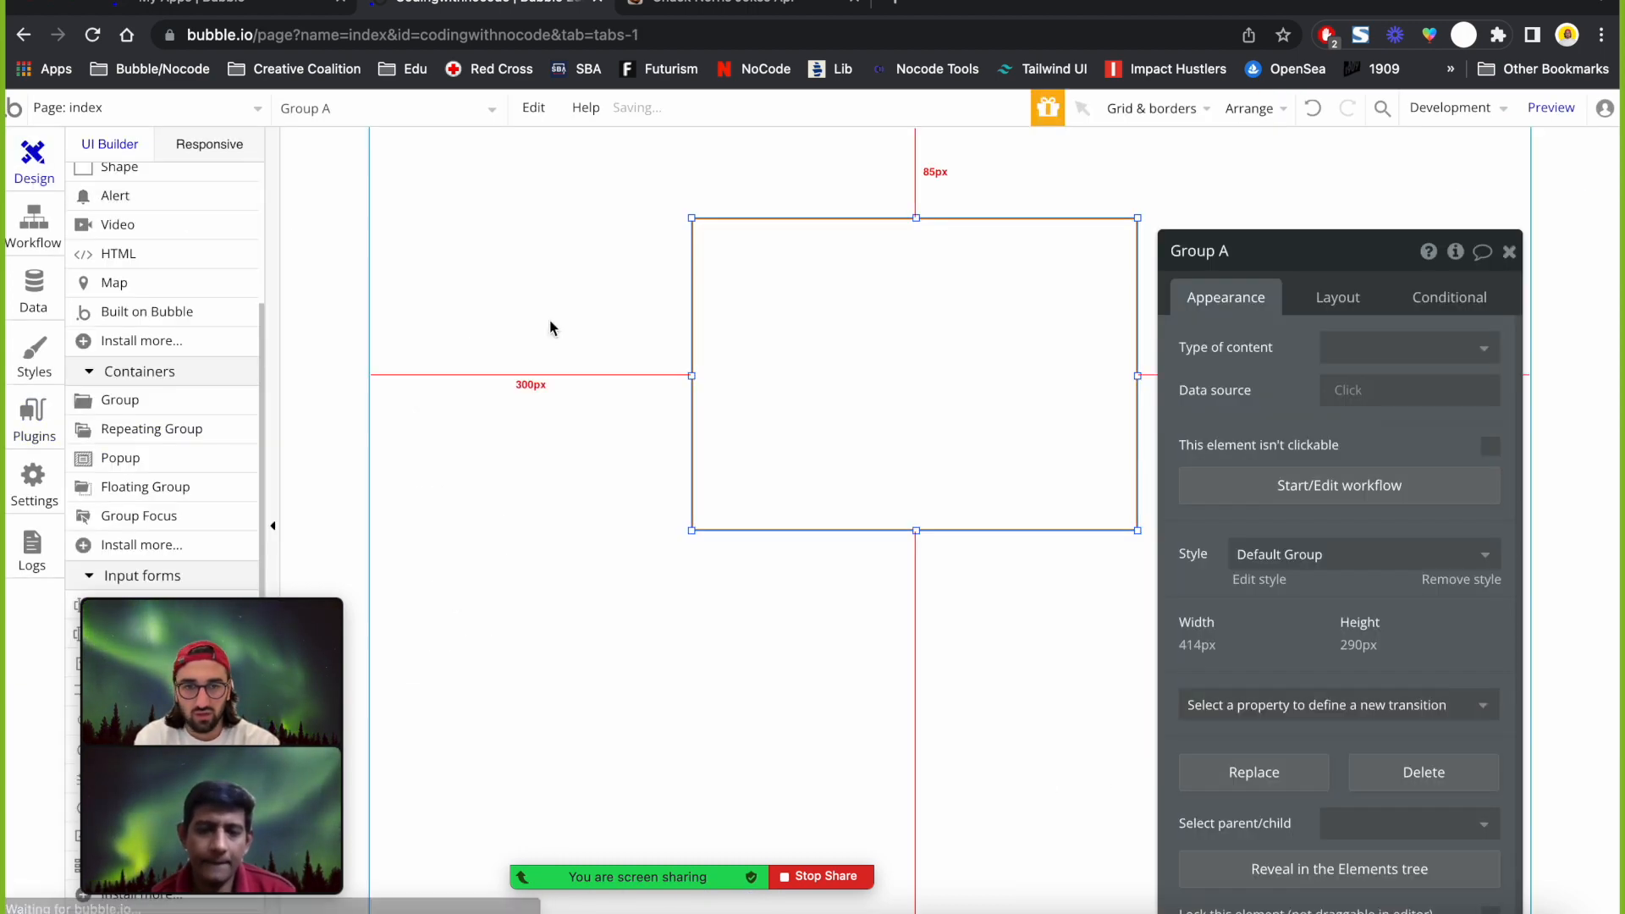
click(1226, 254)
text(group)
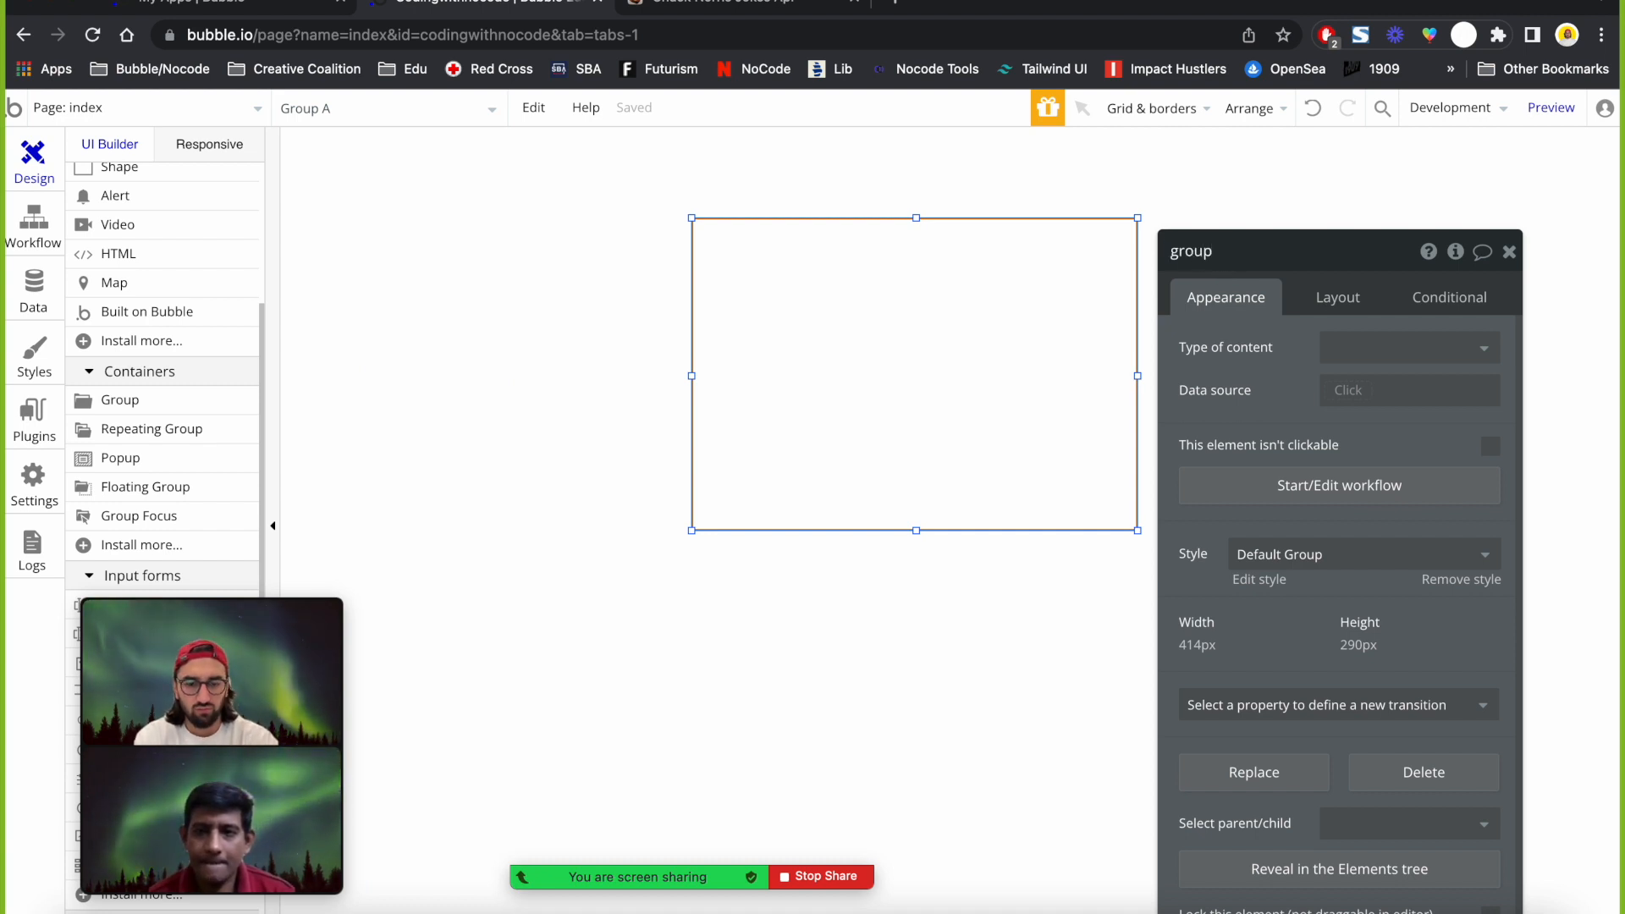
text(Joke)
key(Return)
Set groupJoke's content type to RandomChuckNorrisJoke, sourced from the Chuck Norris API external call.
click(1376, 349)
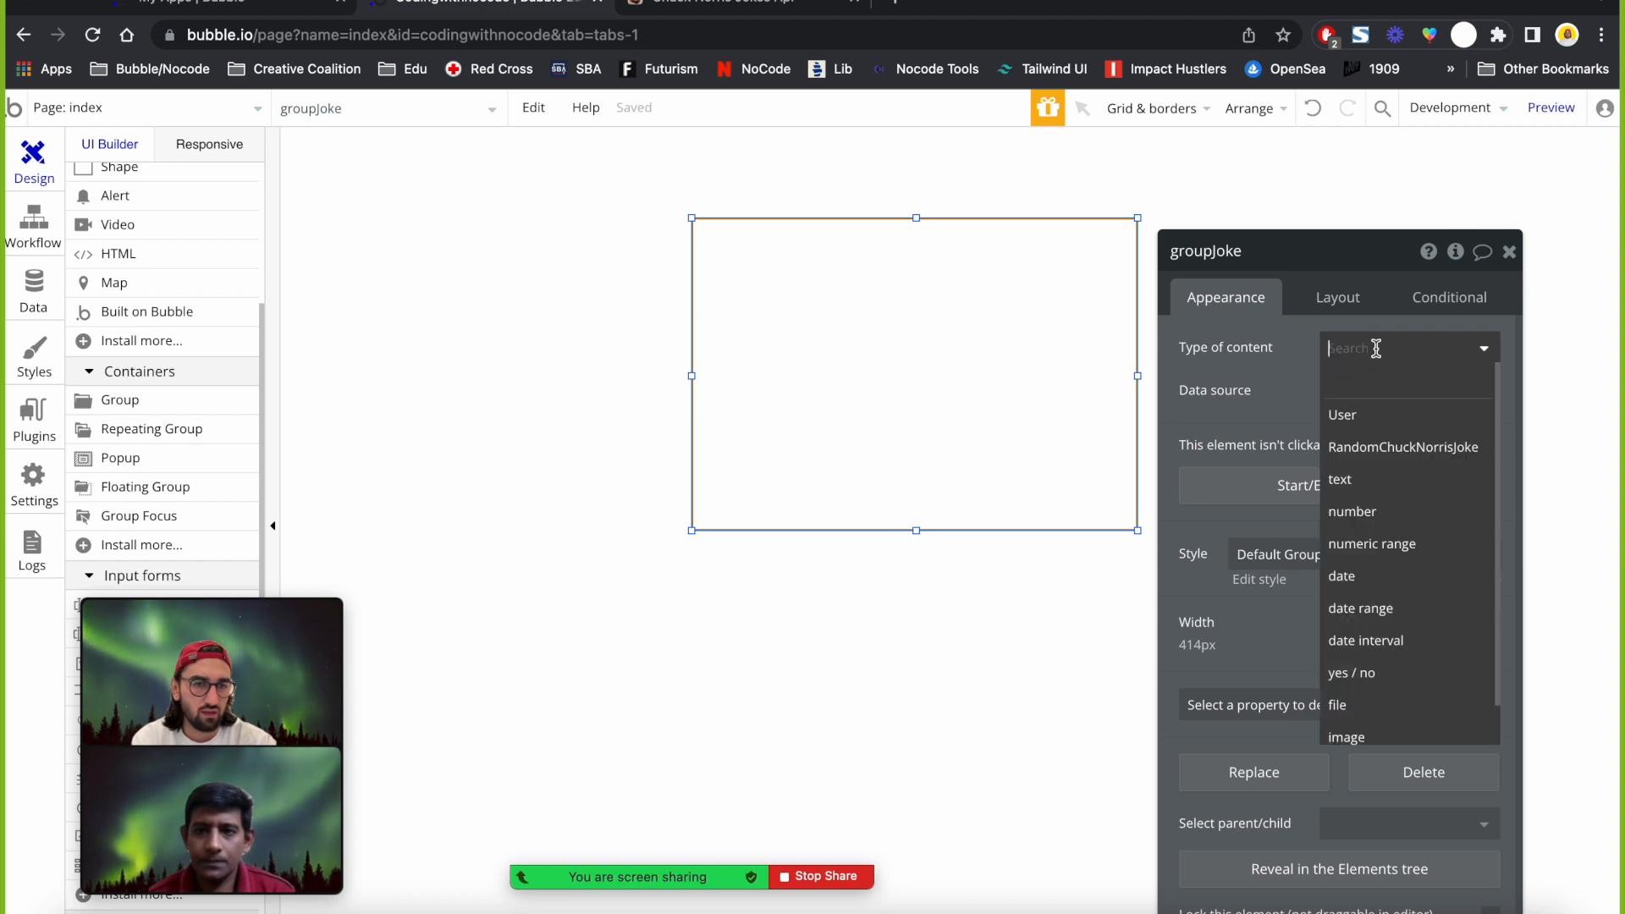
click(1403, 447)
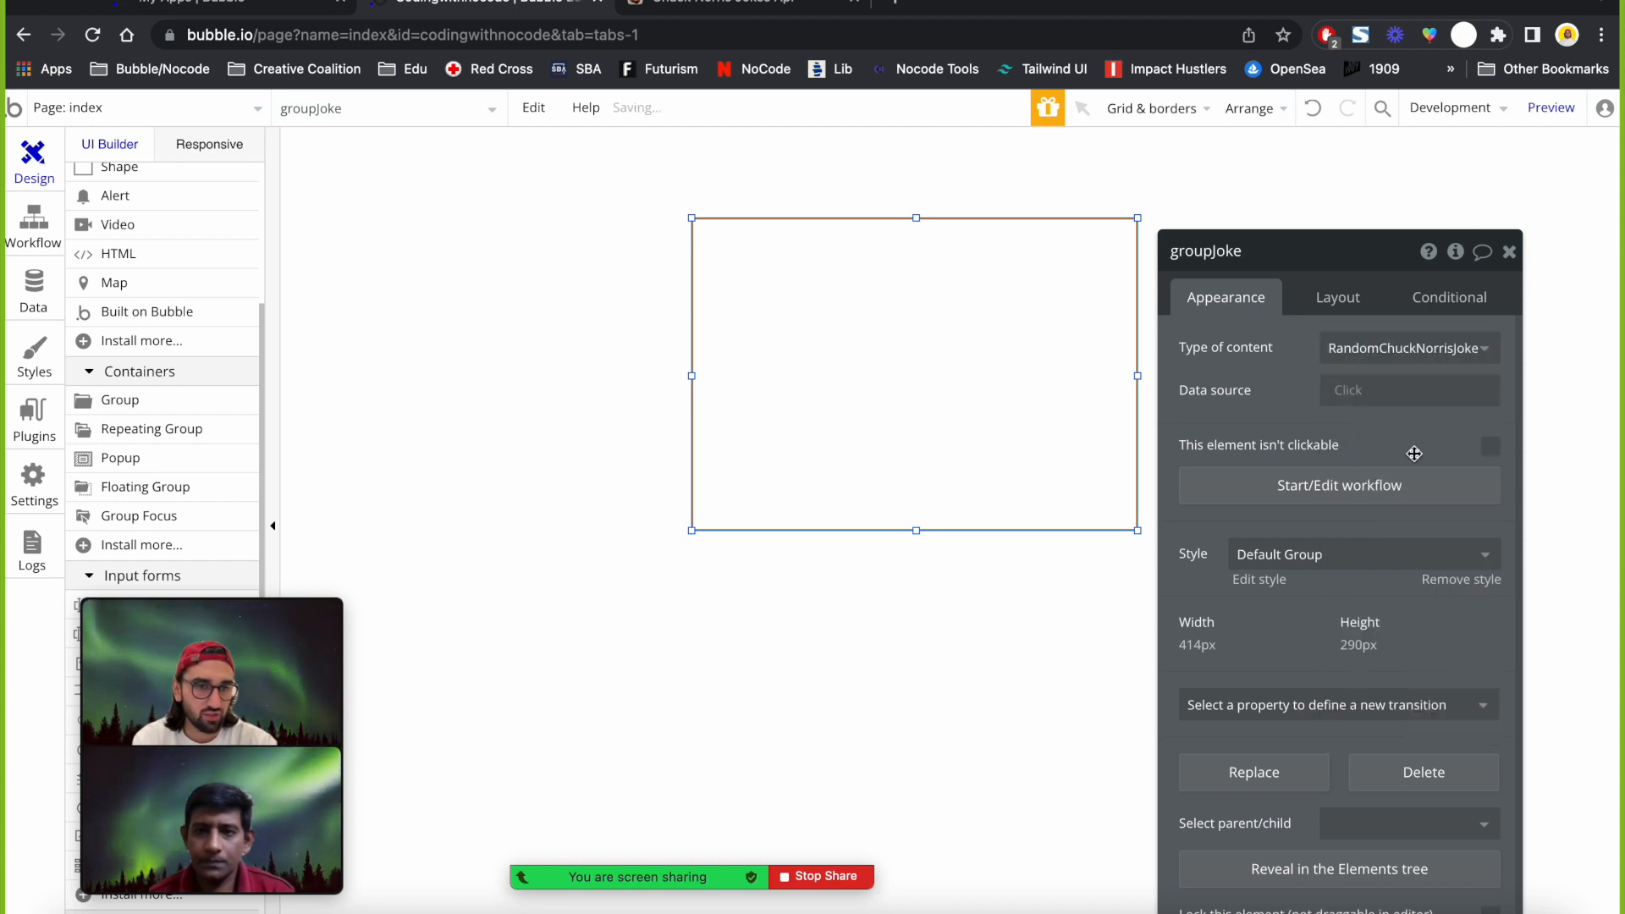
click(1344, 394)
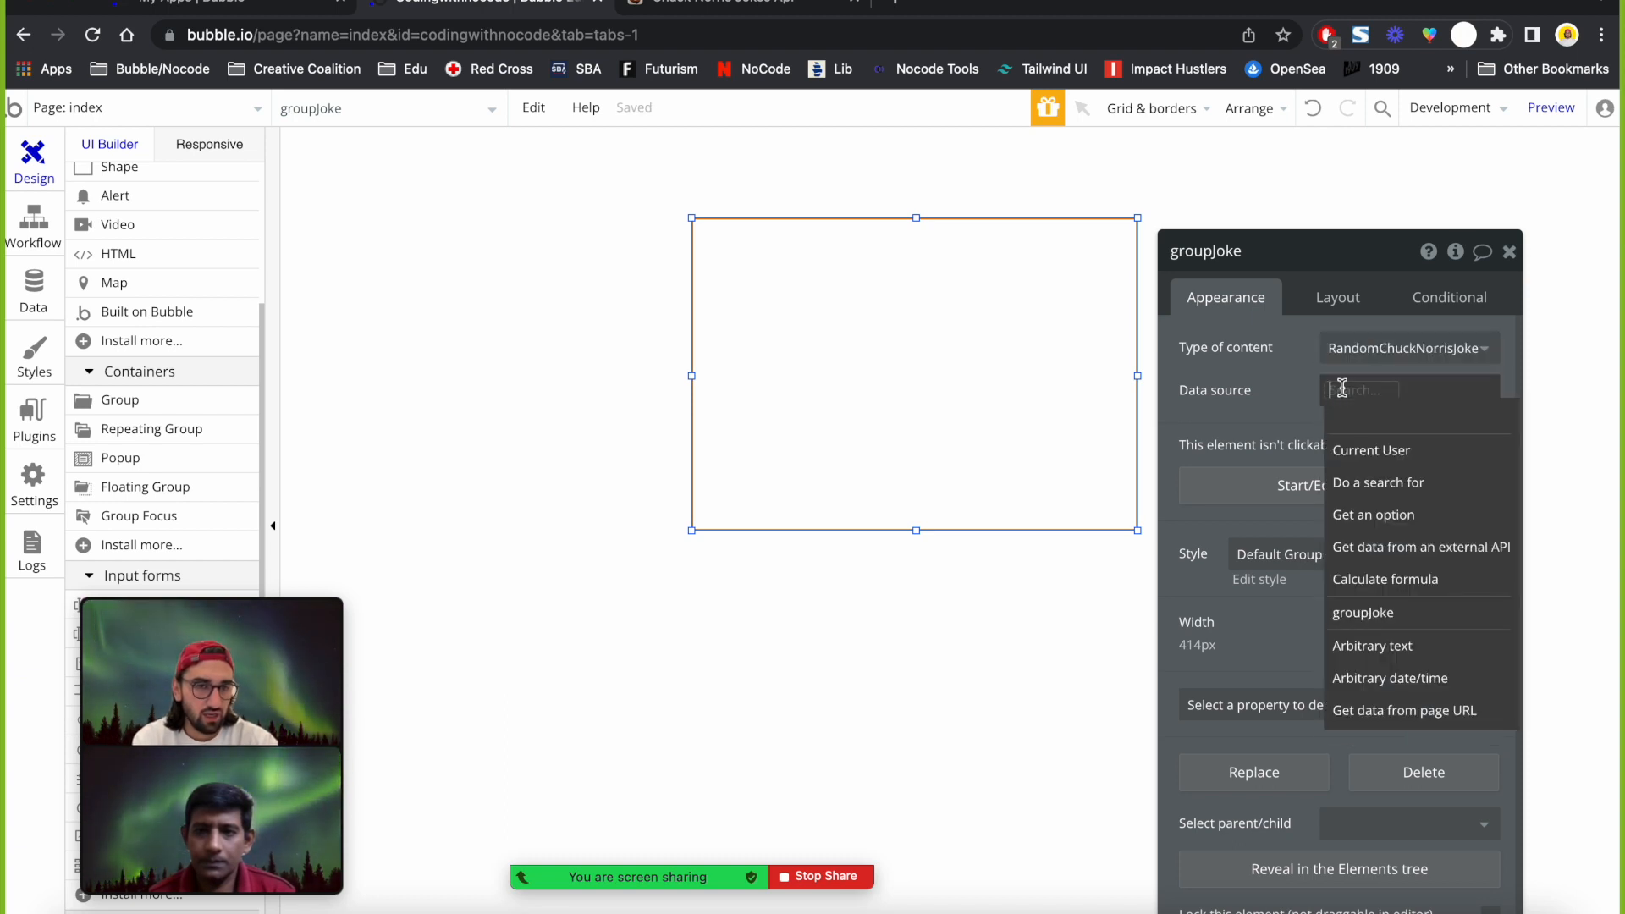
click(1402, 548)
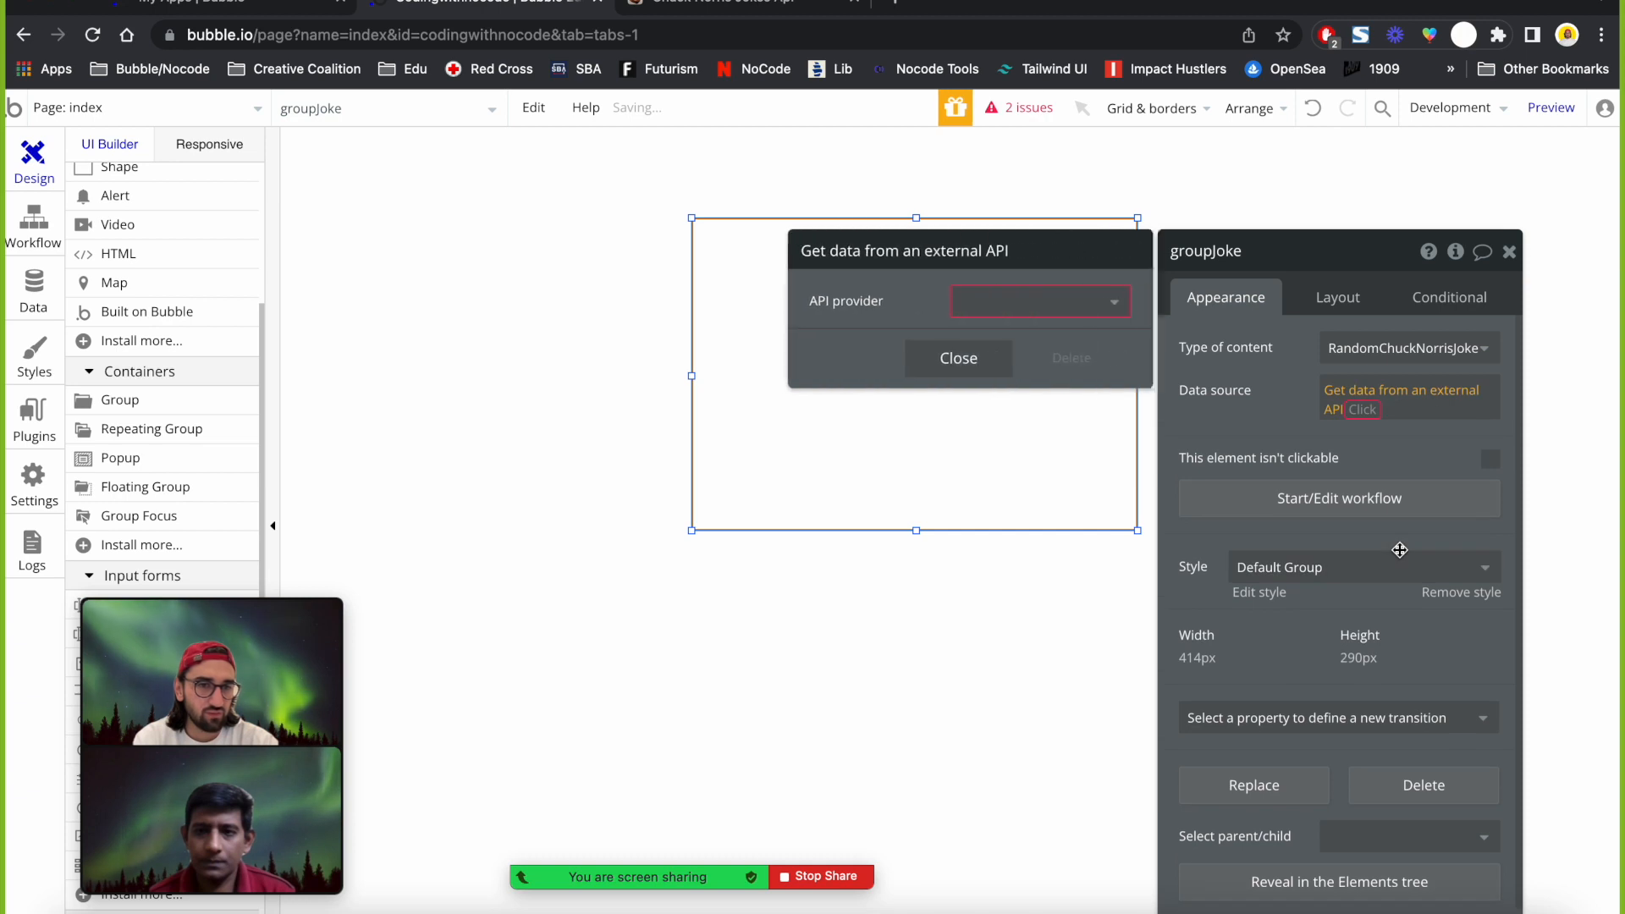
click(1039, 305)
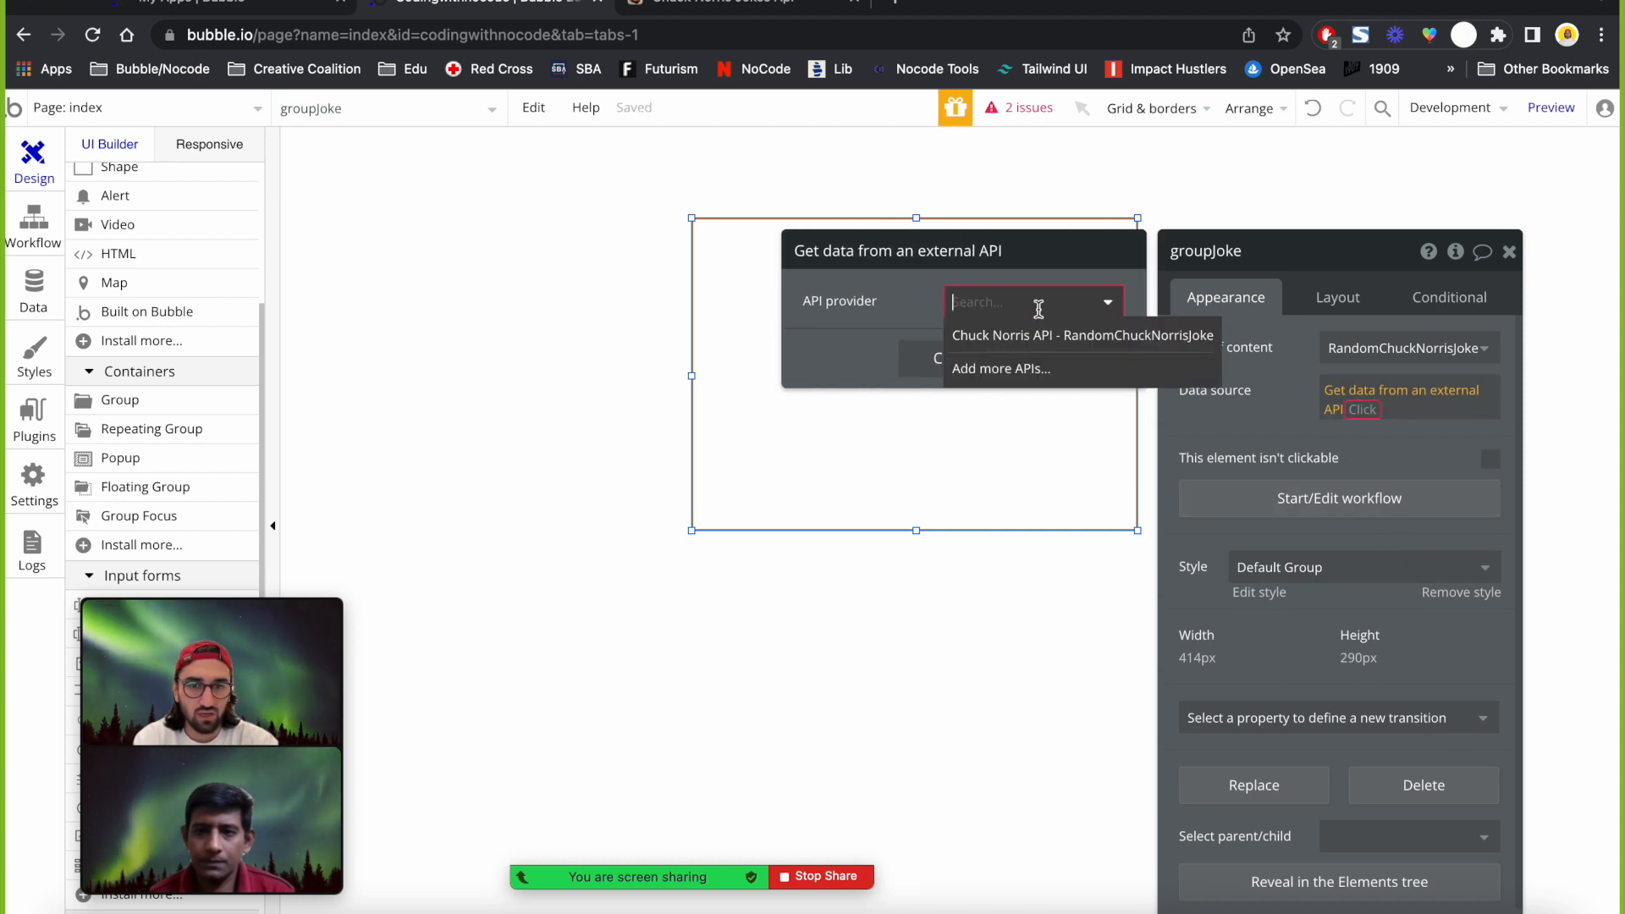
click(971, 339)
click(971, 356)
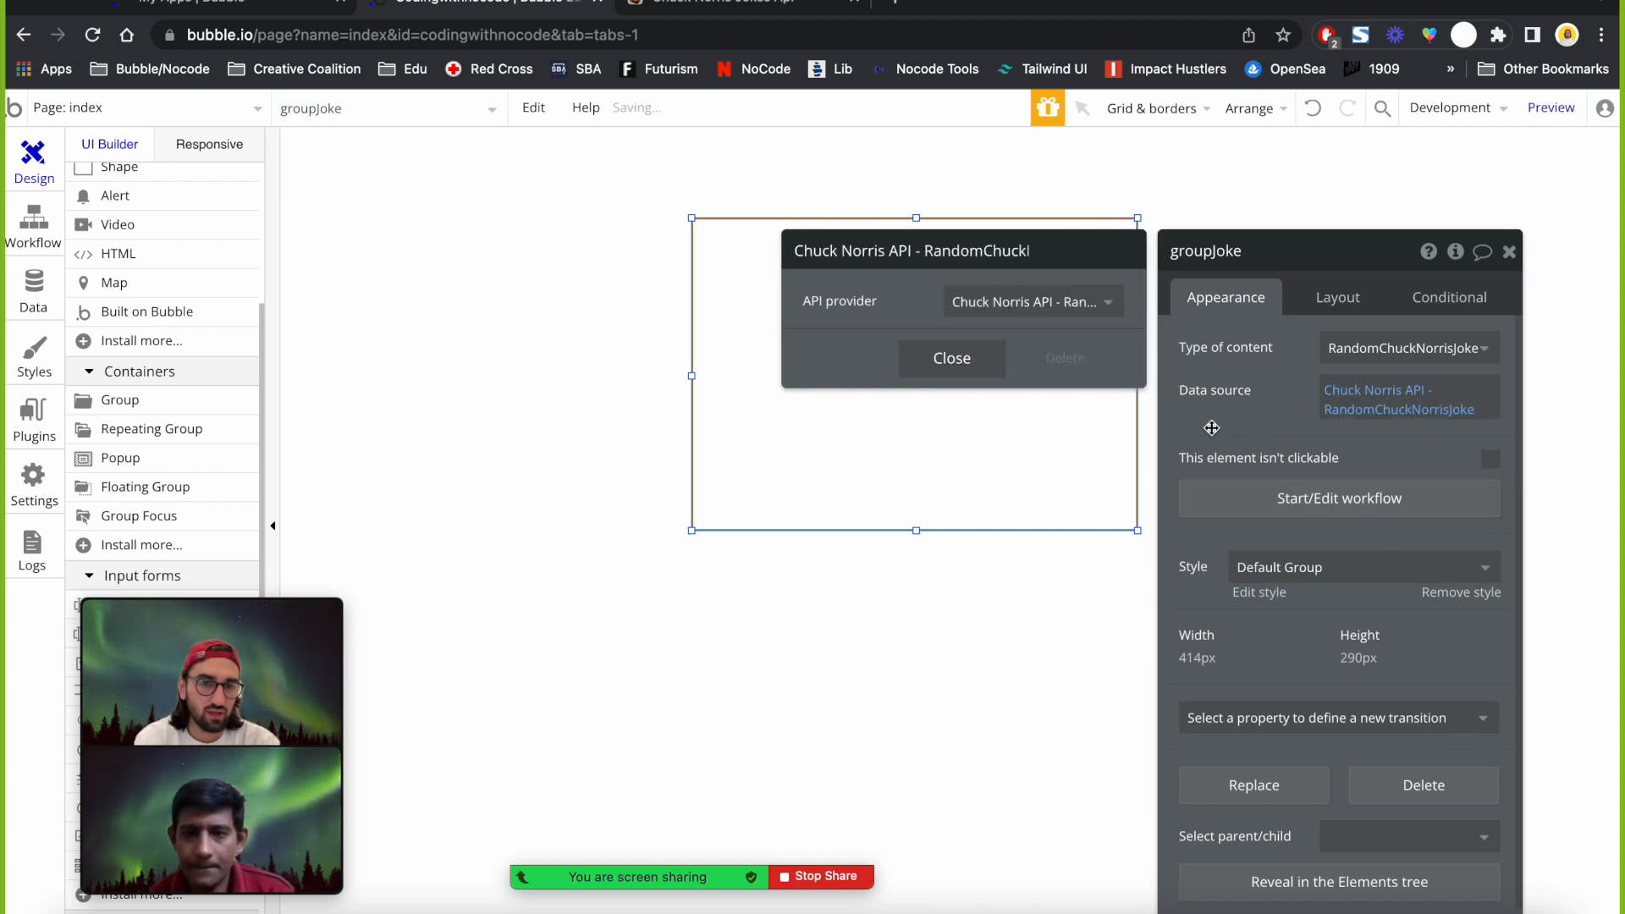
click(1505, 252)
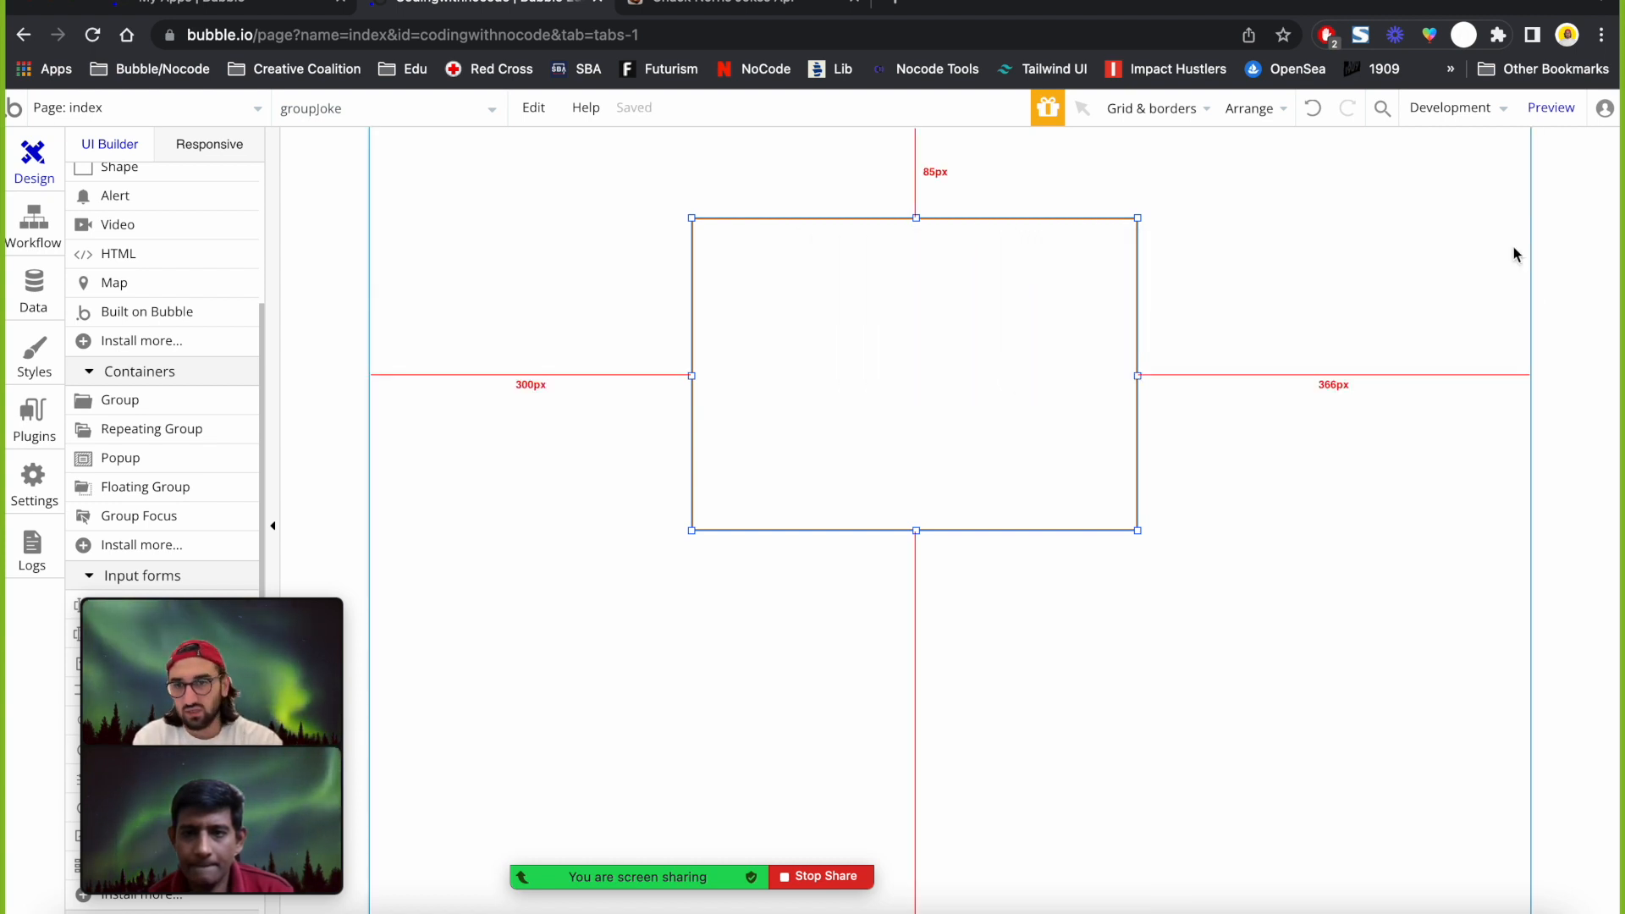
scroll(148, 338, up, 5)
Draw a text inside groupJoke bound to Parent group's RandomChuckNorrisJoke's value.
click(135, 263)
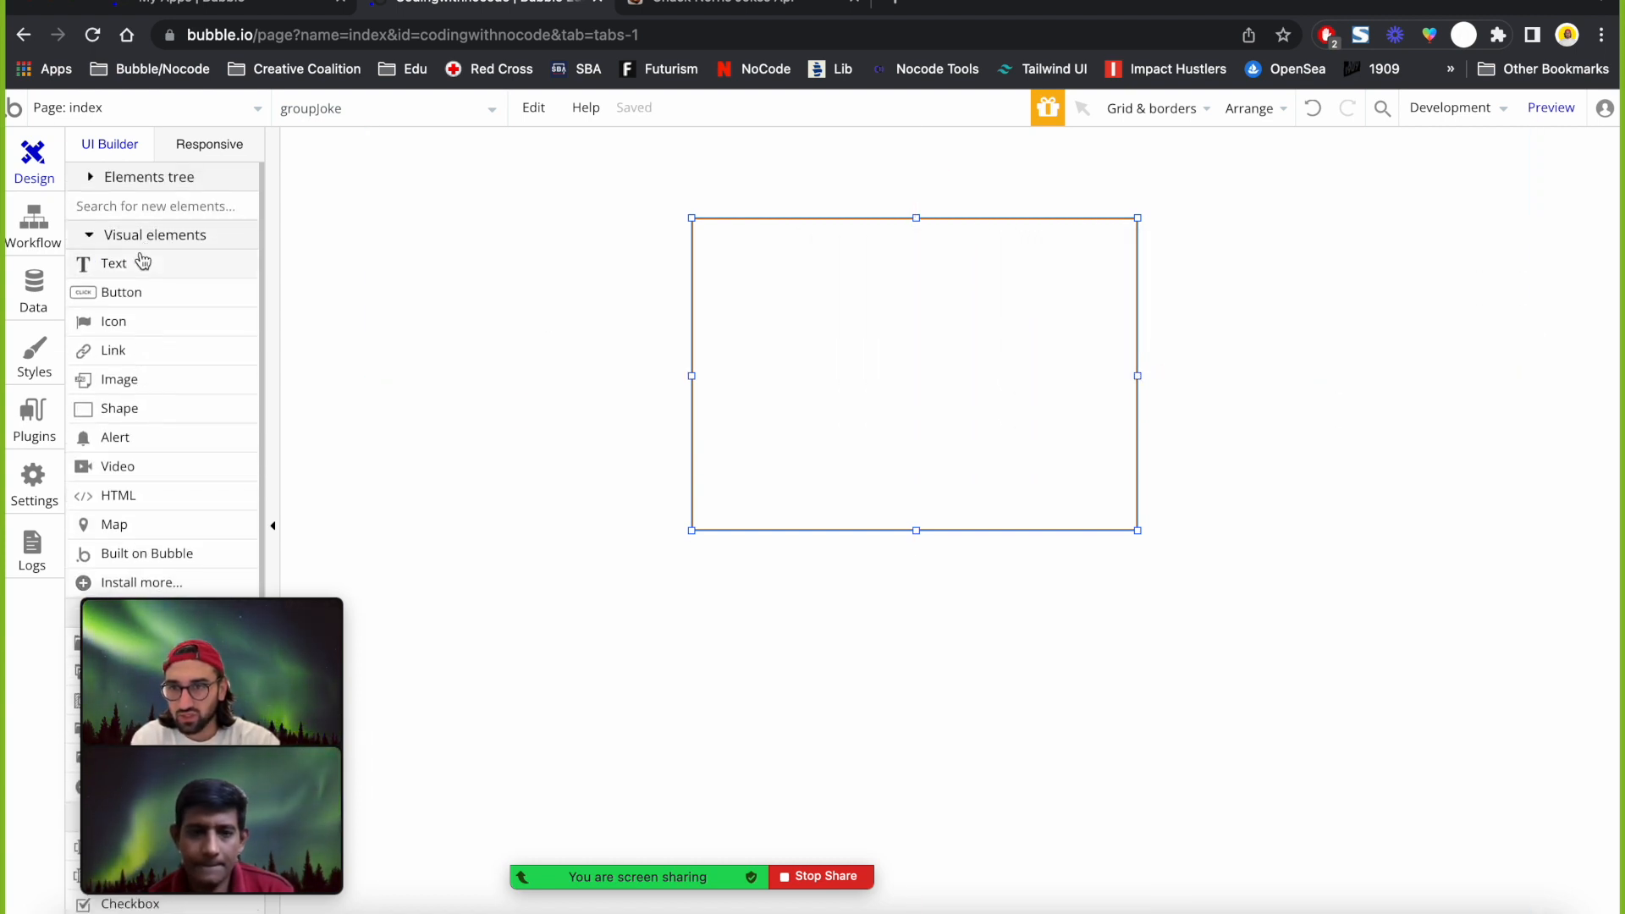
drag(745, 278, 1101, 367)
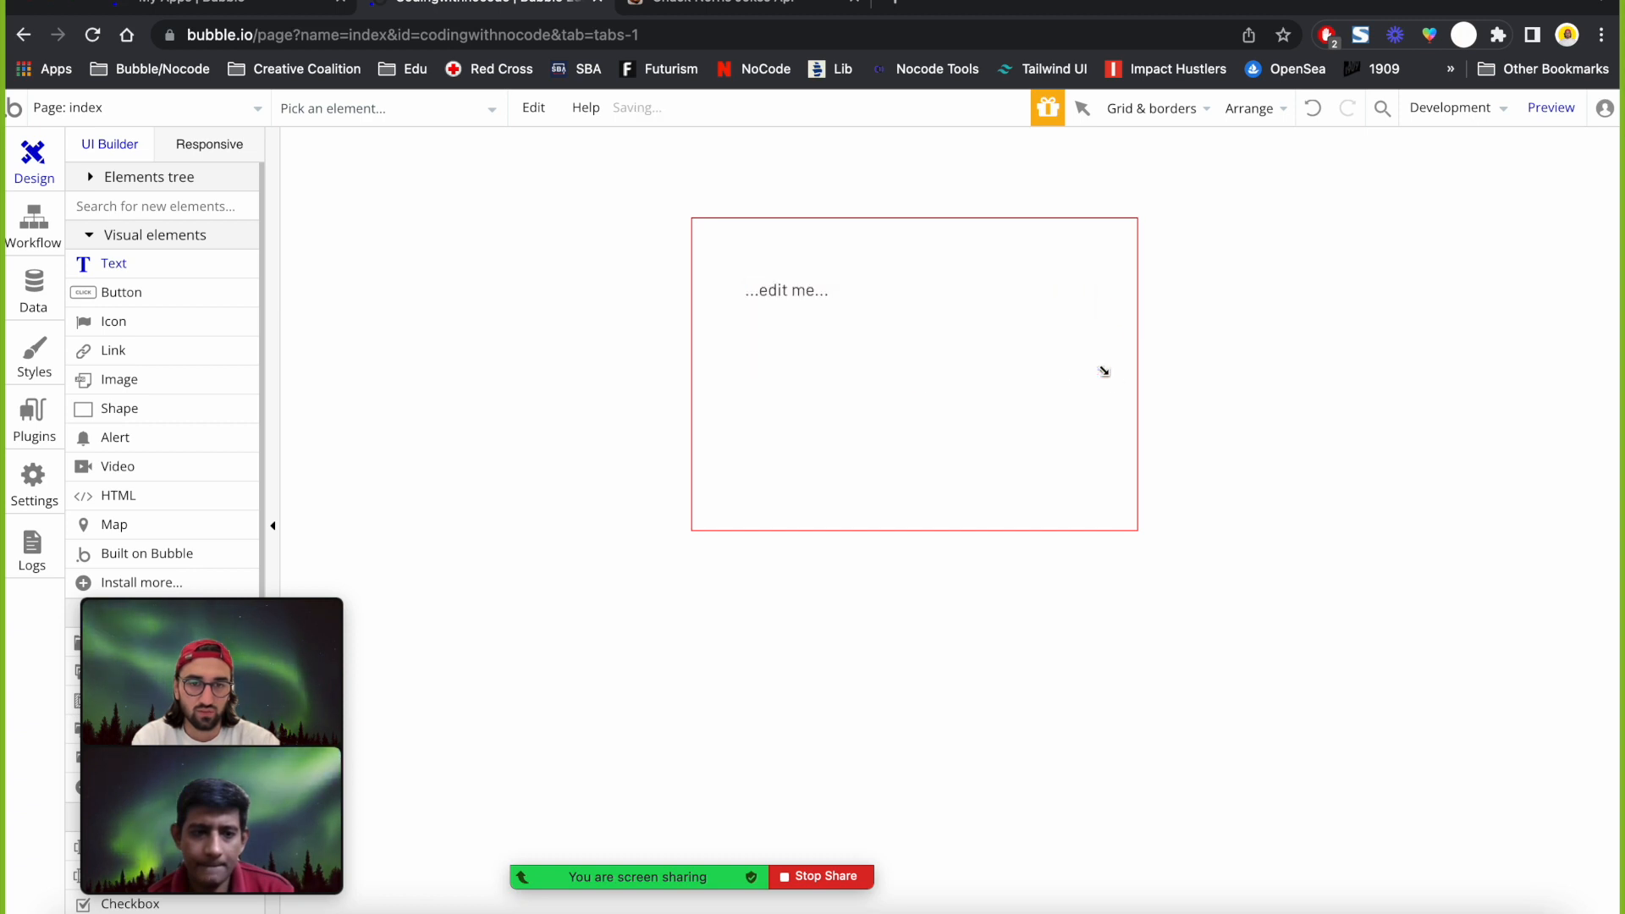
click(1138, 349)
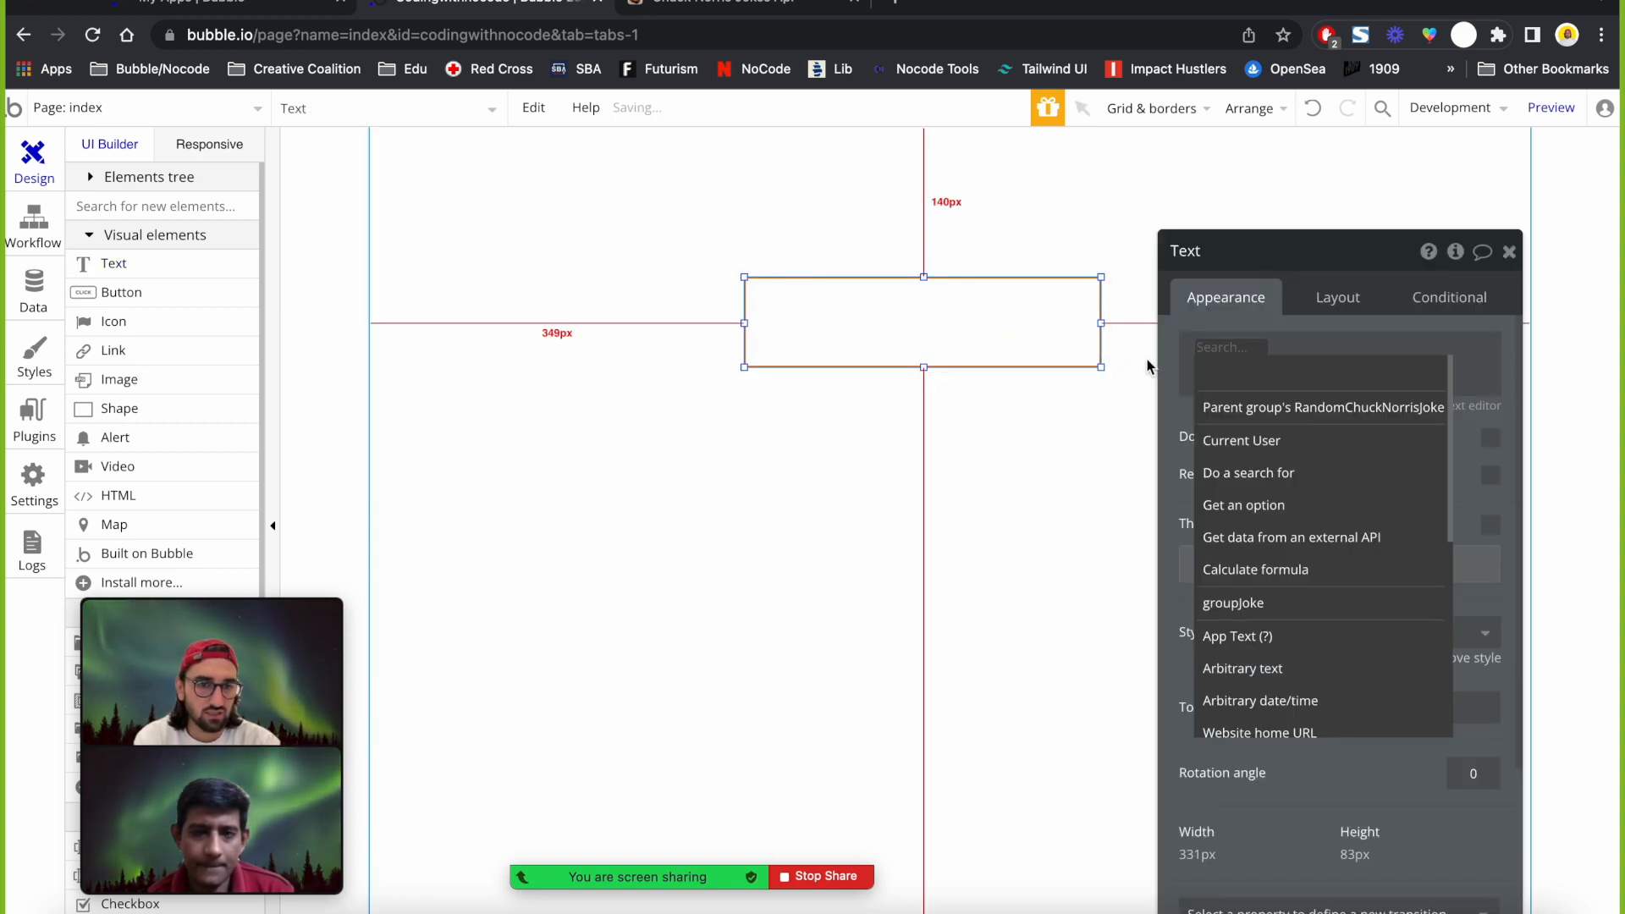
click(1259, 423)
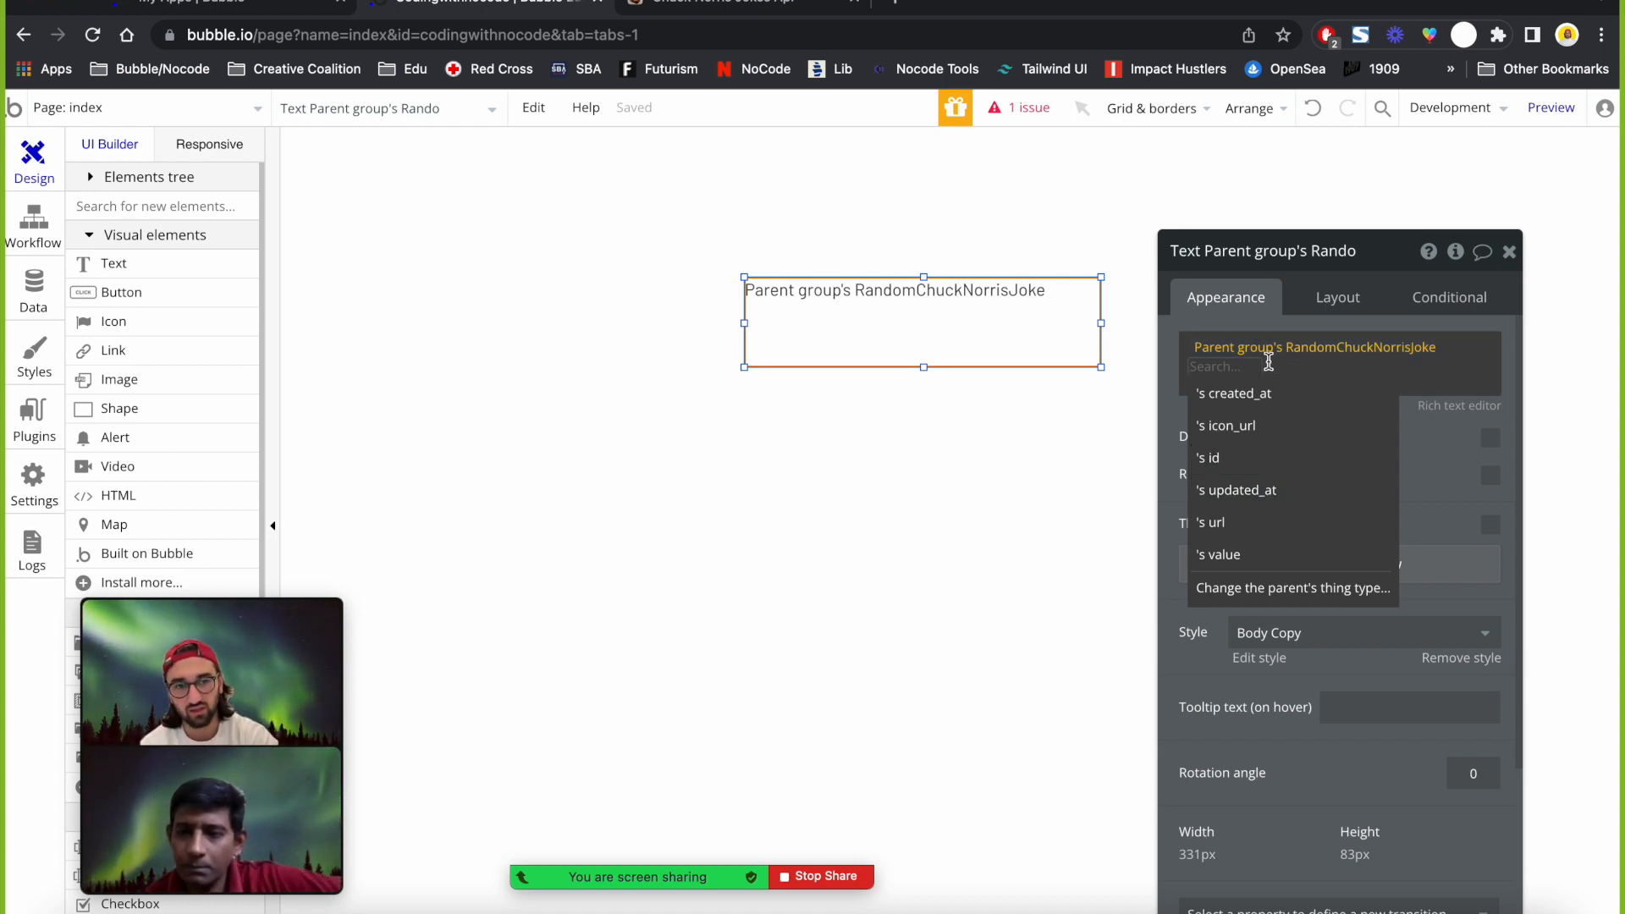
click(1283, 567)
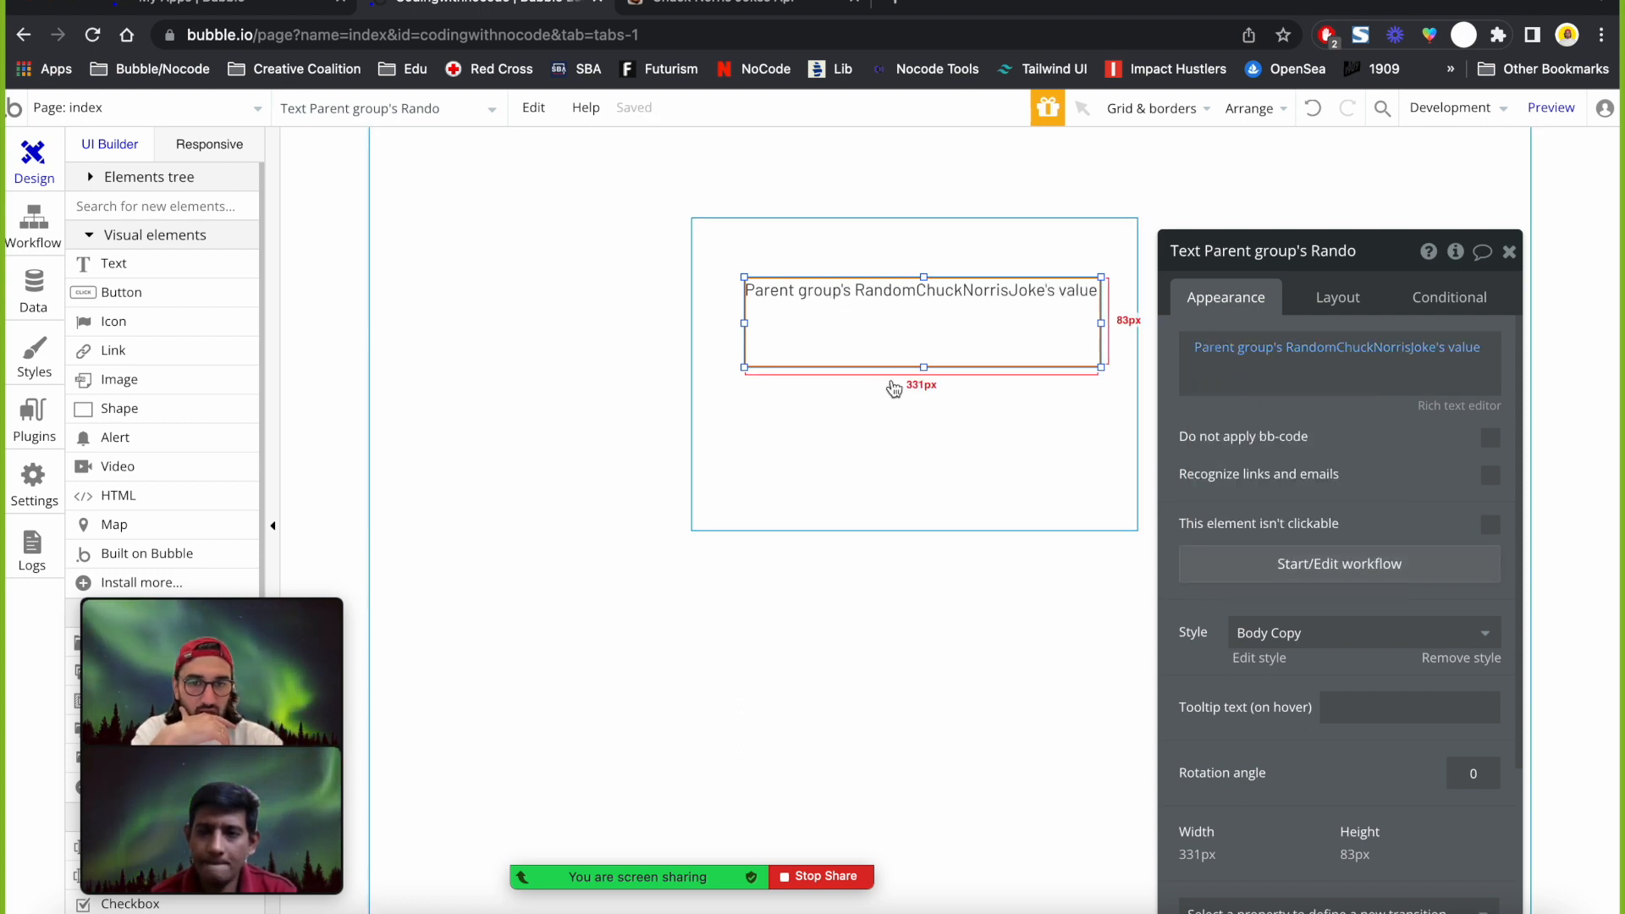
Select groupJoke and launch the live preview of the page.
click(906, 428)
click(124, 269)
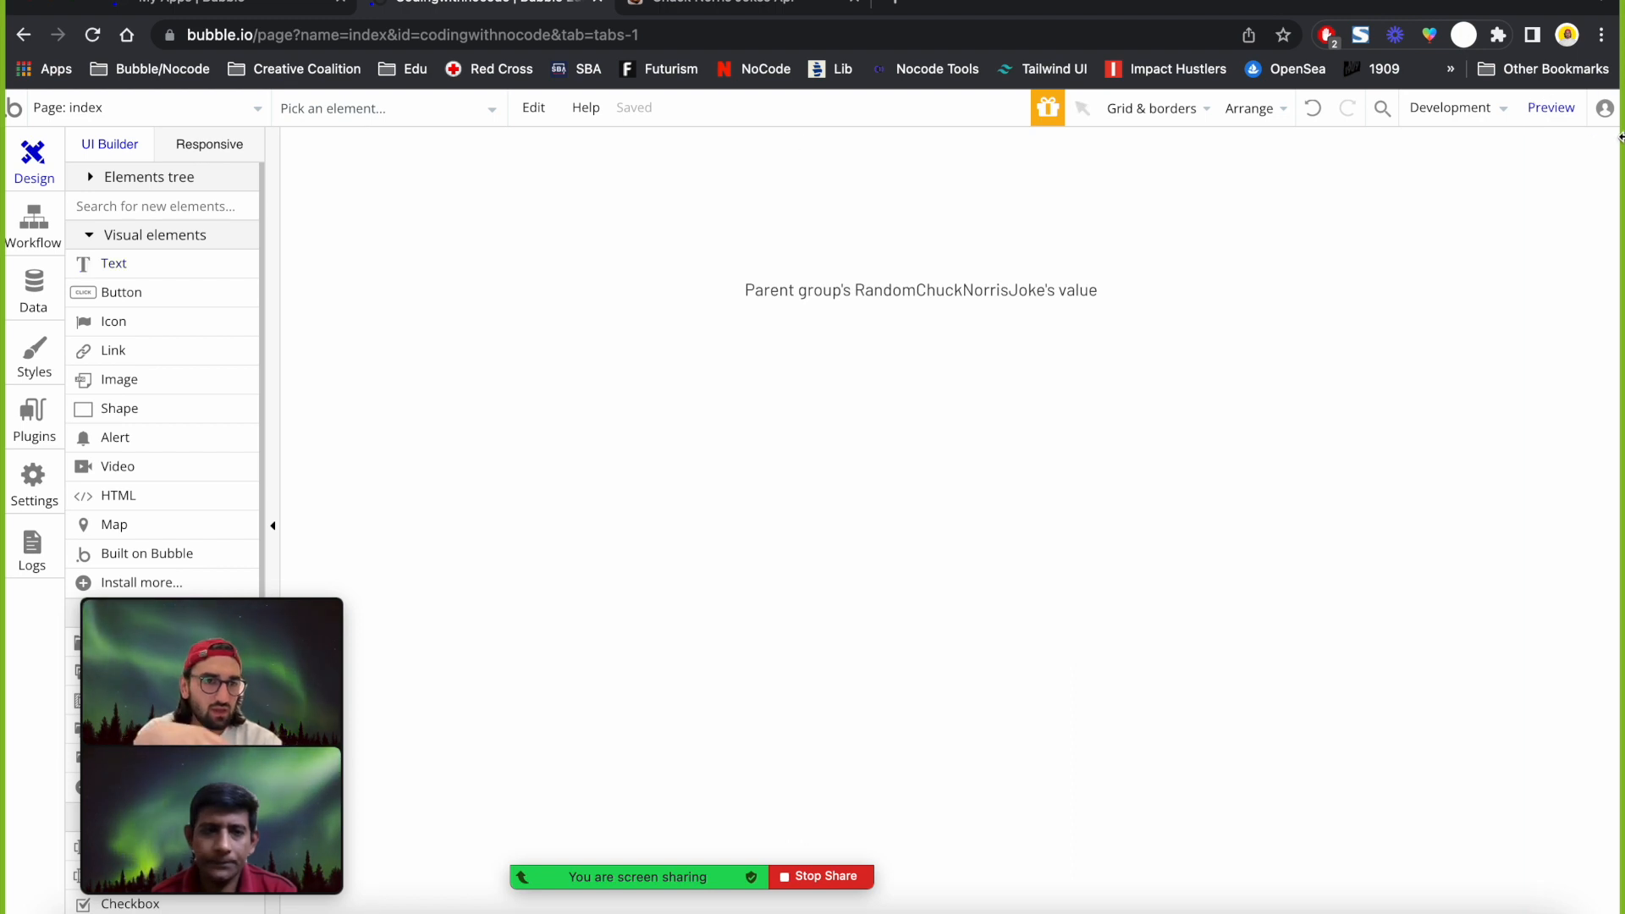
click(1552, 108)
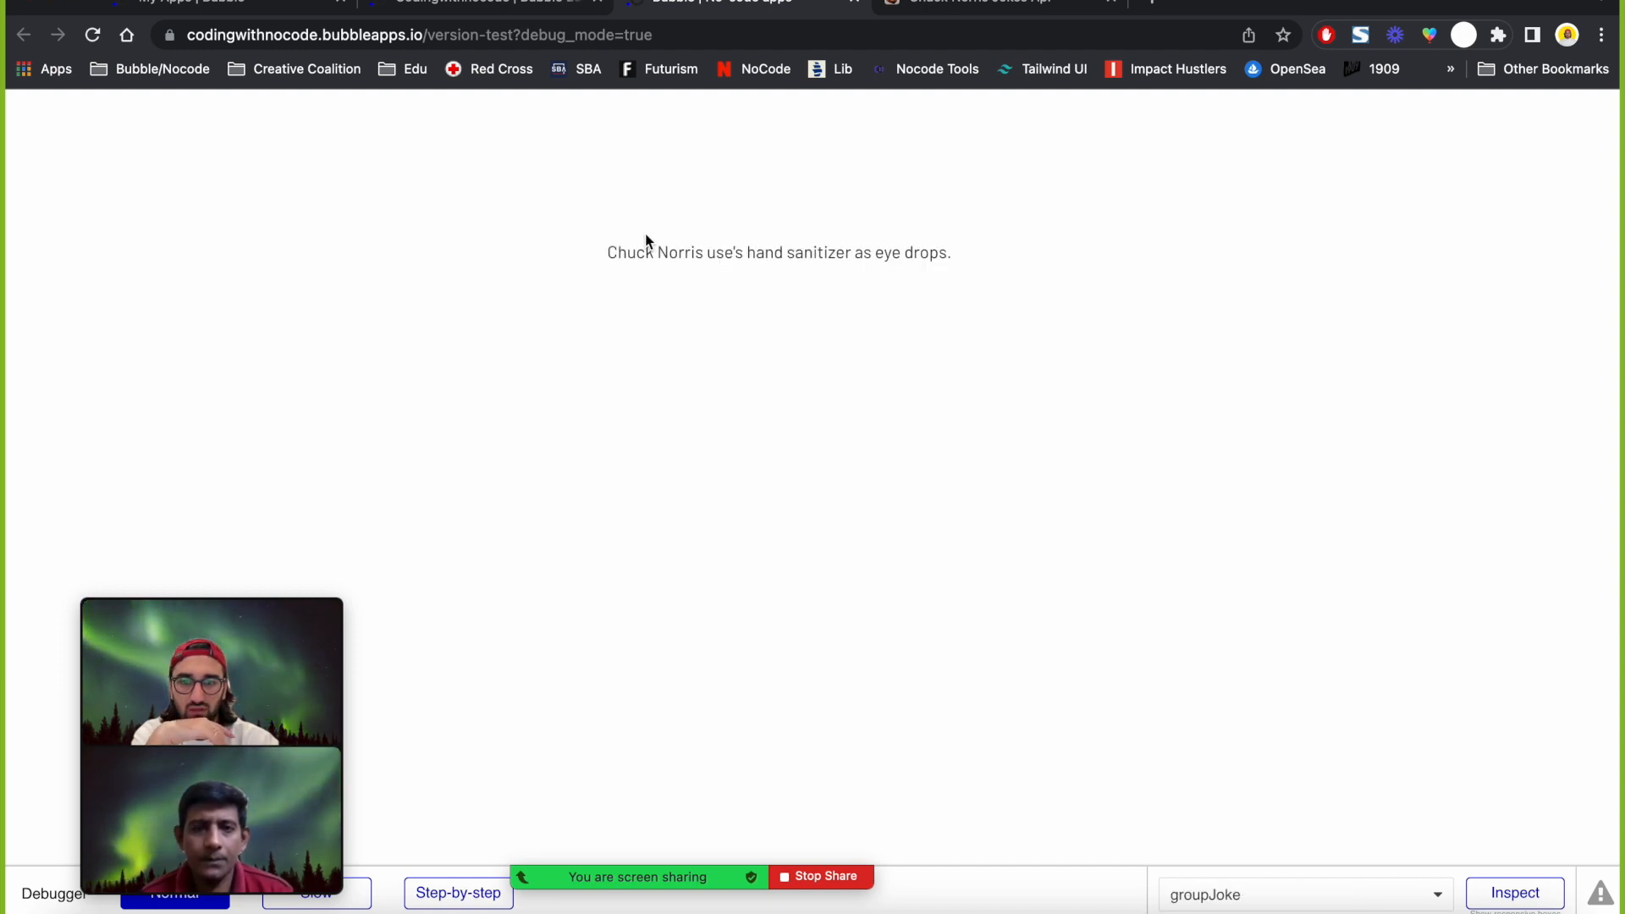
Check the displayed joke, then reload the preview to get a fresh Chuck Norris joke.
drag(652, 249, 964, 252)
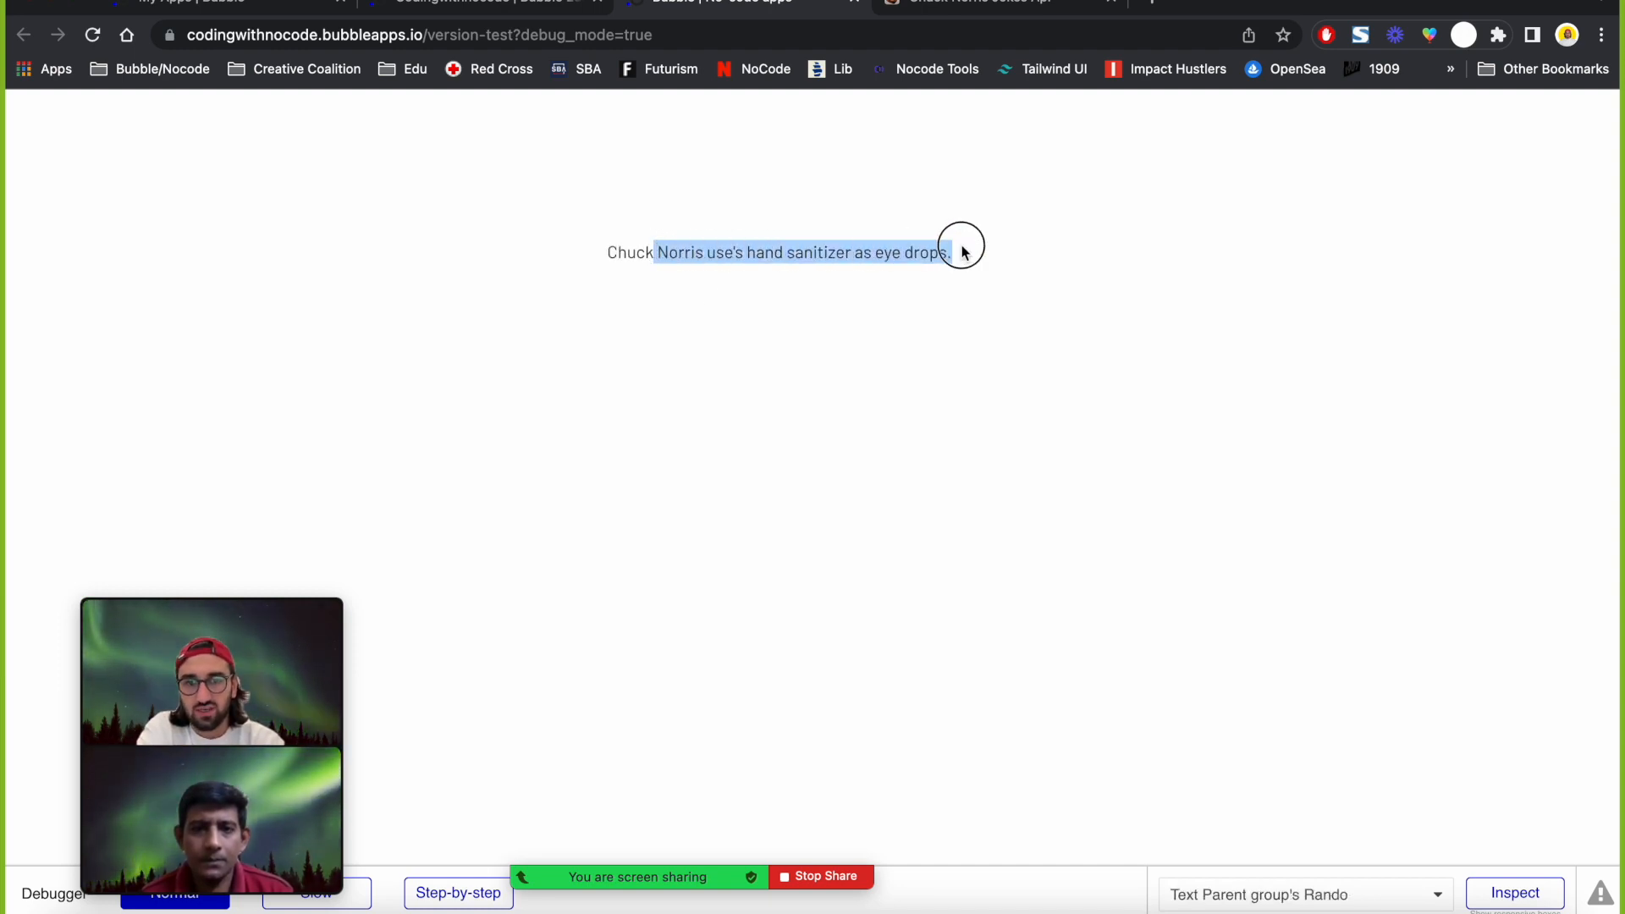
click(962, 245)
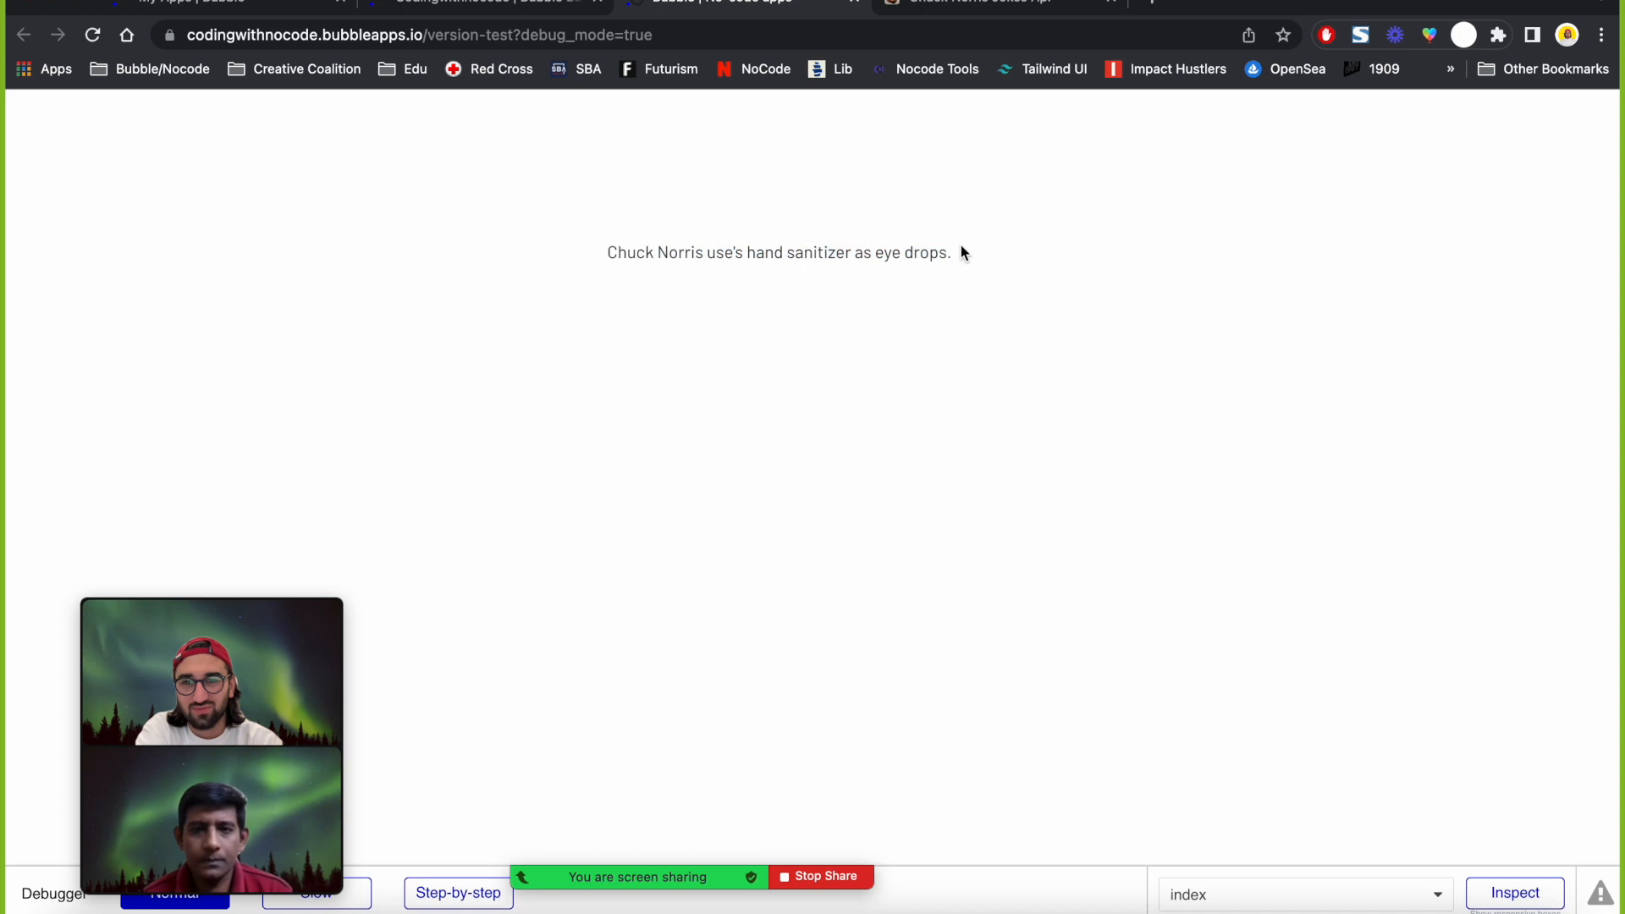
click(92, 34)
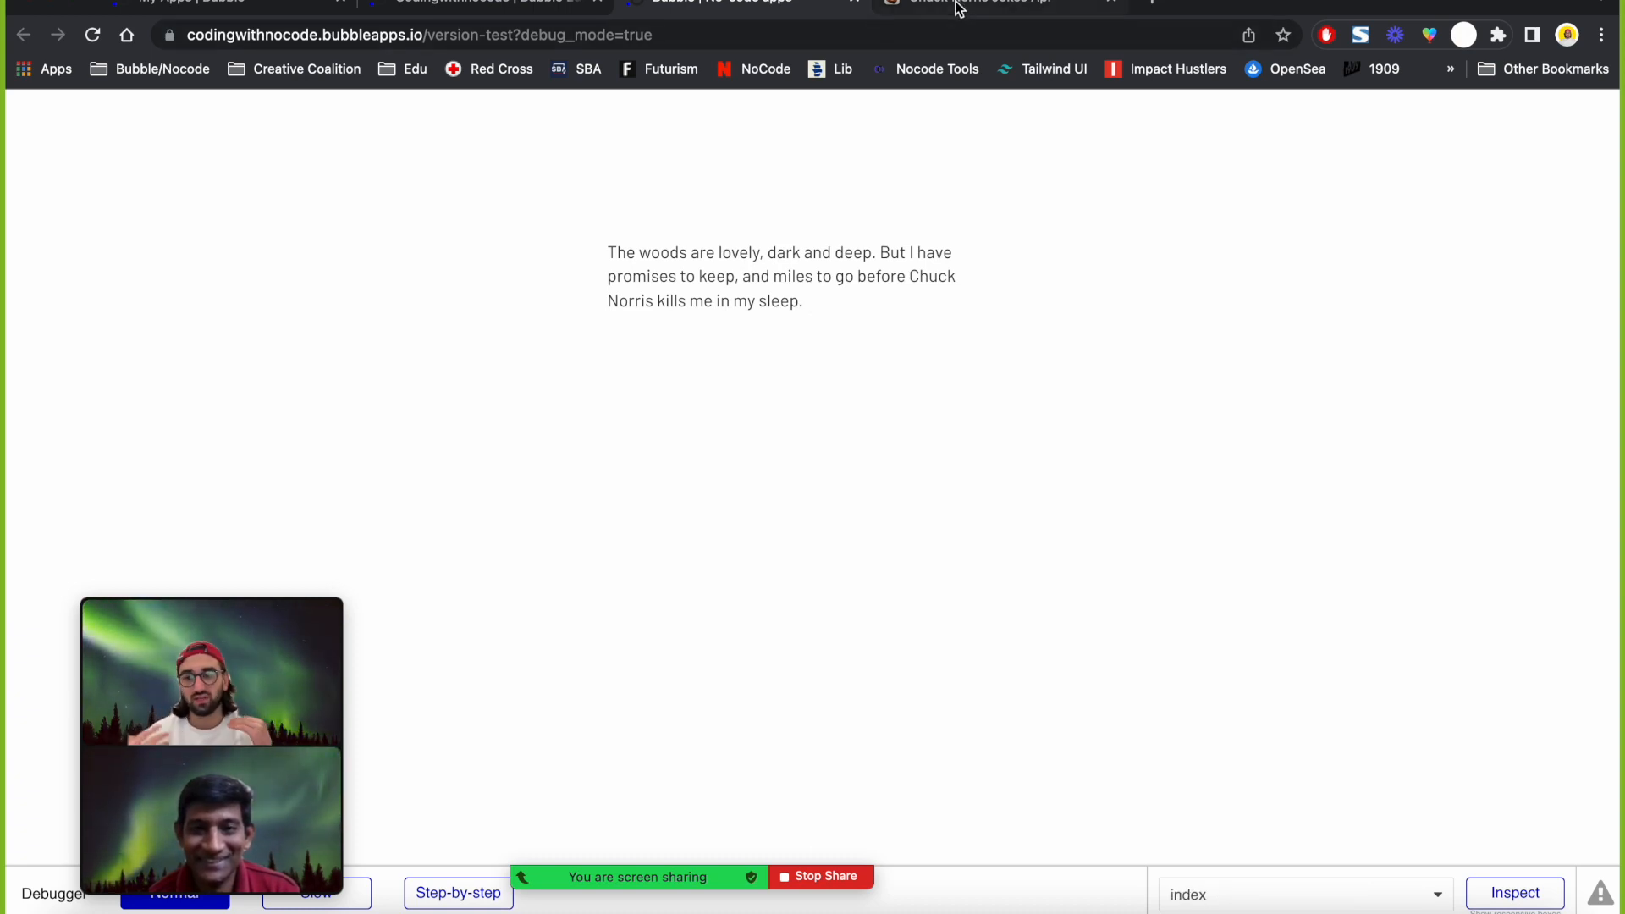
mouse_move(959, 8)
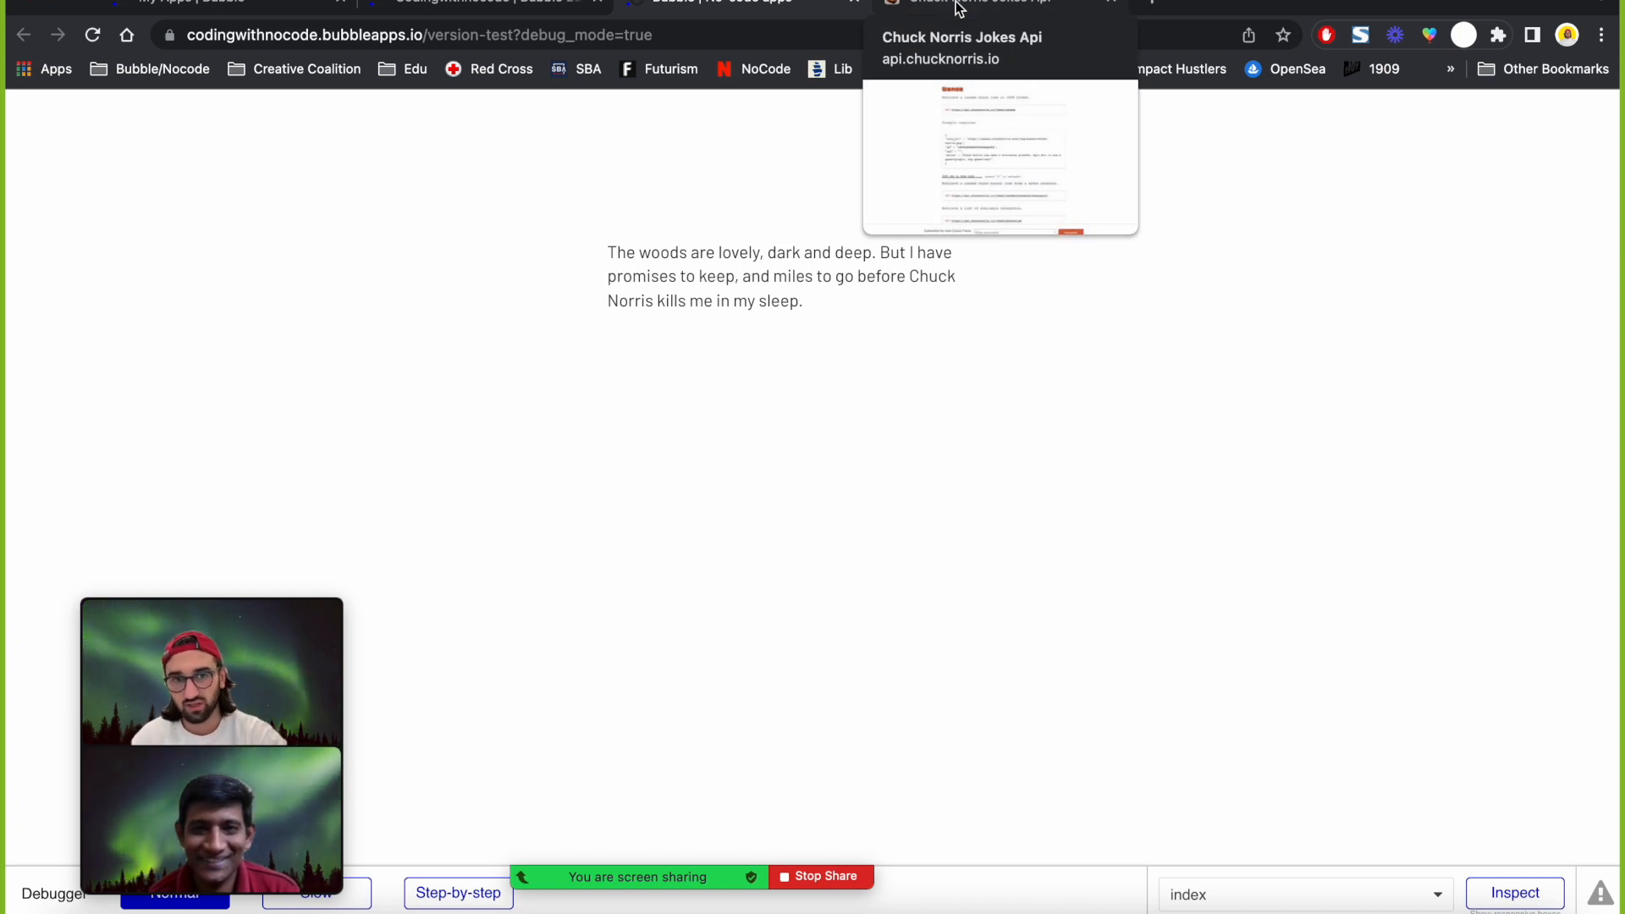
Read the Chuck Norris Jokes API's example random-joke response, then return to the Bubble editor.
click(959, 8)
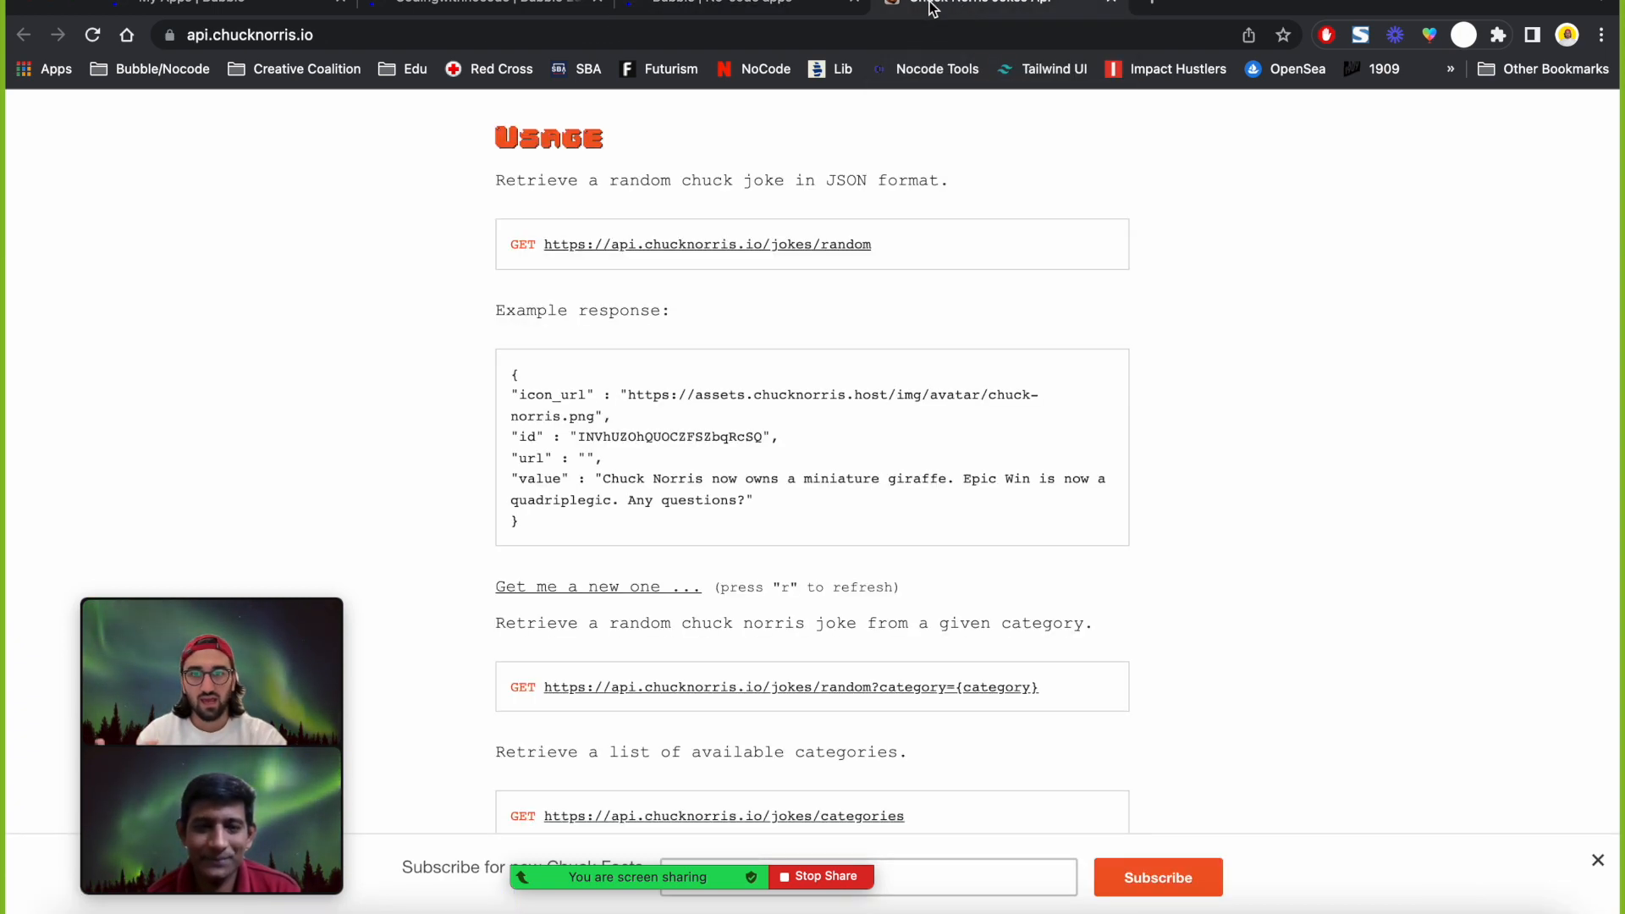
click(769, 5)
click(501, 8)
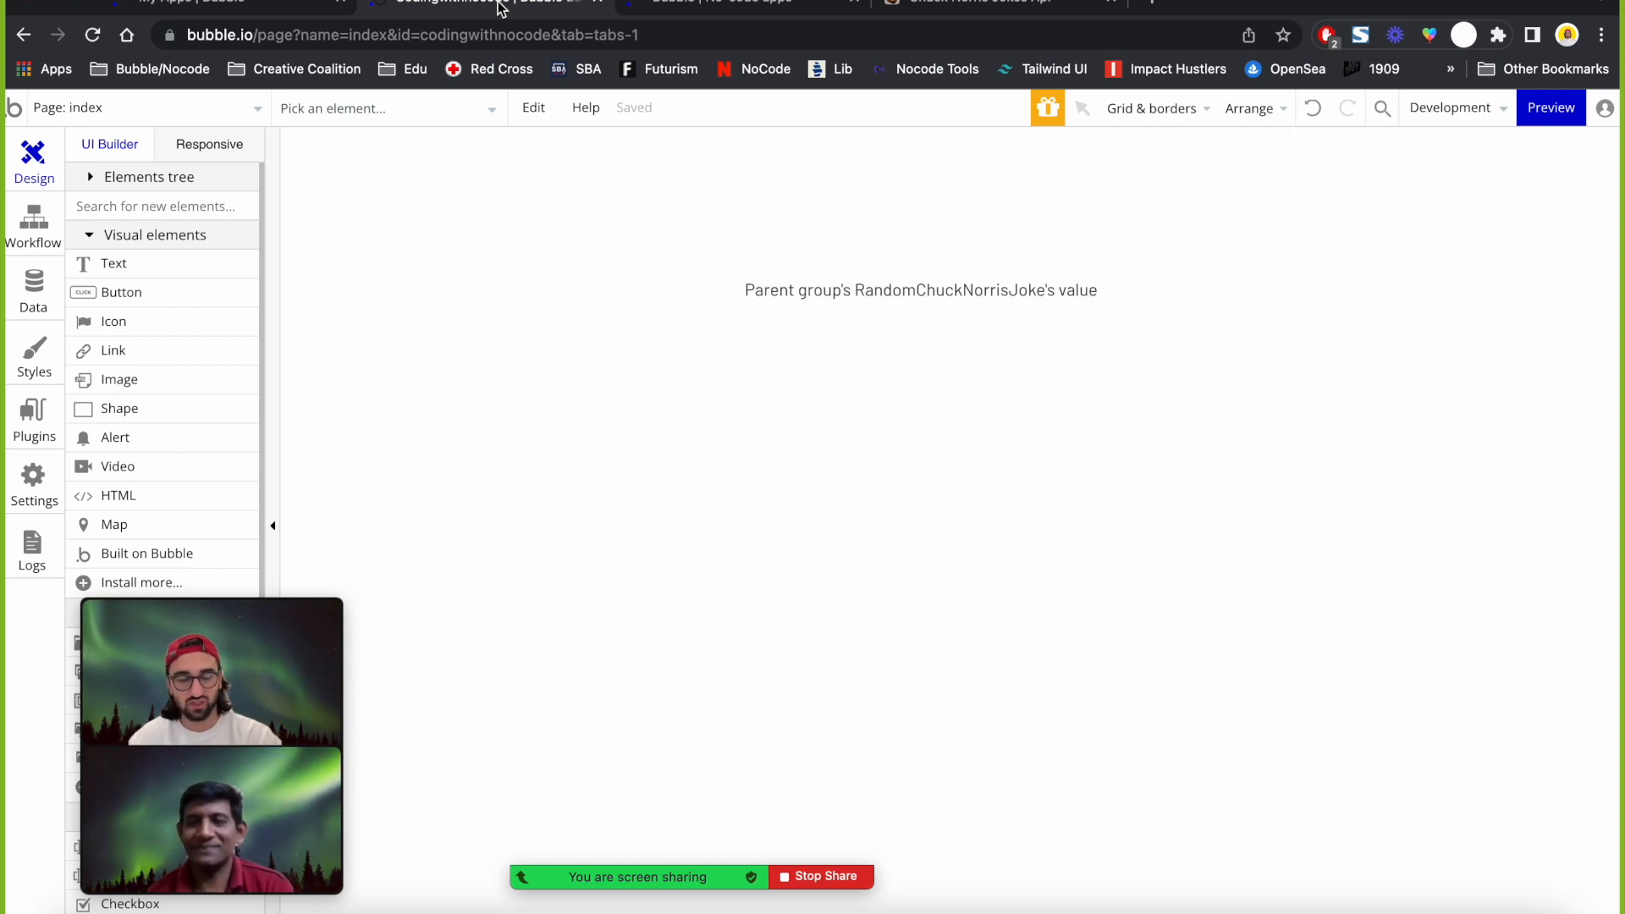
Glance at the live preview tab, then open the editor's Data section on App data.
click(709, 2)
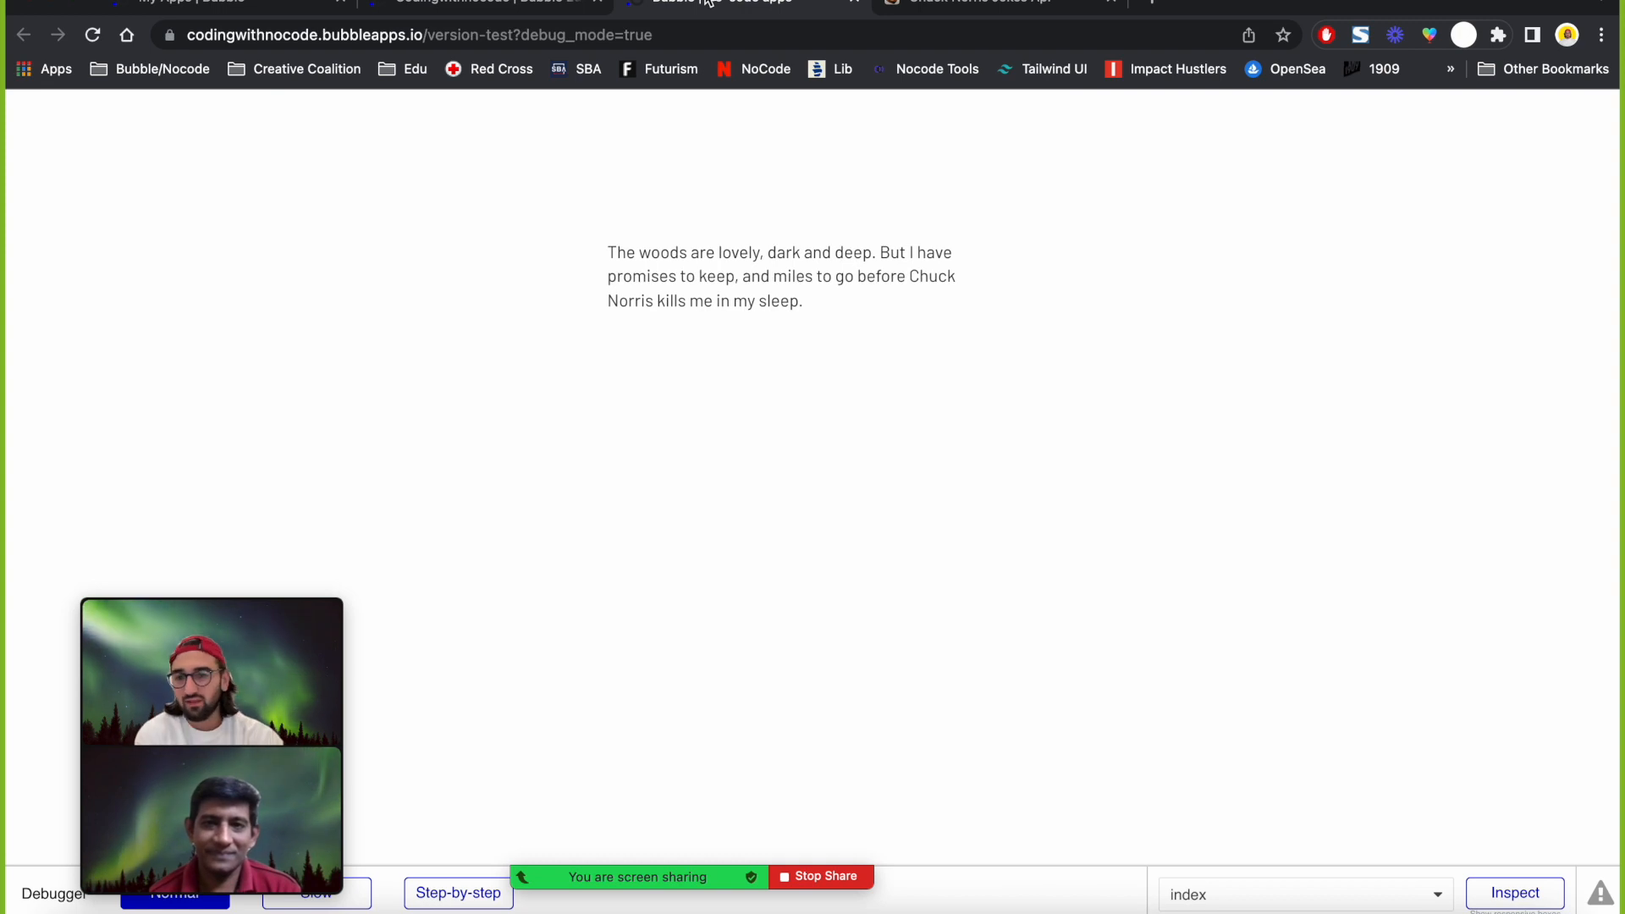
mouse_move(135, 696)
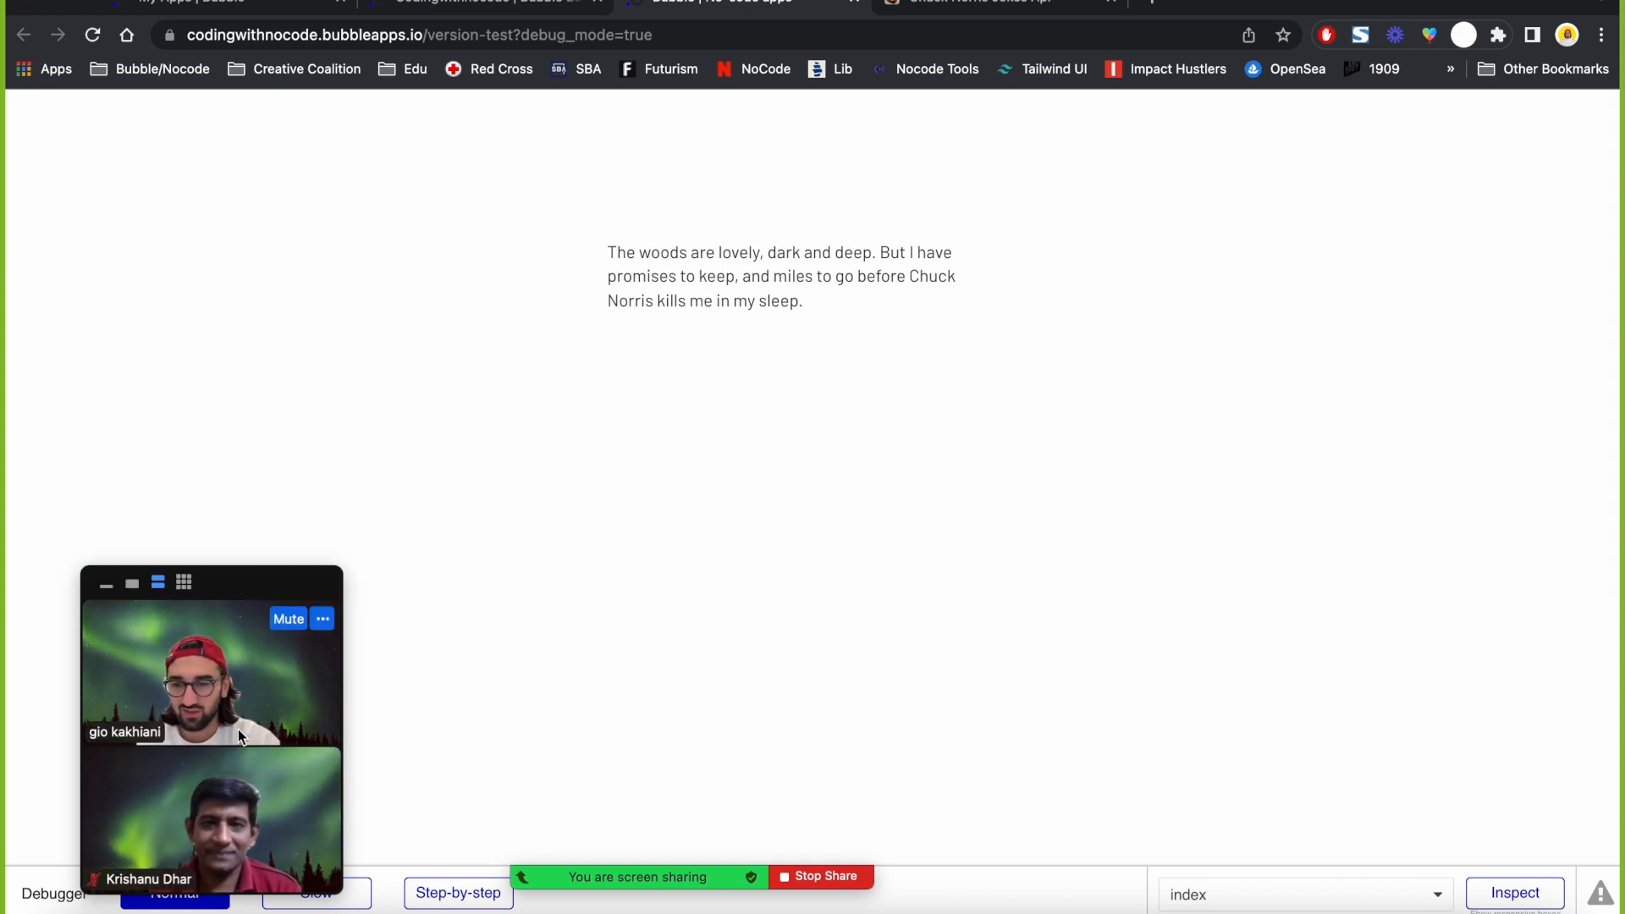
click(447, 10)
click(34, 288)
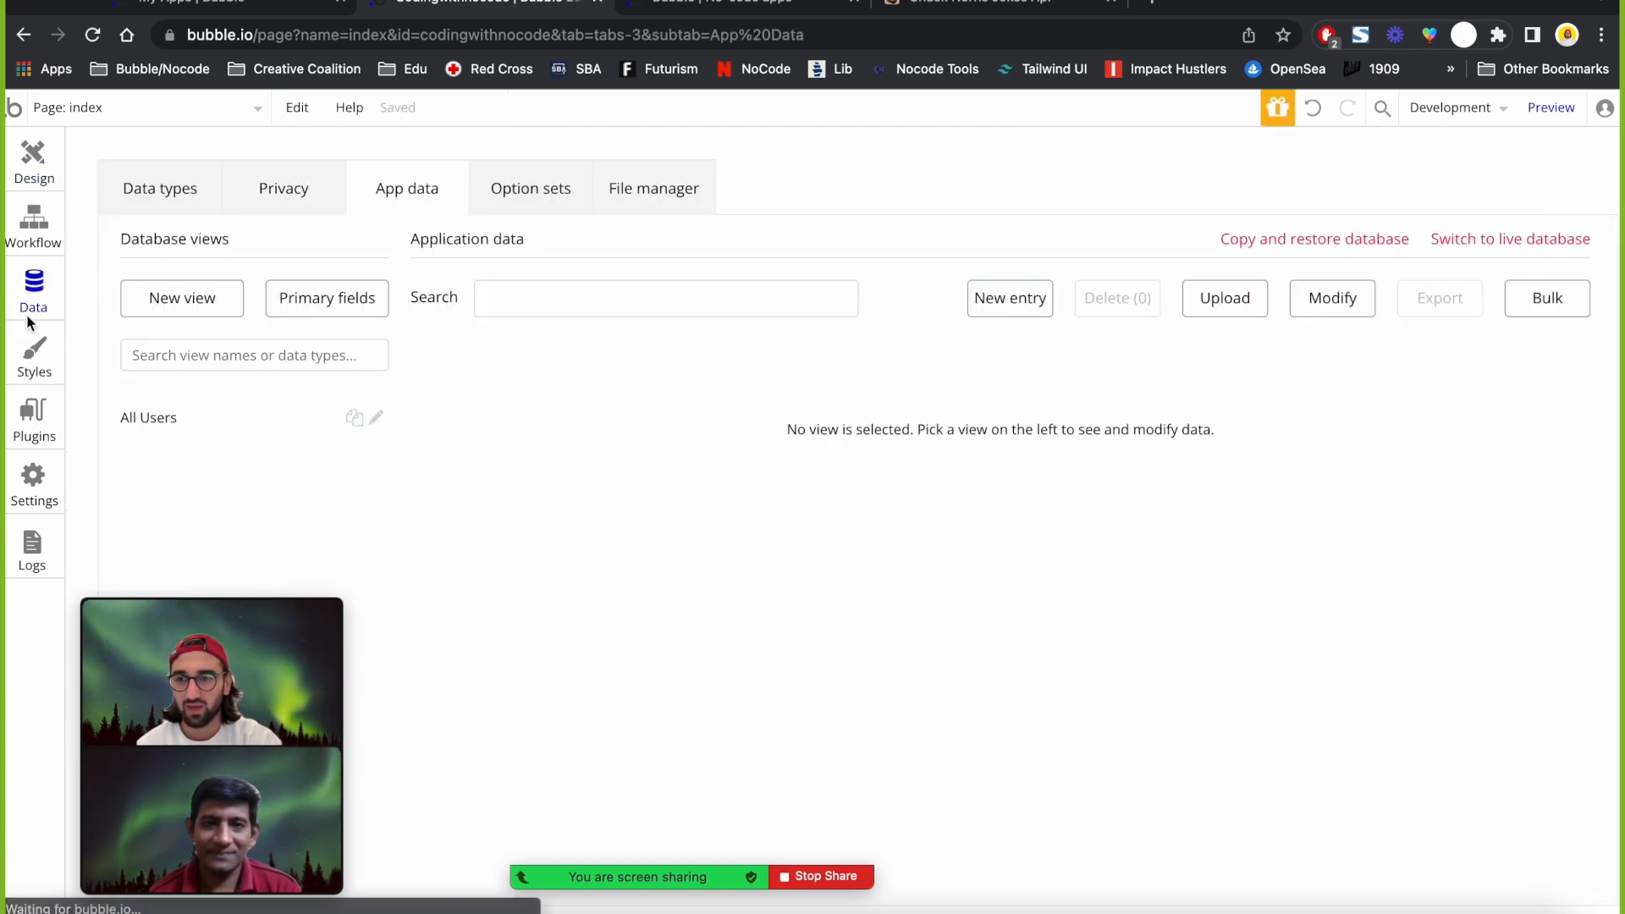
Open the installed plugins page and find the Chuck Norris API's RandomChuckNorrisJoke call in API Connector.
click(33, 415)
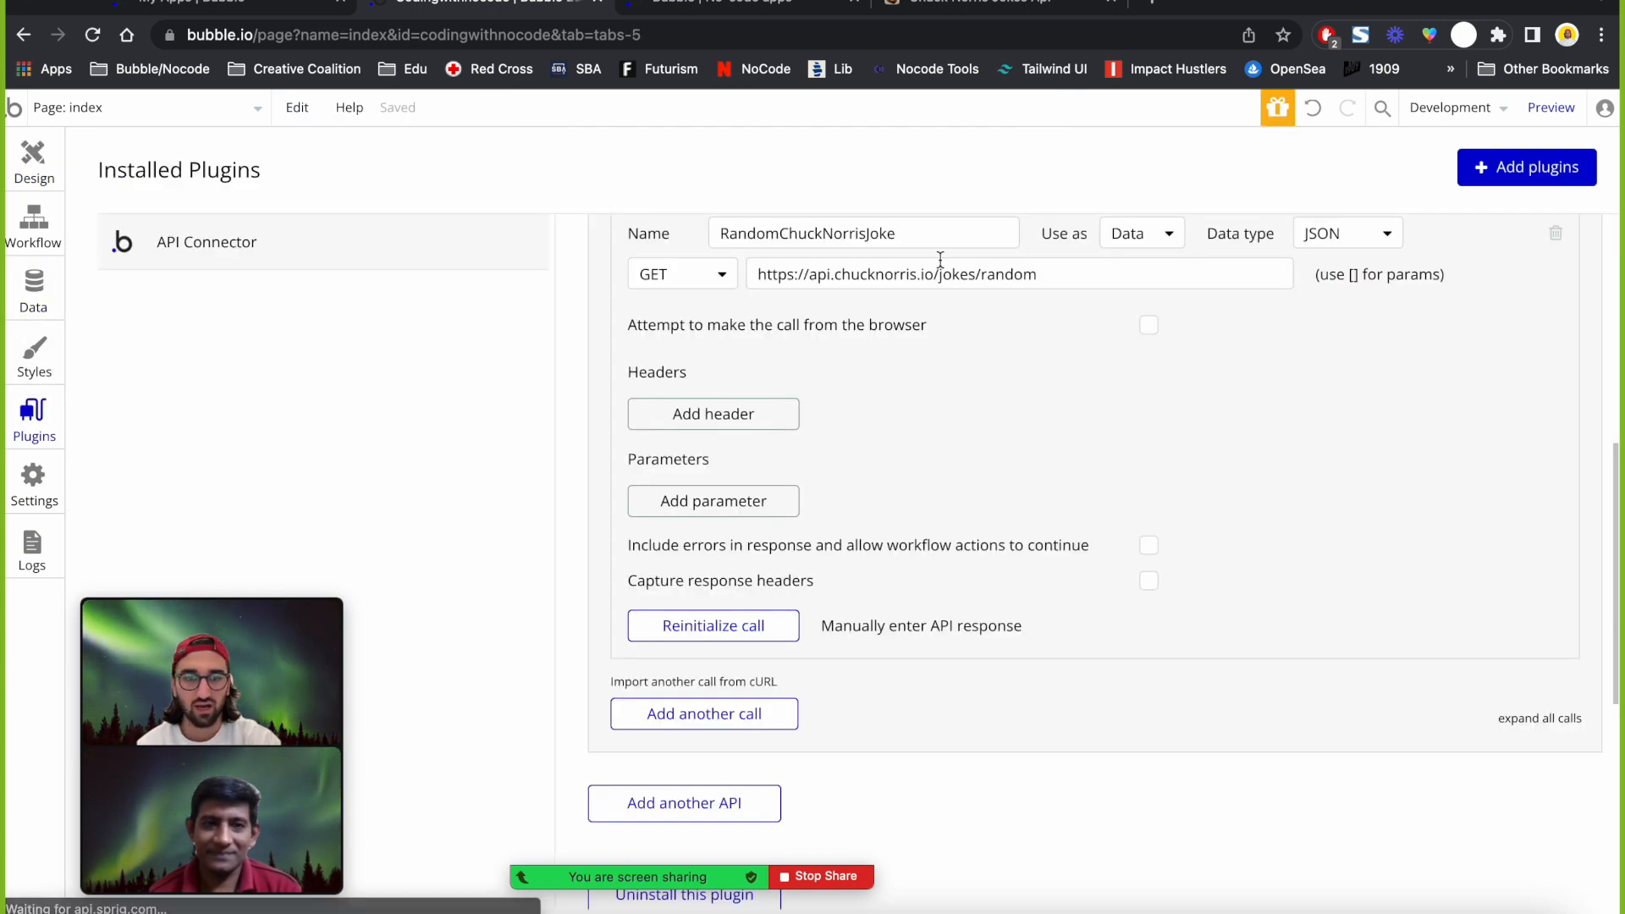
scroll(1202, 291, up, 7)
scroll(1201, 291, down, 3)
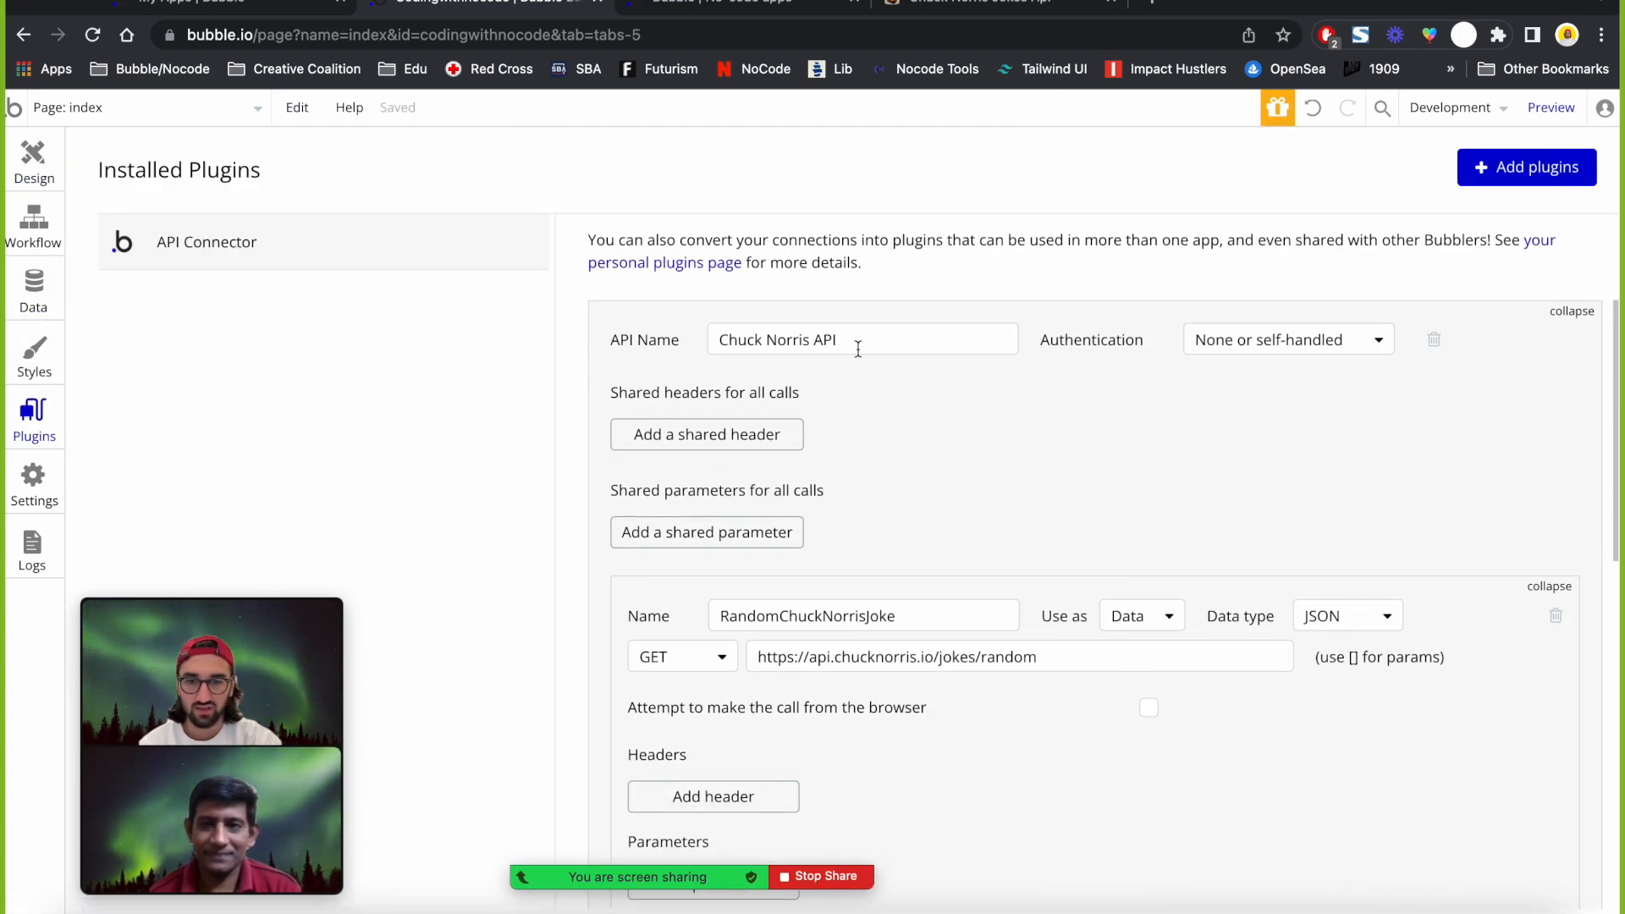
scroll(972, 754, down, 3)
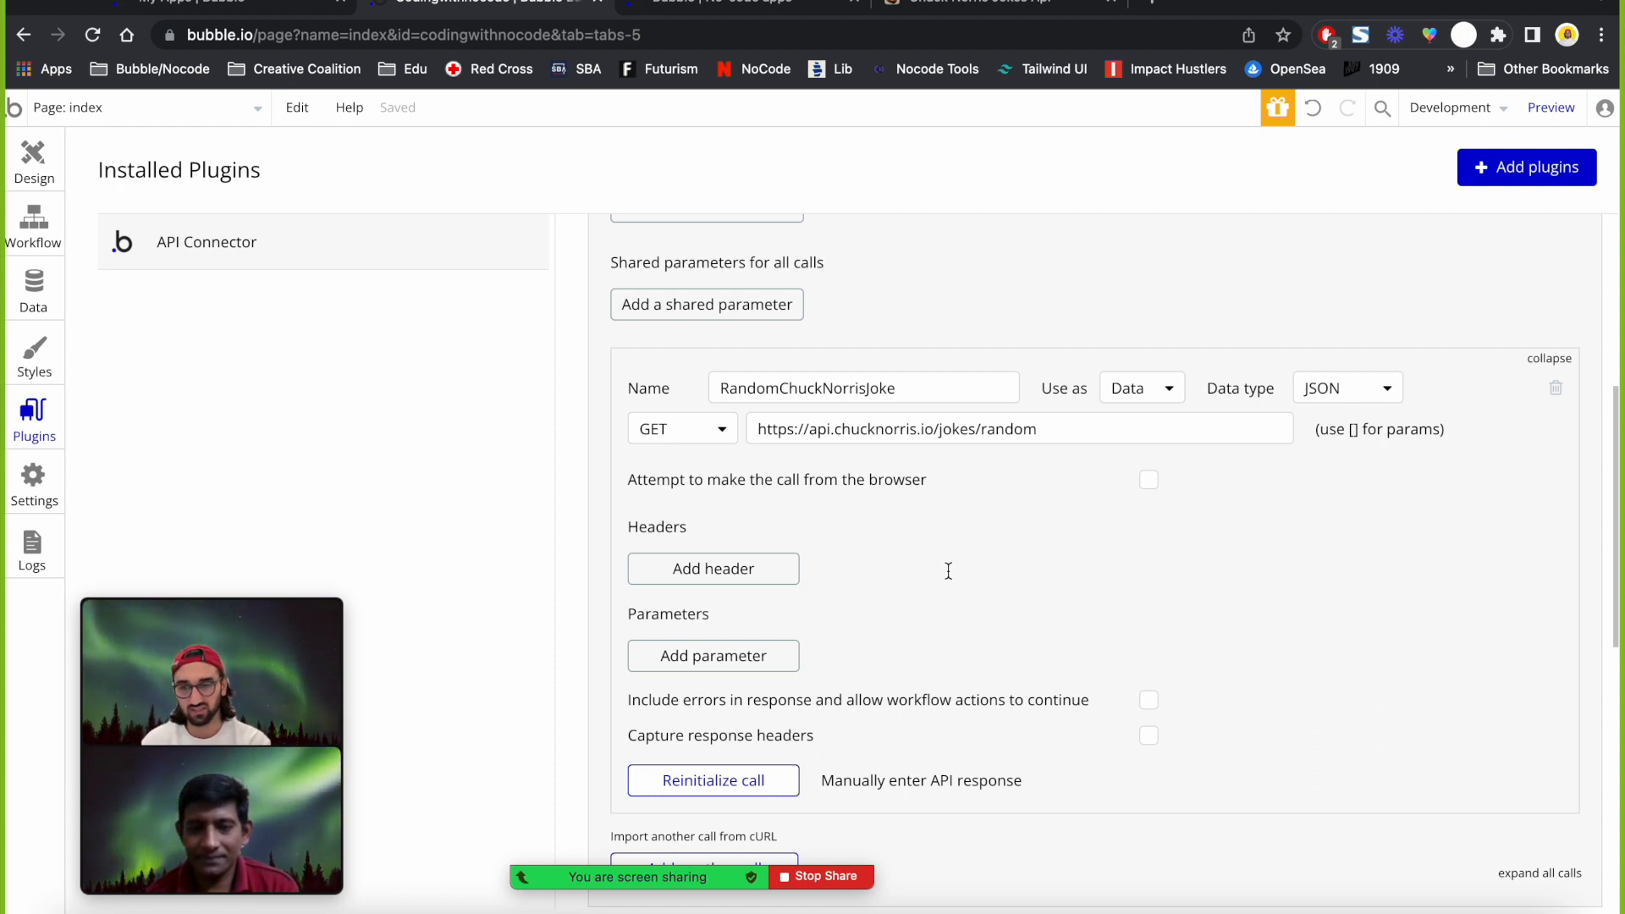
scroll(949, 572, up, 2)
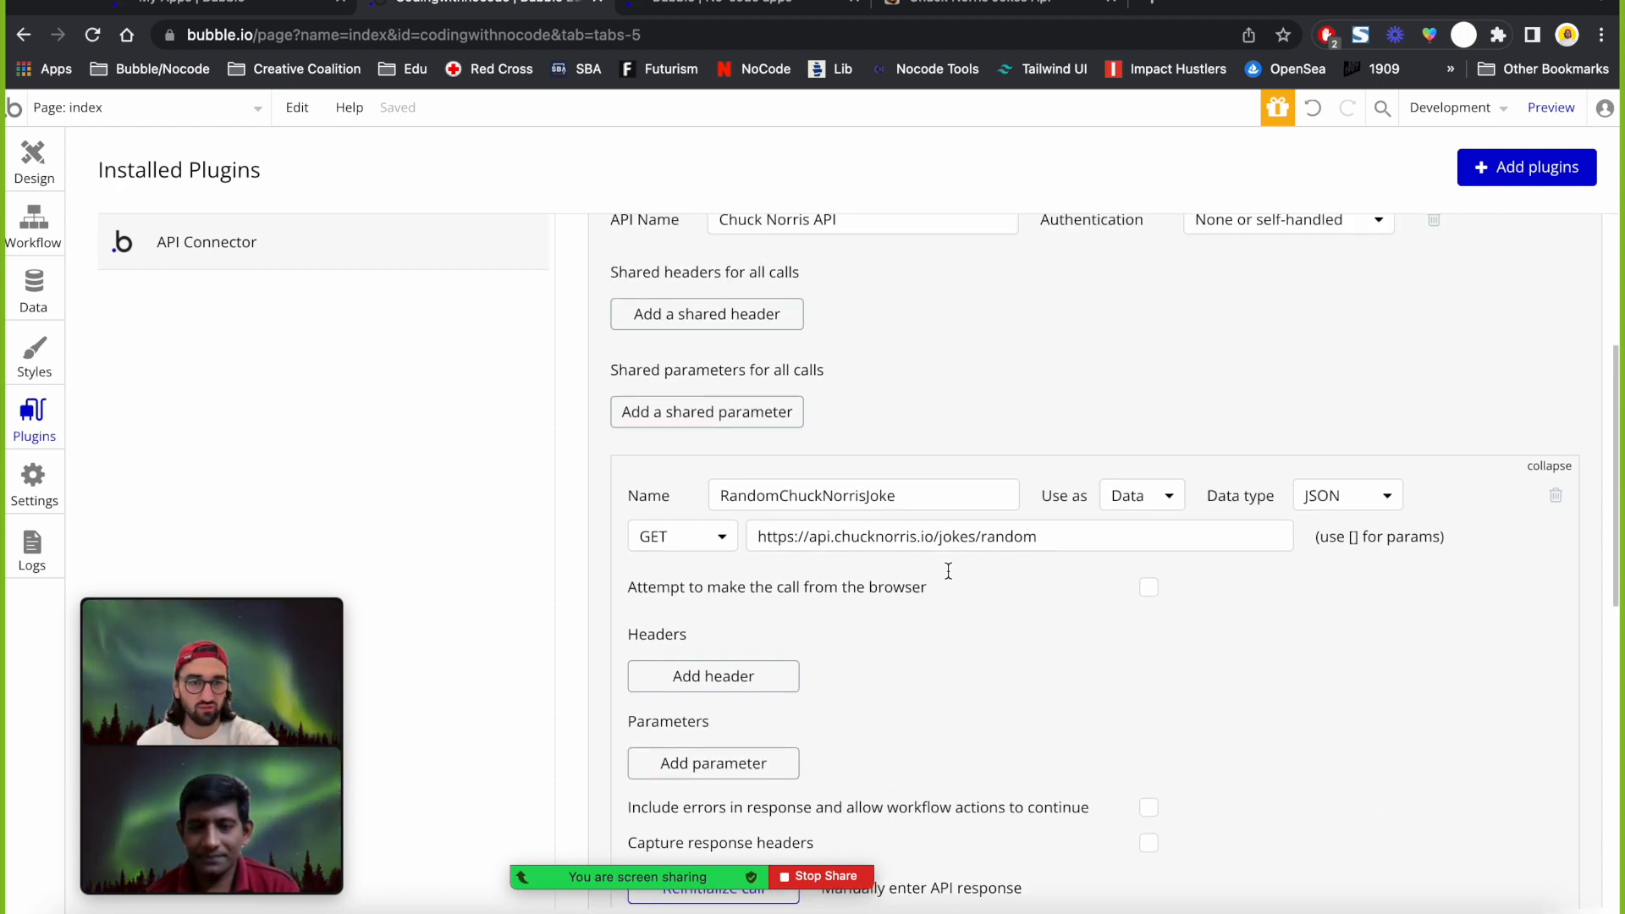
scroll(1247, 254, up, 4)
Check the Chuck Norris API's authentication, leaving it at 'None or self-handled'.
click(1310, 441)
click(1081, 519)
scroll(1081, 520, down, 4)
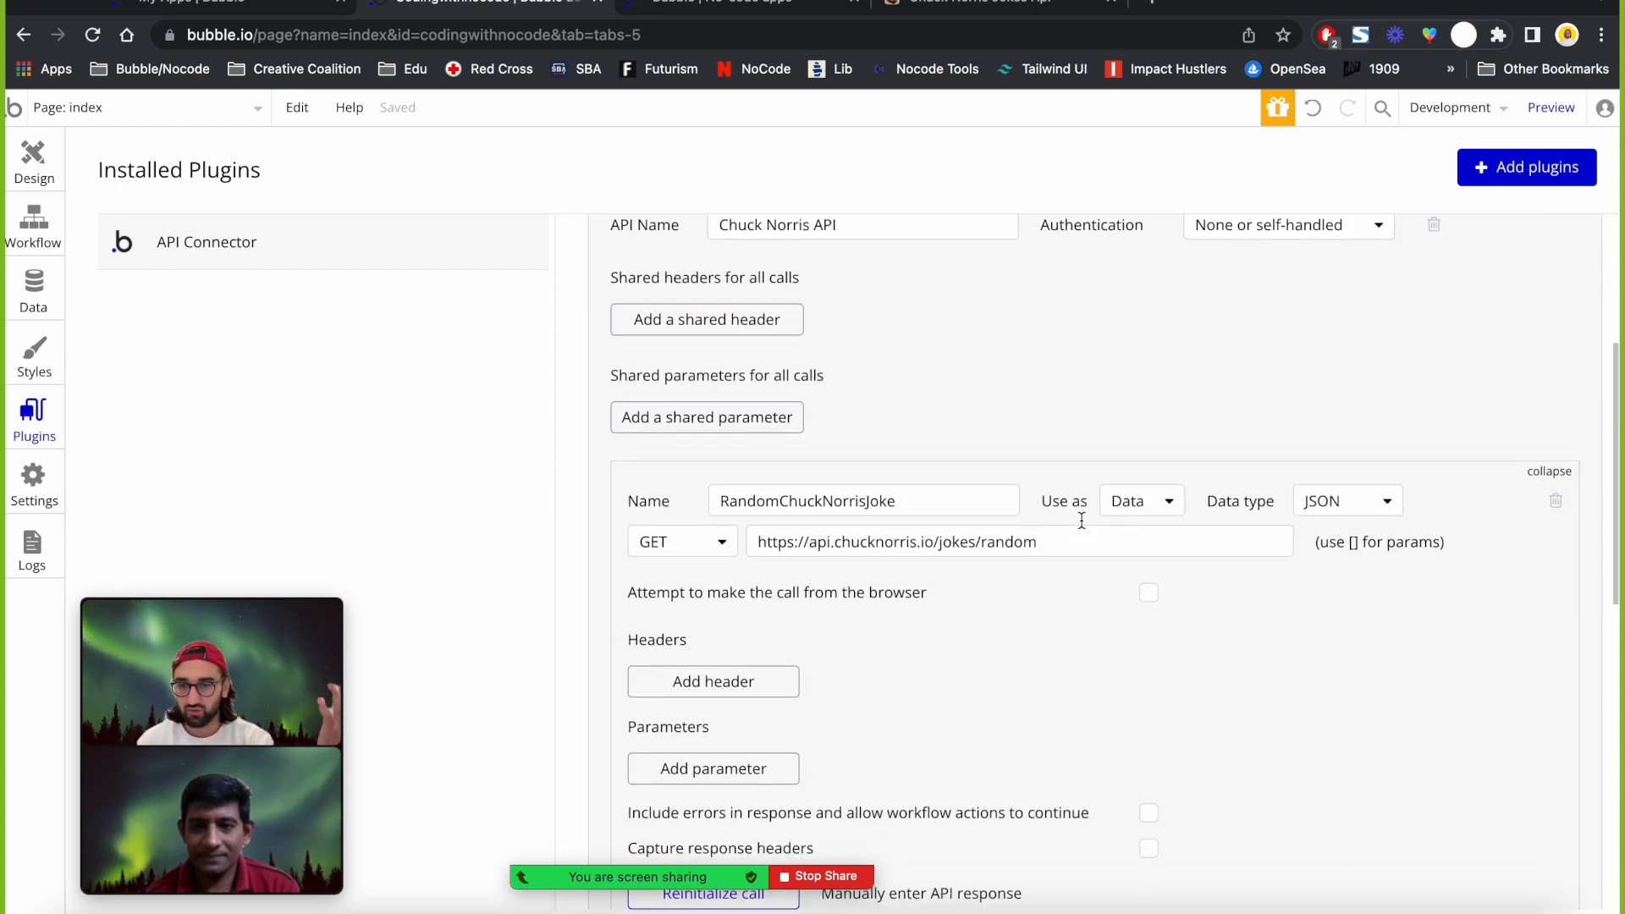